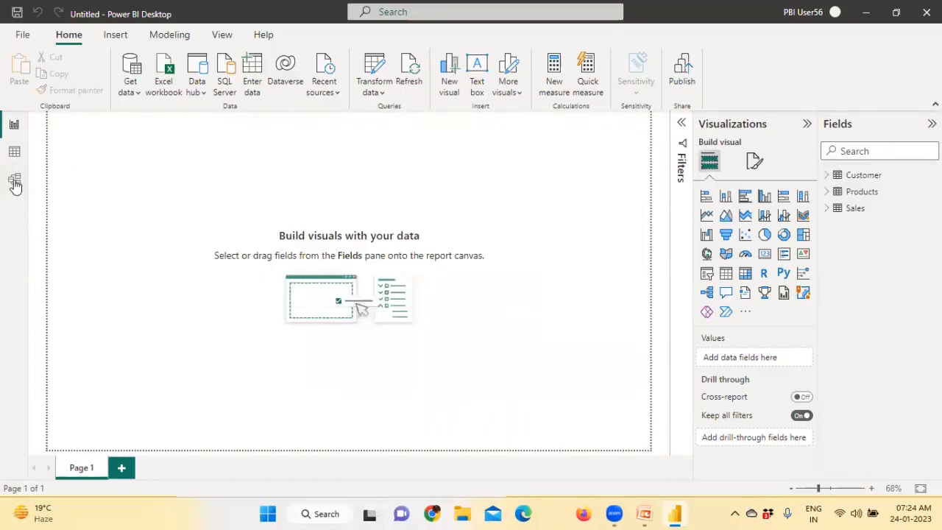
- Examine the relationships between the Customer, Sales and Products tables in the data model, collapsing the Properties and Fields panes
{"action": "left_click", "coordinate": [14, 179]}
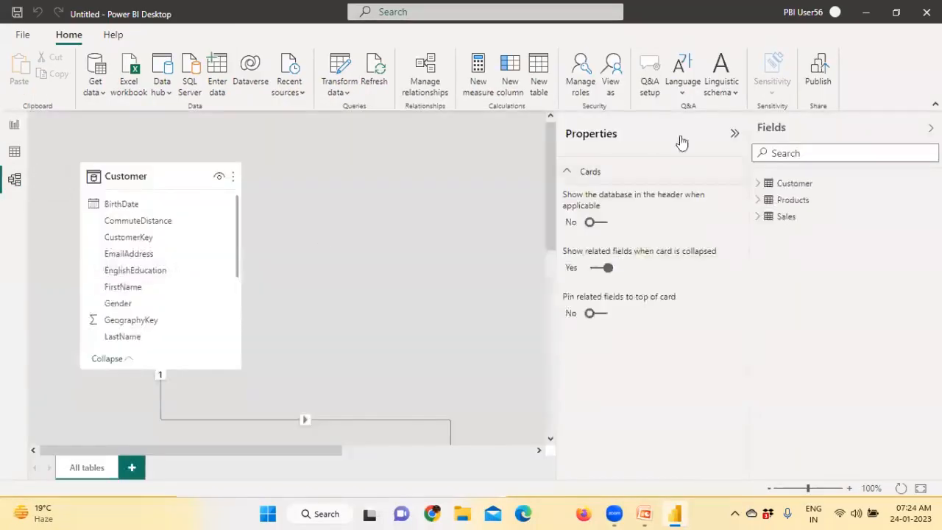
{"action": "left_click", "coordinate": [734, 134]}
{"action": "scroll", "coordinate": [453, 311], "scroll_direction": "down", "scroll_amount": 3}
{"action": "scroll", "coordinate": [459, 320], "scroll_direction": "down", "scroll_amount": 2}
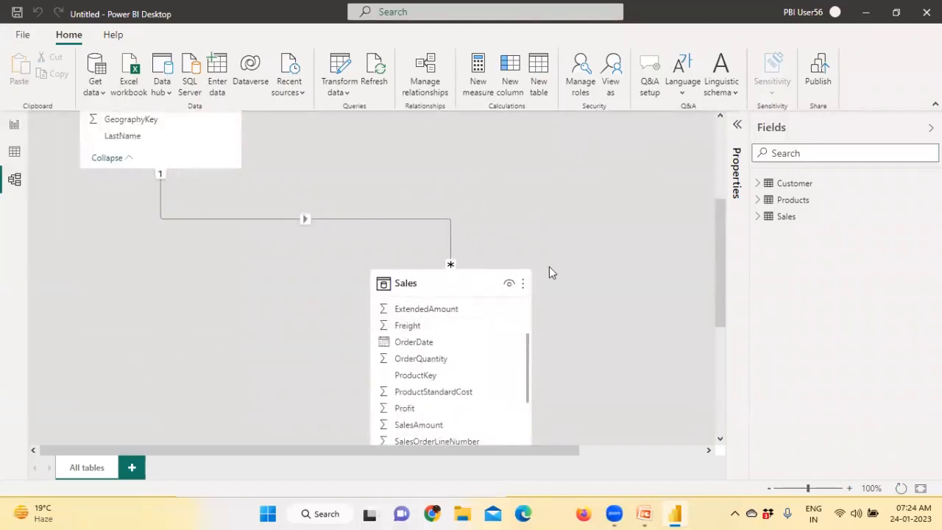
{"action": "scroll", "coordinate": [559, 280], "scroll_direction": "down", "scroll_amount": 4}
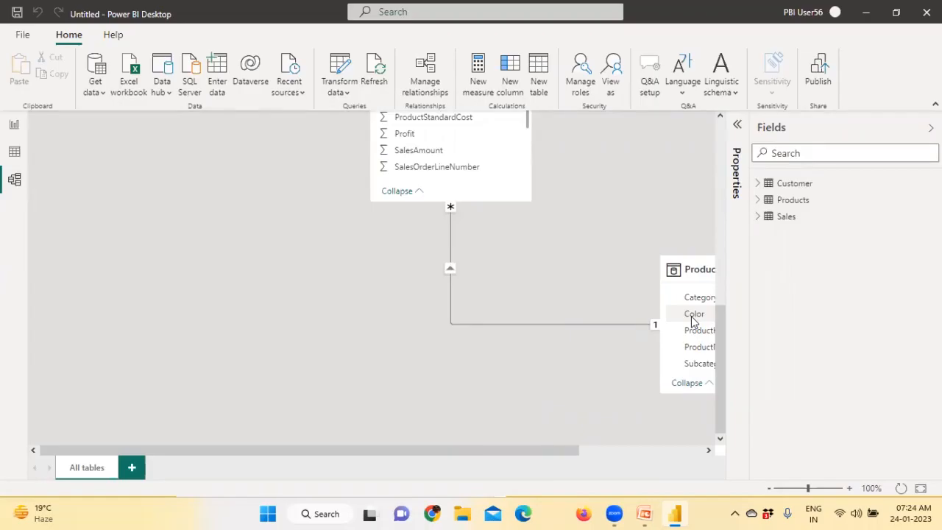
{"action": "scroll", "coordinate": [691, 316], "scroll_direction": "up", "scroll_amount": 10}
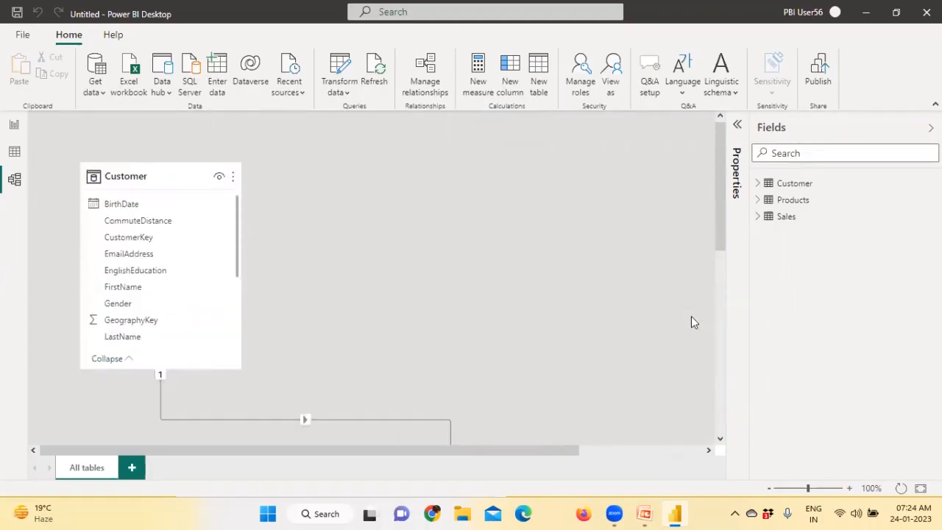
{"action": "left_click", "coordinate": [931, 128]}
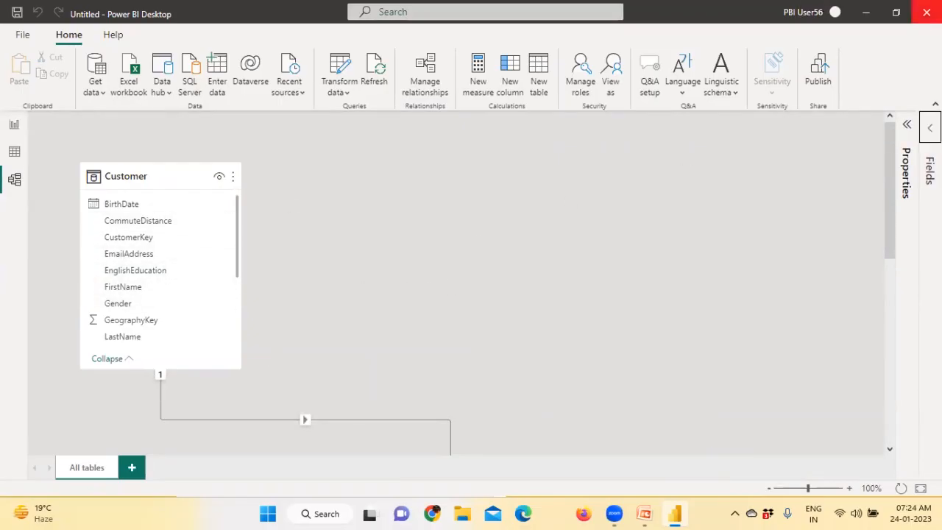
- Review the data rows of the Customer, Products and Sales tables
{"action": "left_click", "coordinate": [16, 154]}
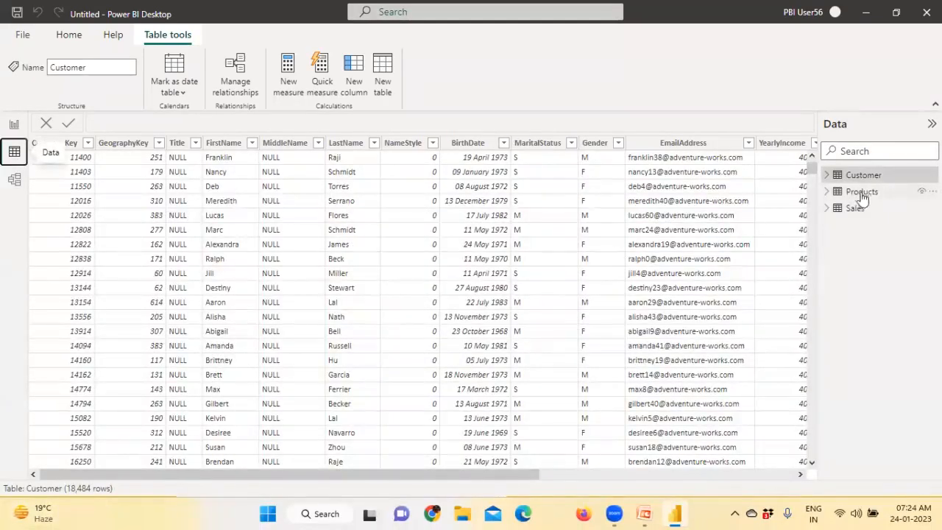
{"action": "left_click", "coordinate": [863, 193]}
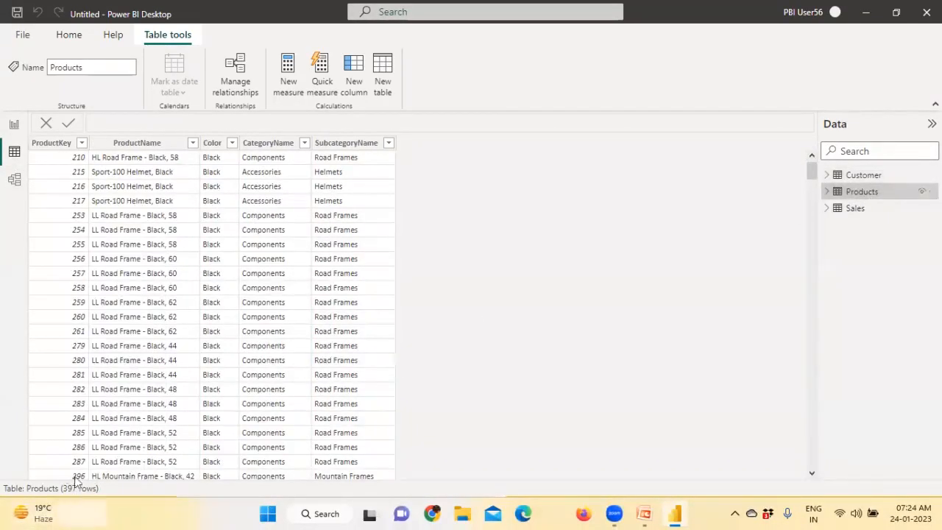
{"action": "left_click", "coordinate": [858, 210]}
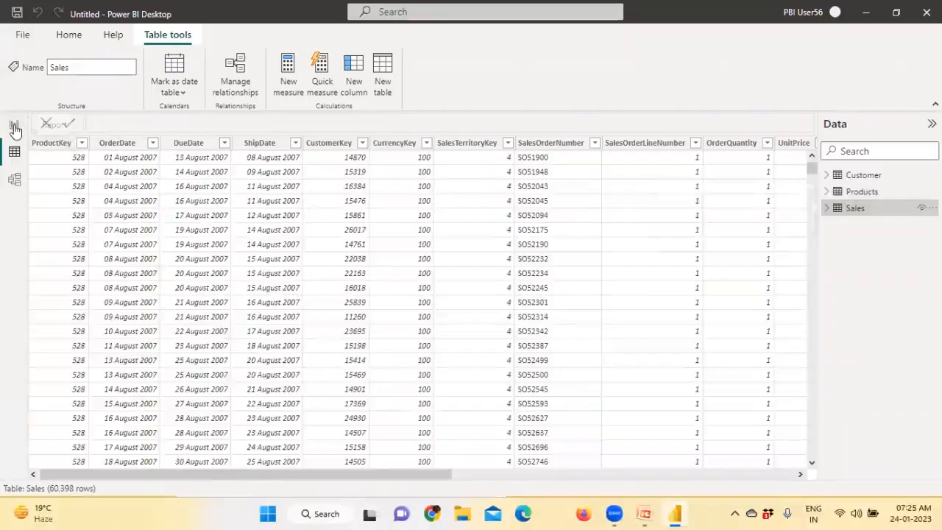
- Return to the report canvas and set its page view to Actual size
{"action": "left_click", "coordinate": [14, 125]}
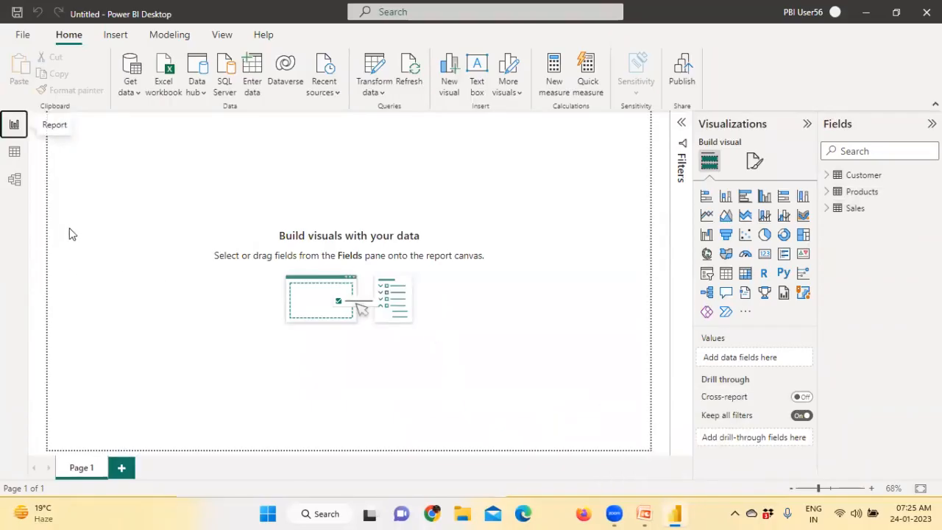
{"action": "left_click", "coordinate": [222, 34]}
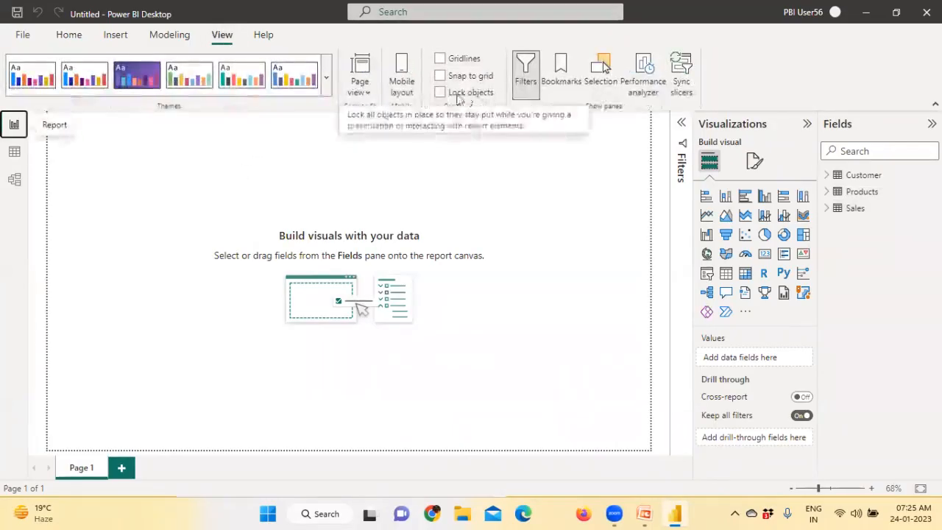
{"action": "left_click", "coordinate": [362, 85]}
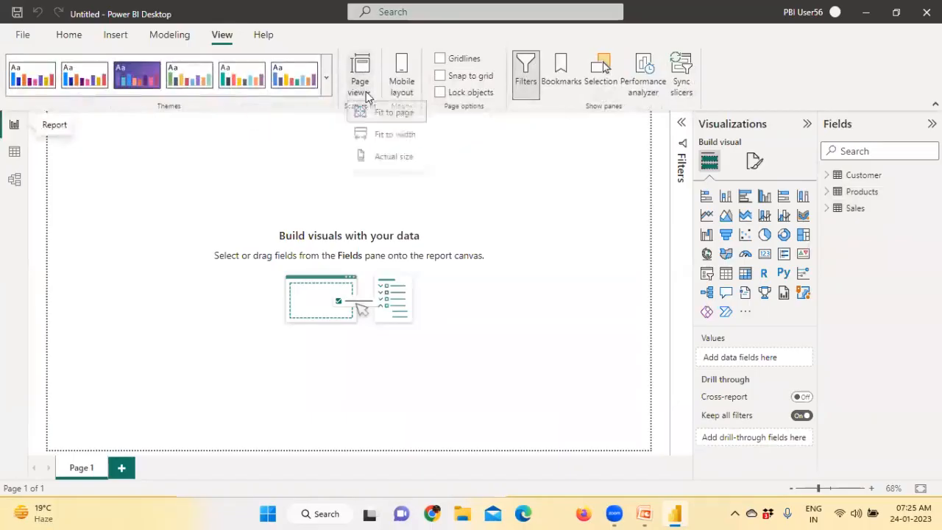
{"action": "left_click", "coordinate": [375, 159]}
{"action": "left_click", "coordinate": [69, 35]}
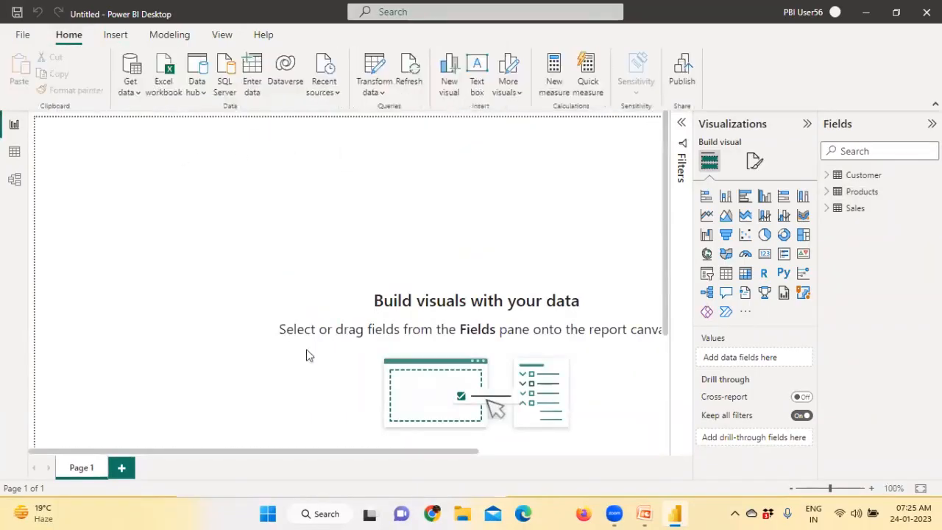
- Add a card visual near the page's upper-left corner, shrink it, and fill it with SalesAmount from the Sales table
{"action": "left_click", "coordinate": [765, 253]}
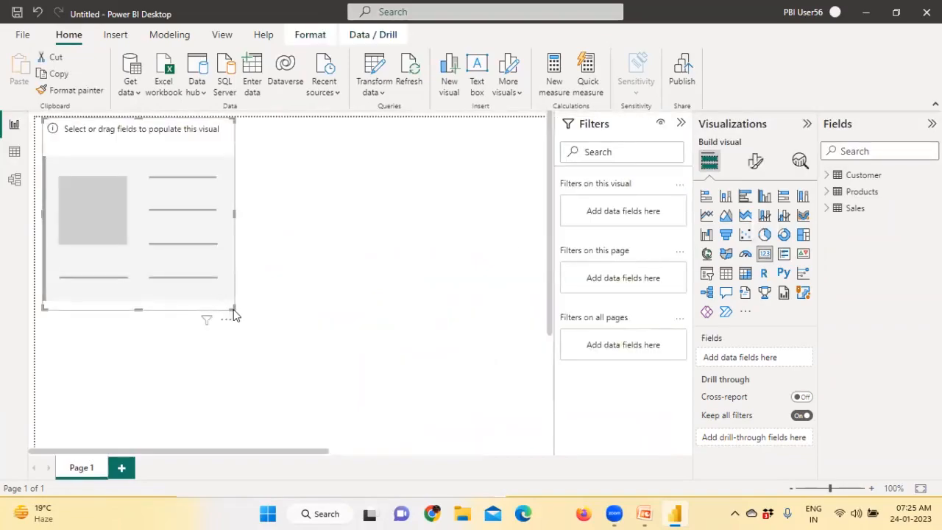
{"action": "left_click", "coordinate": [237, 311]}
{"action": "left_click", "coordinate": [230, 304]}
{"action": "left_click_drag", "start_coordinate": [235, 302], "coordinate": [227, 248]}
{"action": "left_click_drag", "start_coordinate": [227, 310], "coordinate": [239, 248]}
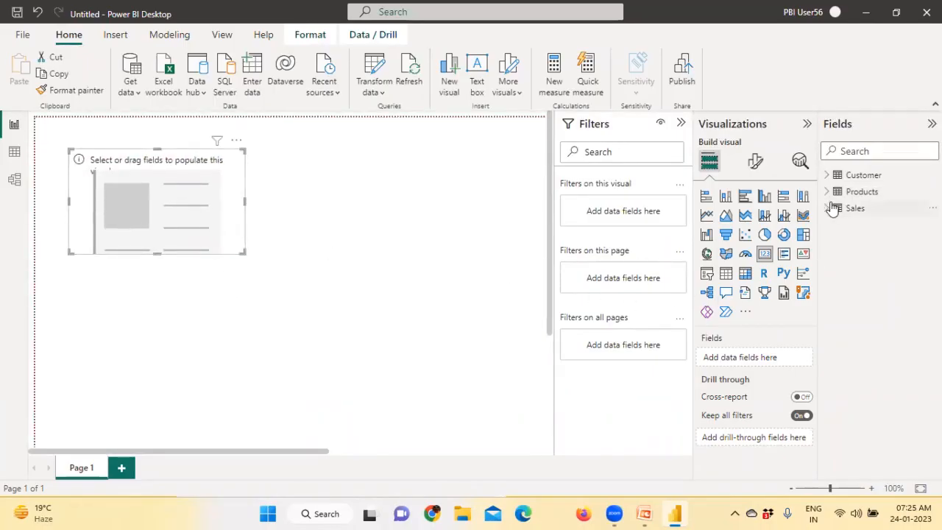
{"action": "left_click", "coordinate": [826, 208]}
{"action": "left_click_drag", "start_coordinate": [893, 407], "coordinate": [190, 213]}
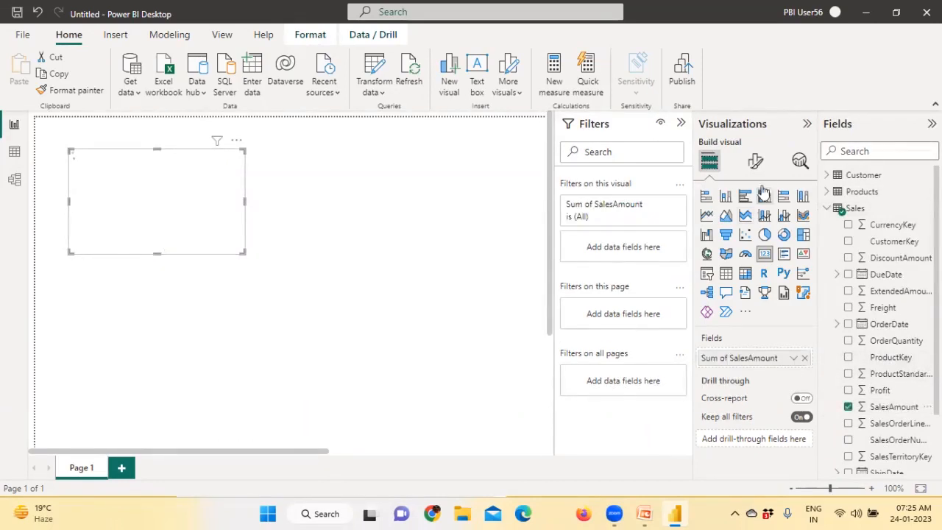
- Turn on the visual border and shadow effects for the SalesAmount card
{"action": "left_click", "coordinate": [757, 162]}
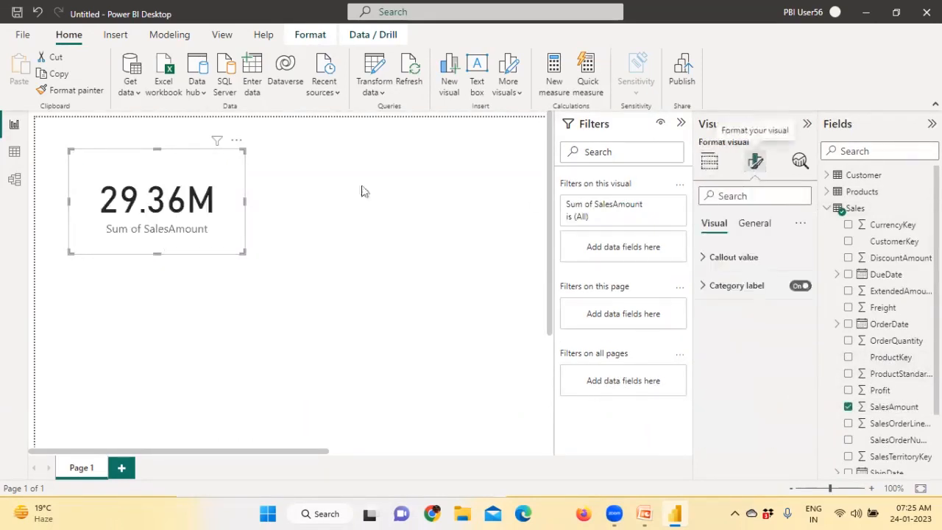
{"action": "left_click", "coordinate": [758, 223]}
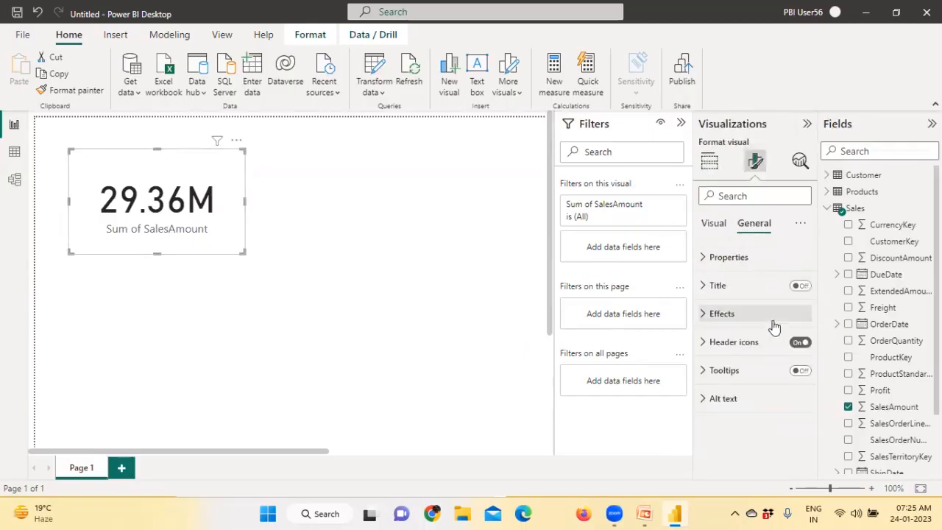
{"action": "left_click", "coordinate": [713, 319]}
{"action": "scroll", "coordinate": [721, 335], "scroll_direction": "down", "scroll_amount": 3}
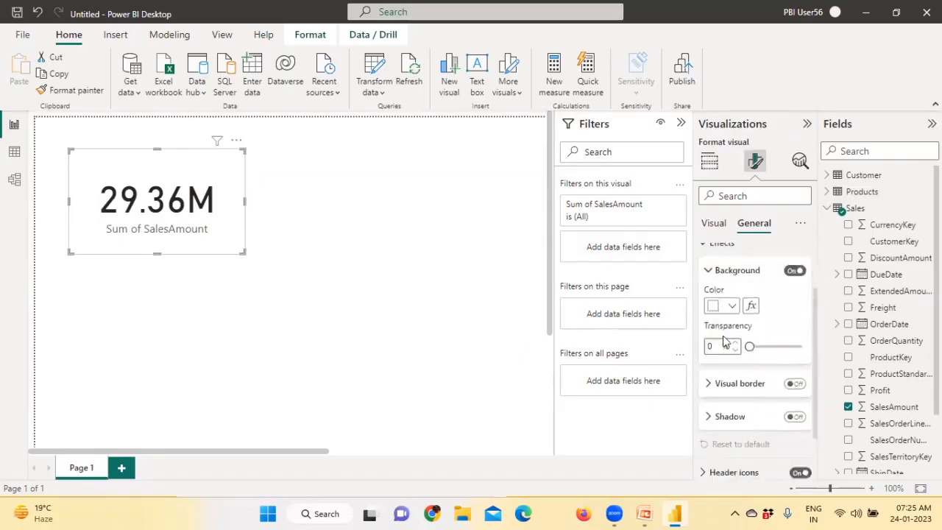
{"action": "left_click", "coordinate": [797, 321]}
{"action": "left_click", "coordinate": [795, 354]}
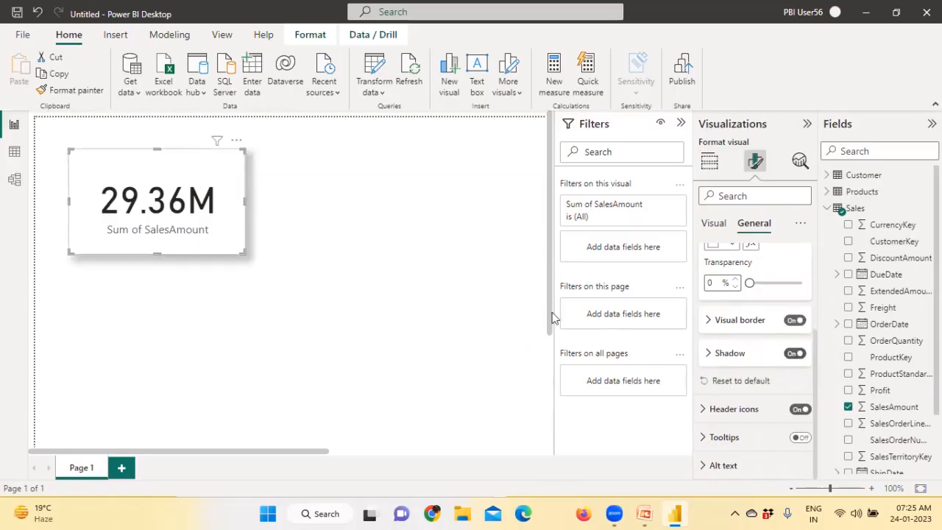
{"action": "left_click", "coordinate": [455, 285]}
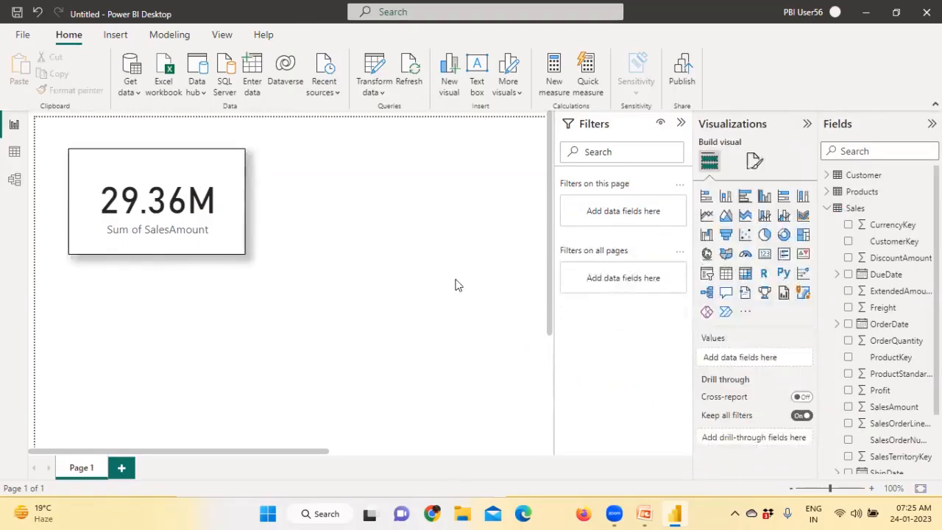
- Duplicate the SalesAmount card and place the copy to its right, aligned with the original
{"action": "left_click", "coordinate": [218, 252]}
{"action": "key", "text": "ctrl+c"}
{"action": "key", "text": "ctrl+v"}
{"action": "left_click_drag", "start_coordinate": [218, 247], "coordinate": [406, 243]}
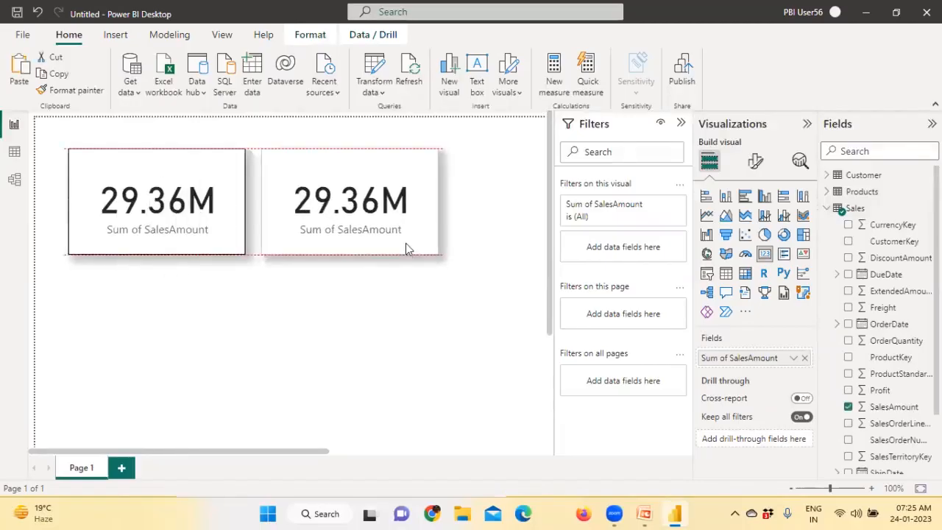
{"action": "left_click", "coordinate": [394, 309]}
- Replace SalesAmount with Profit in the copied card, and collapse the Filters pane
{"action": "left_click", "coordinate": [399, 240]}
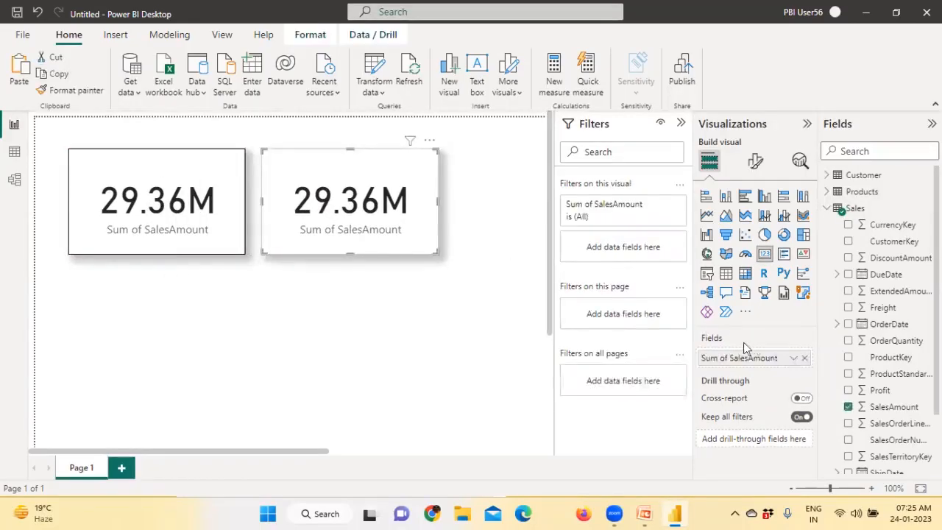
{"action": "left_click", "coordinate": [805, 358]}
{"action": "left_click_drag", "start_coordinate": [877, 391], "coordinate": [743, 361]}
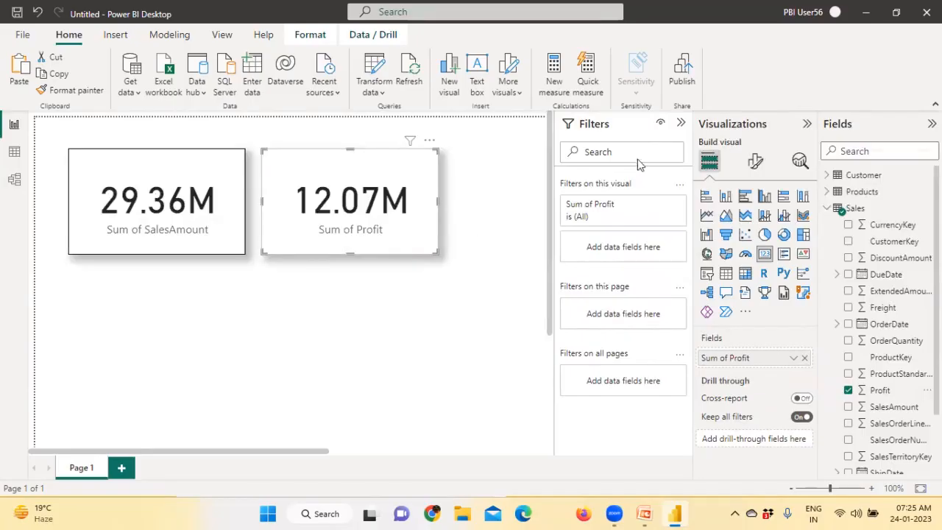
{"action": "left_click", "coordinate": [681, 125]}
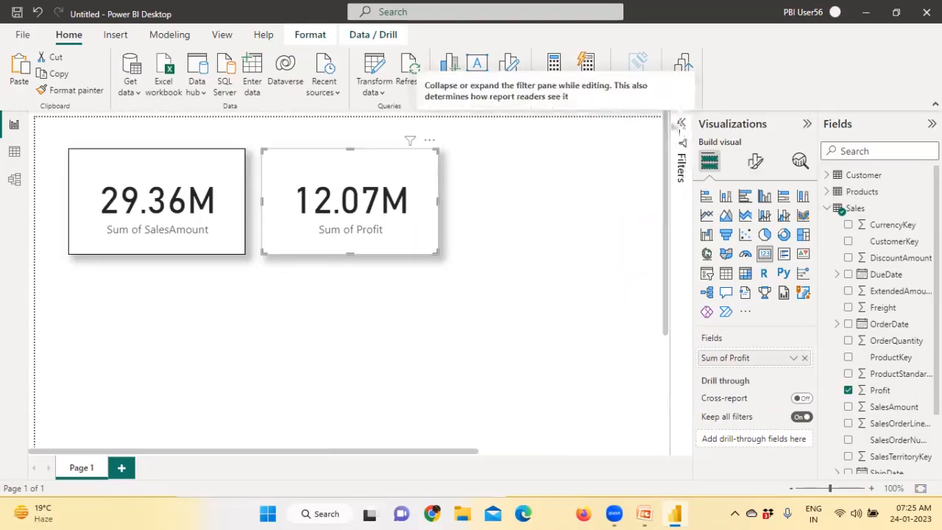
{"action": "left_click", "coordinate": [435, 360]}
- Switch to the PowerPoint slide show, read the Line Chart slide, and return to Power BI Desktop
{"action": "mouse_move", "coordinate": [644, 513]}
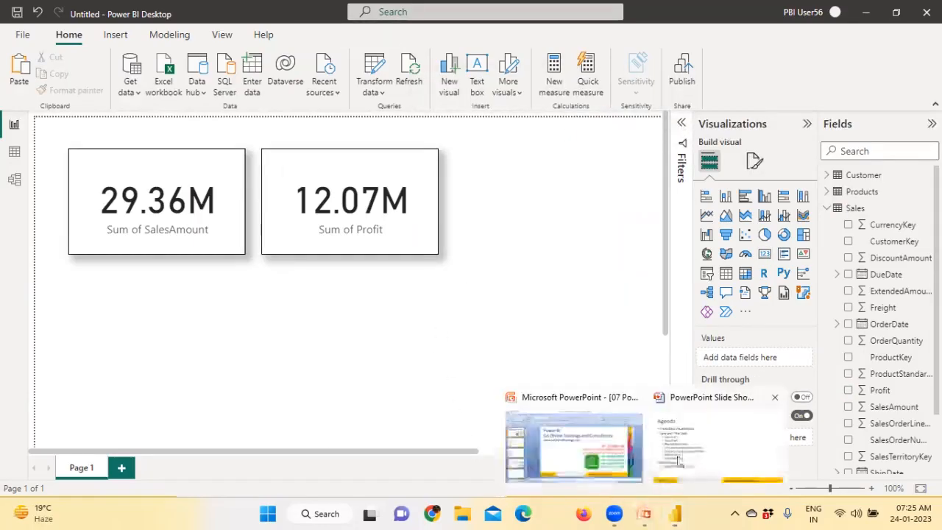
{"action": "left_click", "coordinate": [707, 456]}
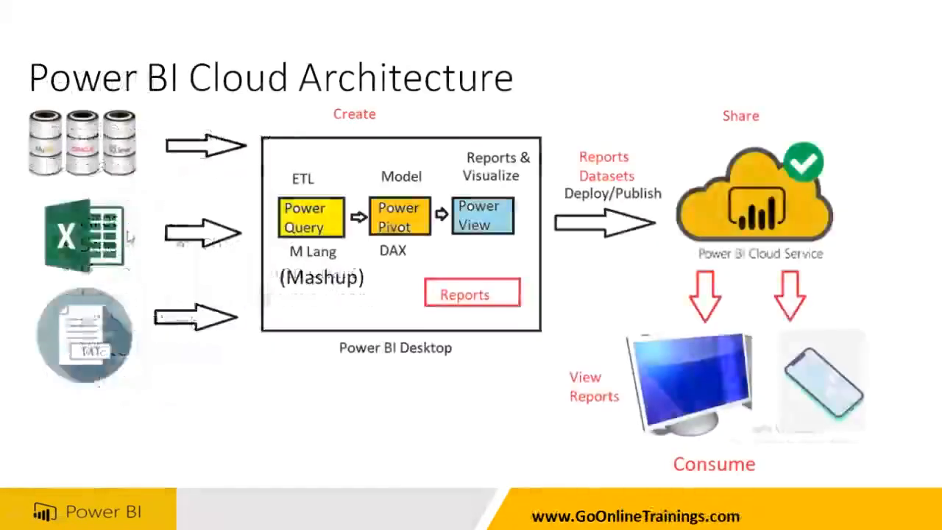
{"action": "left_click", "coordinate": [126, 234]}
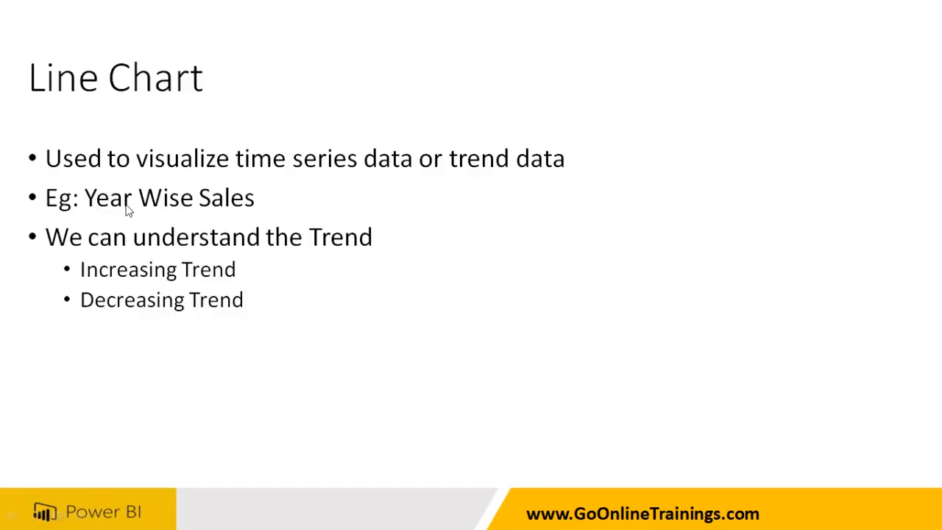
{"action": "key", "text": "super"}
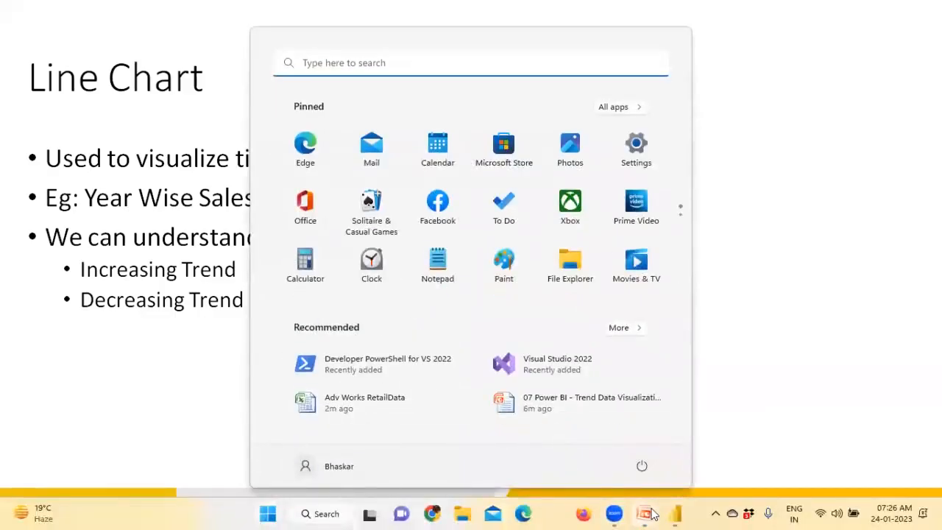
{"action": "mouse_move", "coordinate": [648, 513]}
{"action": "left_click", "coordinate": [676, 513]}
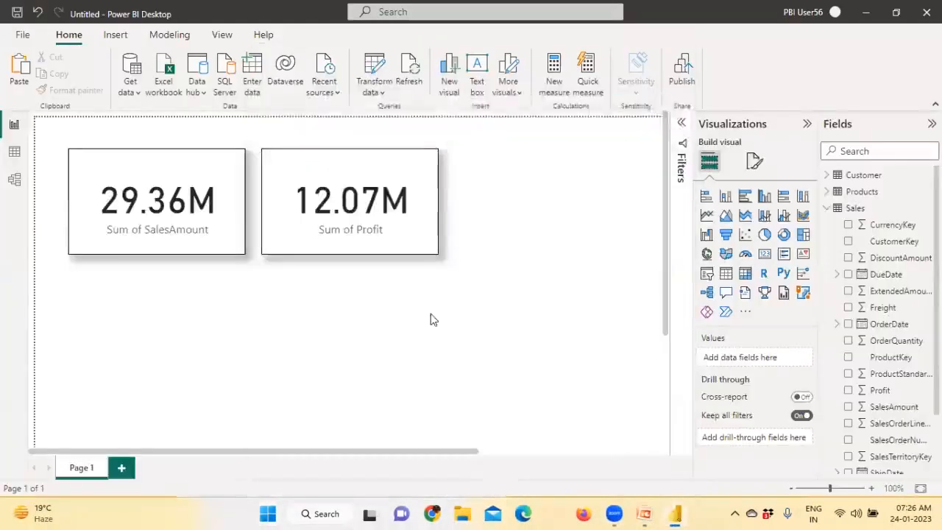
- Insert an empty line chart below the SalesAmount card and review its available field wells
{"action": "left_click", "coordinate": [707, 217]}
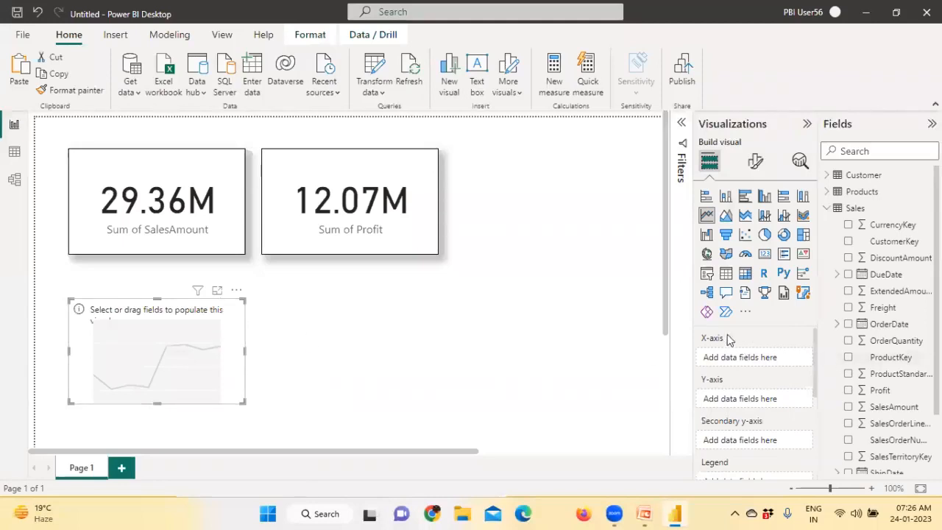
{"action": "scroll", "coordinate": [726, 412], "scroll_direction": "down", "scroll_amount": 1}
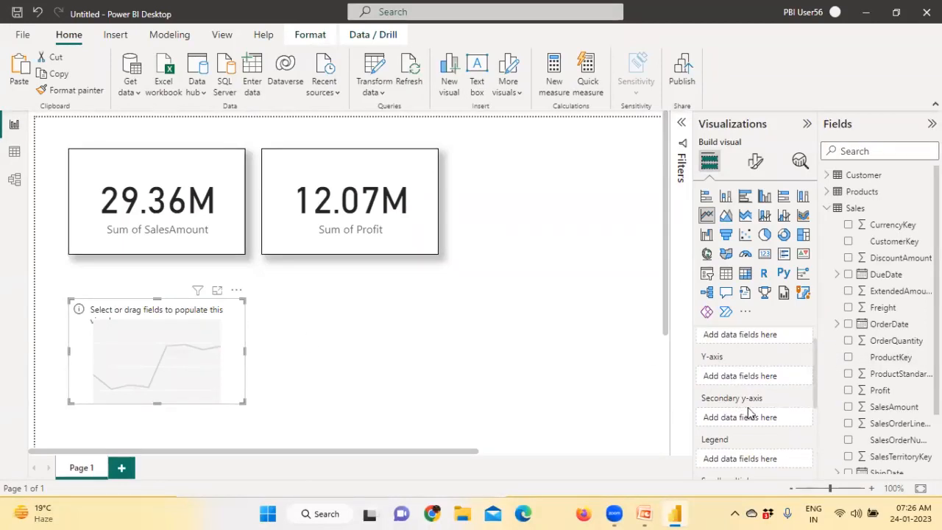
{"action": "scroll", "coordinate": [751, 433], "scroll_direction": "down", "scroll_amount": 3}
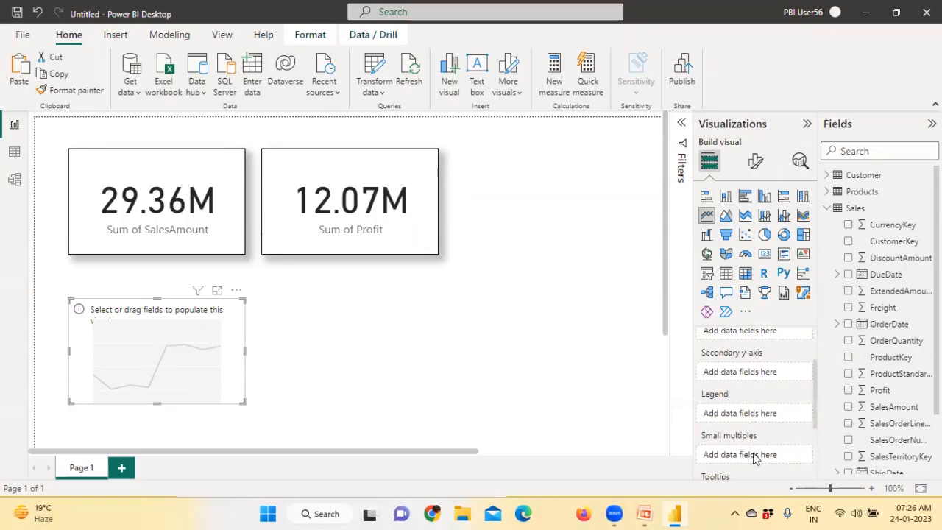
{"action": "scroll", "coordinate": [756, 456], "scroll_direction": "down", "scroll_amount": 2}
{"action": "scroll", "coordinate": [756, 451], "scroll_direction": "up", "scroll_amount": 5}
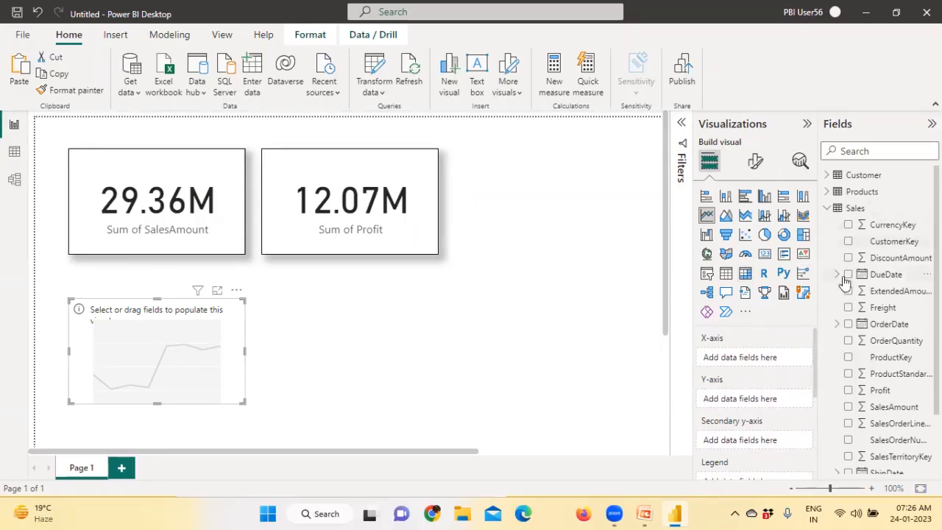
- Put the Year level of OrderDate on the line chart's X-axis and widen the chart to span both cards
{"action": "left_click", "coordinate": [840, 329]}
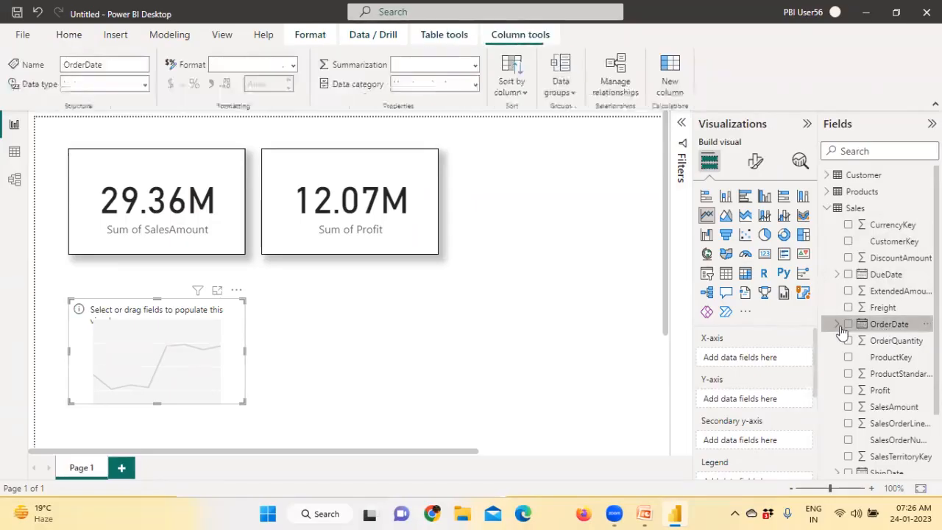
{"action": "left_click", "coordinate": [837, 325]}
{"action": "left_click", "coordinate": [848, 341]}
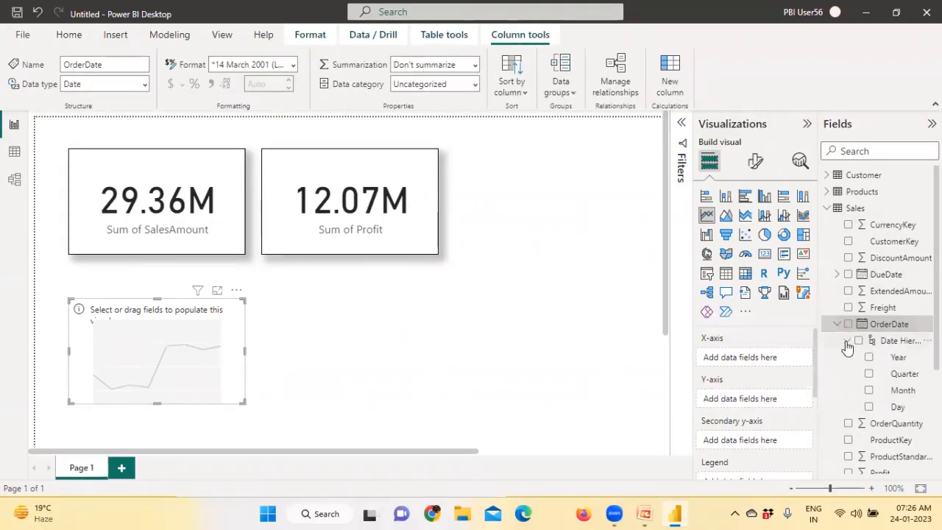
{"action": "left_click_drag", "start_coordinate": [893, 366], "coordinate": [444, 361]}
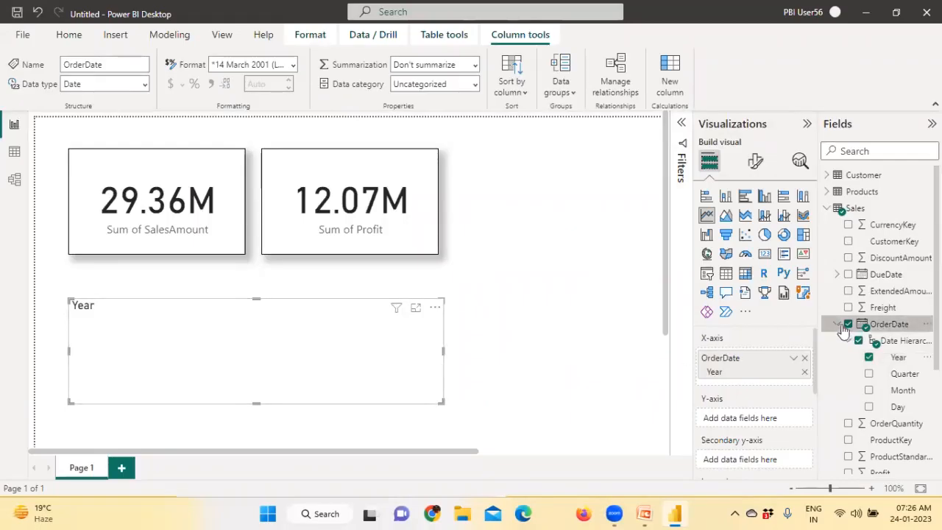
- Plot SalesAmount on the line chart's Y-axis and inspect the yearly data points
{"action": "scroll", "coordinate": [854, 430], "scroll_direction": "down", "scroll_amount": 3}
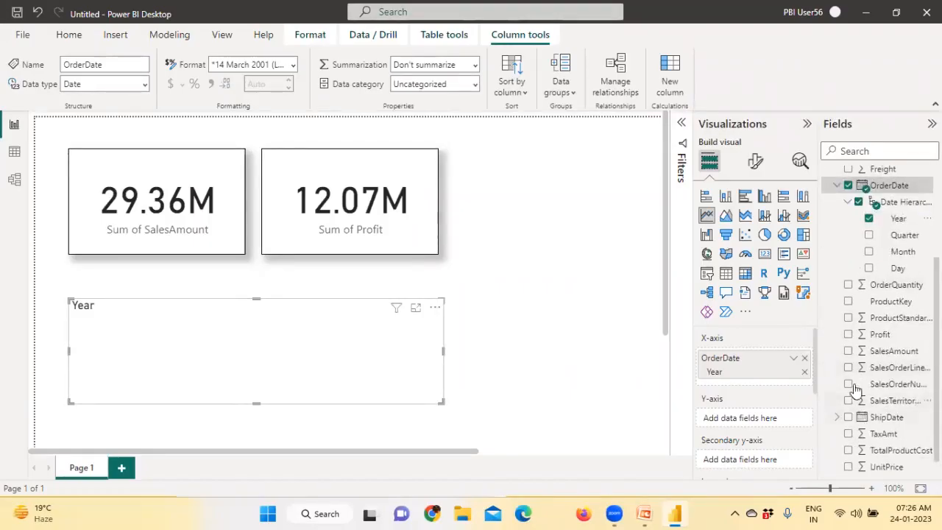
{"action": "left_click", "coordinate": [848, 351]}
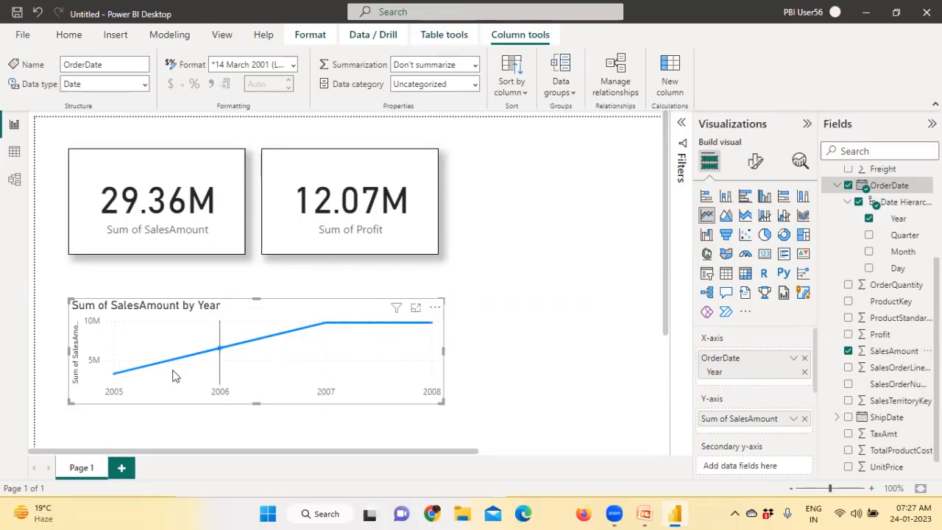
{"action": "mouse_move", "coordinate": [396, 356]}
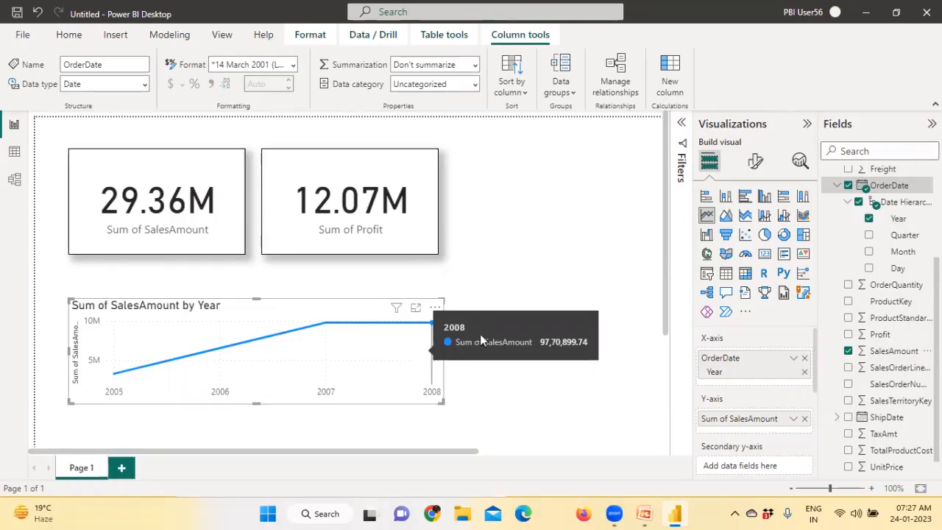
- Turn on data labels for the line chart
{"action": "left_click", "coordinate": [753, 163]}
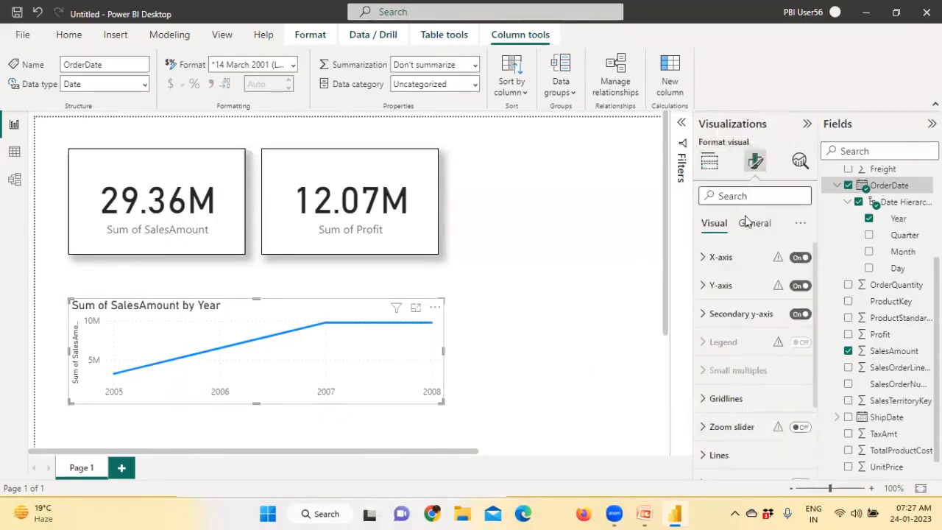
{"action": "scroll", "coordinate": [778, 374], "scroll_direction": "down", "scroll_amount": 3}
{"action": "left_click", "coordinate": [801, 409]}
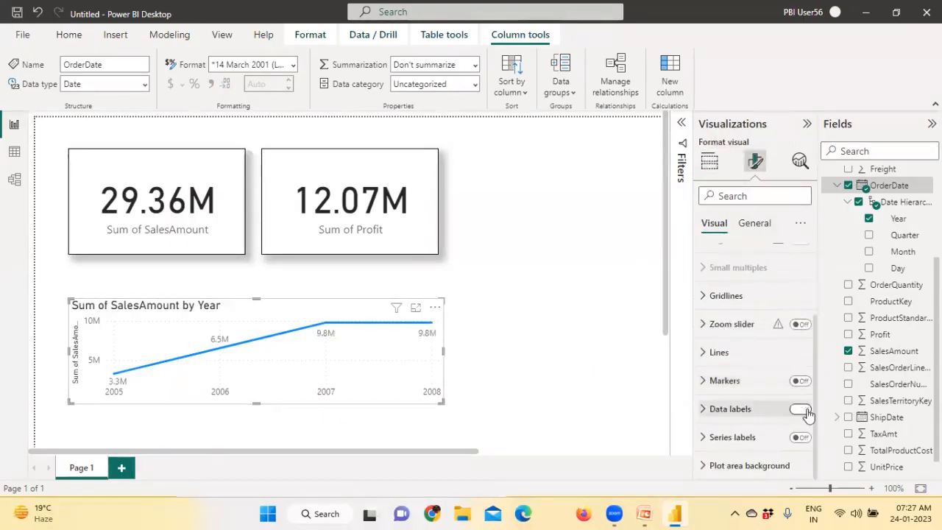
{"action": "scroll", "coordinate": [778, 368], "scroll_direction": "up", "scroll_amount": 3}
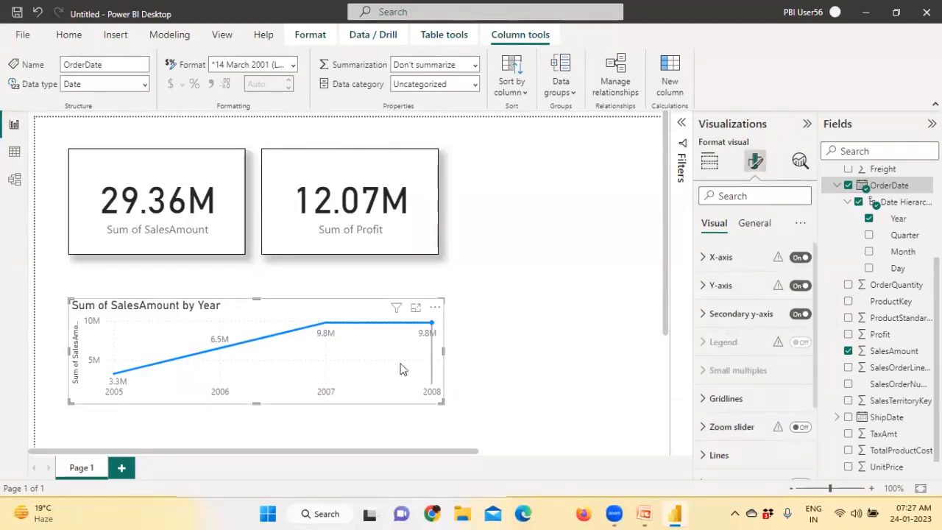
- Replace Year on the X-axis with the full OrderDate date hierarchy and widen the line chart almost to the page's visible edge
{"action": "left_click", "coordinate": [709, 162]}
{"action": "left_click", "coordinate": [804, 358]}
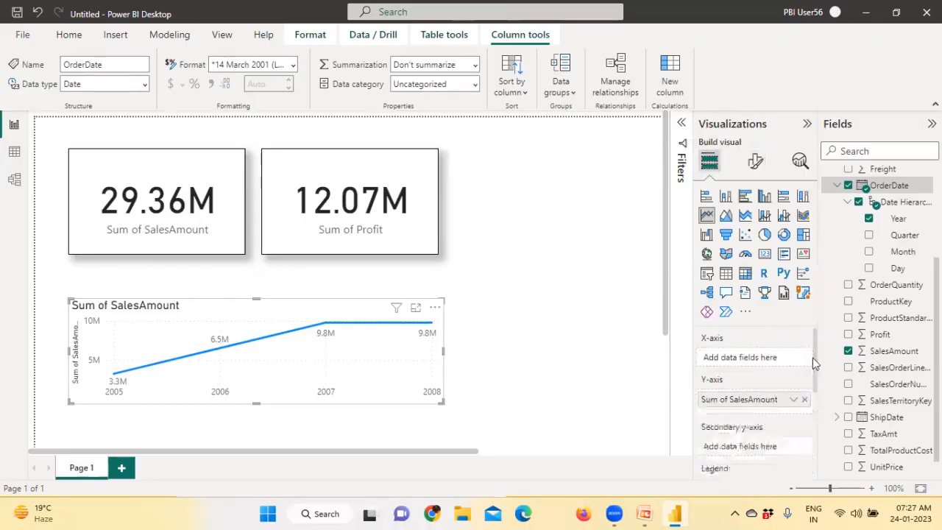
{"action": "scroll", "coordinate": [854, 309], "scroll_direction": "up", "scroll_amount": 1}
{"action": "left_click_drag", "start_coordinate": [899, 249], "coordinate": [740, 361]}
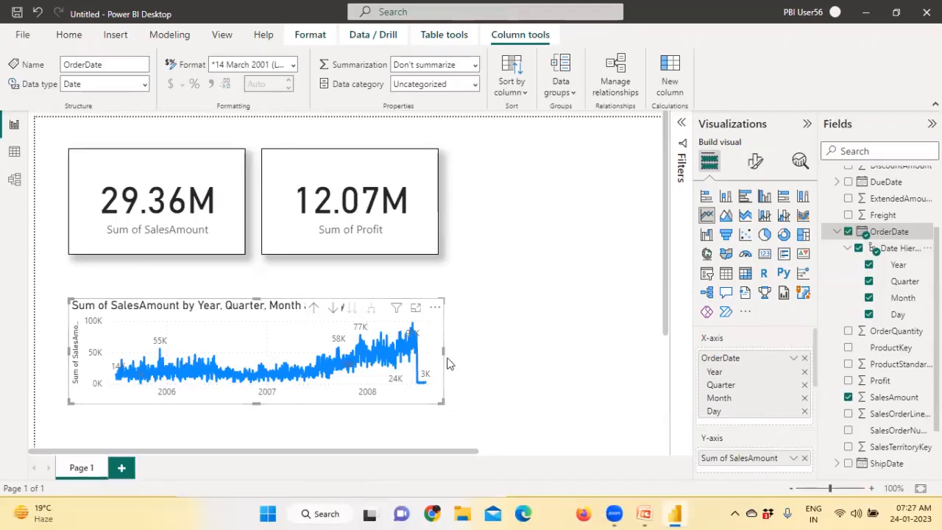
{"action": "left_click_drag", "start_coordinate": [444, 351], "coordinate": [639, 360]}
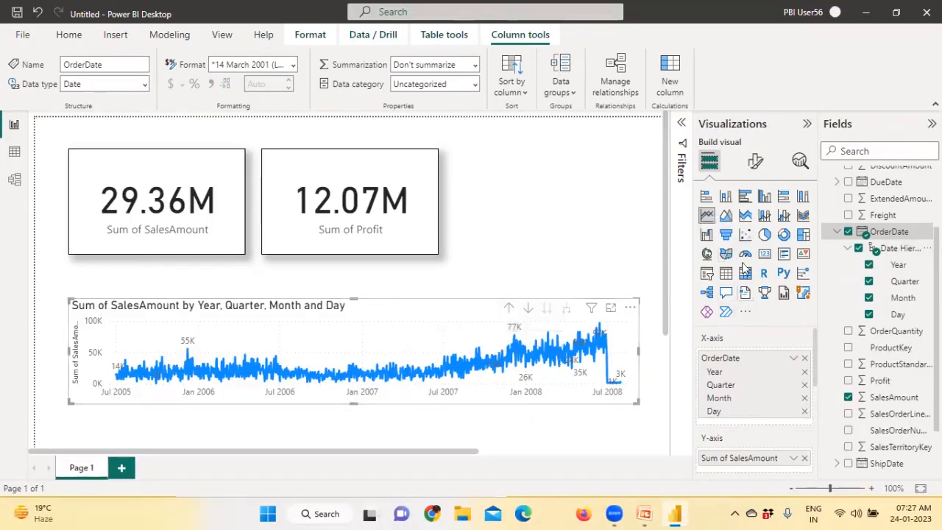
- Change the line chart's X-axis type from Continuous to Categorical and return to the chart's field settings
{"action": "left_click", "coordinate": [757, 165]}
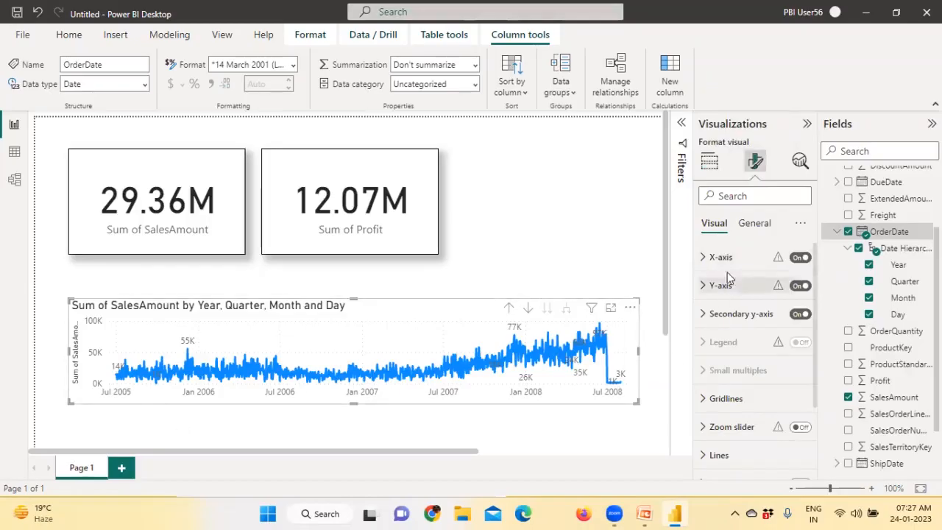
{"action": "left_click", "coordinate": [705, 259]}
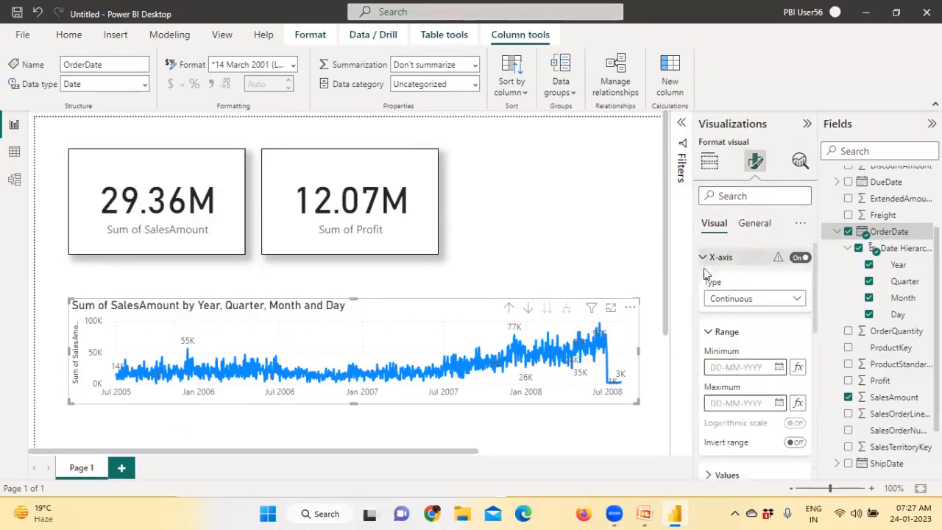
{"action": "left_click", "coordinate": [736, 299]}
{"action": "left_click", "coordinate": [731, 333]}
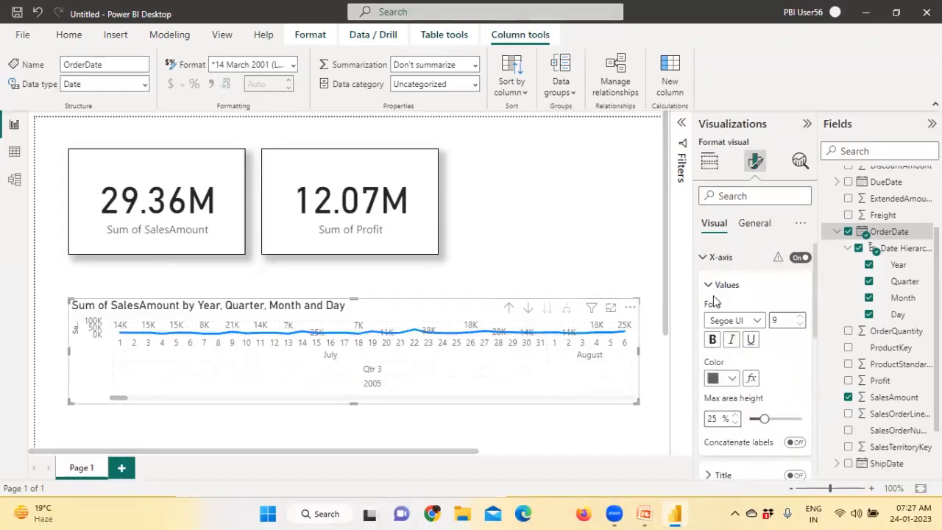
{"action": "left_click", "coordinate": [709, 160]}
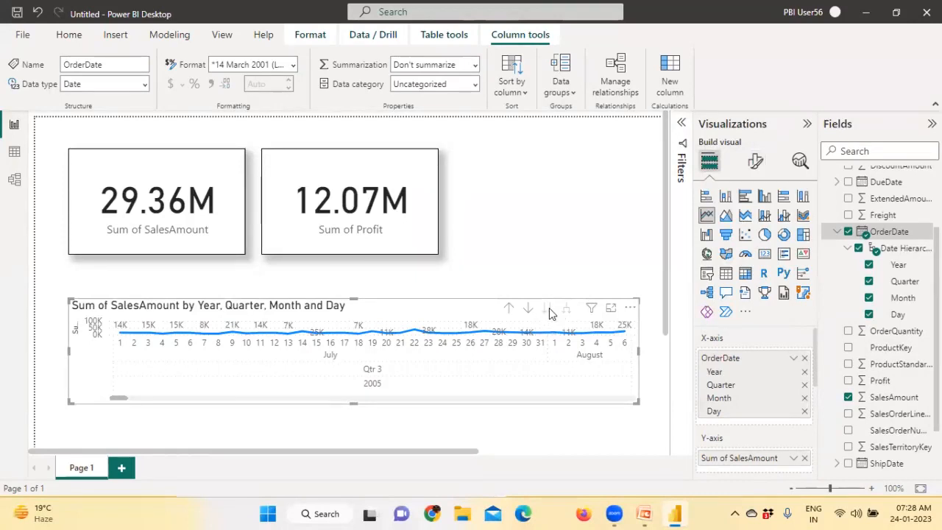
- Check the OrderDate field's options without changing them, and drill the line chart up from day to year level
{"action": "left_click", "coordinate": [794, 361]}
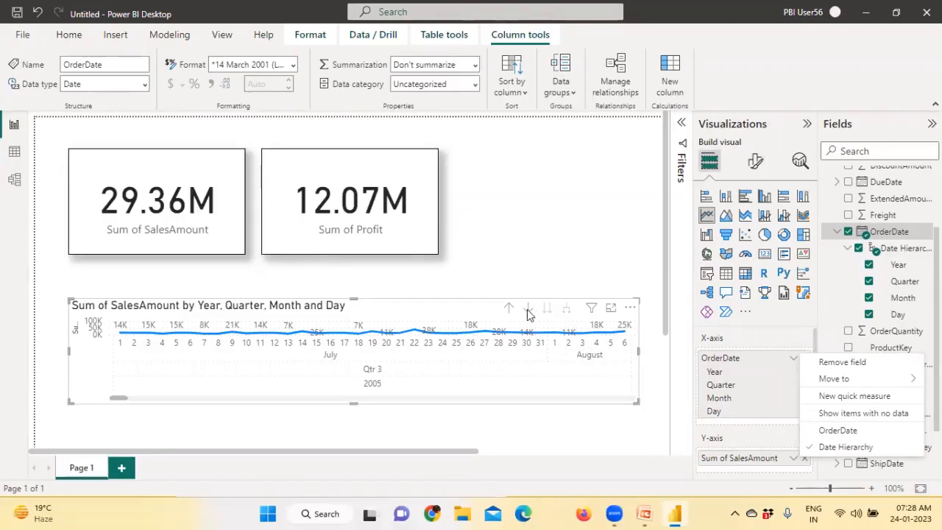
{"action": "left_click", "coordinate": [494, 398]}
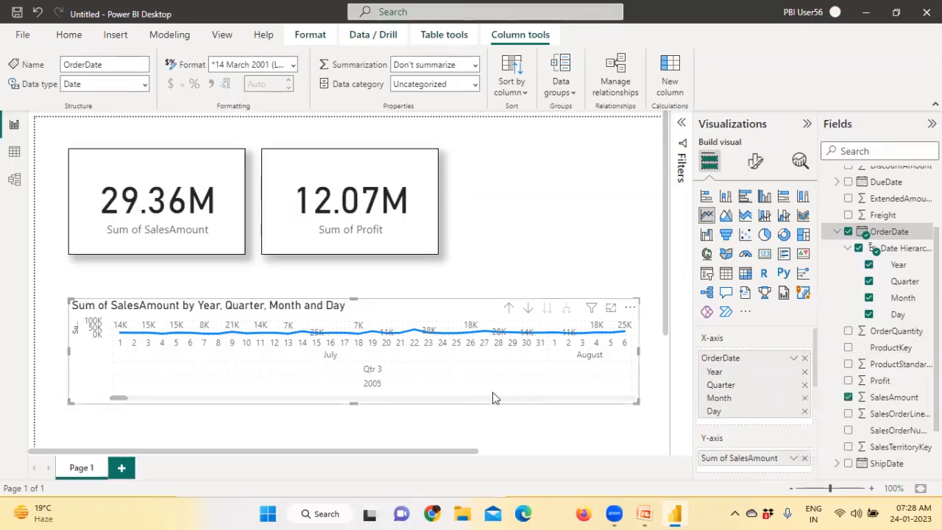
{"action": "left_click", "coordinate": [509, 309]}
{"action": "left_click", "coordinate": [509, 309]}
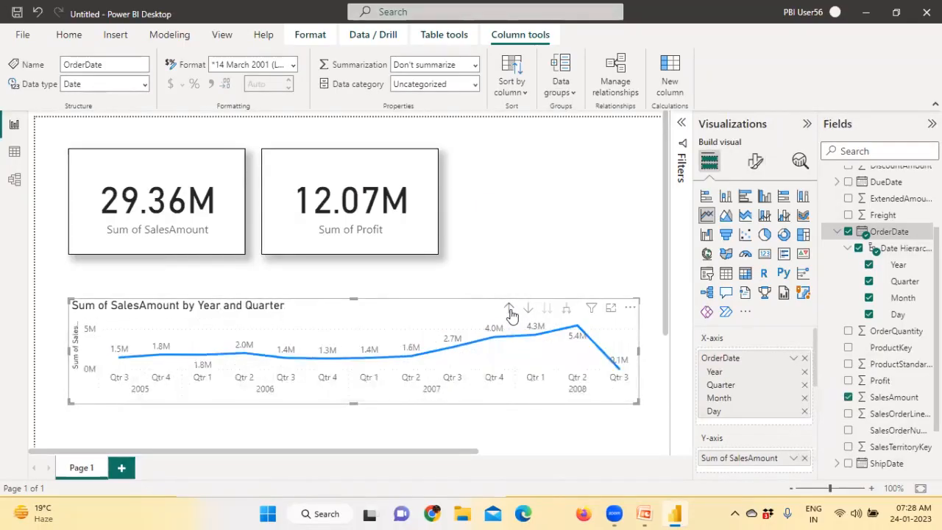
{"action": "left_click", "coordinate": [510, 310]}
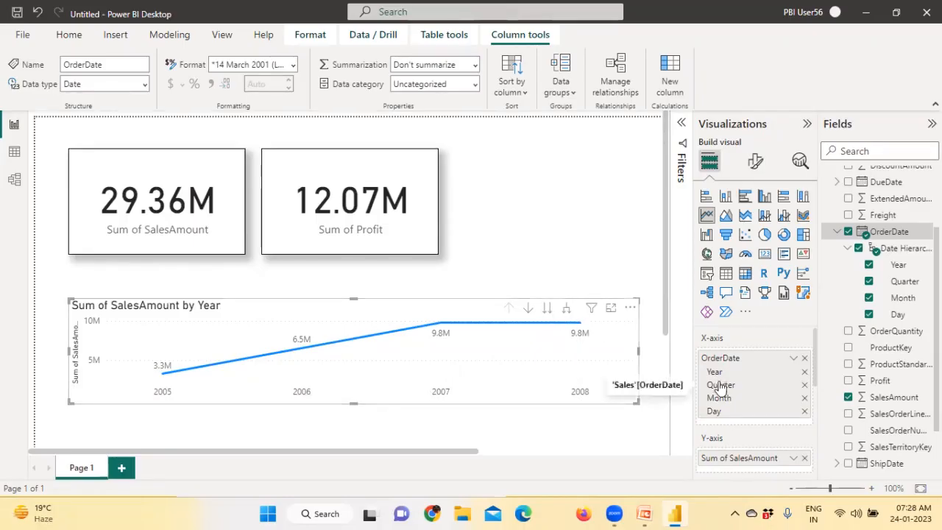
- Move the line chart to the next hierarchy level three times to examine sales by quarter, month and day
{"action": "left_click", "coordinate": [547, 310]}
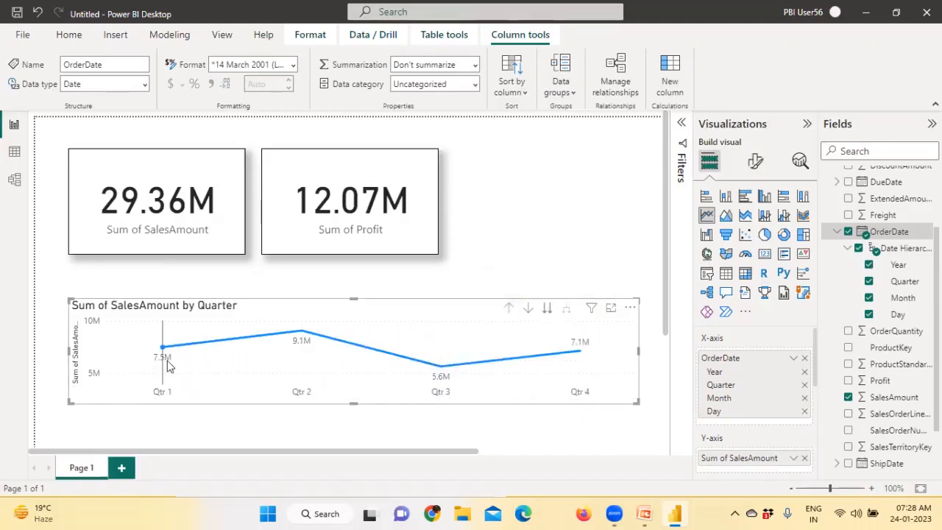
{"action": "mouse_move", "coordinate": [164, 361]}
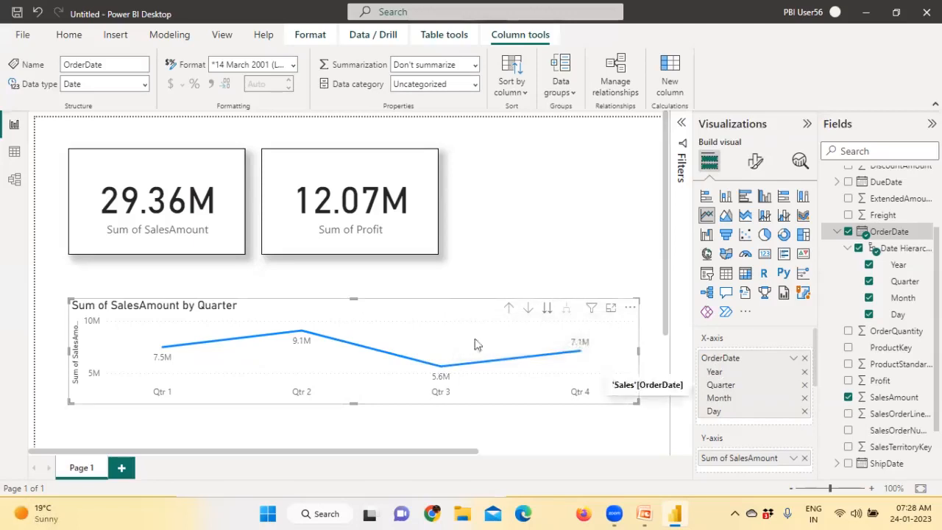
{"action": "left_click", "coordinate": [547, 309]}
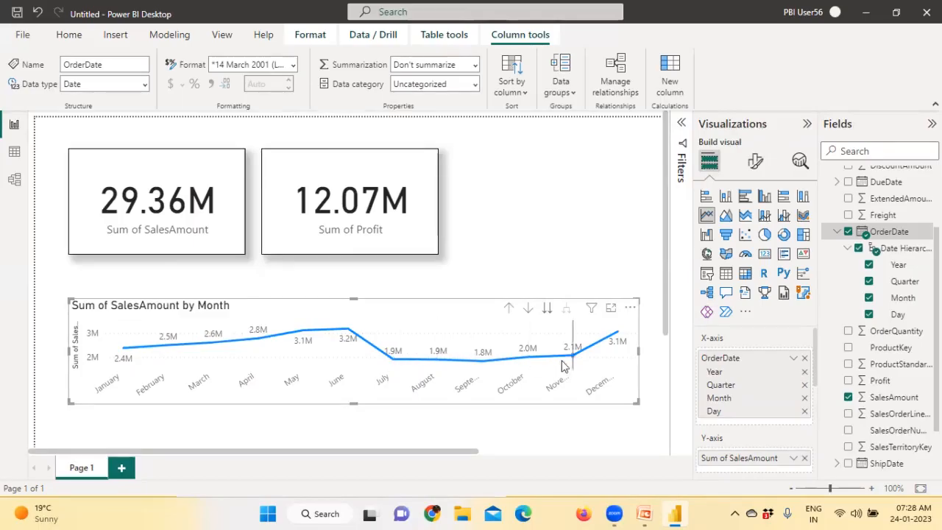
{"action": "mouse_move", "coordinate": [612, 329]}
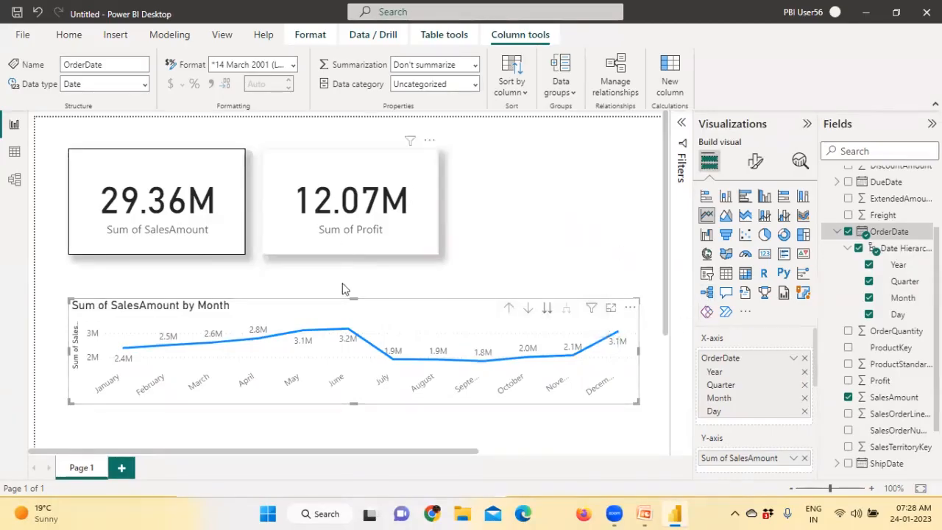
{"action": "left_click", "coordinate": [548, 312]}
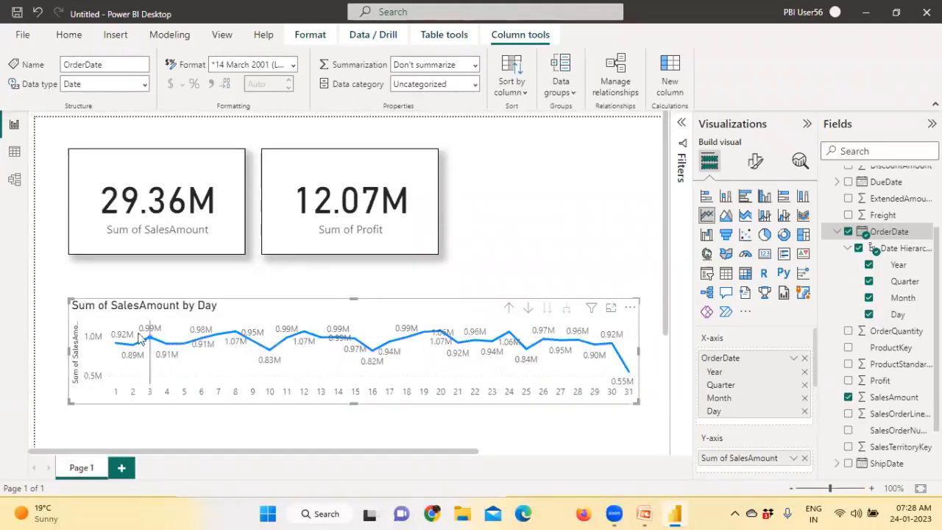
- Drill the line chart back up from the day level to the year level
{"action": "left_click", "coordinate": [513, 312]}
{"action": "left_click", "coordinate": [513, 311]}
{"action": "left_click", "coordinate": [513, 311]}
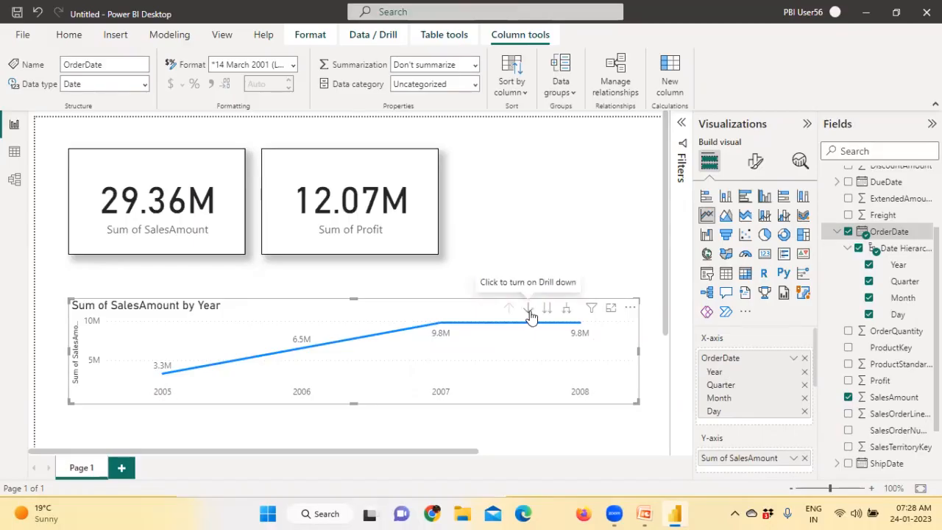
- Turn on drill-down mode and drill into 2005 and its Qtr 3 to examine the monthly sales
{"action": "left_click", "coordinate": [528, 309]}
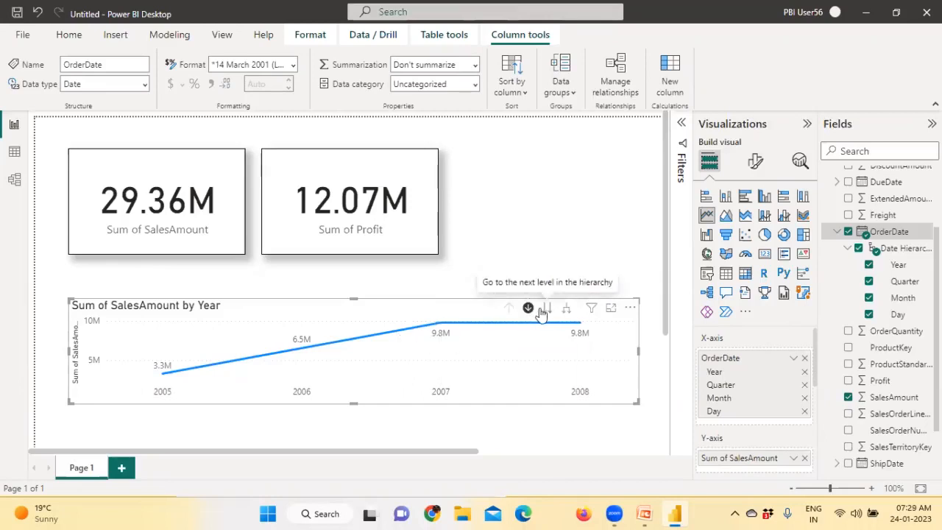
{"action": "left_click", "coordinate": [163, 374]}
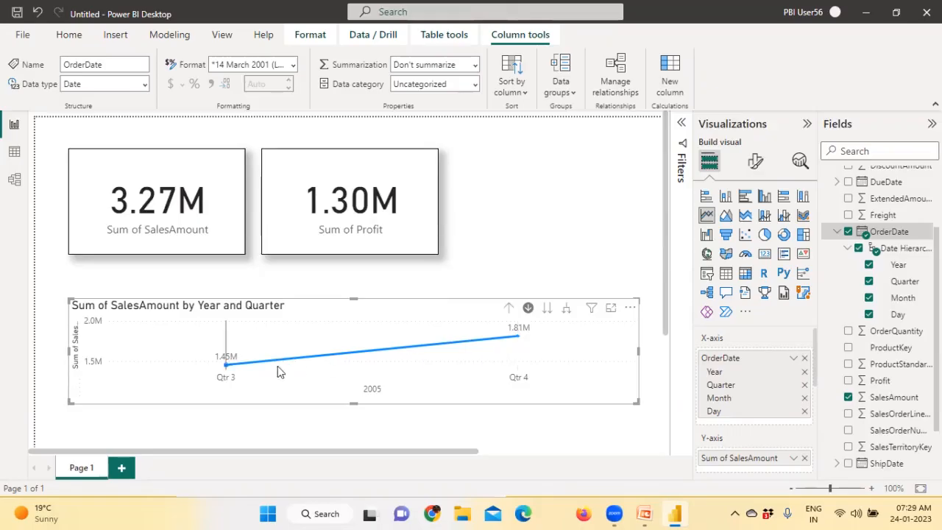
{"action": "left_click", "coordinate": [224, 365]}
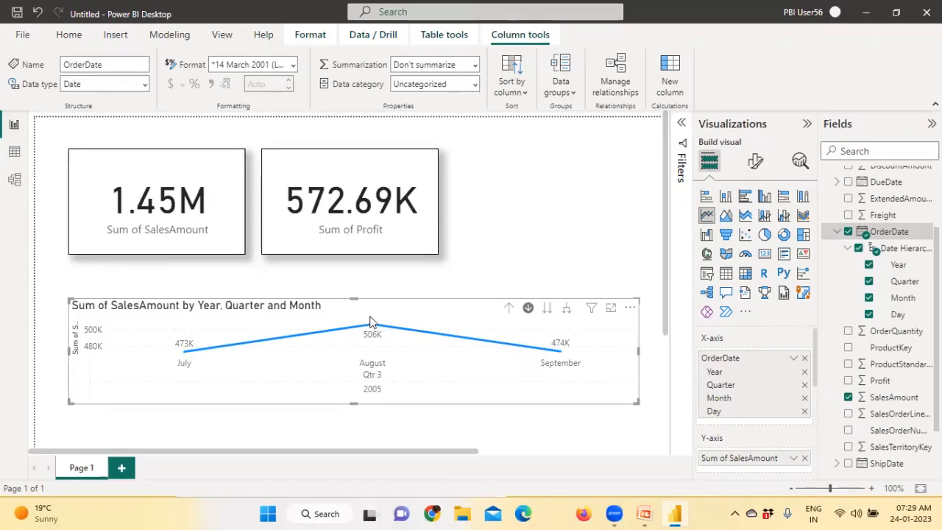
{"action": "mouse_move", "coordinate": [581, 360]}
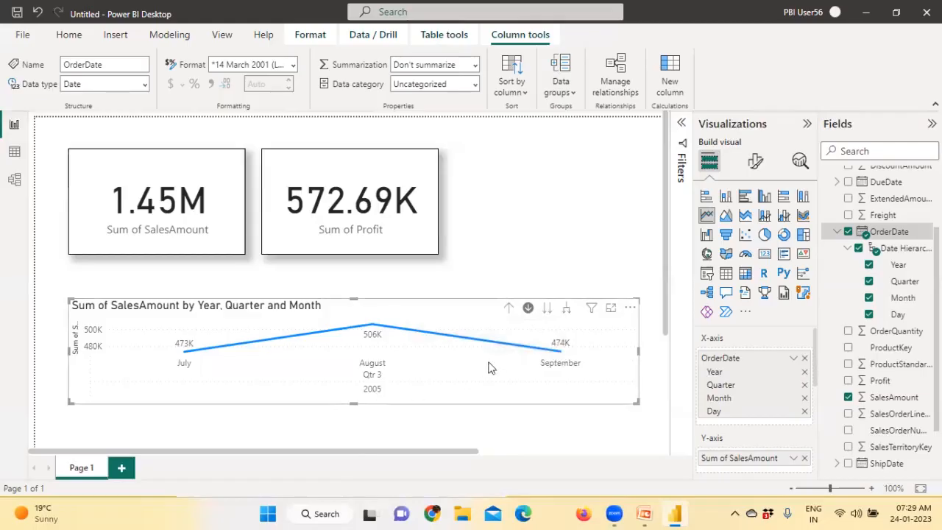
- Drill back up to the year level and drill into 2006 and its Qtr 2
{"action": "left_click", "coordinate": [508, 309]}
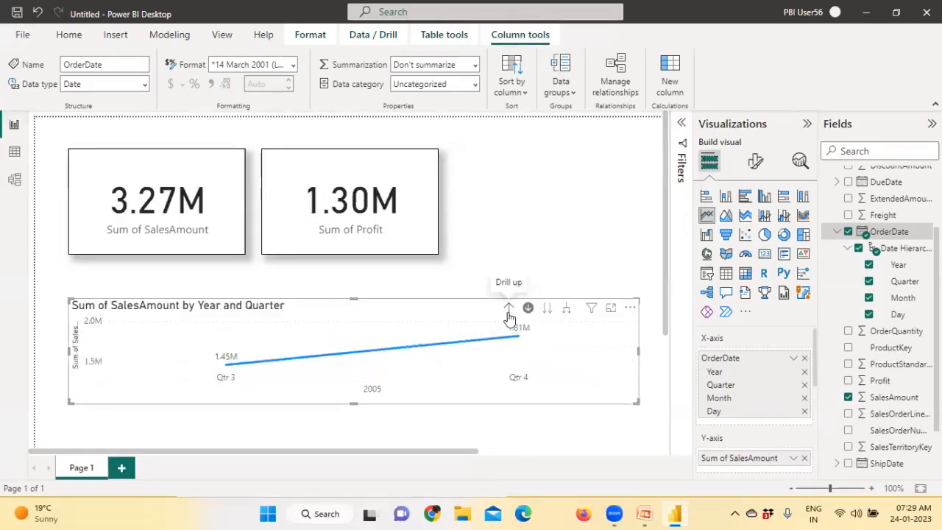
{"action": "left_click", "coordinate": [508, 309]}
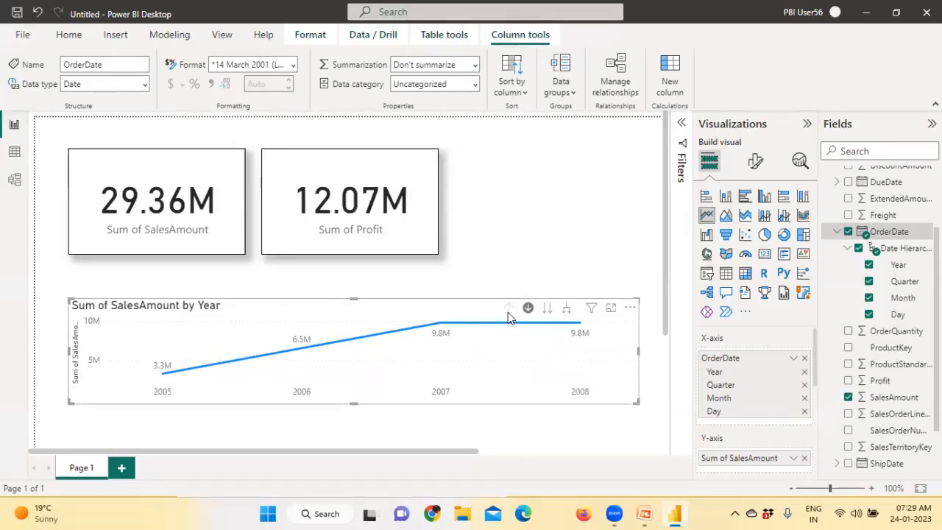
{"action": "left_click", "coordinate": [305, 351]}
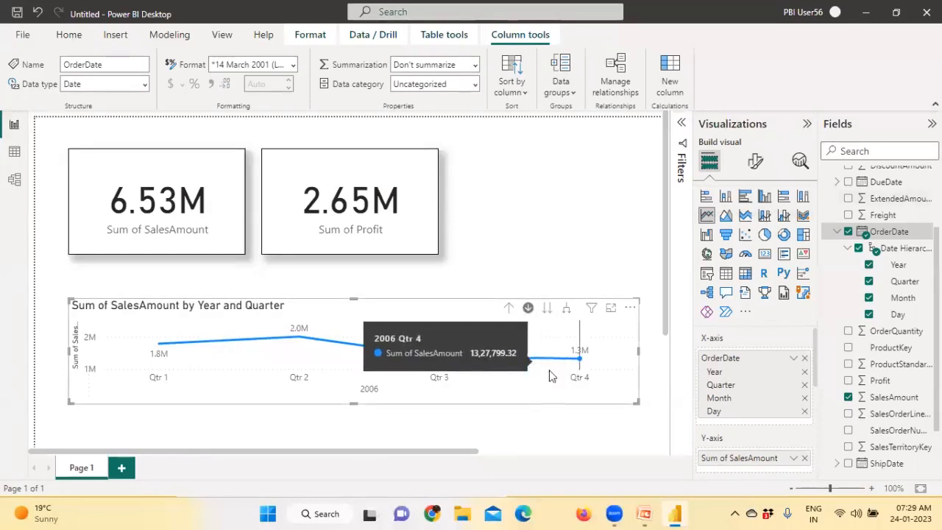
{"action": "left_click", "coordinate": [300, 338]}
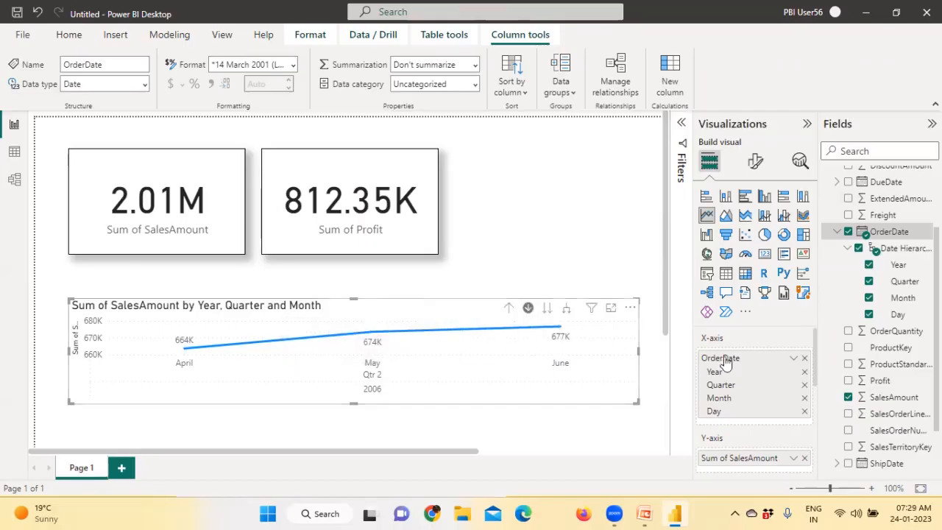
- Remove the OrderDate hierarchy from the line chart's X-axis and add only its Year level
{"action": "left_click", "coordinate": [804, 358]}
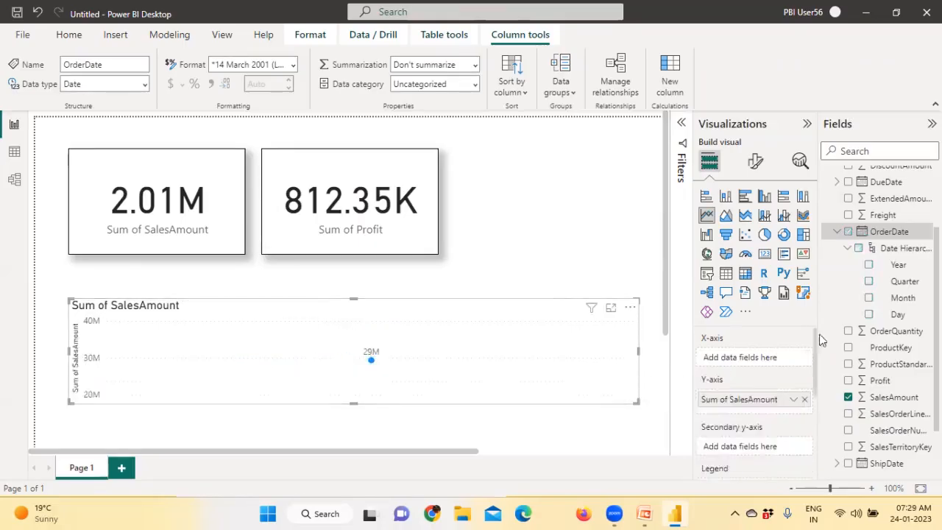
{"action": "left_click", "coordinate": [870, 266]}
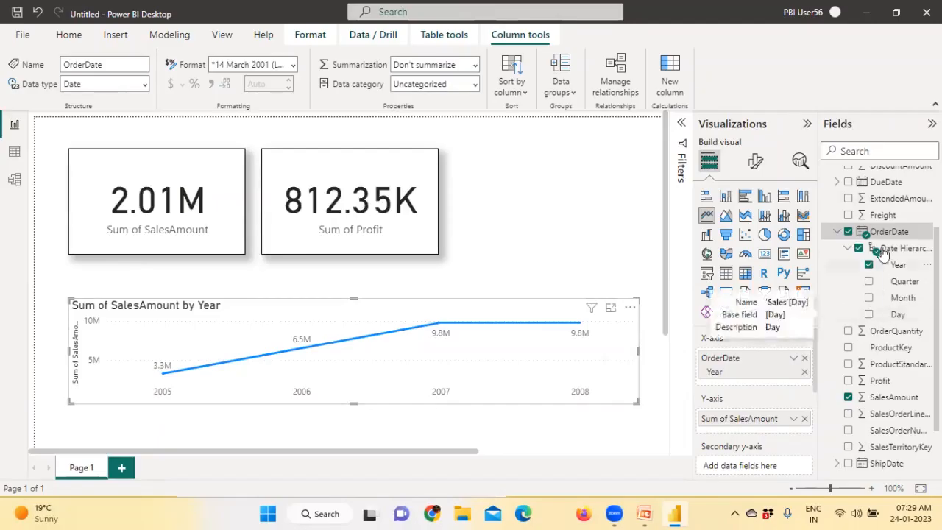
{"action": "scroll", "coordinate": [895, 243], "scroll_direction": "up", "scroll_amount": 1}
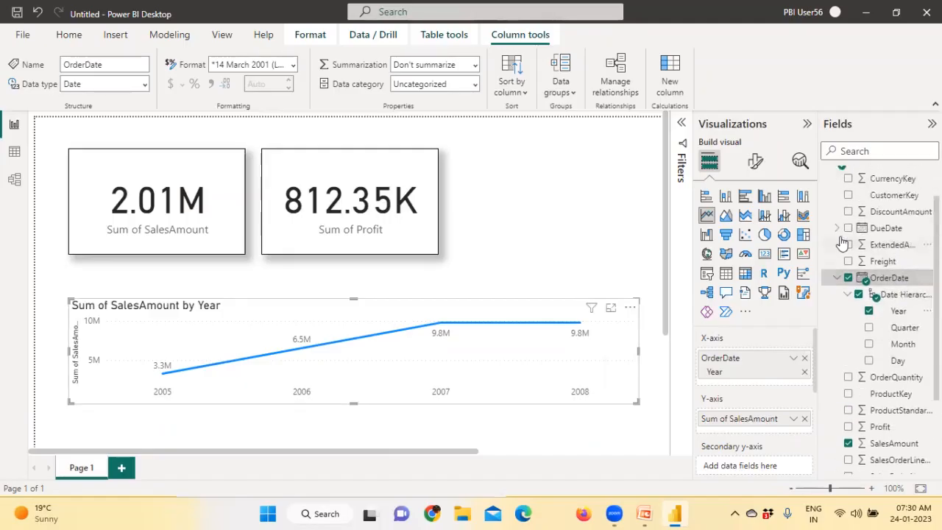
- Replace OrderDate on the line chart's X-axis with the Year level of the DueDate hierarchy
{"action": "left_click", "coordinate": [805, 358]}
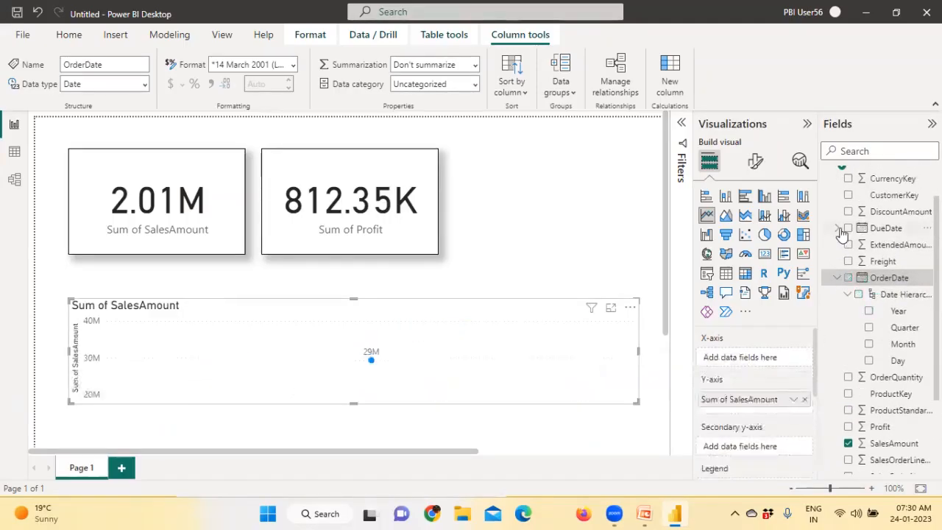
{"action": "left_click", "coordinate": [837, 228]}
{"action": "left_click", "coordinate": [848, 244]}
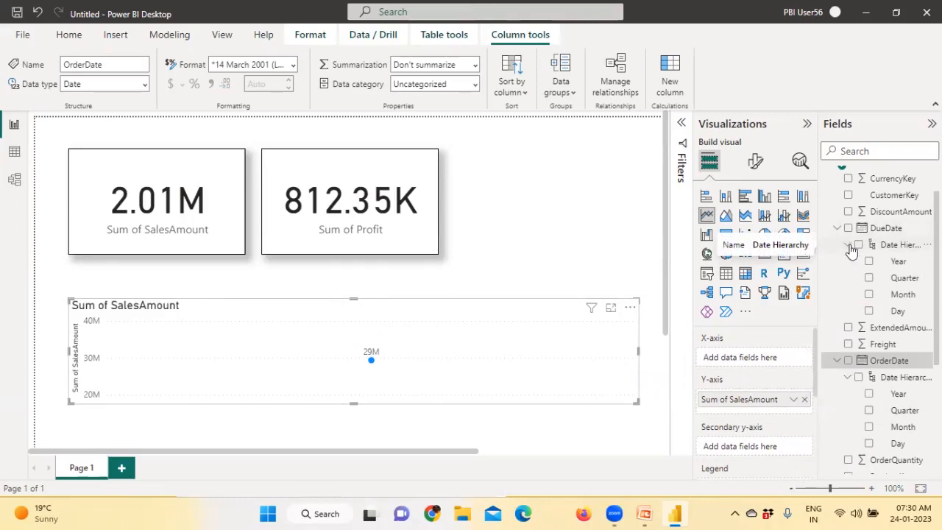
{"action": "left_click_drag", "start_coordinate": [897, 262], "coordinate": [726, 359]}
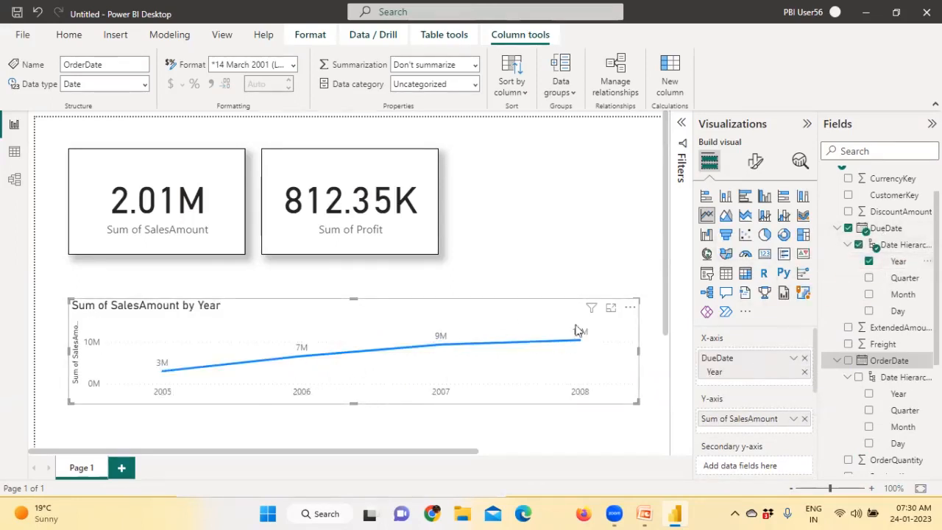
- Replace DueDate on the line chart's X-axis with the Year level of the ShipDate hierarchy
{"action": "left_click", "coordinate": [804, 359]}
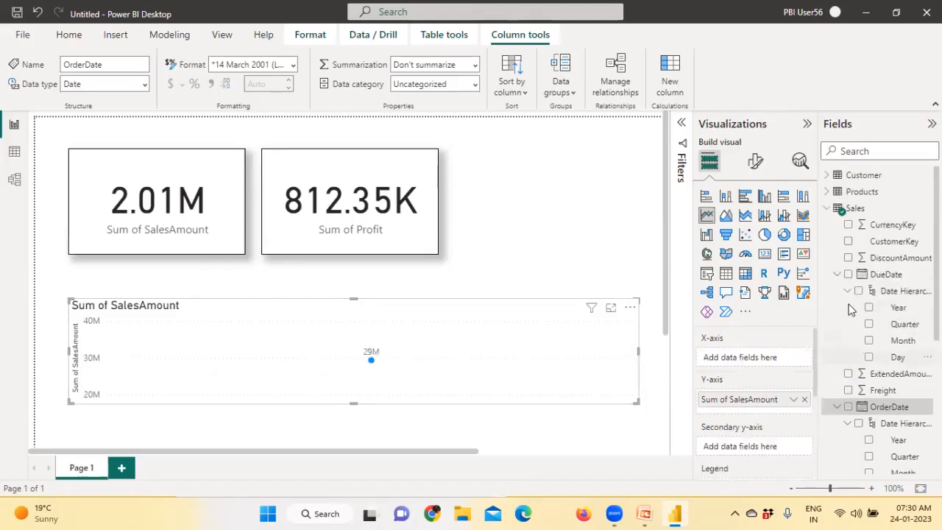
{"action": "scroll", "coordinate": [849, 304], "scroll_direction": "down", "scroll_amount": 5}
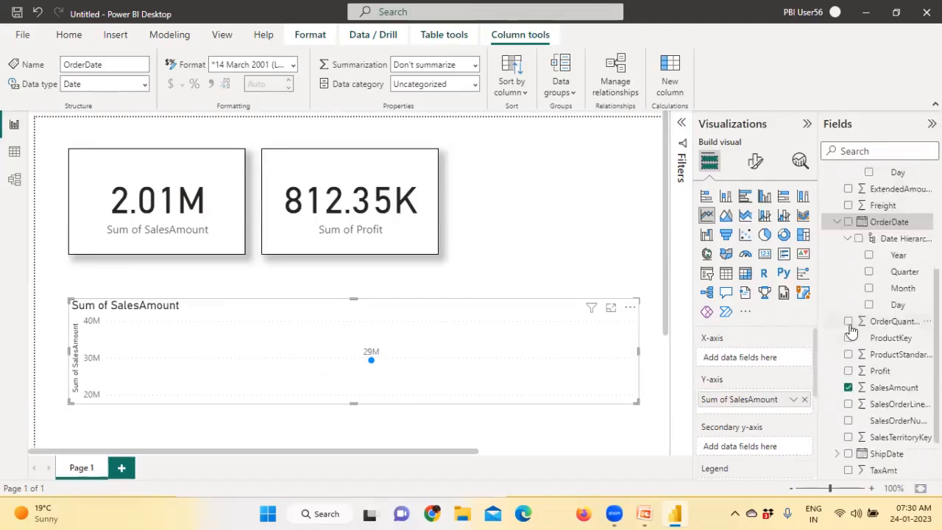
{"action": "scroll", "coordinate": [850, 332], "scroll_direction": "down", "scroll_amount": 2}
{"action": "left_click", "coordinate": [838, 400]}
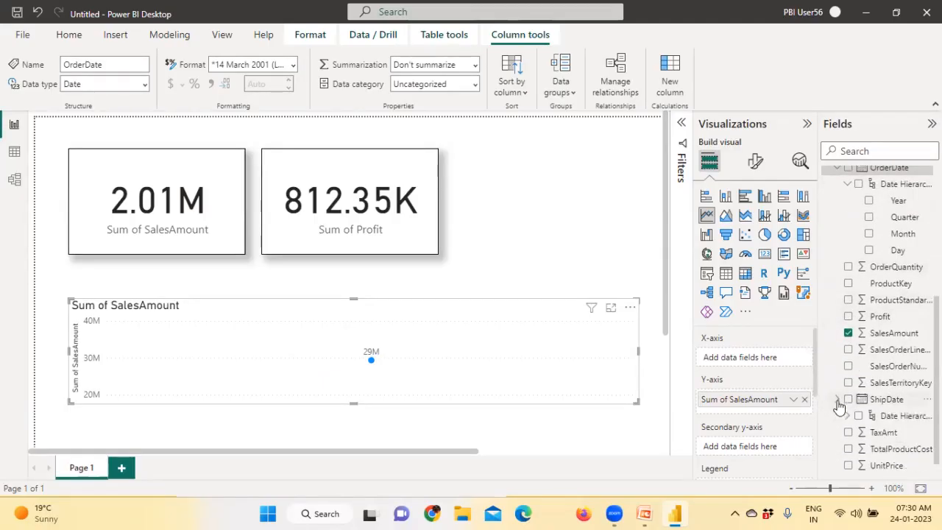
{"action": "left_click", "coordinate": [848, 416]}
{"action": "scroll", "coordinate": [850, 416], "scroll_direction": "down", "scroll_amount": 3}
{"action": "left_click_drag", "start_coordinate": [896, 356], "coordinate": [776, 361]}
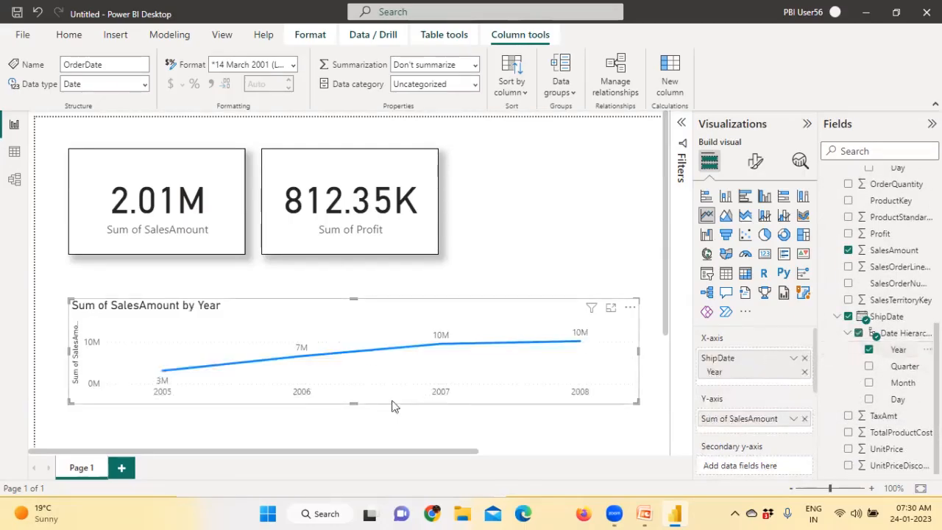
- Replace ShipDate on the line chart's X-axis with the Year level of the OrderDate hierarchy
{"action": "left_click", "coordinate": [804, 359]}
{"action": "scroll", "coordinate": [869, 354], "scroll_direction": "up", "scroll_amount": 5}
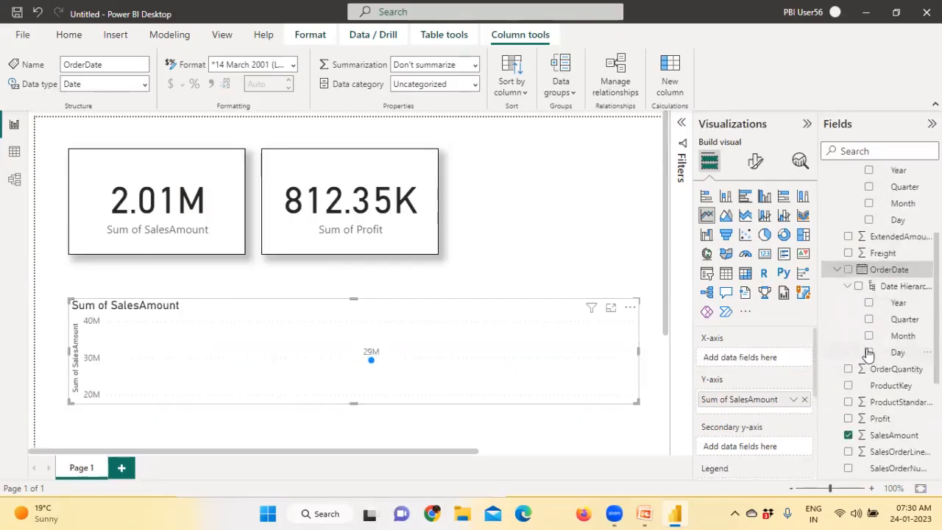
{"action": "left_click", "coordinate": [869, 304]}
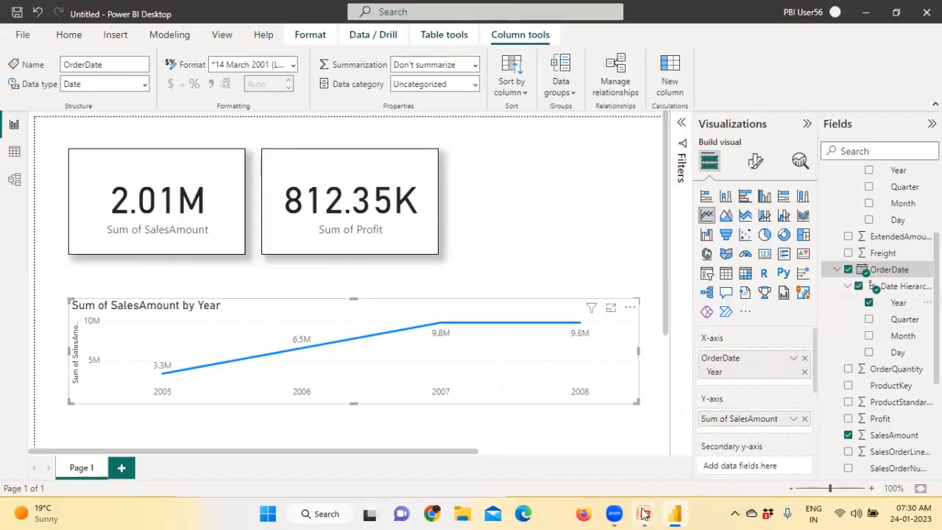
- Switch to the PowerPoint slide show to review the Line Chart slide, and return to Power BI Desktop
{"action": "mouse_move", "coordinate": [652, 510]}
{"action": "left_click", "coordinate": [683, 457]}
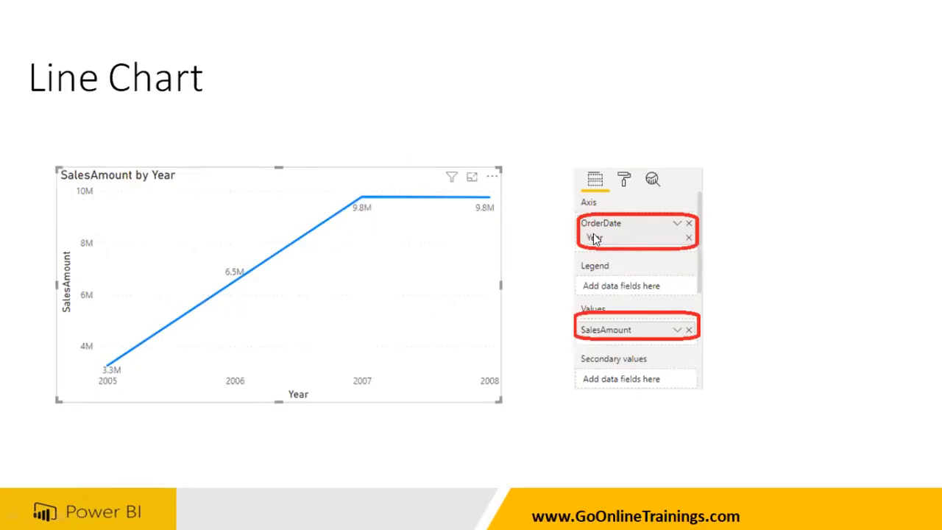
{"action": "key", "text": "super"}
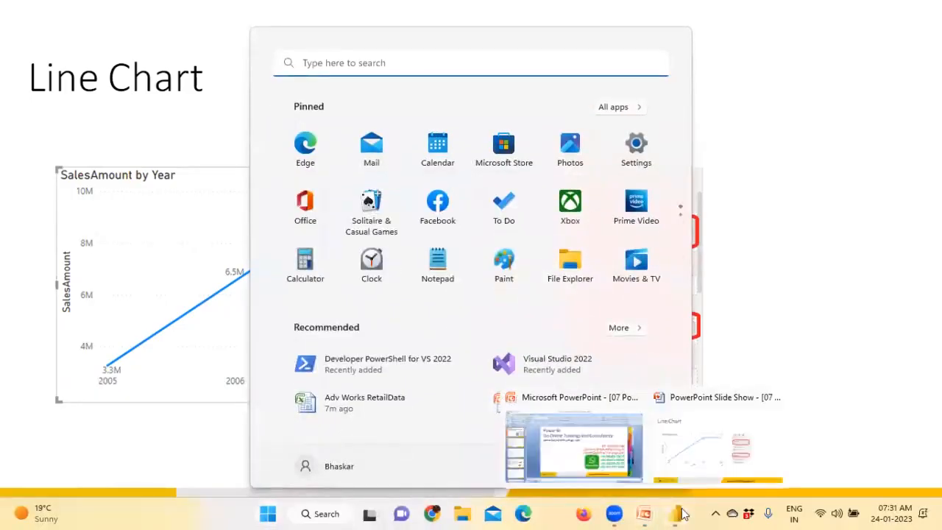
{"action": "left_click", "coordinate": [678, 513]}
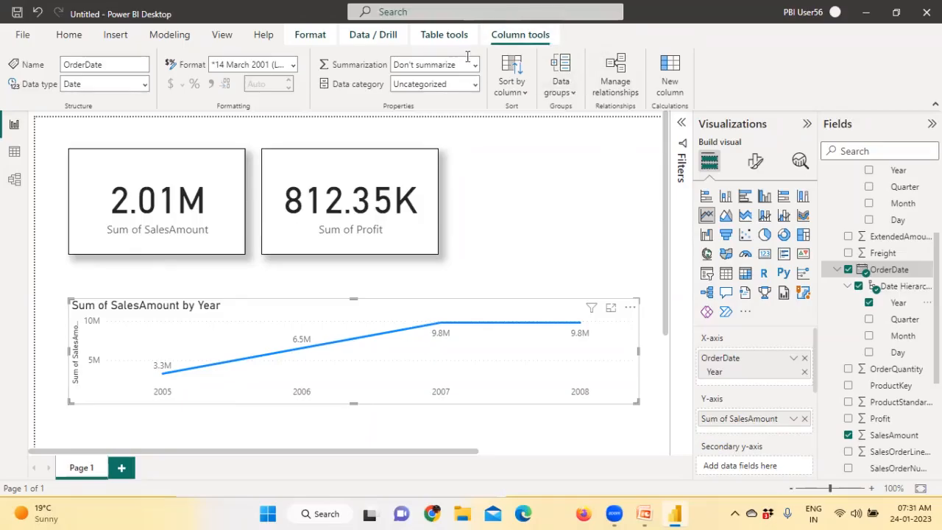
{"action": "mouse_move", "coordinate": [725, 329]}
{"action": "left_mouse_down"}
{"action": "mouse_move", "coordinate": [745, 381]}
{"action": "mouse_move", "coordinate": [726, 331]}
{"action": "mouse_move", "coordinate": [648, 269]}
{"action": "mouse_move", "coordinate": [685, 251]}
{"action": "mouse_move", "coordinate": [703, 258]}
{"action": "left_mouse_up"}
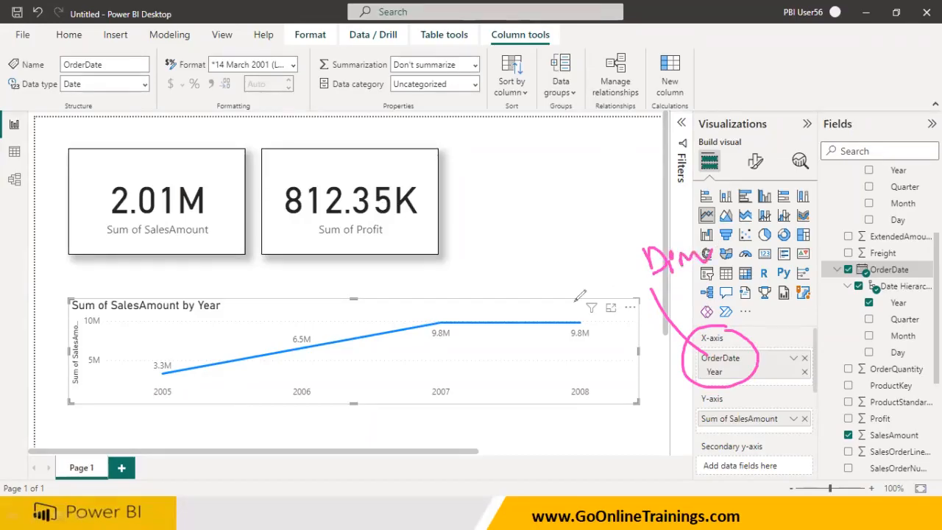
{"action": "mouse_move", "coordinate": [138, 397]}
{"action": "left_mouse_down"}
{"action": "mouse_move", "coordinate": [191, 383]}
{"action": "mouse_move", "coordinate": [127, 396]}
{"action": "left_mouse_up"}
{"action": "mouse_move", "coordinate": [262, 389]}
{"action": "left_mouse_down"}
{"action": "mouse_move", "coordinate": [314, 372]}
{"action": "mouse_move", "coordinate": [259, 385]}
{"action": "left_mouse_up"}
{"action": "mouse_move", "coordinate": [386, 394]}
{"action": "left_mouse_down"}
{"action": "mouse_move", "coordinate": [467, 389]}
{"action": "mouse_move", "coordinate": [412, 374]}
{"action": "left_mouse_up"}
{"action": "mouse_move", "coordinate": [507, 398]}
{"action": "left_mouse_down"}
{"action": "mouse_move", "coordinate": [603, 385]}
{"action": "mouse_move", "coordinate": [544, 378]}
{"action": "left_mouse_up"}
{"action": "mouse_move", "coordinate": [134, 425]}
{"action": "left_mouse_down"}
{"action": "mouse_move", "coordinate": [516, 426]}
{"action": "mouse_move", "coordinate": [605, 414]}
{"action": "mouse_move", "coordinate": [577, 431]}
{"action": "left_mouse_up"}
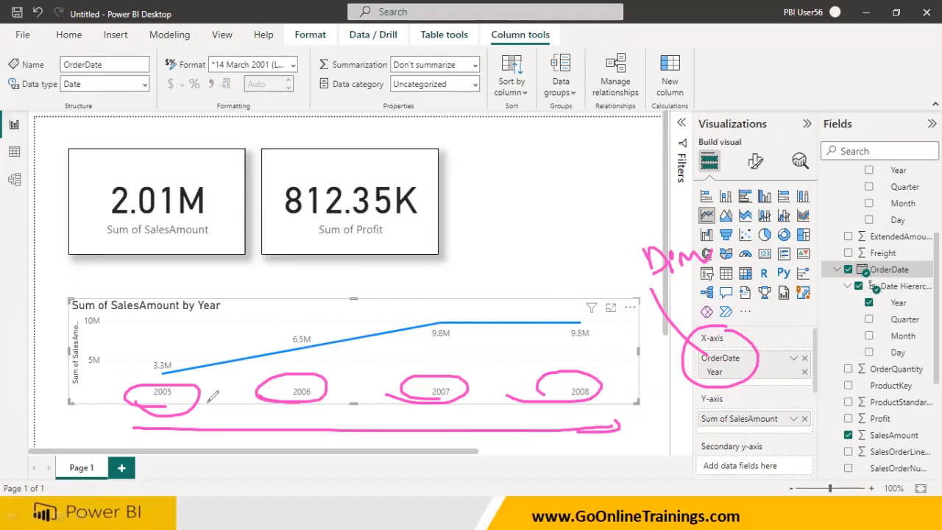
{"action": "mouse_move", "coordinate": [212, 396]}
{"action": "left_mouse_down"}
{"action": "mouse_move", "coordinate": [243, 394]}
{"action": "mouse_move", "coordinate": [228, 412]}
{"action": "mouse_move", "coordinate": [207, 367]}
{"action": "left_mouse_up"}
{"action": "left_click_drag", "start_coordinate": [311, 398], "coordinate": [339, 364]}
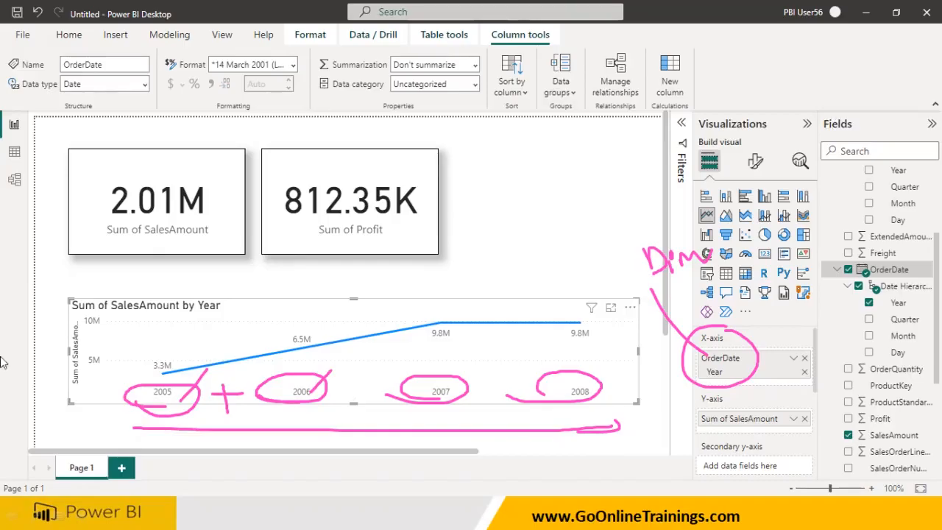
{"action": "mouse_move", "coordinate": [84, 396]}
{"action": "left_mouse_down"}
{"action": "mouse_move", "coordinate": [82, 288]}
{"action": "mouse_move", "coordinate": [110, 309]}
{"action": "left_mouse_up"}
{"action": "mouse_move", "coordinate": [61, 254]}
{"action": "left_mouse_down"}
{"action": "mouse_move", "coordinate": [59, 291]}
{"action": "mouse_move", "coordinate": [110, 258]}
{"action": "mouse_move", "coordinate": [102, 287]}
{"action": "left_mouse_up"}
{"action": "left_click_drag", "start_coordinate": [83, 425], "coordinate": [153, 426]}
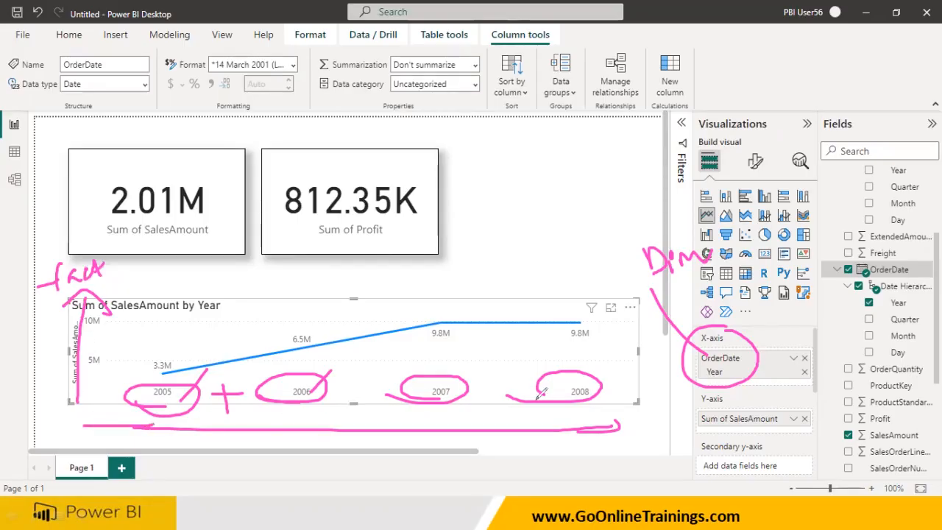
{"action": "mouse_move", "coordinate": [595, 409]}
{"action": "left_mouse_down"}
{"action": "mouse_move", "coordinate": [619, 427]}
{"action": "mouse_move", "coordinate": [650, 418]}
{"action": "left_mouse_up"}
{"action": "left_click_drag", "start_coordinate": [546, 458], "coordinate": [563, 456]}
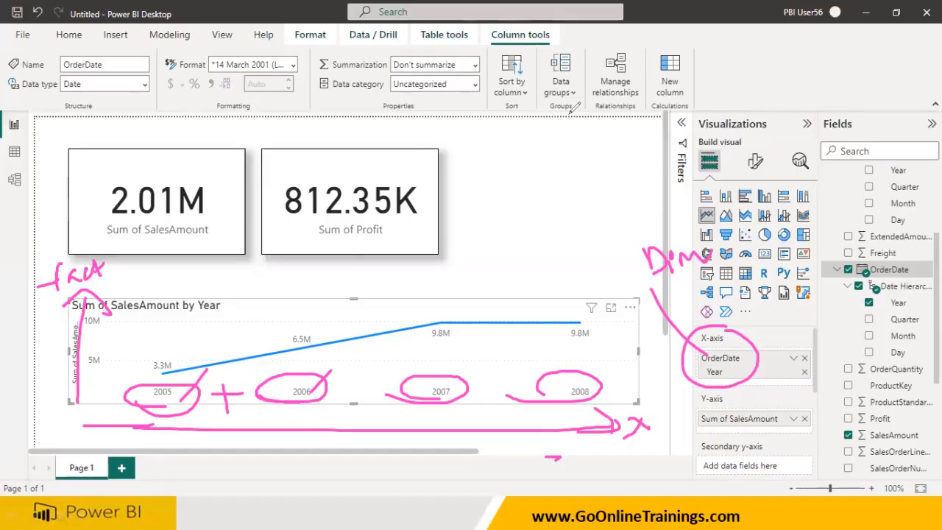
{"action": "key", "text": "e"}
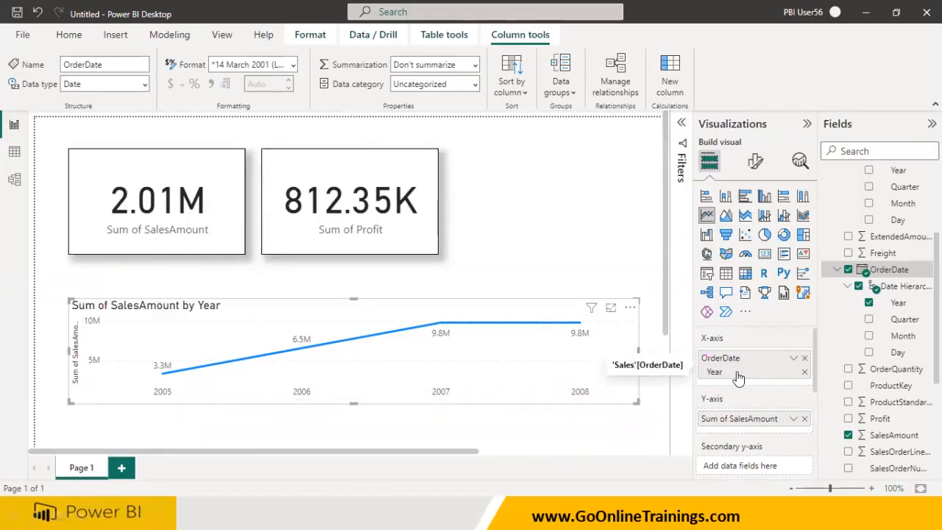
- Add CategoryName from the Products table to the line chart's X-axis below OrderDate Year
{"action": "scroll", "coordinate": [832, 221], "scroll_direction": "up", "scroll_amount": 3}
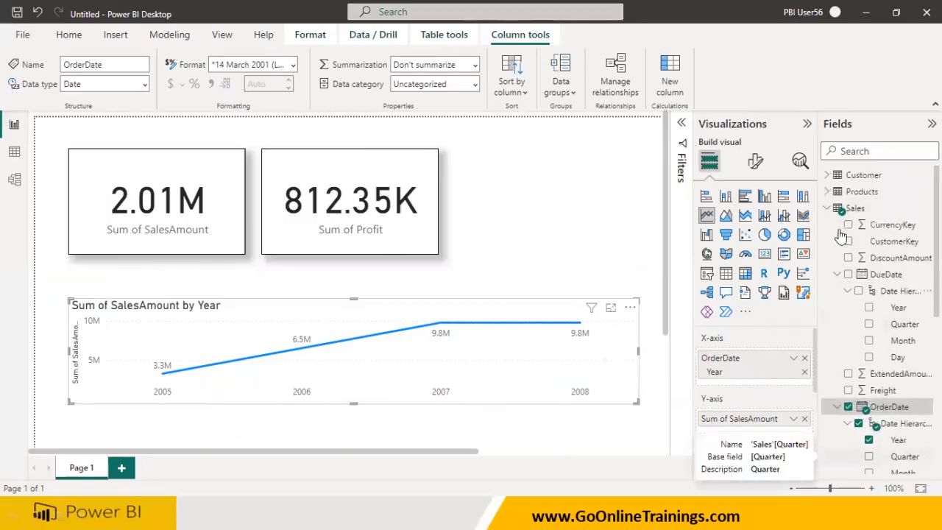
{"action": "left_click", "coordinate": [829, 208]}
{"action": "left_click", "coordinate": [854, 192]}
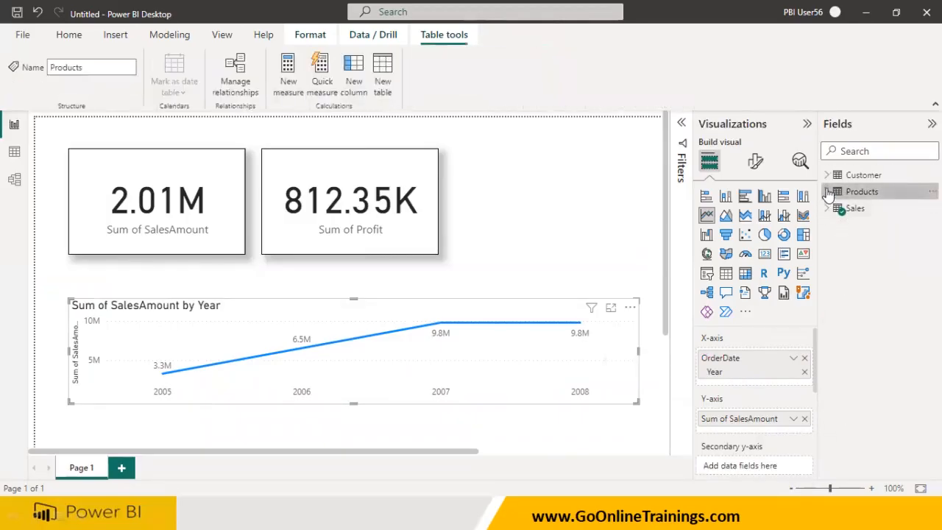
{"action": "left_click", "coordinate": [828, 192]}
{"action": "left_click_drag", "start_coordinate": [887, 209], "coordinate": [757, 390]}
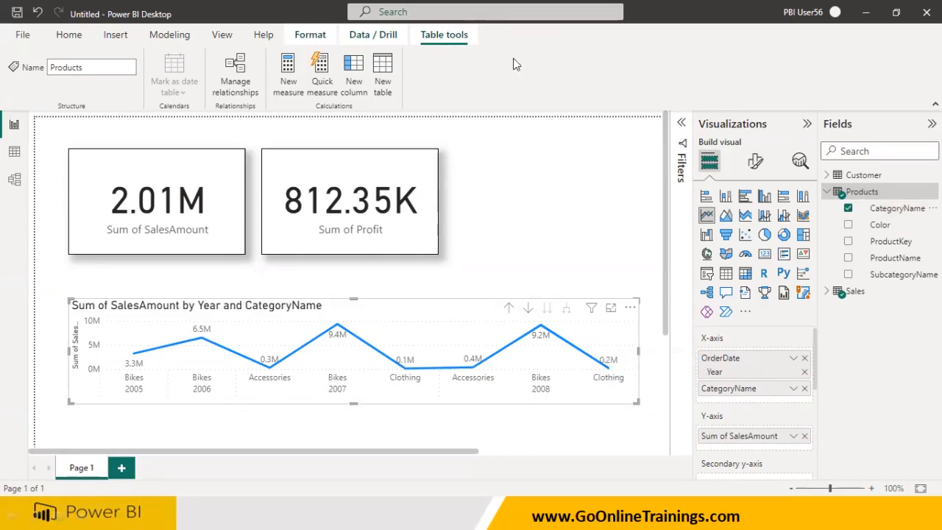
{"action": "mouse_move", "coordinate": [564, 295]}
{"action": "left_mouse_down"}
{"action": "mouse_move", "coordinate": [480, 309]}
{"action": "mouse_move", "coordinate": [587, 312]}
{"action": "mouse_move", "coordinate": [430, 292]}
{"action": "left_mouse_up"}
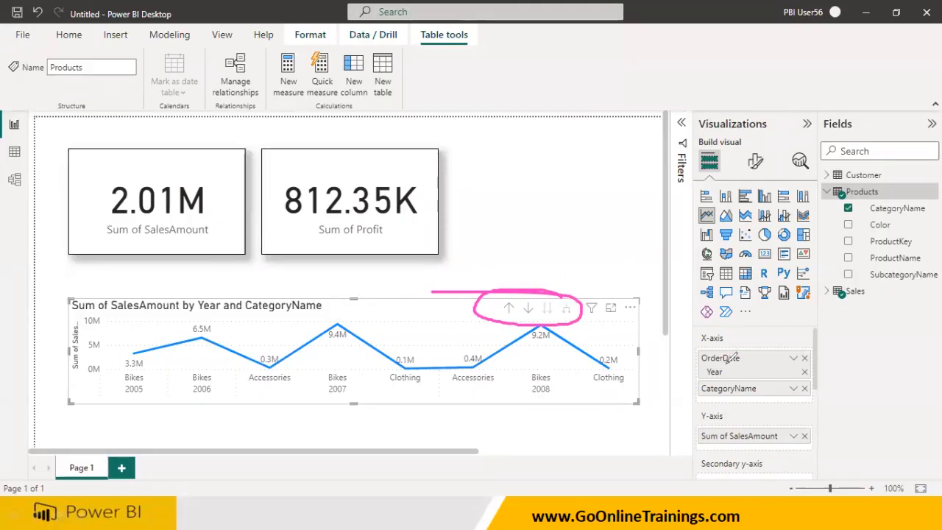
{"action": "mouse_move", "coordinate": [706, 390]}
{"action": "left_mouse_down"}
{"action": "mouse_move", "coordinate": [767, 387]}
{"action": "mouse_move", "coordinate": [696, 379]}
{"action": "mouse_move", "coordinate": [707, 397]}
{"action": "left_mouse_up"}
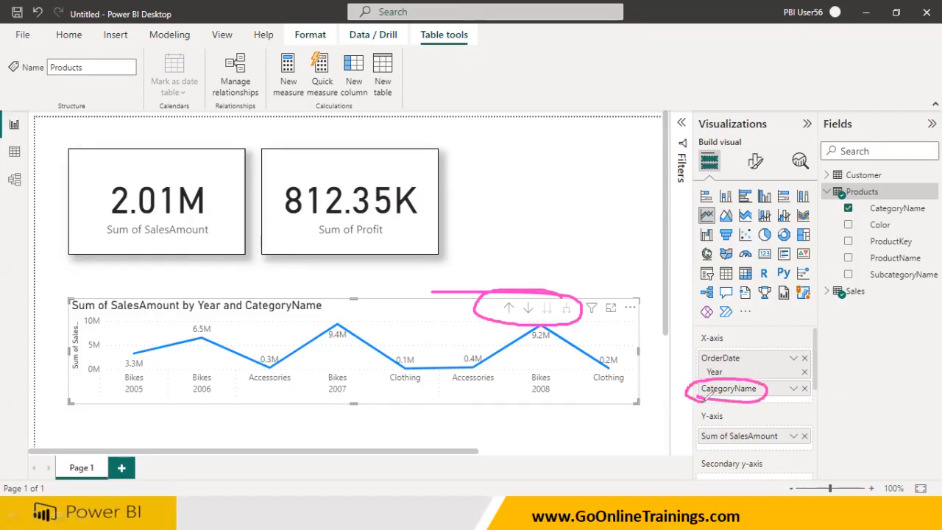
{"action": "left_click_drag", "start_coordinate": [694, 343], "coordinate": [733, 341]}
{"action": "mouse_move", "coordinate": [708, 340]}
{"action": "left_mouse_down"}
{"action": "mouse_move", "coordinate": [679, 376]}
{"action": "mouse_move", "coordinate": [687, 402]}
{"action": "left_mouse_up"}
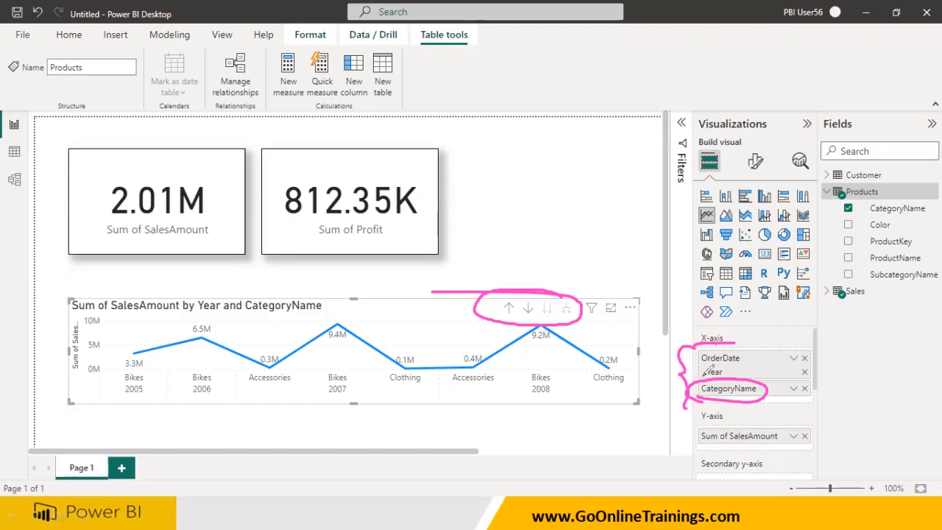
{"action": "left_click_drag", "start_coordinate": [745, 374], "coordinate": [746, 353]}
{"action": "left_click", "coordinate": [612, 113]}
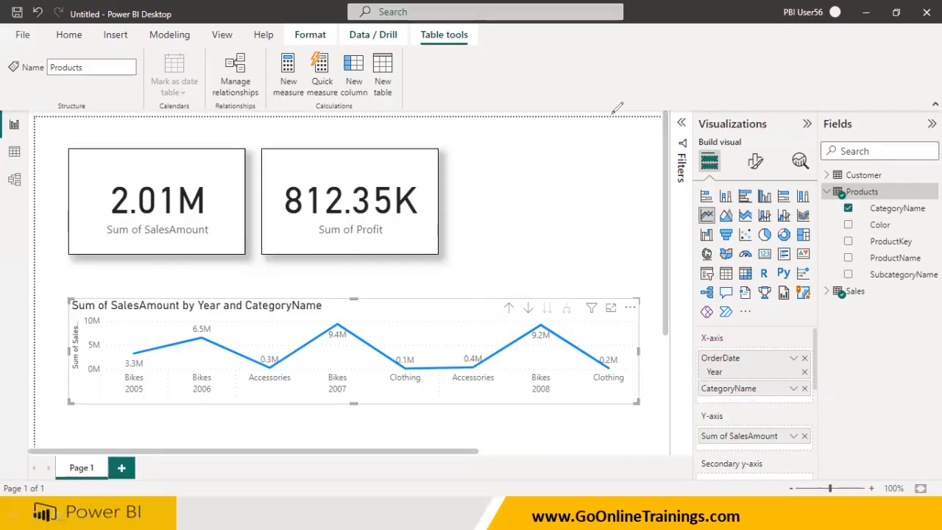
- Drill the line chart up to years, go to the CategoryName level to examine its sales, and drill back up to years
{"action": "left_click", "coordinate": [510, 308]}
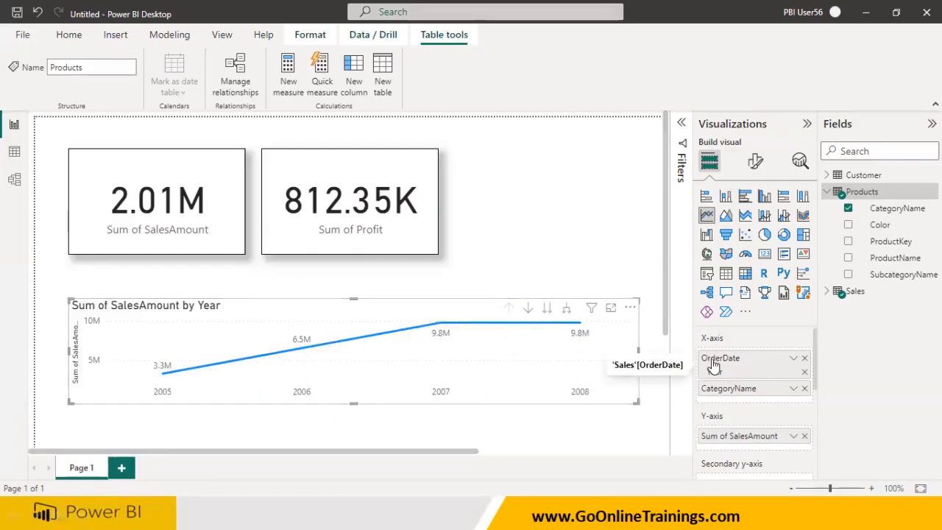
{"action": "left_click", "coordinate": [549, 310]}
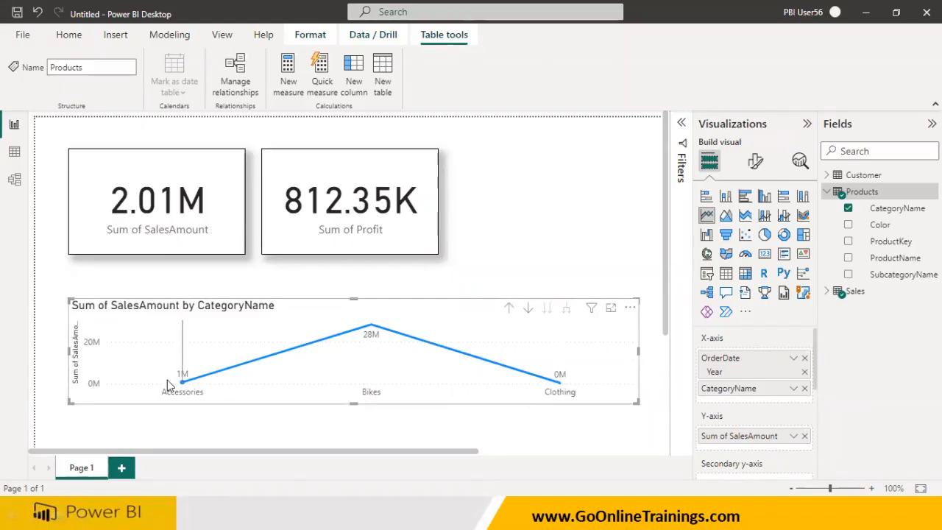
{"action": "mouse_move", "coordinate": [167, 380]}
{"action": "mouse_move", "coordinate": [372, 328]}
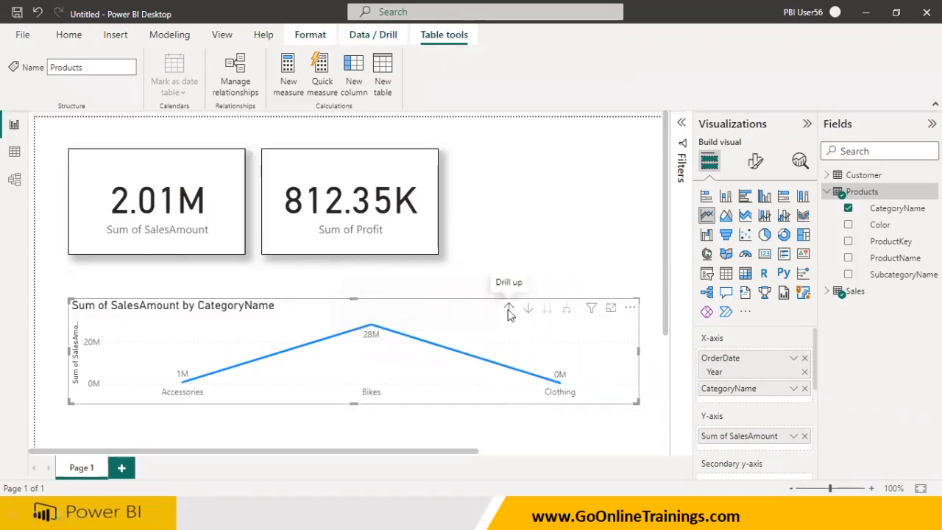
{"action": "left_click", "coordinate": [509, 307]}
{"action": "mouse_move", "coordinate": [442, 324]}
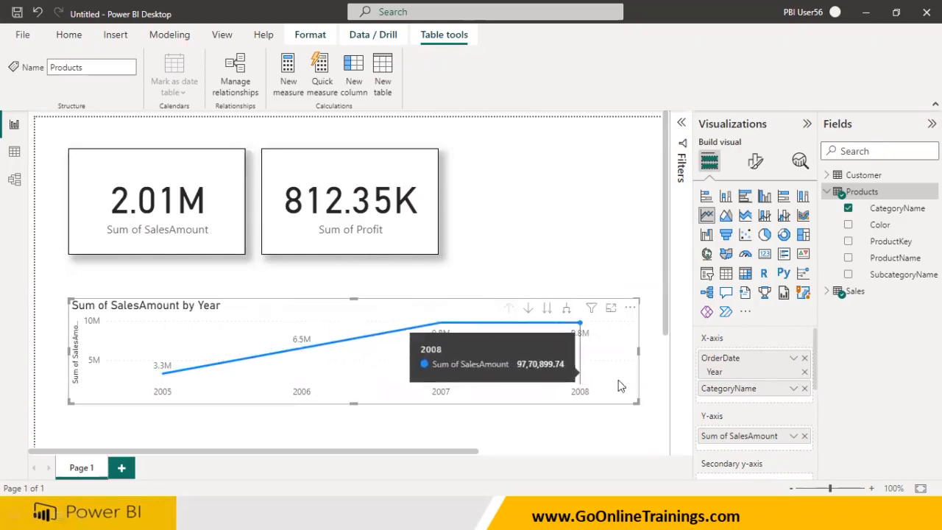
- Remove CategoryName from the line chart's X-axis and add it as the legend instead
{"action": "left_click", "coordinate": [805, 388]}
{"action": "scroll", "coordinate": [770, 440], "scroll_direction": "down", "scroll_amount": 1}
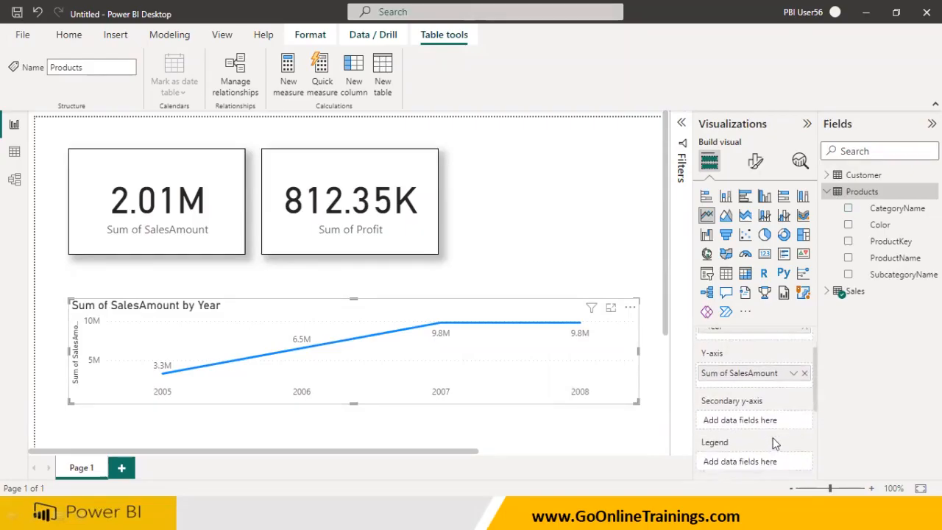
{"action": "left_click_drag", "start_coordinate": [887, 210], "coordinate": [766, 467]}
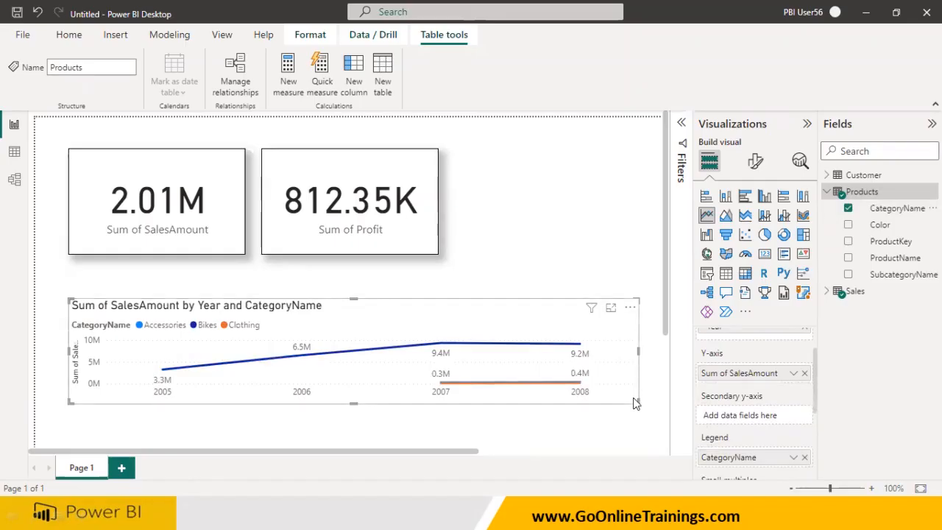
{"action": "mouse_move", "coordinate": [512, 378]}
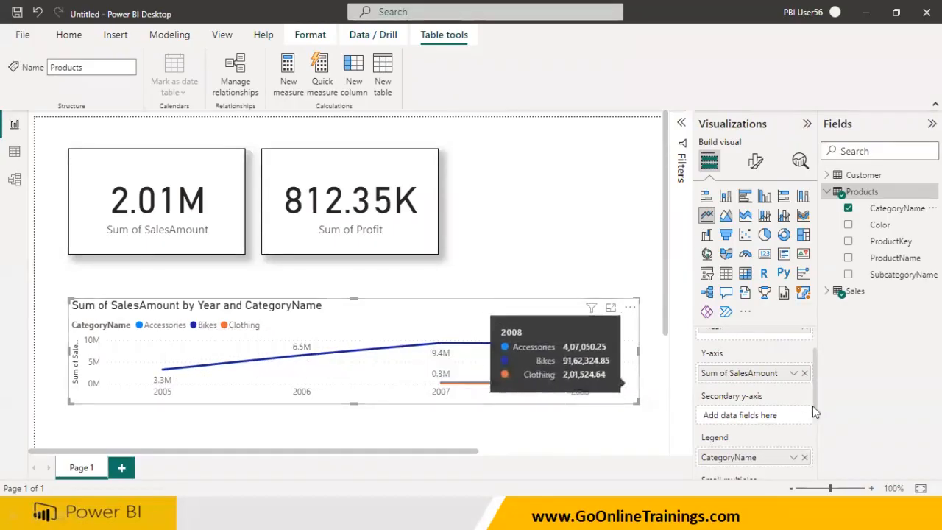
- Examine the line chart's yearly sales by category and remove CategoryName from its legend
{"action": "scroll", "coordinate": [815, 410], "scroll_direction": "up", "scroll_amount": 2}
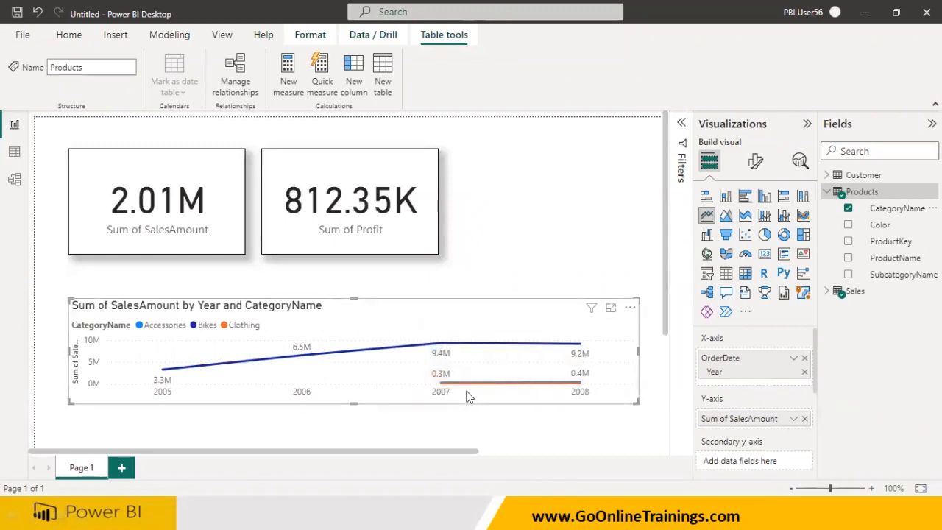
{"action": "mouse_move", "coordinate": [469, 389]}
{"action": "mouse_move", "coordinate": [615, 382]}
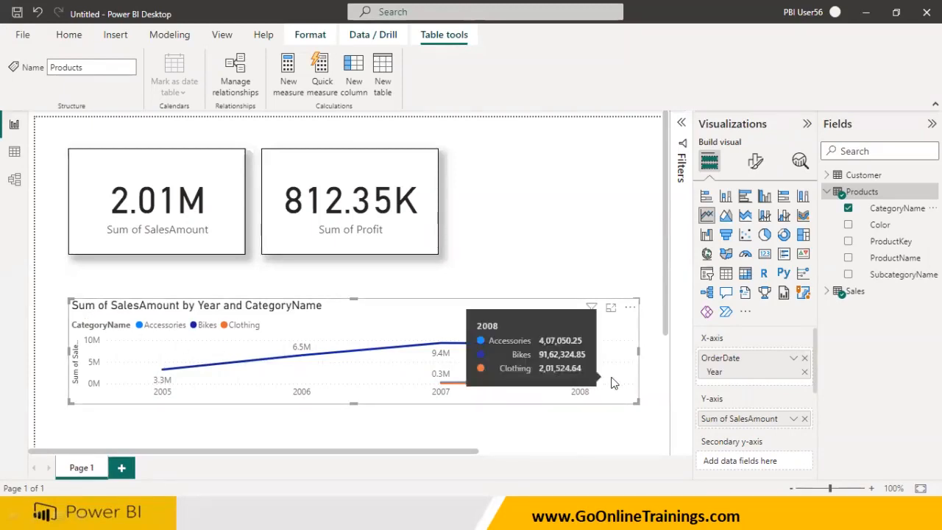
{"action": "scroll", "coordinate": [781, 422], "scroll_direction": "down", "scroll_amount": 1}
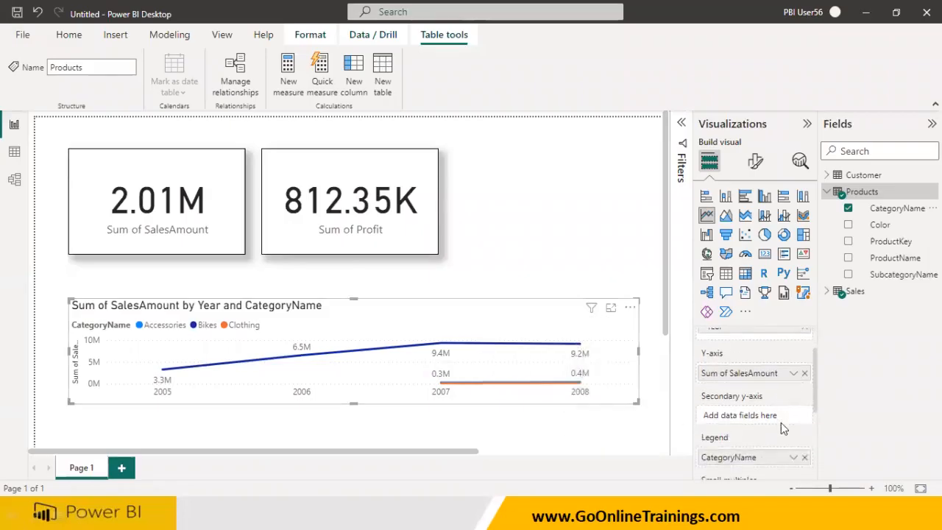
{"action": "left_click", "coordinate": [804, 457]}
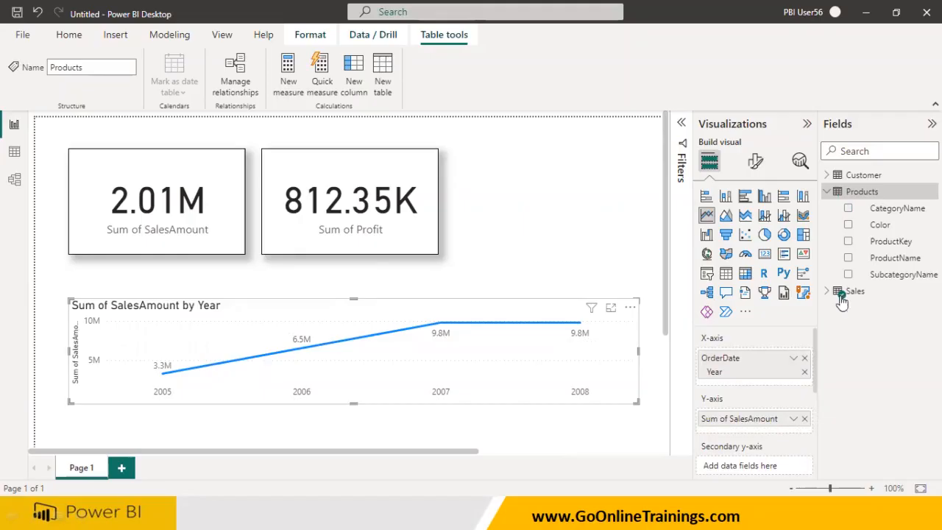
- Add CategoryName to the line chart's X-axis below Year, drill up to the year level, and remove CategoryName again
{"action": "left_click_drag", "start_coordinate": [880, 210], "coordinate": [753, 393]}
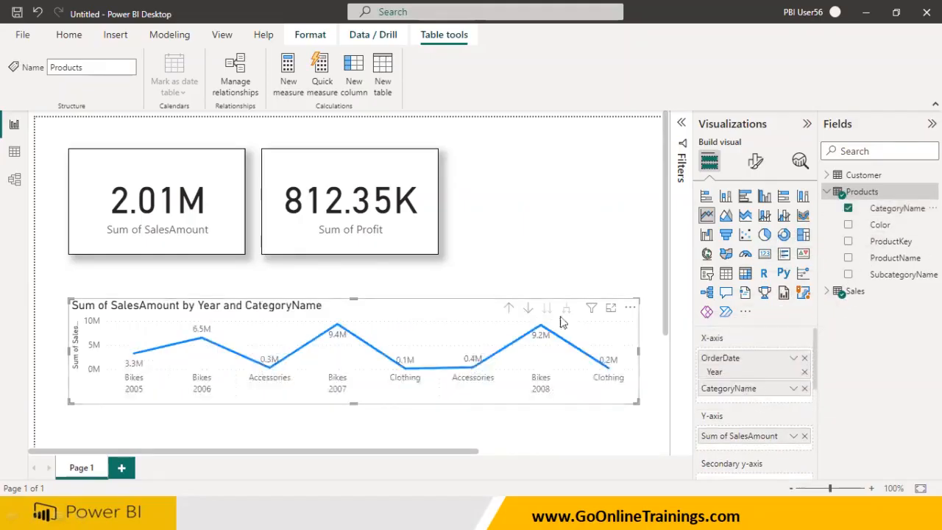
{"action": "left_click", "coordinate": [509, 309]}
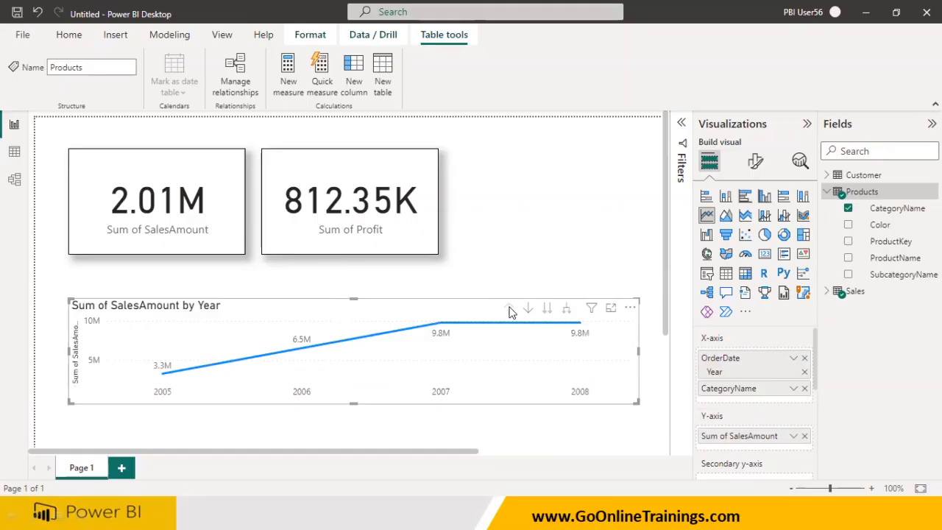
{"action": "left_click", "coordinate": [805, 389]}
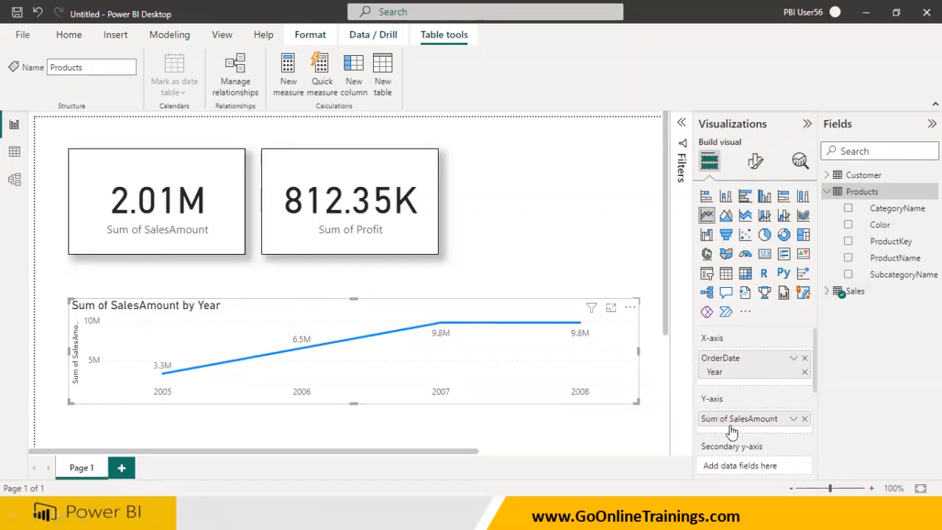
- Add Freight from the Sales table to the line chart's Y-axis to compare it with SalesAmount, and remove it again
{"action": "left_click", "coordinate": [825, 293]}
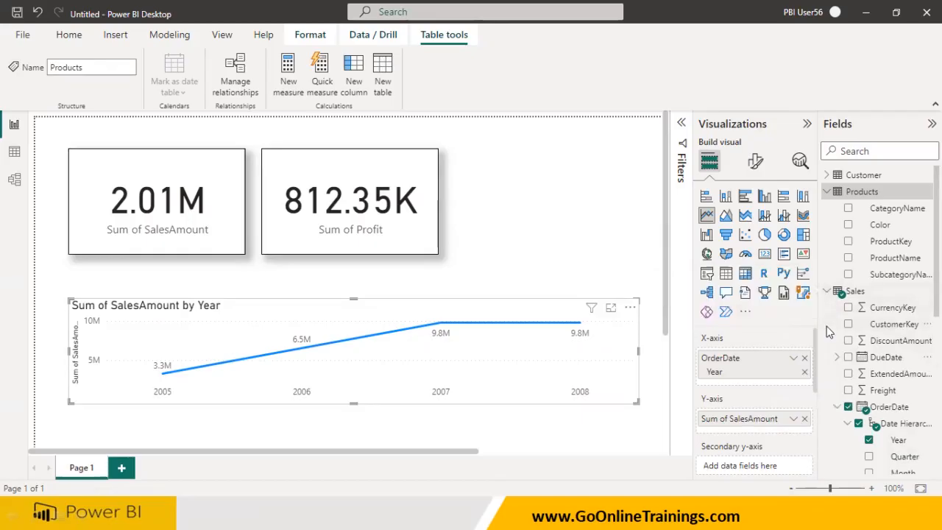
{"action": "left_click_drag", "start_coordinate": [884, 392], "coordinate": [766, 438]}
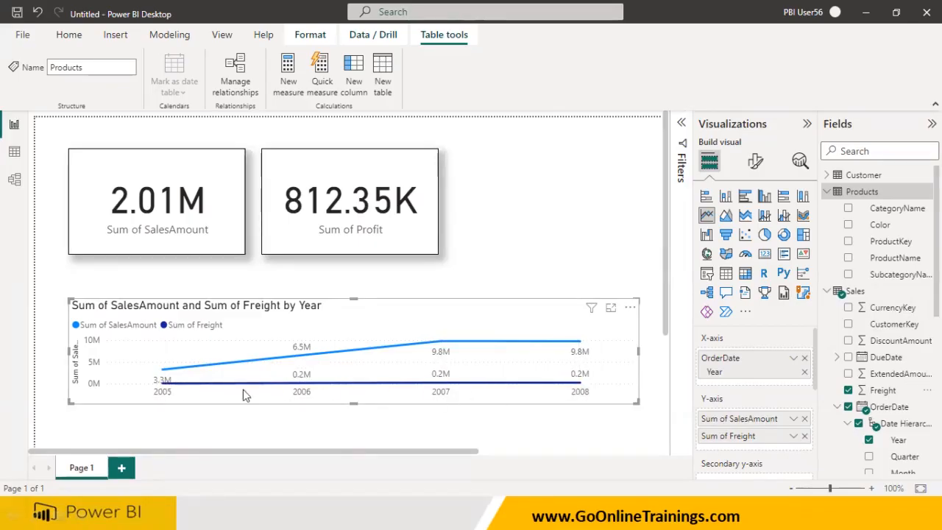
{"action": "left_click", "coordinate": [805, 437]}
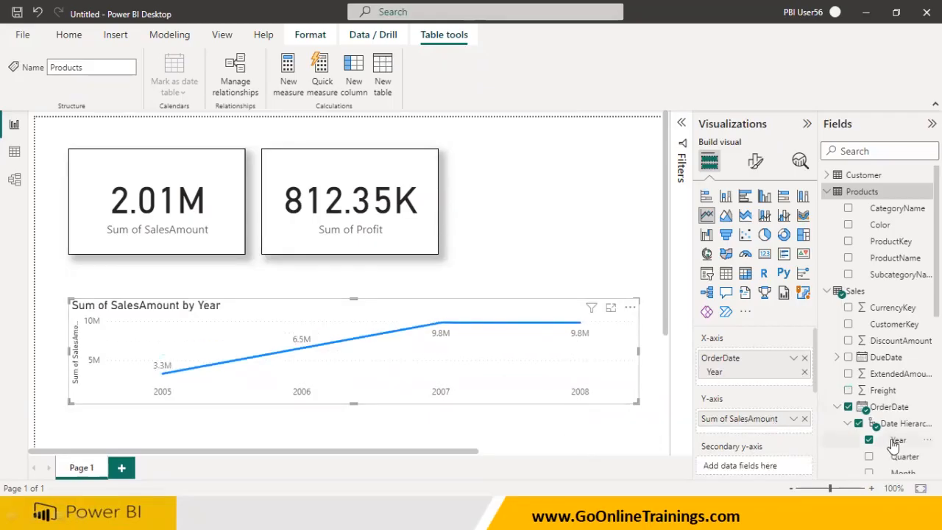
- Add Profit from the Sales table to the line chart's Y-axis as a second line beside SalesAmount
{"action": "scroll", "coordinate": [893, 444], "scroll_direction": "down", "scroll_amount": 2}
{"action": "left_click", "coordinate": [848, 417]}
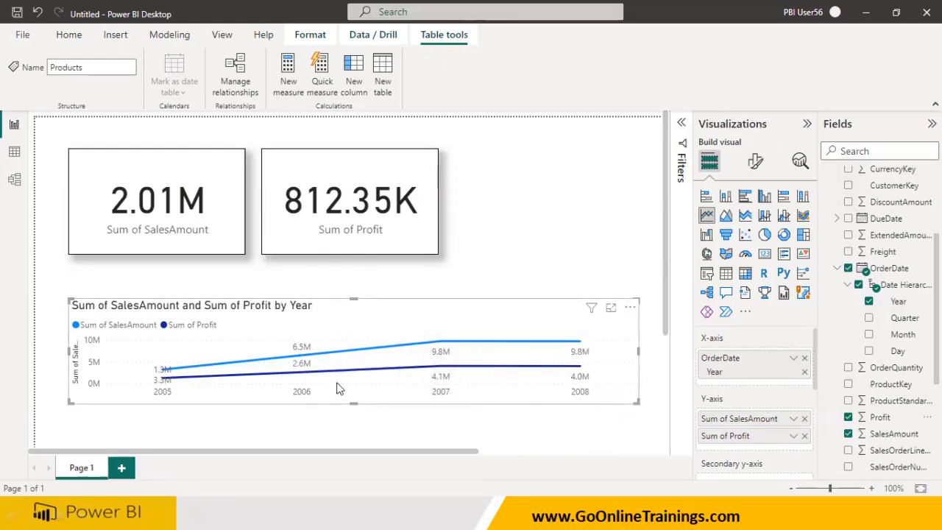
{"action": "mouse_move", "coordinate": [180, 383]}
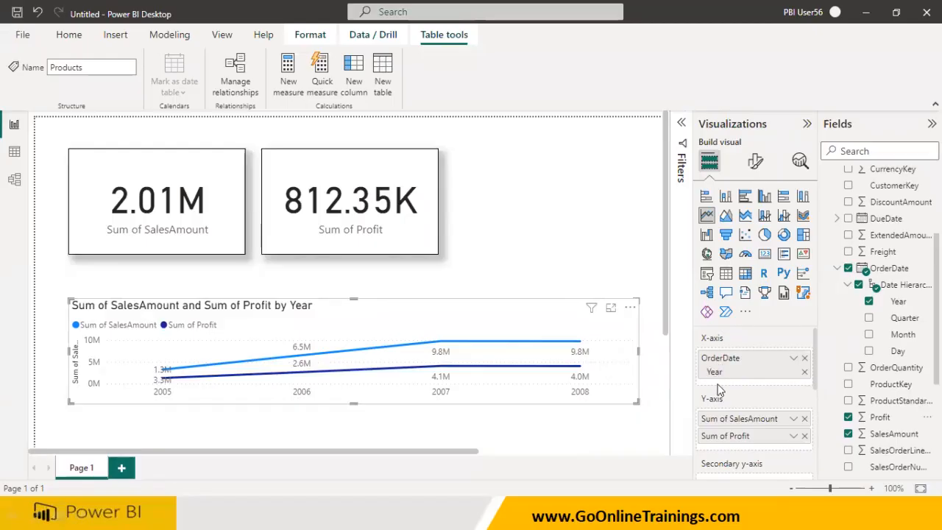
- Try to add CategoryName as the legend alongside both Y-axis measures, and remove Profit from the Y-axis
{"action": "scroll", "coordinate": [736, 430], "scroll_direction": "down", "scroll_amount": 2}
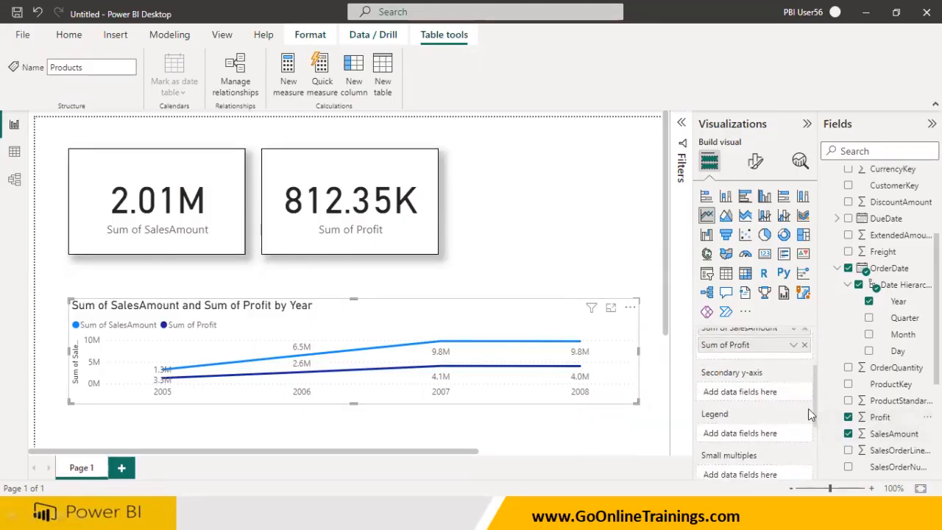
{"action": "scroll", "coordinate": [809, 409], "scroll_direction": "up", "scroll_amount": 2}
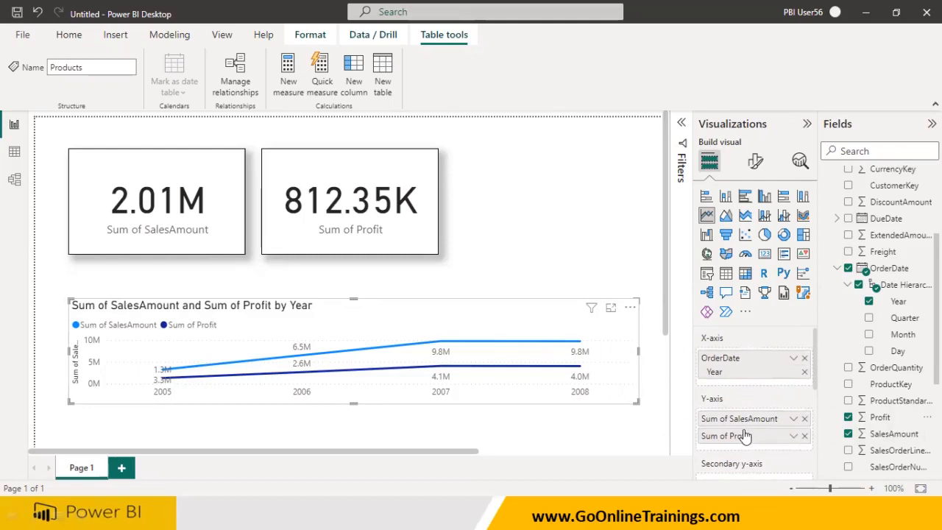
{"action": "scroll", "coordinate": [795, 401], "scroll_direction": "down", "scroll_amount": 2}
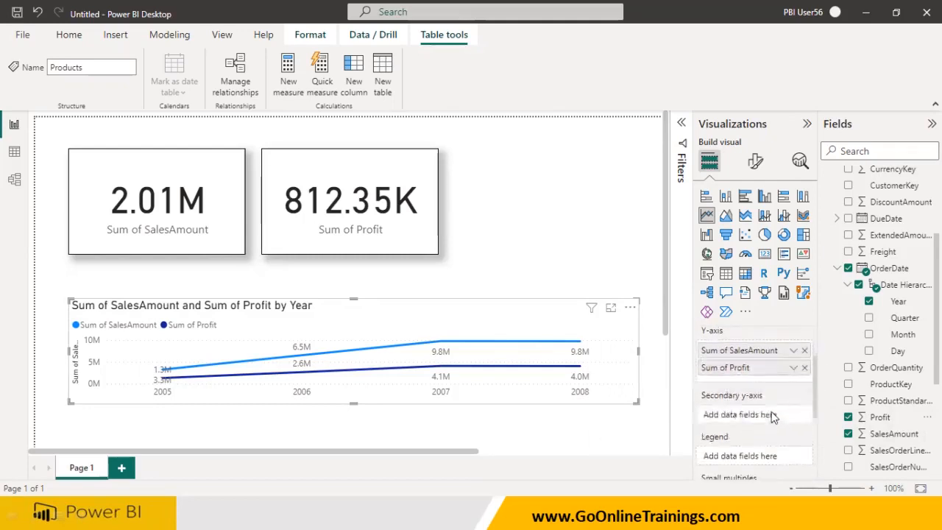
{"action": "scroll", "coordinate": [884, 295], "scroll_direction": "up", "scroll_amount": 4}
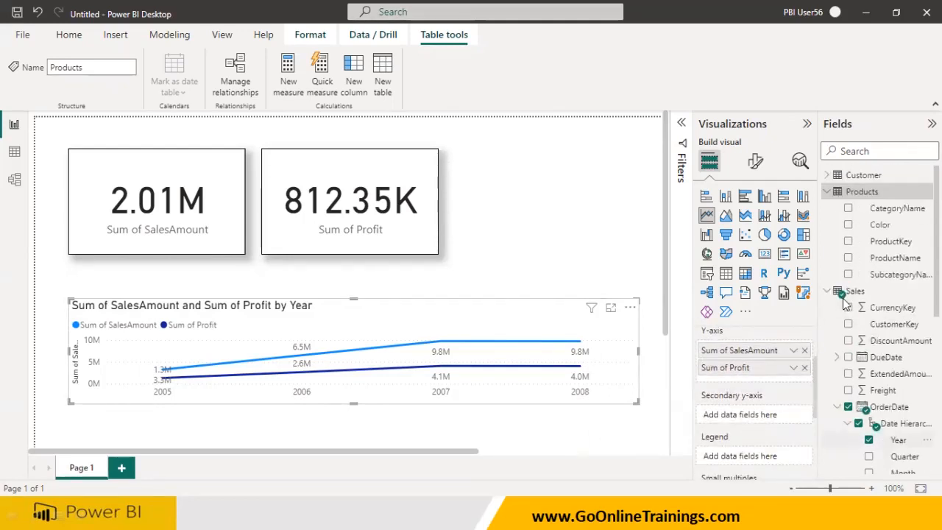
{"action": "left_click_drag", "start_coordinate": [889, 212], "coordinate": [765, 461]}
{"action": "left_click", "coordinate": [805, 368]}
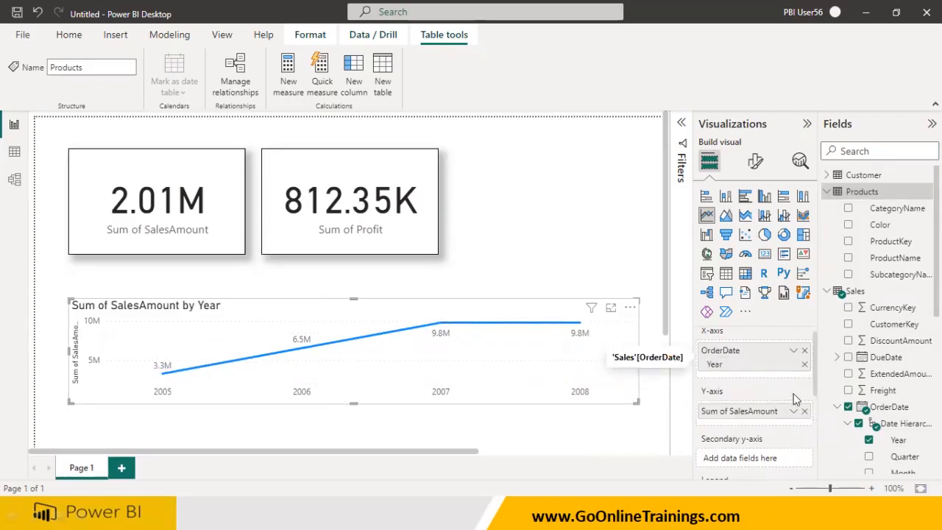
- Add CategoryName from the Products table as the line chart's legend and review the chart's field assignments
{"action": "mouse_move", "coordinate": [891, 209]}
{"action": "left_mouse_down"}
{"action": "mouse_move", "coordinate": [810, 313]}
{"action": "mouse_move", "coordinate": [768, 464]}
{"action": "mouse_move", "coordinate": [795, 433]}
{"action": "mouse_move", "coordinate": [824, 248]}
{"action": "mouse_move", "coordinate": [897, 204]}
{"action": "mouse_move", "coordinate": [883, 208]}
{"action": "left_mouse_up"}
{"action": "left_click", "coordinate": [849, 208]}
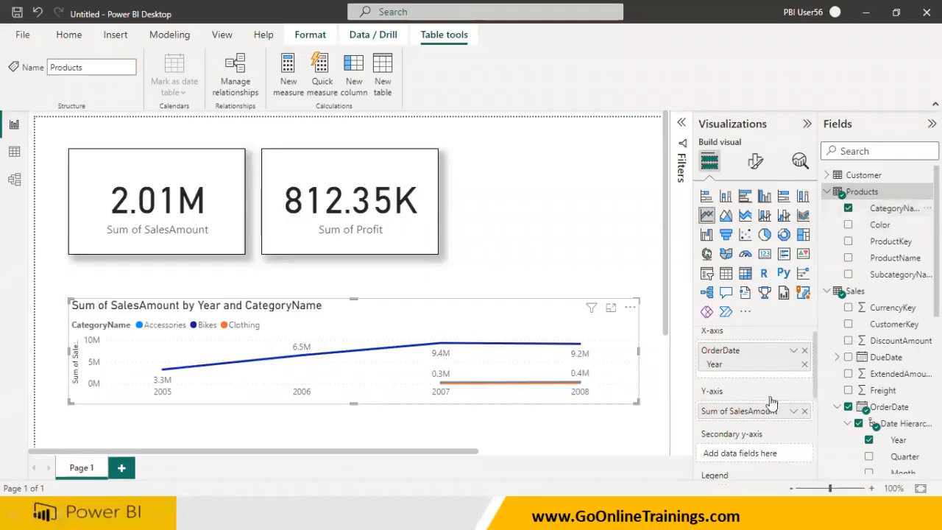
{"action": "scroll", "coordinate": [772, 403], "scroll_direction": "down", "scroll_amount": 2}
{"action": "scroll", "coordinate": [744, 434], "scroll_direction": "up", "scroll_amount": 2}
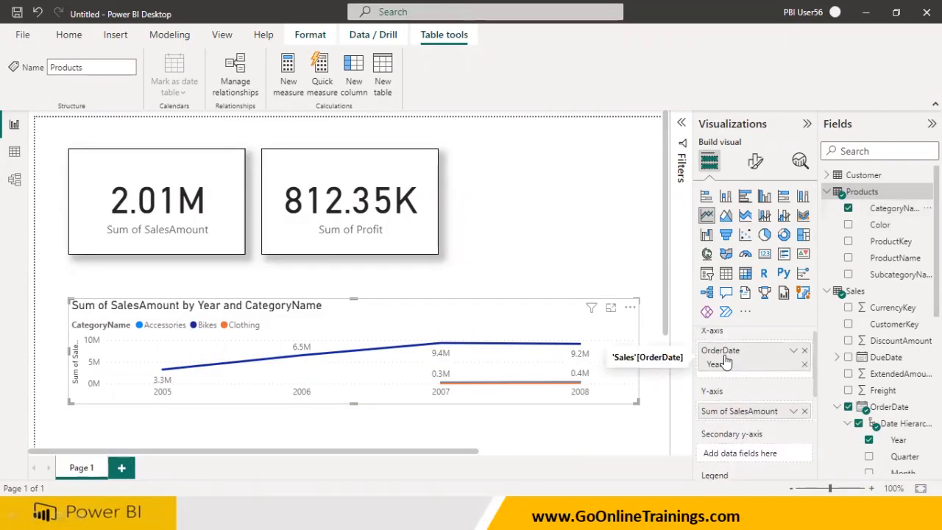
{"action": "scroll", "coordinate": [724, 355], "scroll_direction": "down", "scroll_amount": 3}
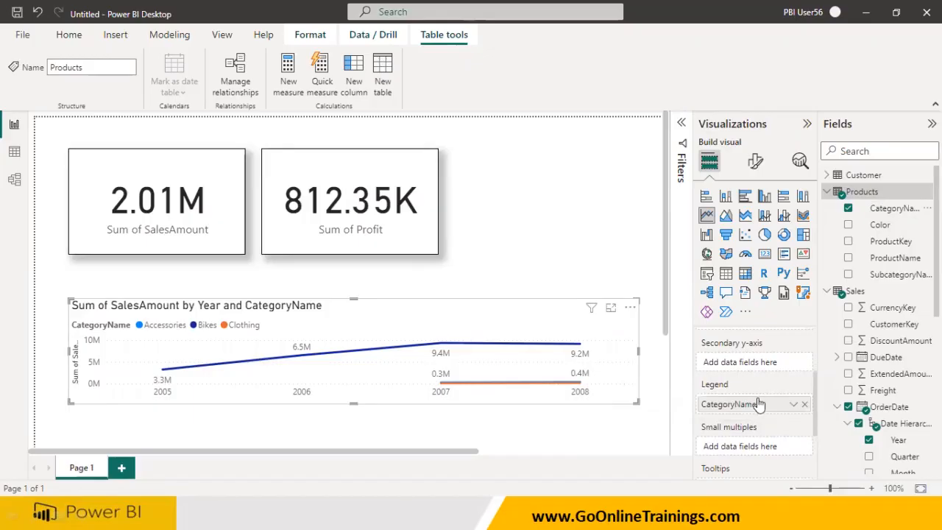
{"action": "scroll", "coordinate": [727, 384], "scroll_direction": "up", "scroll_amount": 1}
{"action": "scroll", "coordinate": [727, 384], "scroll_direction": "up", "scroll_amount": 1}
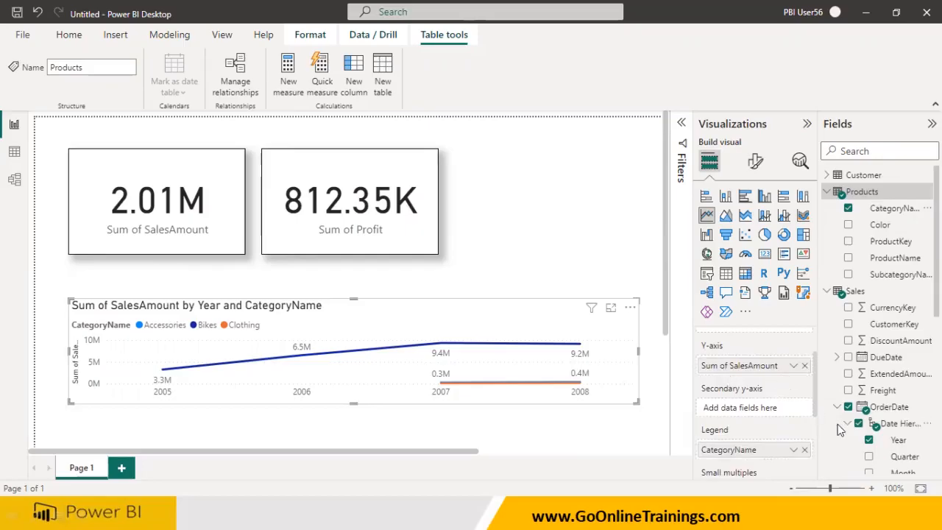
{"action": "scroll", "coordinate": [752, 377], "scroll_direction": "up", "scroll_amount": 1}
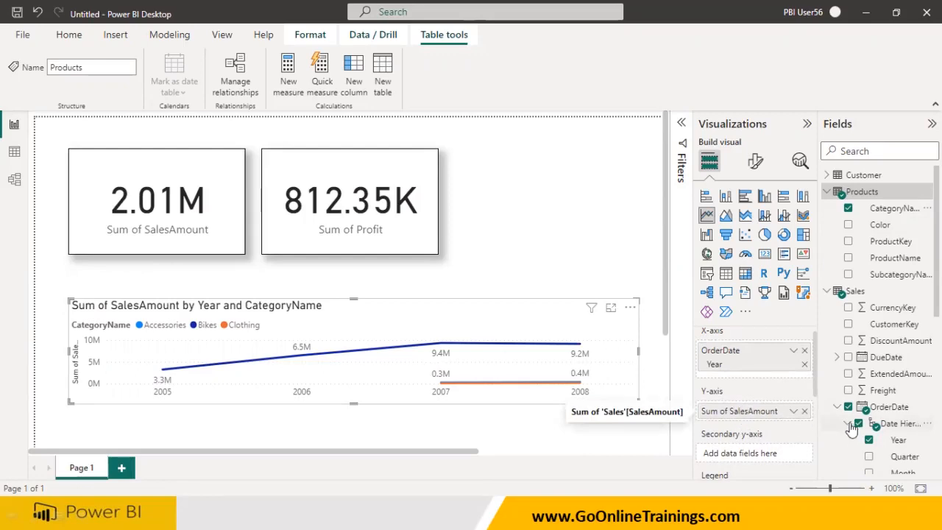
- Replace SalesAmount with Profit on the line chart's Y-axis and add SalesAmount to the chart's tooltips
{"action": "scroll", "coordinate": [852, 427], "scroll_direction": "down", "scroll_amount": 5}
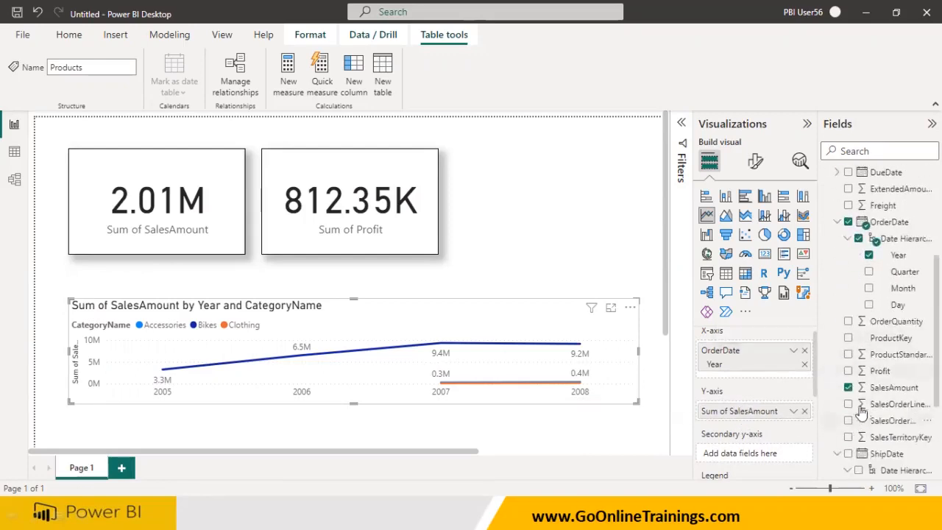
{"action": "left_click_drag", "start_coordinate": [880, 371], "coordinate": [763, 426]}
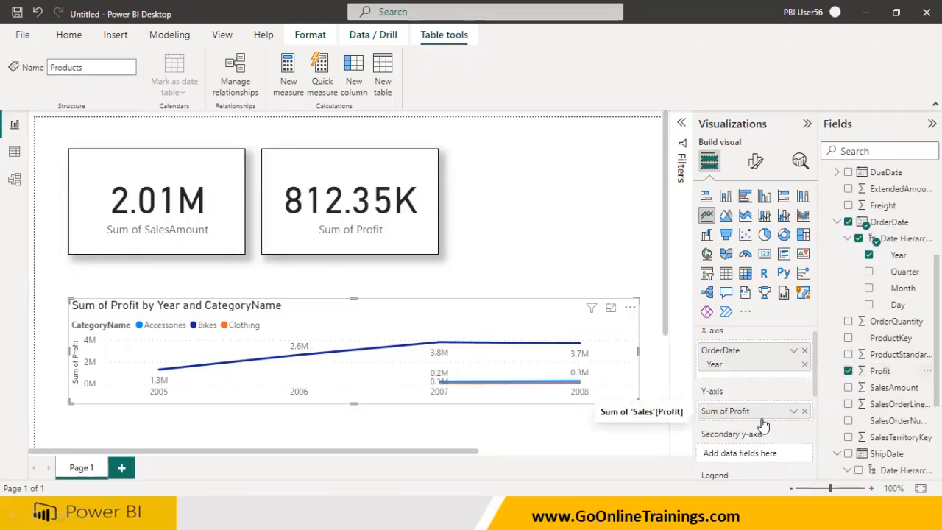
{"action": "left_click", "coordinate": [848, 388]}
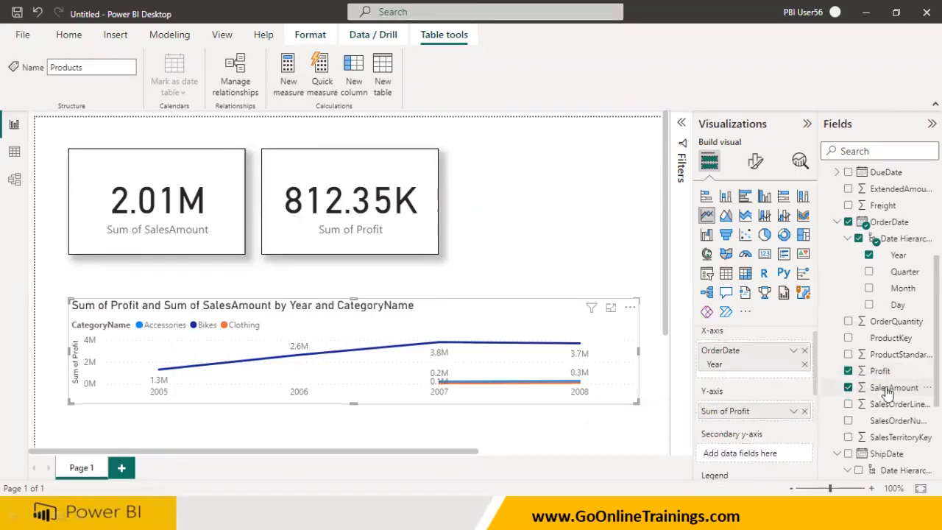
- Examine the line chart's tooltips for individual years and review its Y-axis, legend and tooltip fields
{"action": "scroll", "coordinate": [774, 413], "scroll_direction": "down", "scroll_amount": 1}
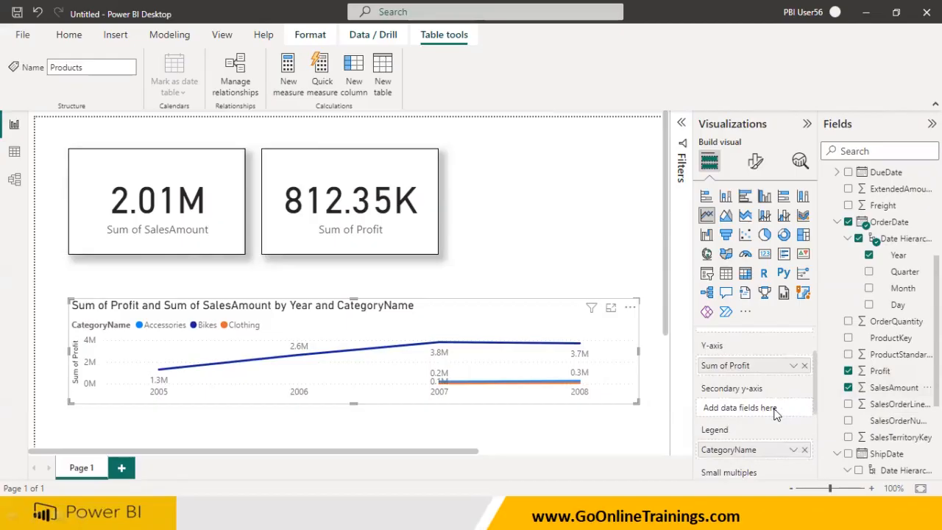
{"action": "scroll", "coordinate": [774, 414], "scroll_direction": "down", "scroll_amount": 1}
{"action": "scroll", "coordinate": [775, 415], "scroll_direction": "down", "scroll_amount": 1}
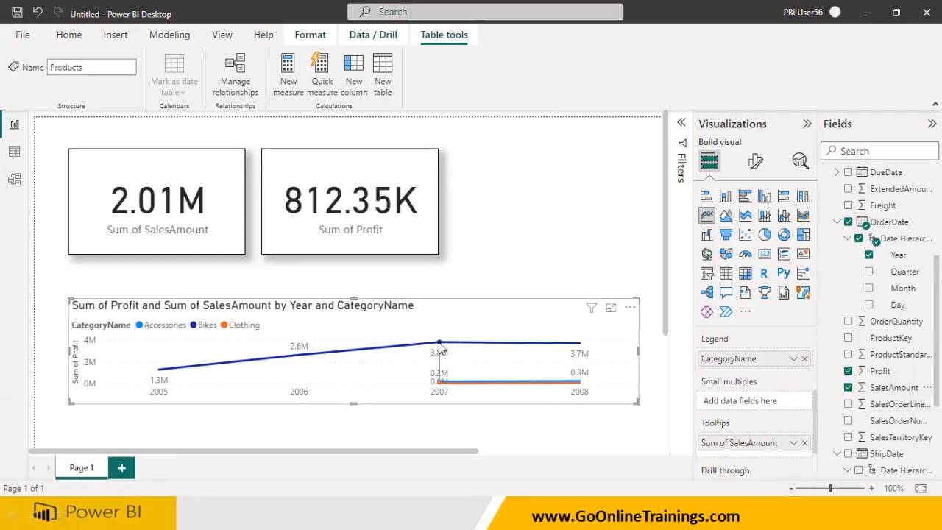
{"action": "mouse_move", "coordinate": [441, 348]}
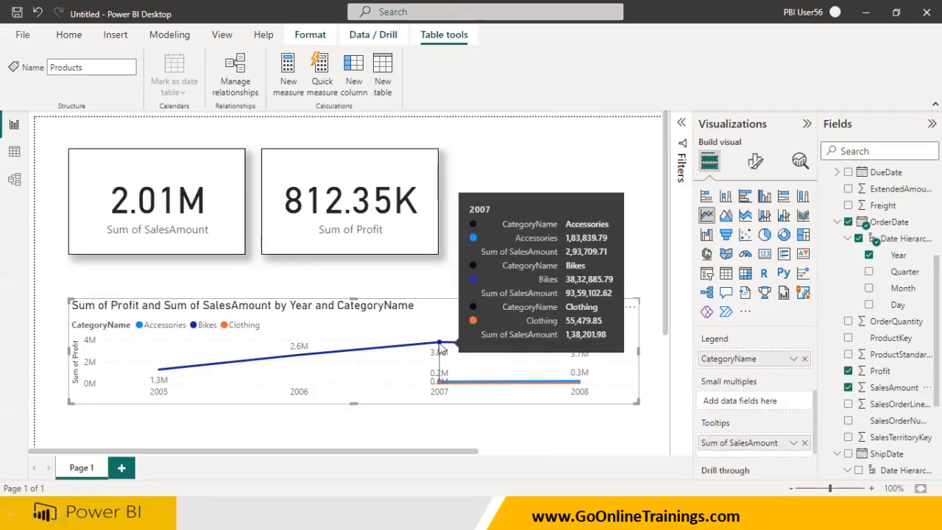
{"action": "mouse_move", "coordinate": [259, 349]}
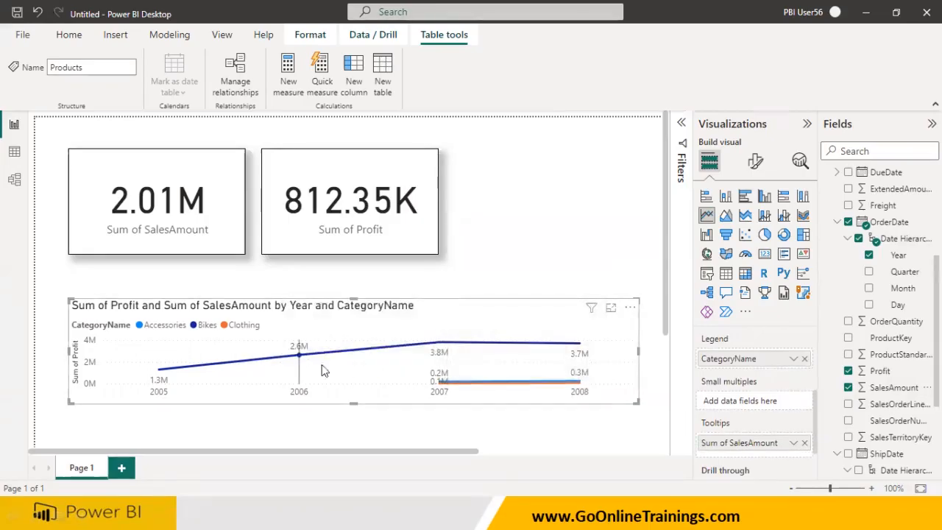
{"action": "mouse_move", "coordinate": [300, 375]}
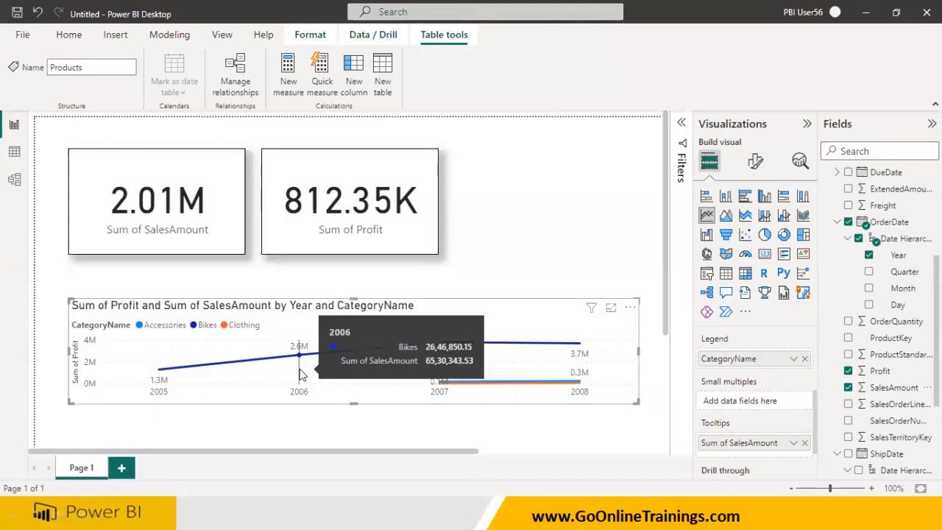
{"action": "scroll", "coordinate": [744, 435], "scroll_direction": "down", "scroll_amount": 1}
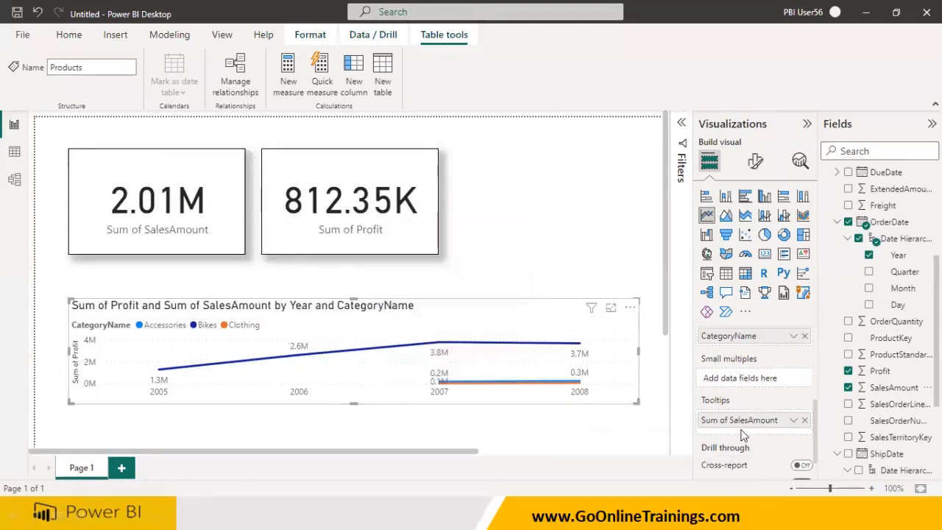
{"action": "scroll", "coordinate": [751, 432], "scroll_direction": "up", "scroll_amount": 2}
{"action": "scroll", "coordinate": [753, 431], "scroll_direction": "up", "scroll_amount": 1}
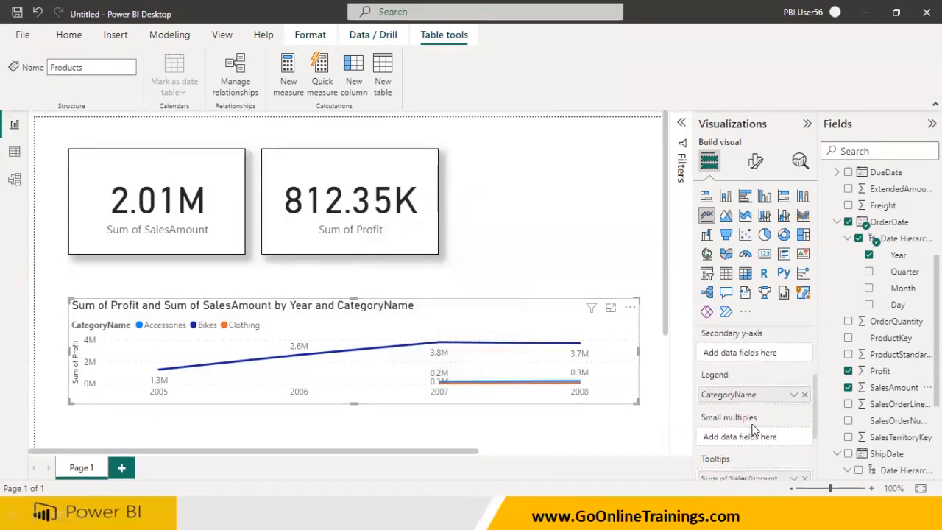
{"action": "scroll", "coordinate": [752, 431], "scroll_direction": "up", "scroll_amount": 1}
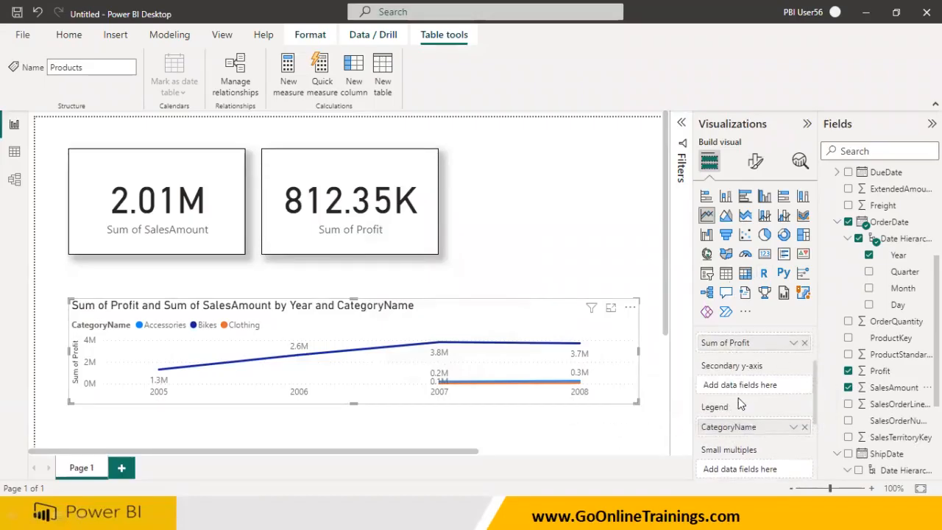
{"action": "scroll", "coordinate": [739, 398], "scroll_direction": "up", "scroll_amount": 2}
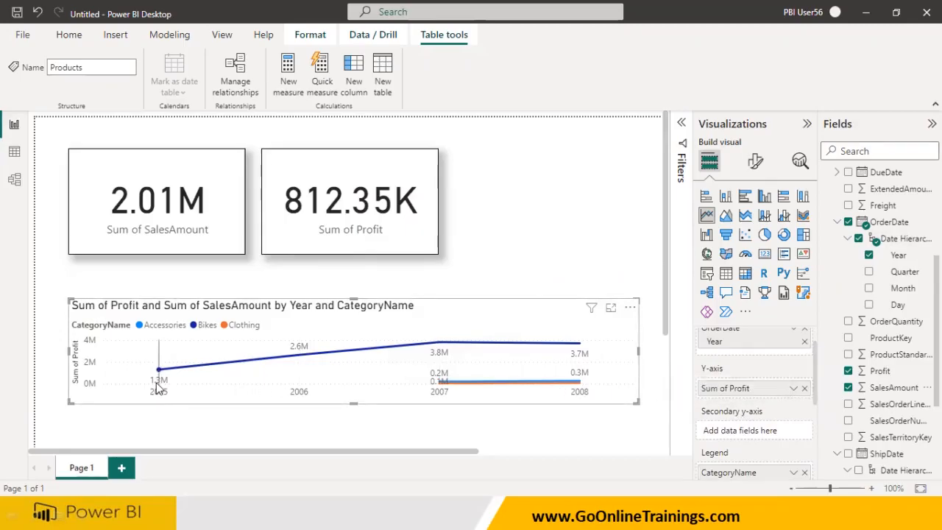
{"action": "mouse_move", "coordinate": [156, 390]}
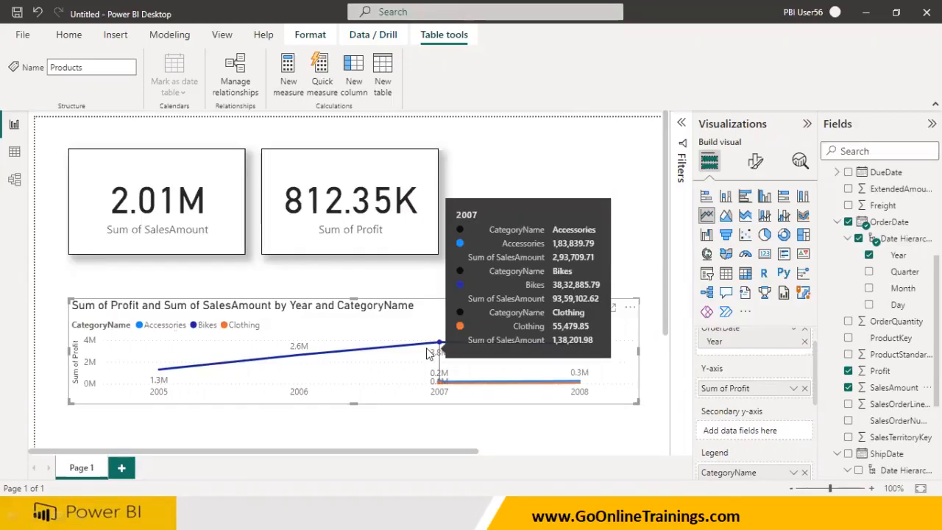
- Remove SalesAmount from the line chart's tooltips and check what the tooltips show for individual years
{"action": "scroll", "coordinate": [750, 412], "scroll_direction": "down", "scroll_amount": 2}
{"action": "scroll", "coordinate": [748, 407], "scroll_direction": "down", "scroll_amount": 4}
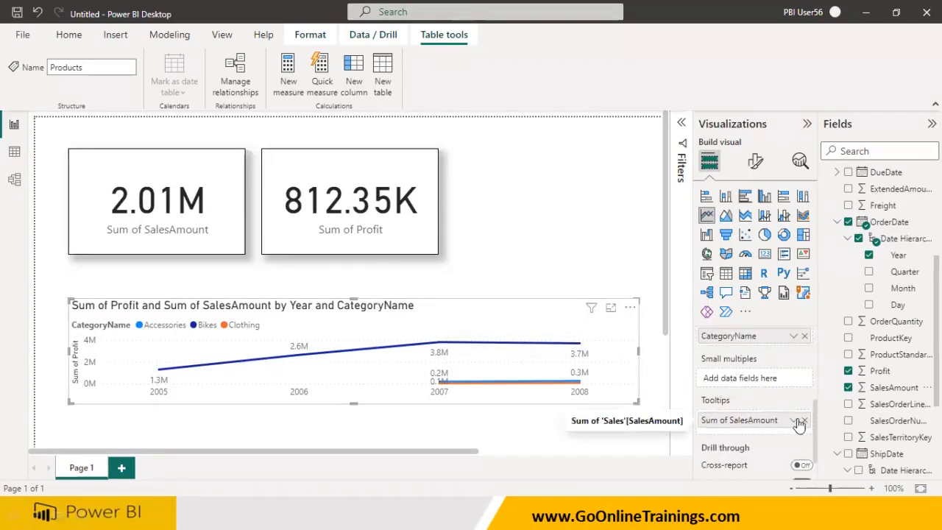
{"action": "left_click", "coordinate": [801, 422]}
{"action": "mouse_move", "coordinate": [163, 373]}
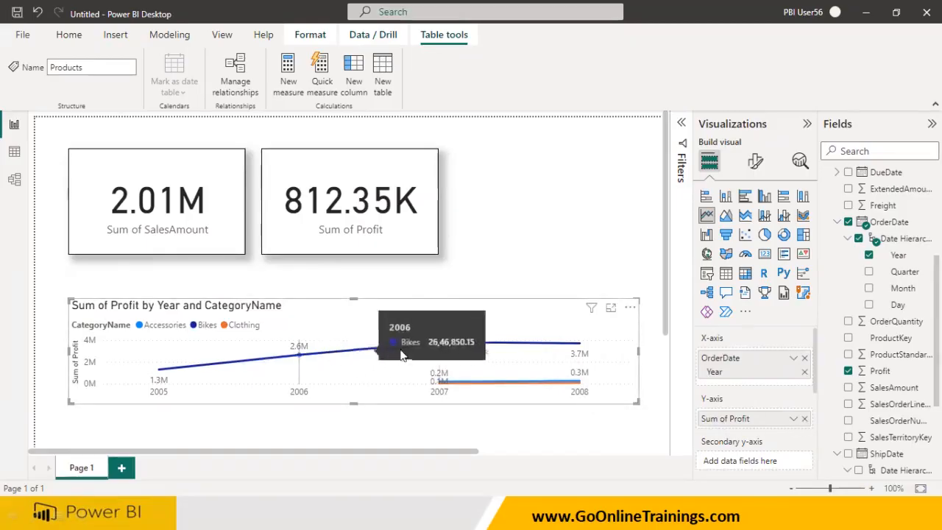
{"action": "mouse_move", "coordinate": [435, 355]}
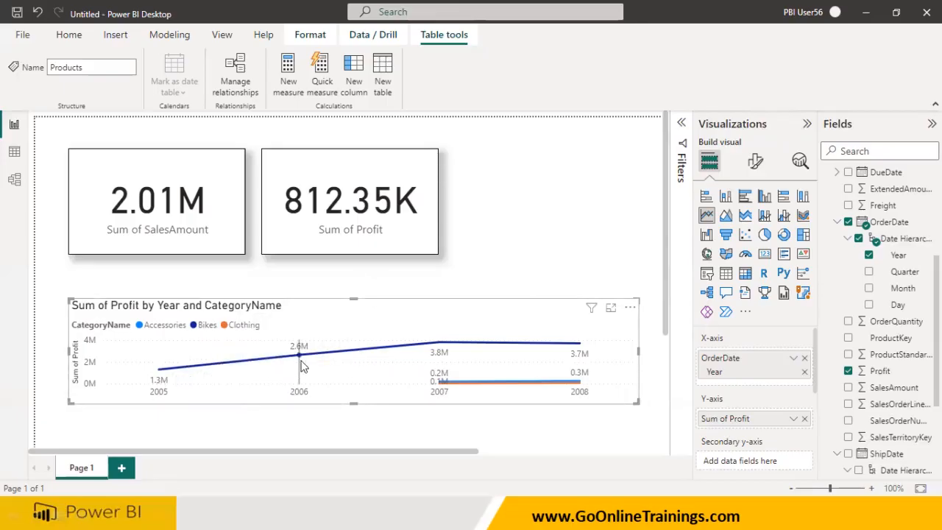
- Add SalesAmount back to the line chart's tooltips and review its Y-axis, legend and tooltip fields
{"action": "left_click", "coordinate": [849, 387]}
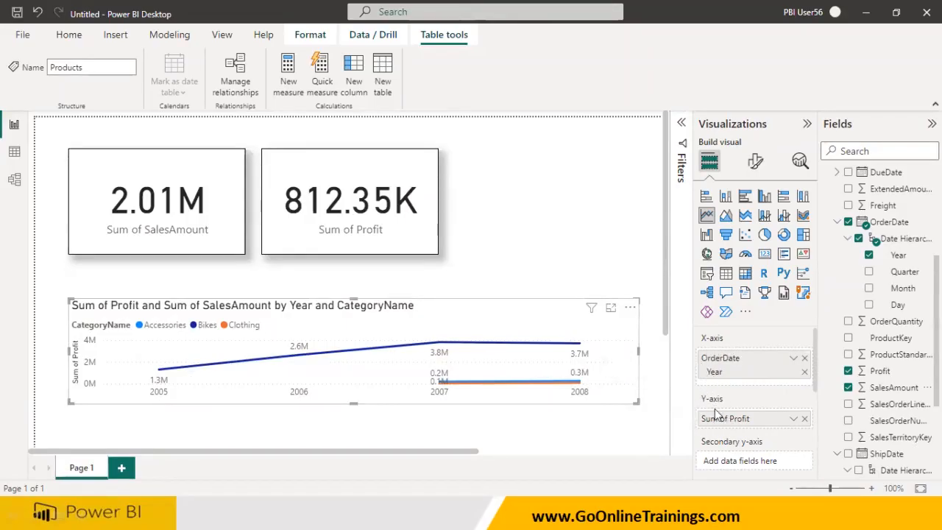
{"action": "scroll", "coordinate": [715, 414], "scroll_direction": "down", "scroll_amount": 1}
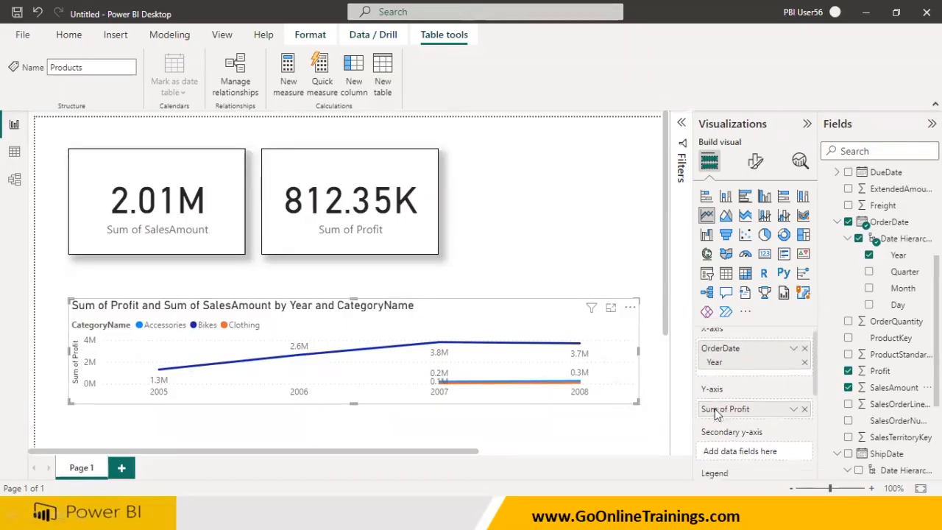
{"action": "scroll", "coordinate": [715, 414], "scroll_direction": "down", "scroll_amount": 3}
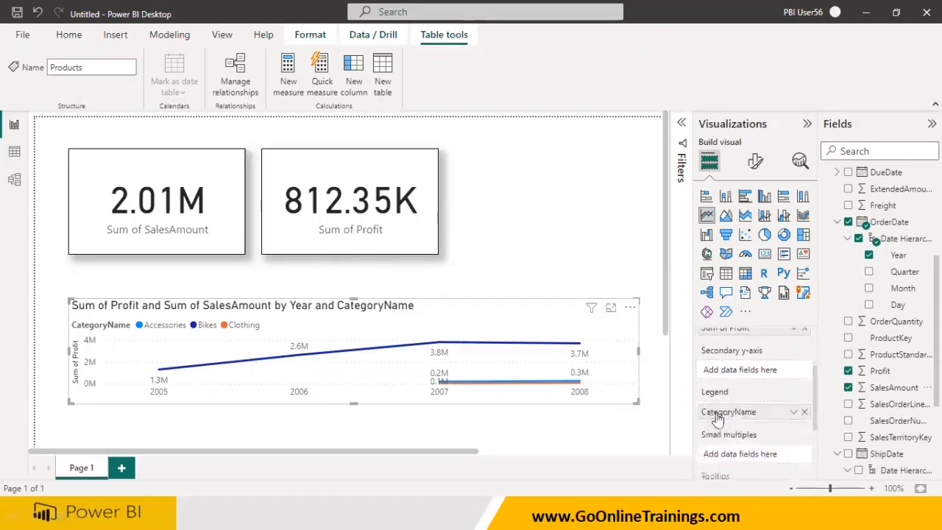
{"action": "scroll", "coordinate": [723, 414], "scroll_direction": "down", "scroll_amount": 4}
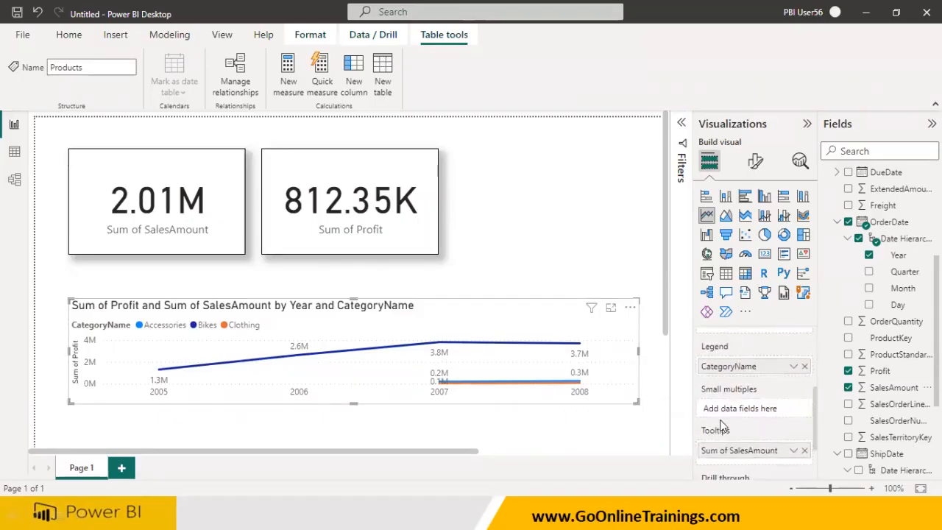
- Remove SalesAmount from the line chart's tooltips and CategoryName from its legend
{"action": "left_click", "coordinate": [805, 405]}
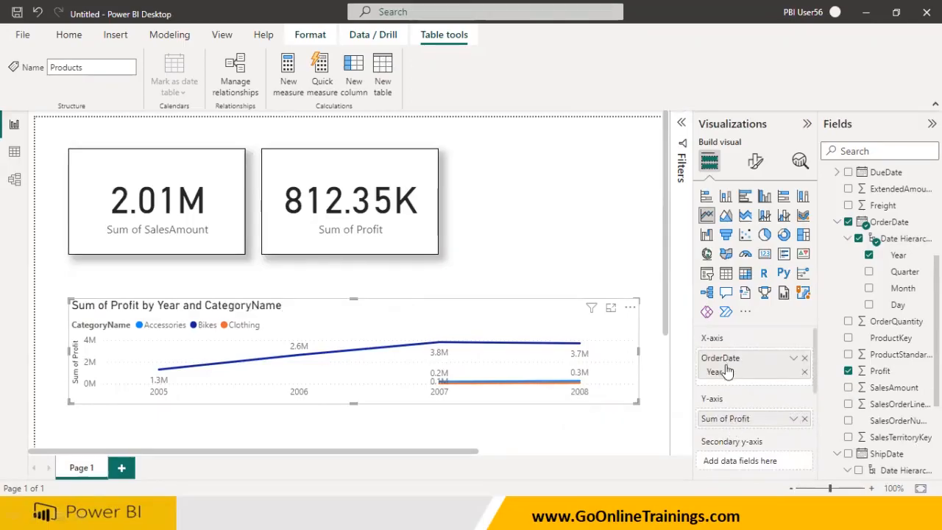
{"action": "scroll", "coordinate": [736, 434], "scroll_direction": "down", "scroll_amount": 2}
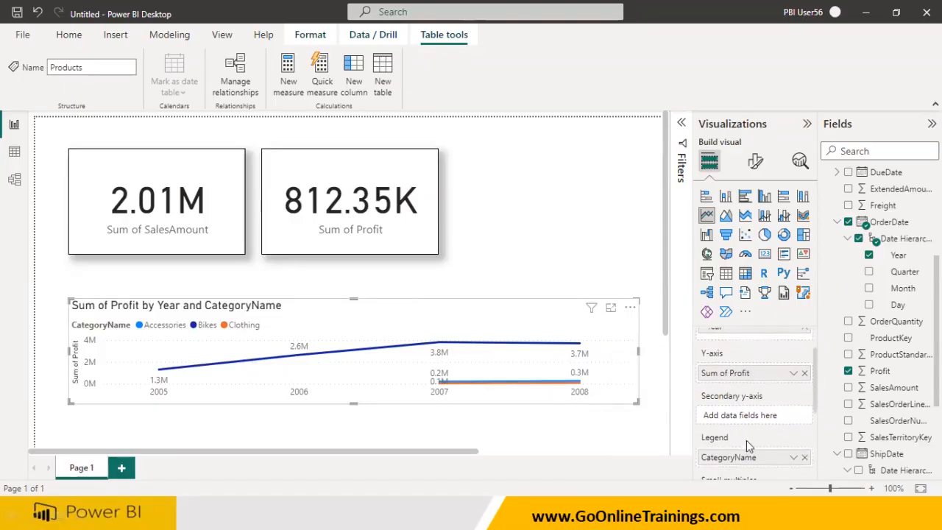
{"action": "left_click", "coordinate": [805, 457]}
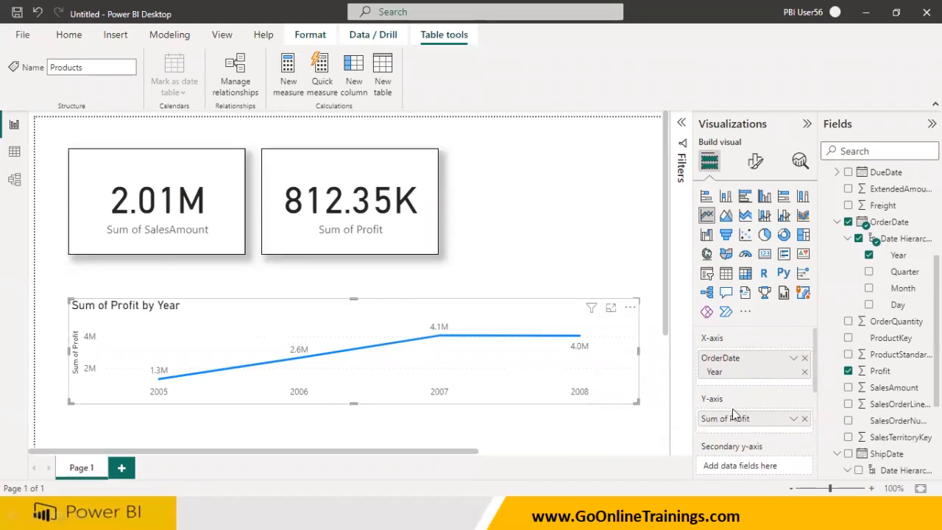
- Split the line chart into small multiples by CategoryName from the Products table and examine the tooltips in each category's chart
{"action": "scroll", "coordinate": [735, 418], "scroll_direction": "down", "scroll_amount": 5}
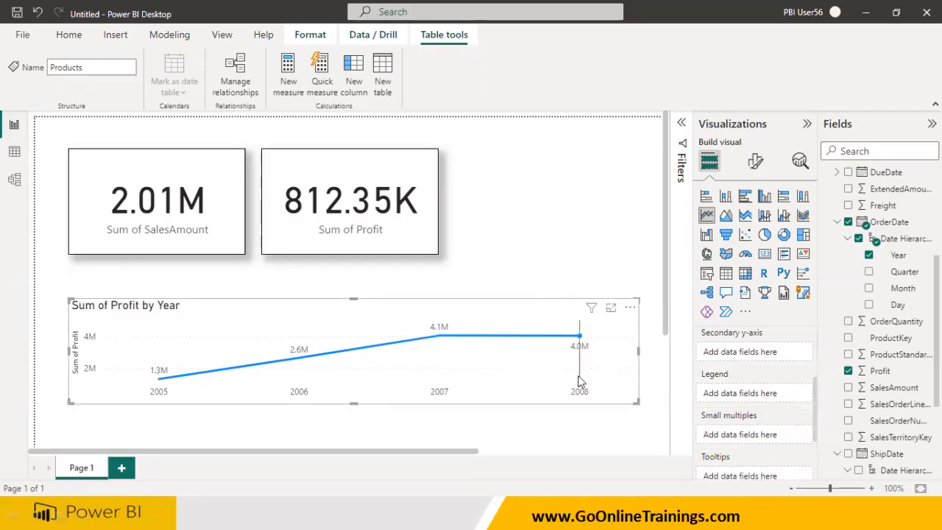
{"action": "scroll", "coordinate": [832, 376], "scroll_direction": "up", "scroll_amount": 3}
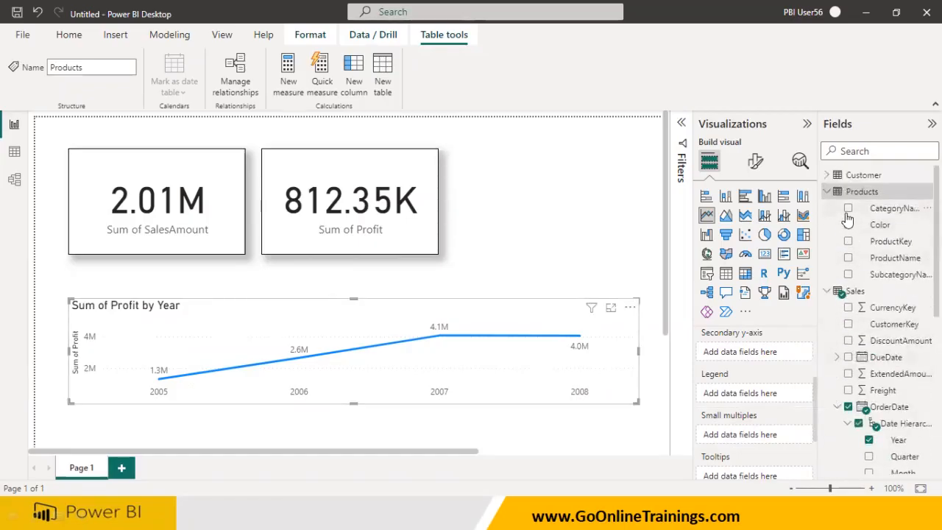
{"action": "left_click_drag", "start_coordinate": [887, 209], "coordinate": [765, 436]}
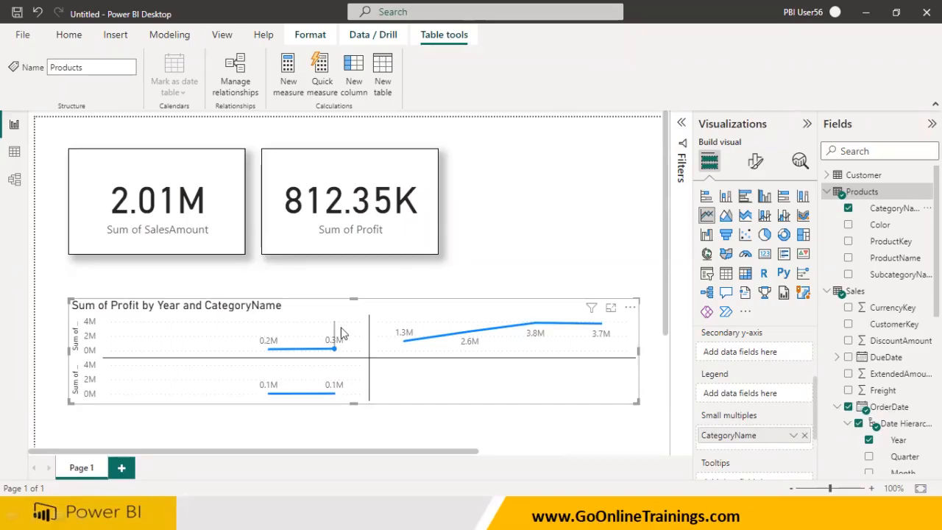
{"action": "mouse_move", "coordinate": [345, 334]}
{"action": "mouse_move", "coordinate": [288, 349]}
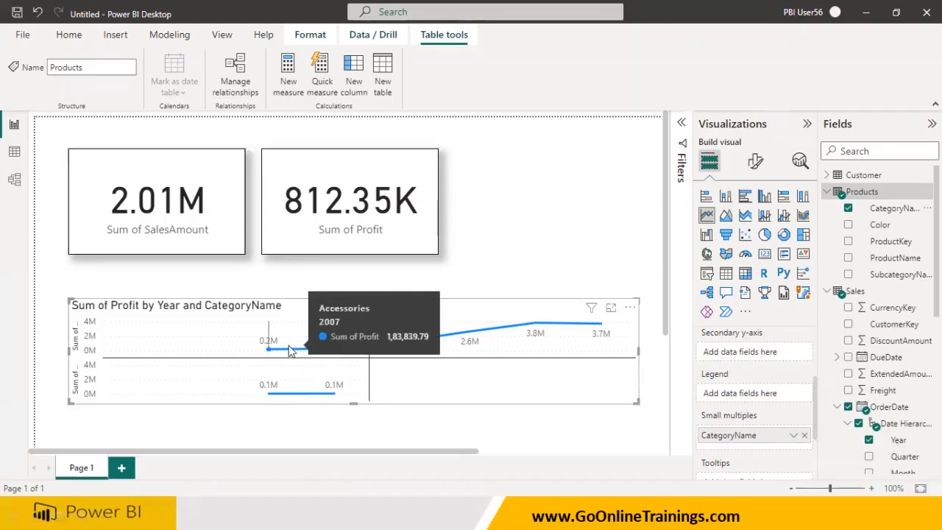
{"action": "mouse_move", "coordinate": [475, 335]}
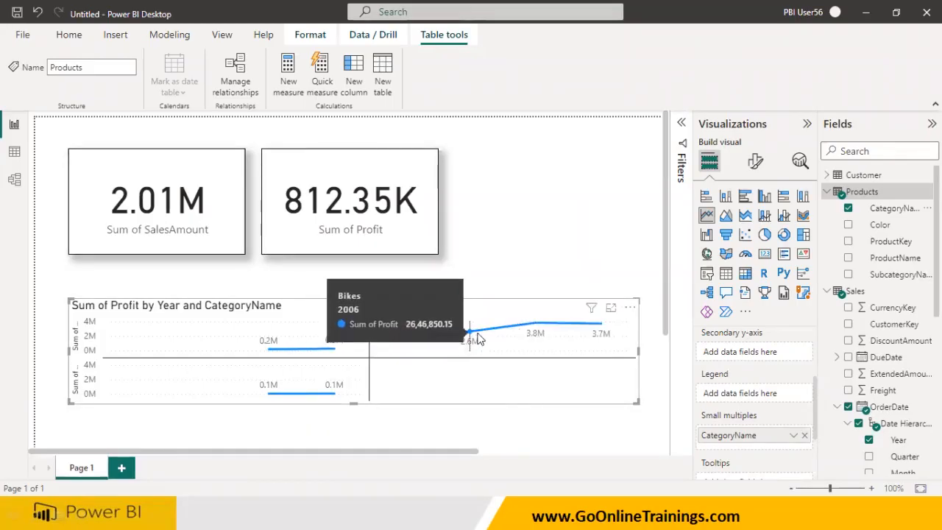
{"action": "mouse_move", "coordinate": [312, 398]}
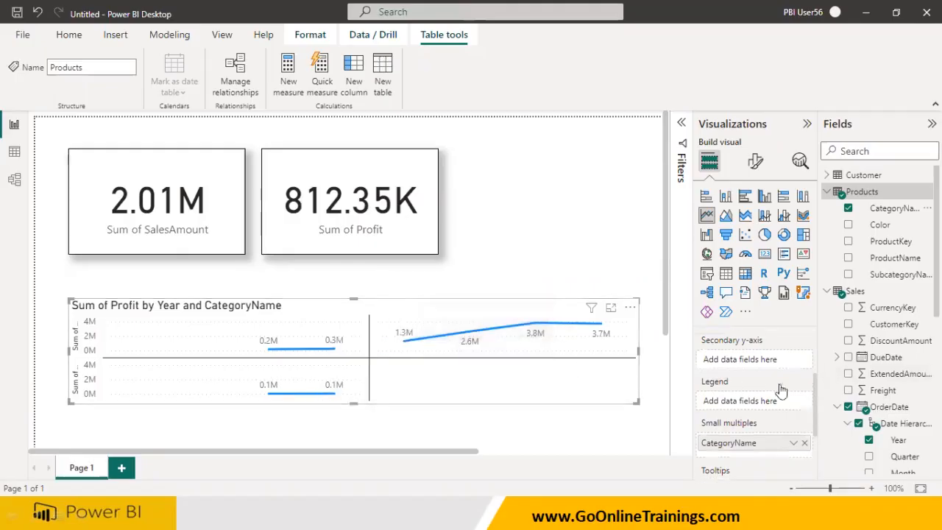
- Replace Profit with SalesAmount on the line chart's Y-axis and examine the tooltips in each category's small multiple
{"action": "scroll", "coordinate": [780, 389], "scroll_direction": "up", "scroll_amount": 3}
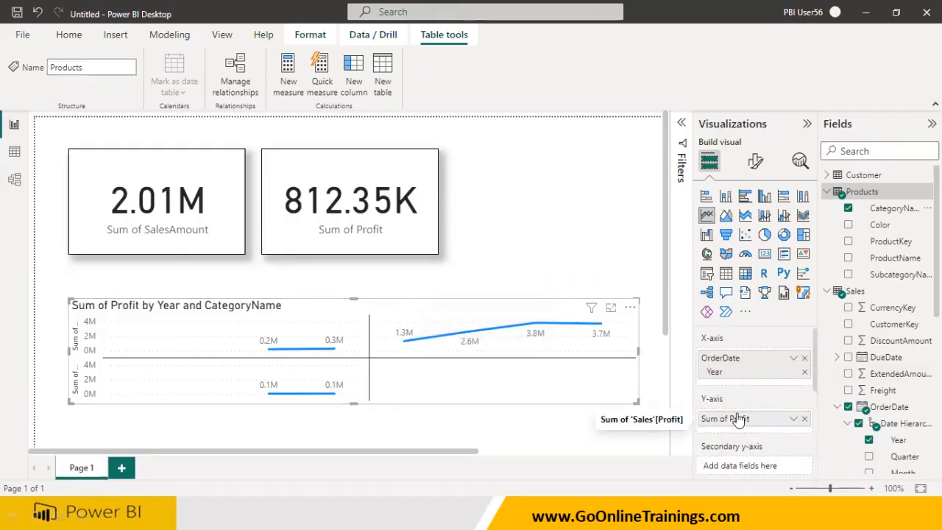
{"action": "left_click", "coordinate": [805, 419]}
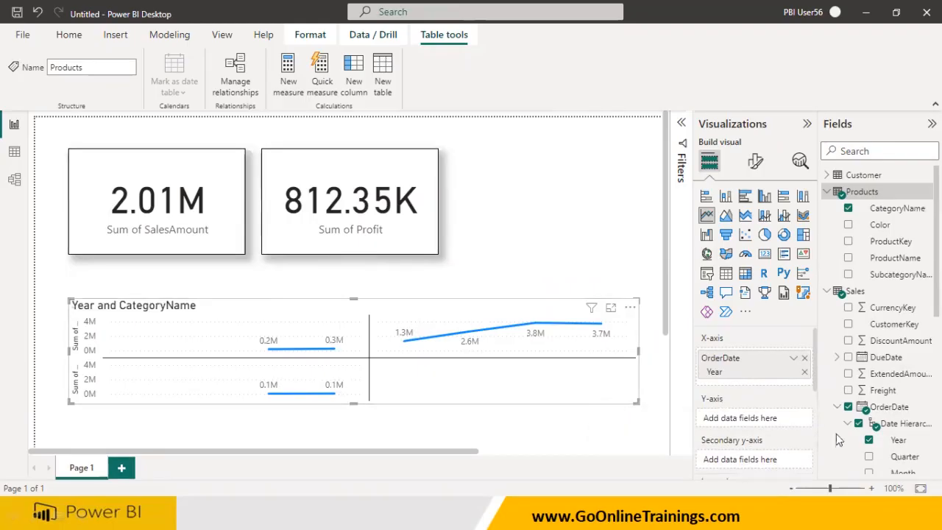
{"action": "scroll", "coordinate": [861, 442], "scroll_direction": "down", "scroll_amount": 3}
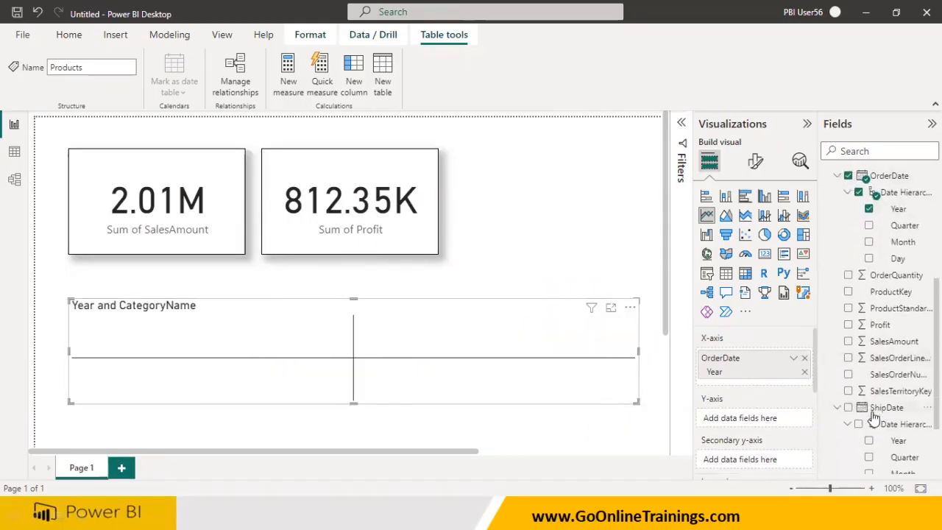
{"action": "left_click_drag", "start_coordinate": [883, 341], "coordinate": [763, 426]}
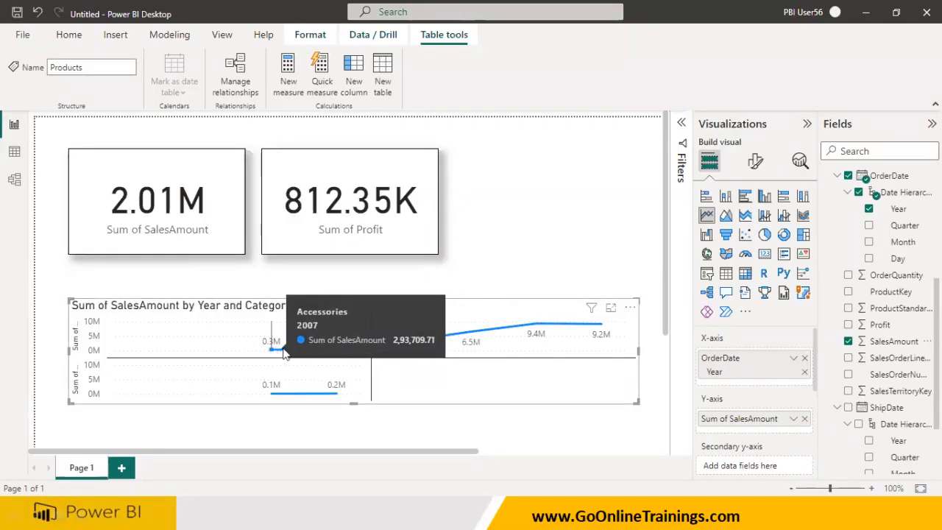
{"action": "mouse_move", "coordinate": [339, 352]}
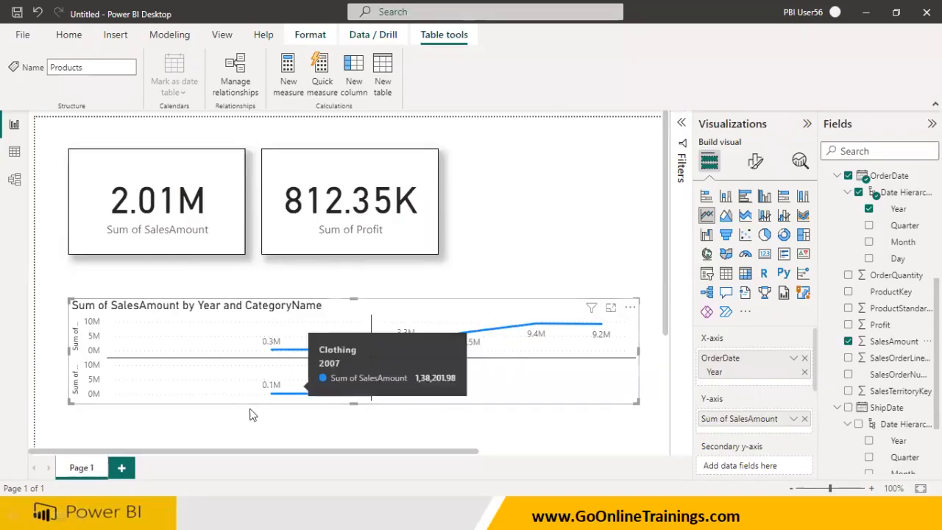
{"action": "mouse_move", "coordinate": [273, 399]}
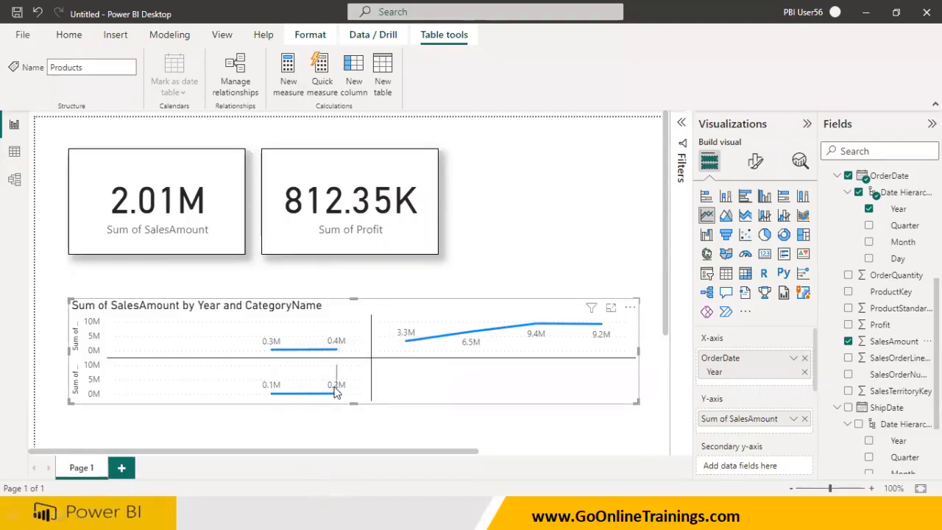
{"action": "mouse_move", "coordinate": [431, 335]}
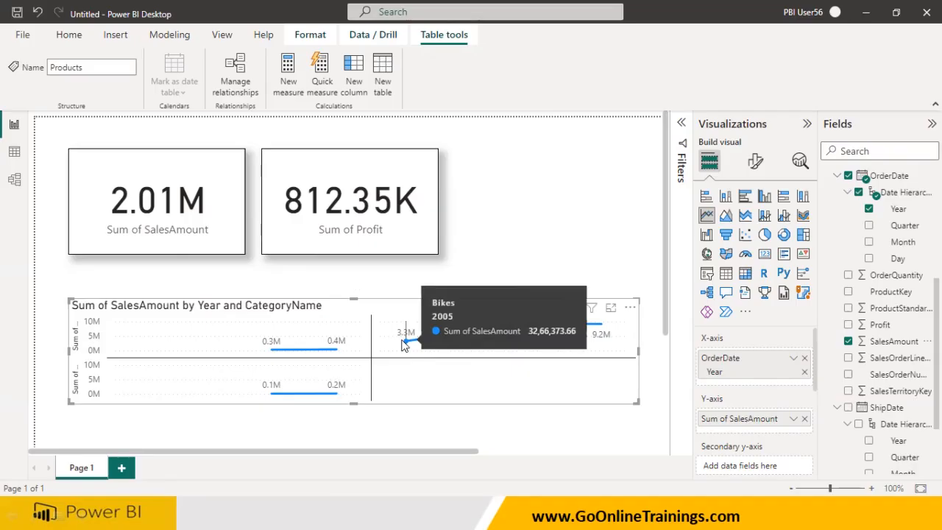
- Remove CategoryName from the line chart's small multiples
{"action": "scroll", "coordinate": [714, 418], "scroll_direction": "down", "scroll_amount": 4}
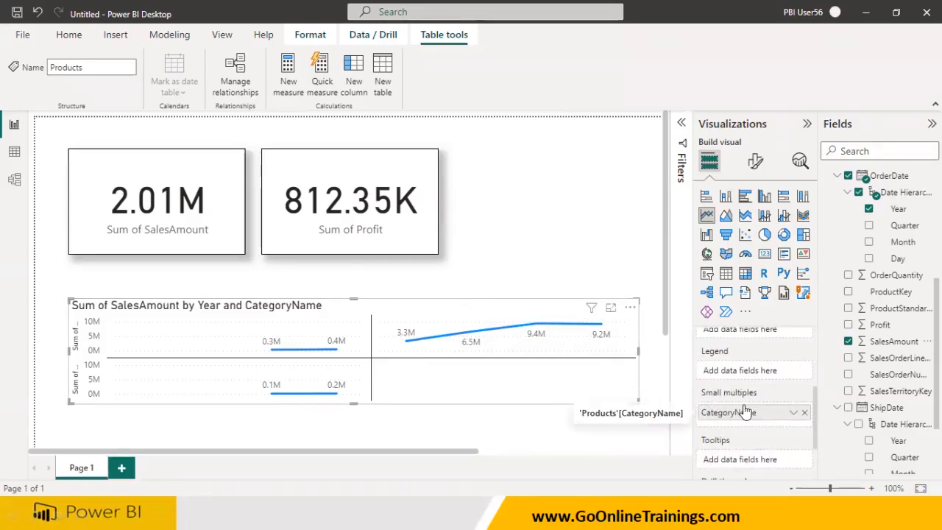
{"action": "left_click", "coordinate": [804, 413]}
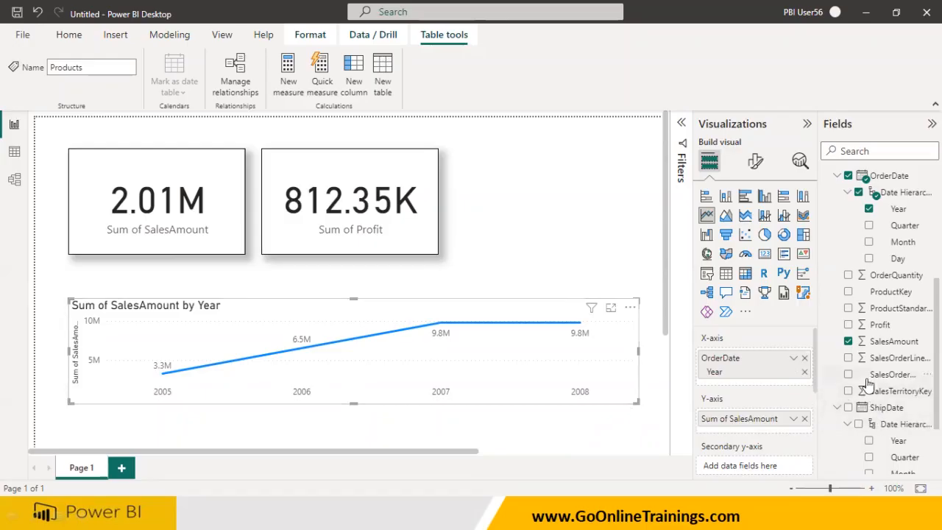
- Try Profit on the line chart's secondary Y-axis alongside SalesAmount and remove it again
{"action": "scroll", "coordinate": [883, 333], "scroll_direction": "down", "scroll_amount": 2}
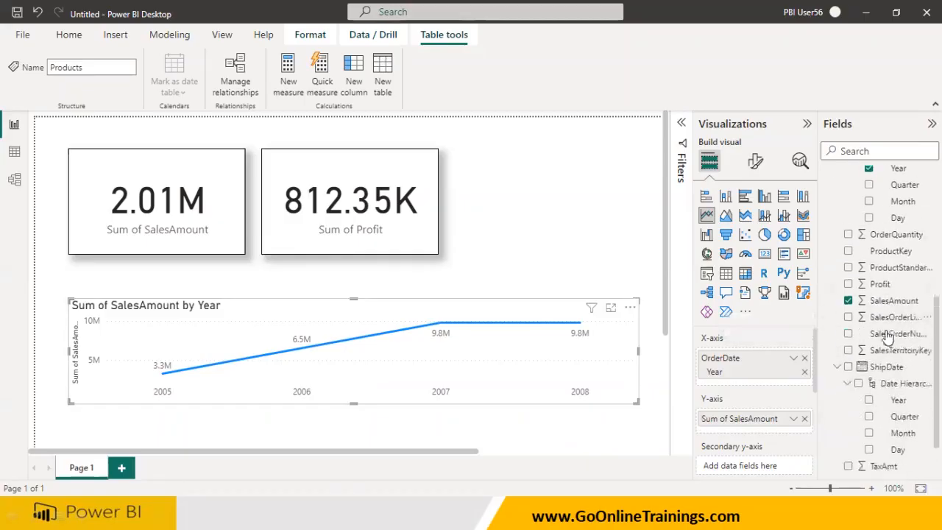
{"action": "left_click_drag", "start_coordinate": [883, 280], "coordinate": [764, 469]}
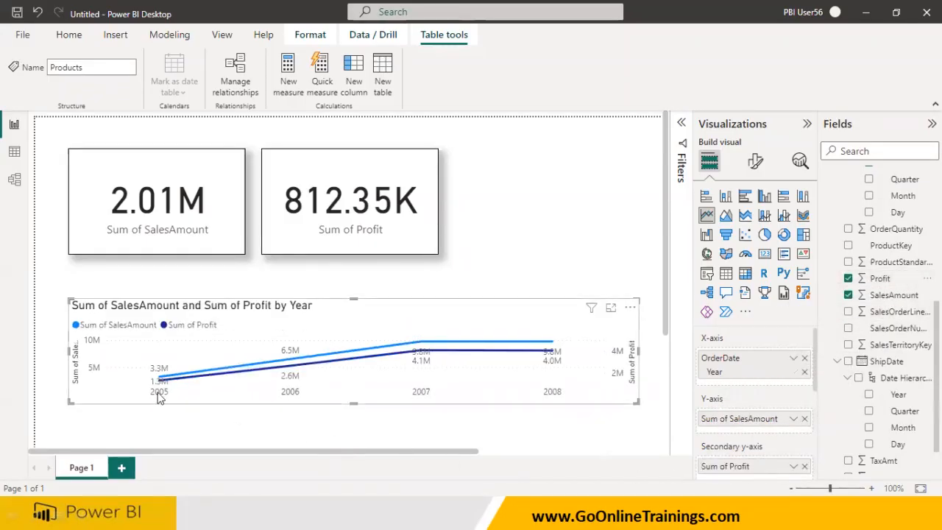
{"action": "left_click", "coordinate": [804, 468]}
- Try CategoryName from the Products table on the line chart's secondary Y-axis and remove it again
{"action": "scroll", "coordinate": [850, 382], "scroll_direction": "up", "scroll_amount": 6}
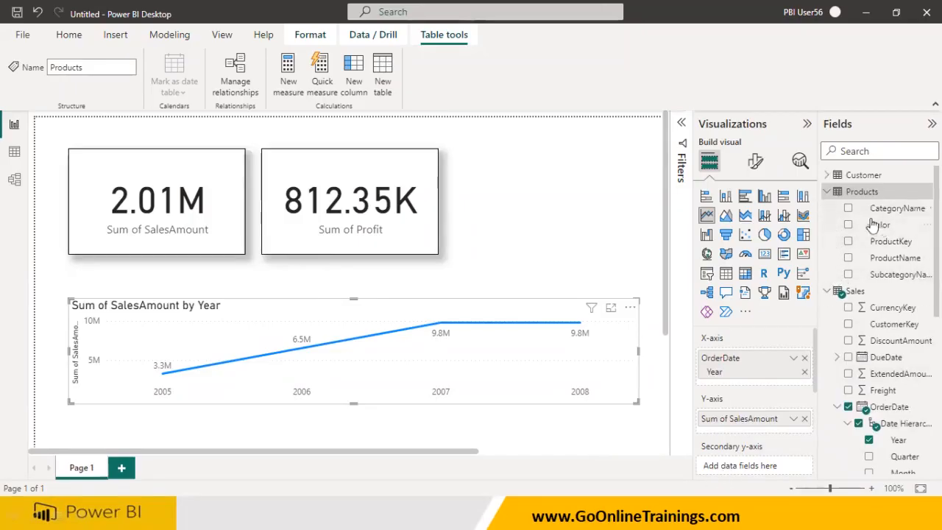
{"action": "left_click_drag", "start_coordinate": [881, 214], "coordinate": [764, 473]}
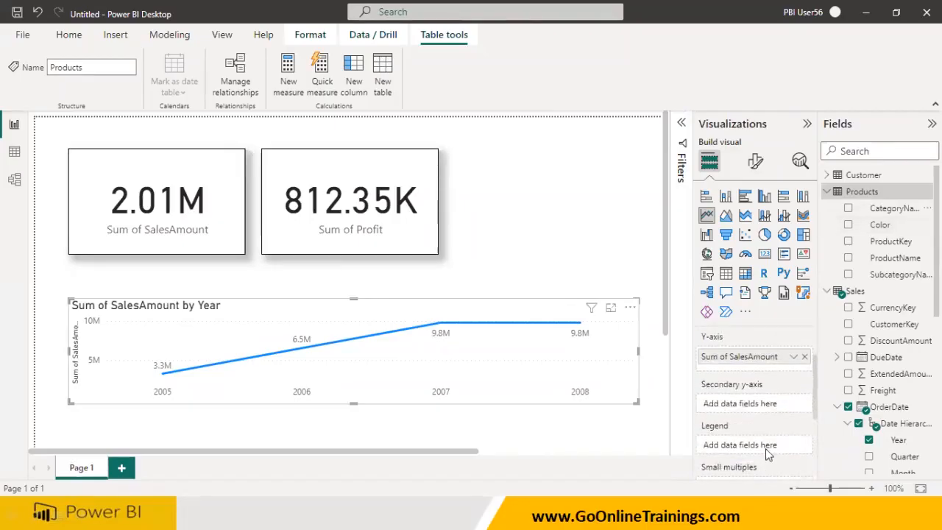
{"action": "left_click_drag", "start_coordinate": [880, 215], "coordinate": [762, 414]}
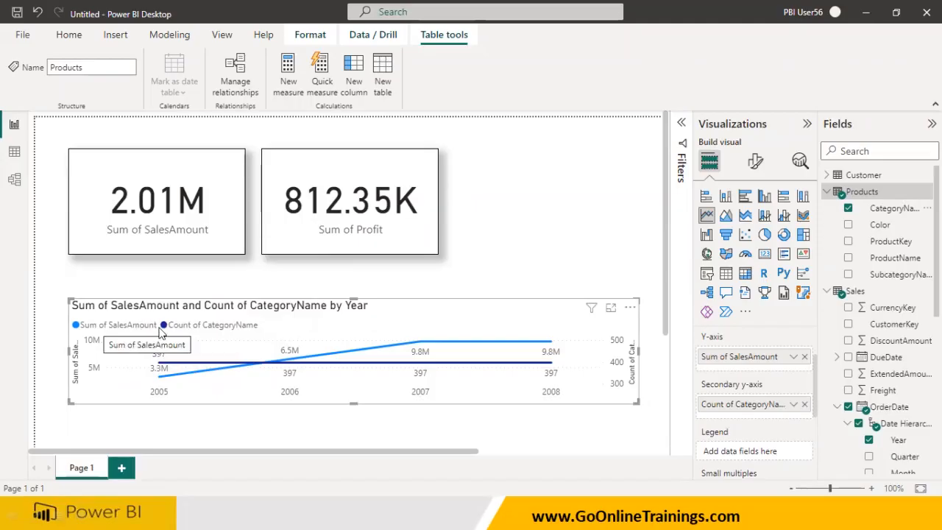
{"action": "left_click", "coordinate": [804, 404]}
- Try Freight as a second measure on the line chart's Y-axis beside SalesAmount and remove it again
{"action": "scroll", "coordinate": [744, 456], "scroll_direction": "down", "scroll_amount": 1}
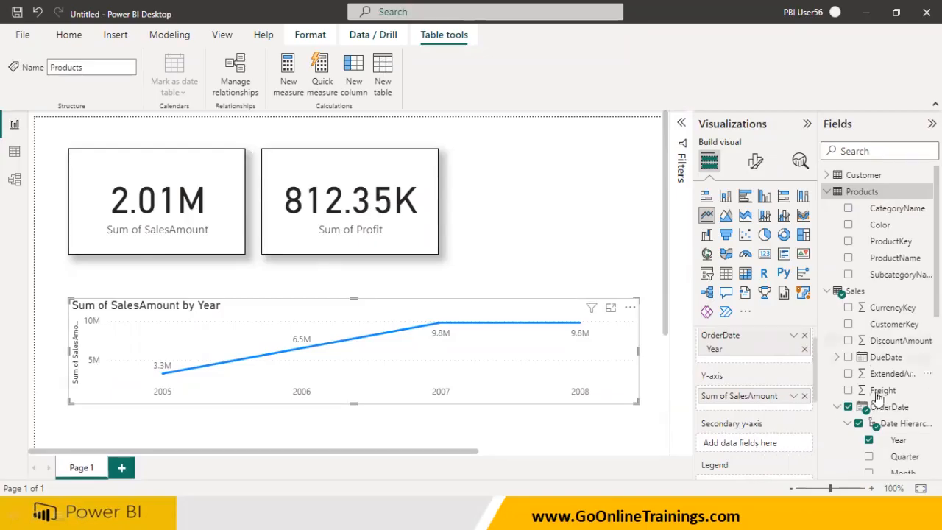
{"action": "left_click_drag", "start_coordinate": [882, 391], "coordinate": [756, 410]}
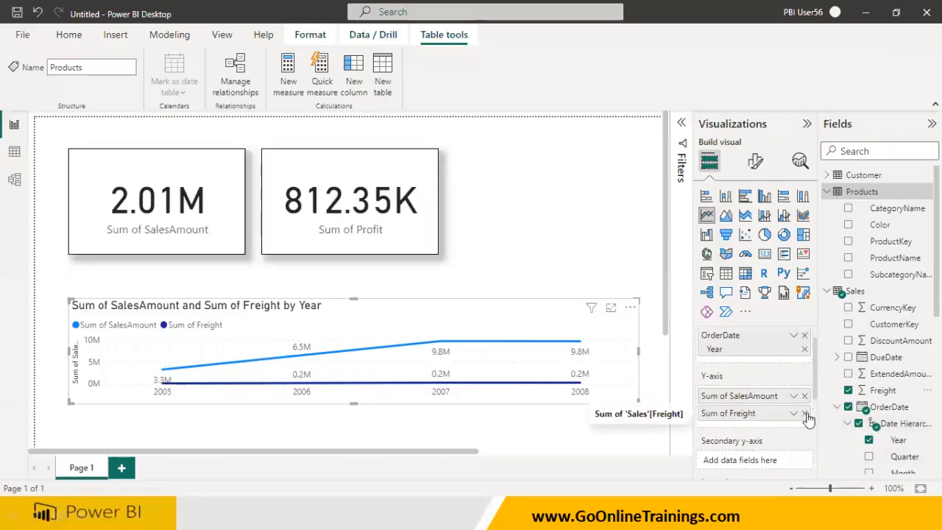
{"action": "scroll", "coordinate": [810, 421], "scroll_direction": "down", "scroll_amount": 3}
{"action": "scroll", "coordinate": [814, 426], "scroll_direction": "up", "scroll_amount": 4}
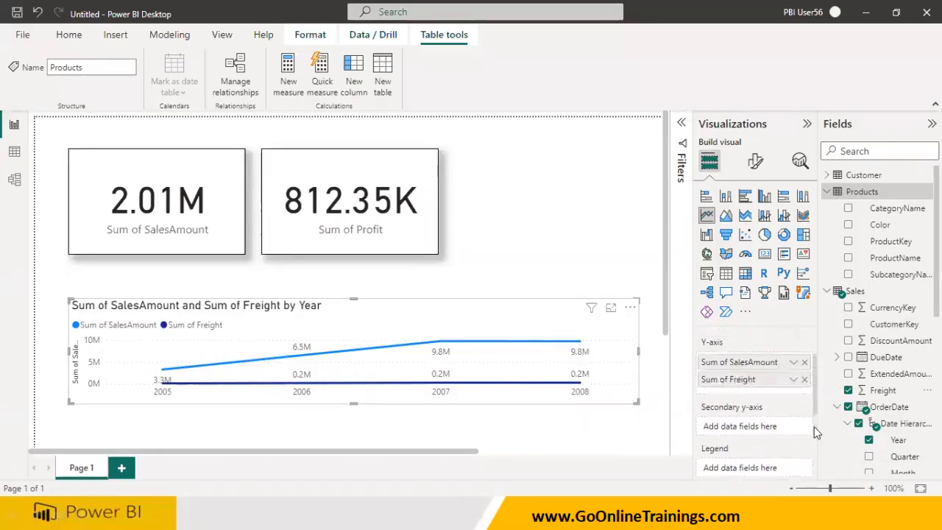
{"action": "left_click", "coordinate": [805, 436]}
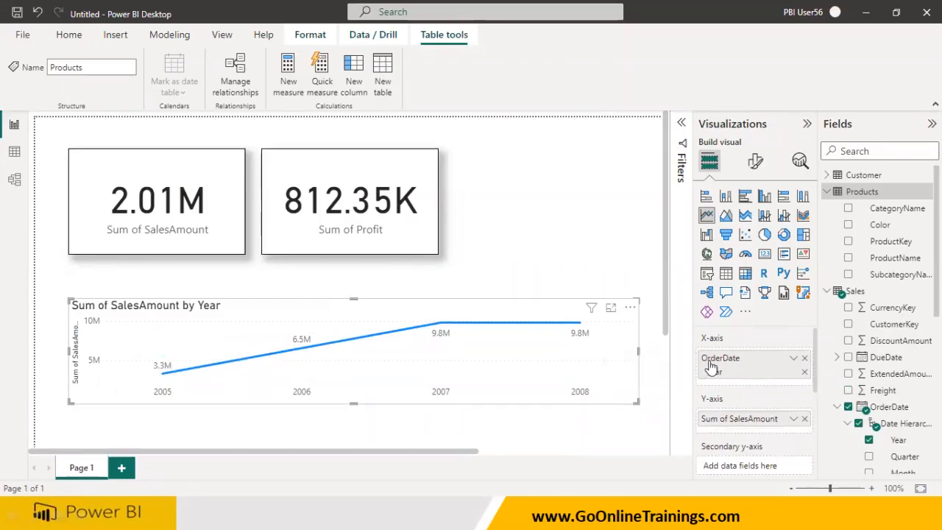
{"action": "scroll", "coordinate": [754, 433], "scroll_direction": "down", "scroll_amount": 1}
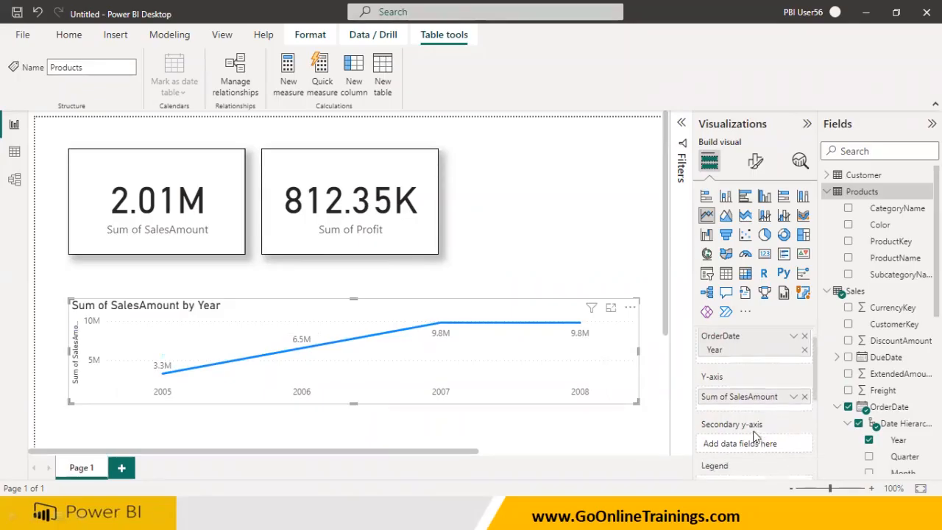
- Add CategoryName from the Products table as the line chart's legend
{"action": "scroll", "coordinate": [867, 458], "scroll_direction": "down", "scroll_amount": 2}
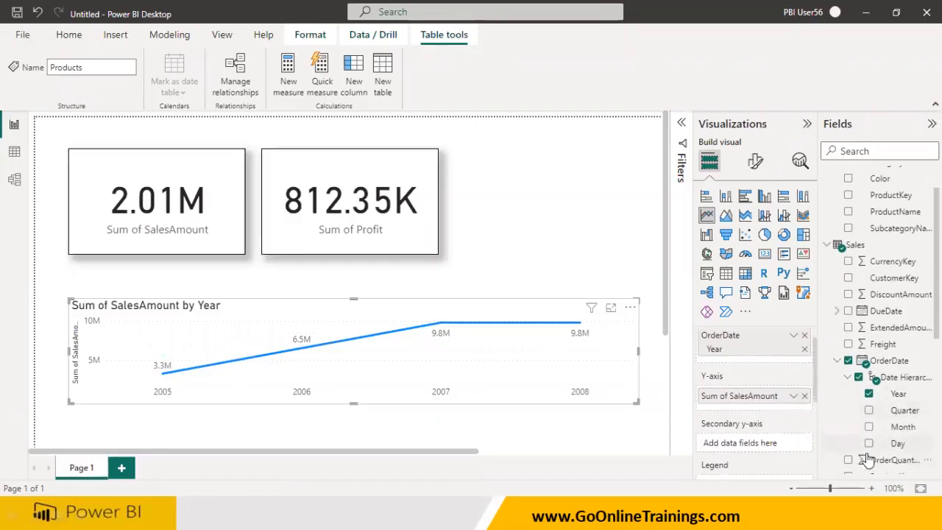
{"action": "scroll", "coordinate": [890, 364], "scroll_direction": "up", "scroll_amount": 1}
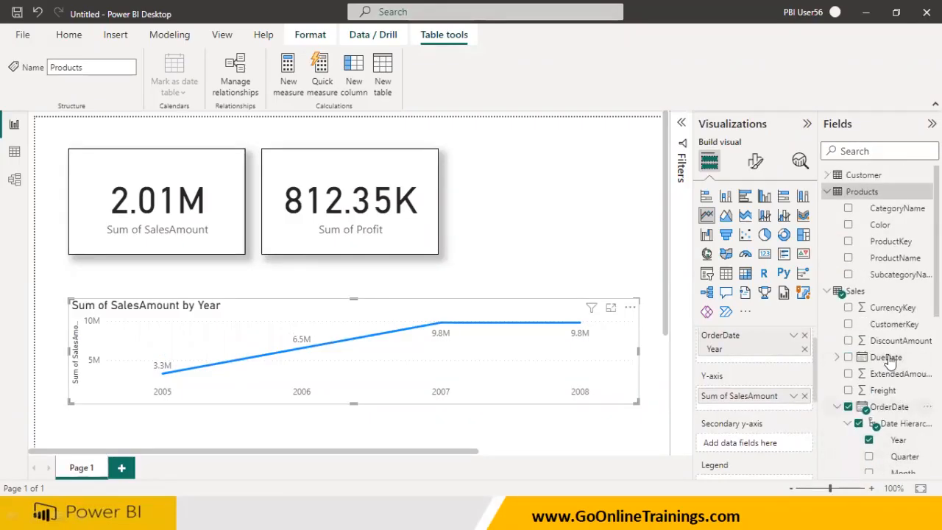
{"action": "left_click_drag", "start_coordinate": [882, 210], "coordinate": [754, 394]}
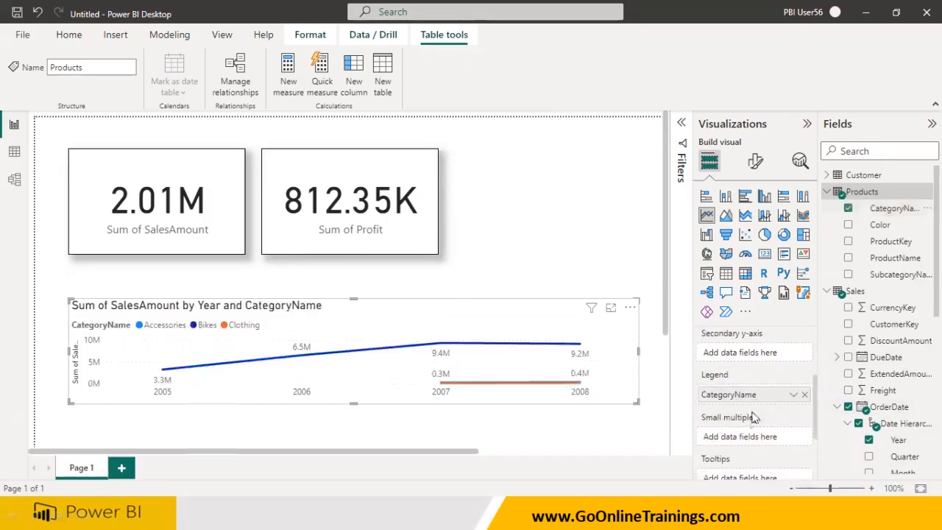
{"action": "scroll", "coordinate": [754, 450], "scroll_direction": "down", "scroll_amount": 1}
{"action": "scroll", "coordinate": [755, 451], "scroll_direction": "up", "scroll_amount": 2}
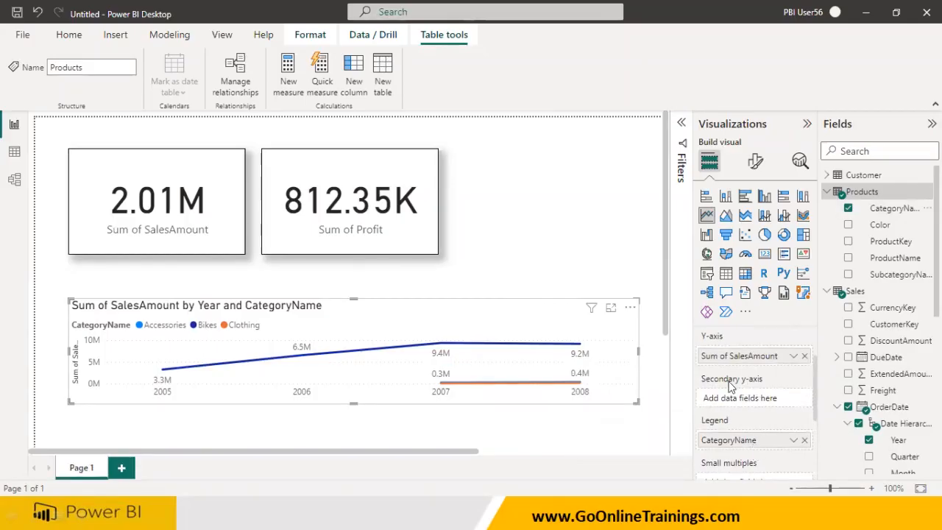
- Try Freight on the line chart's secondary Y-axis together with the CategoryName legend, and remove CategoryName from the legend
{"action": "left_click_drag", "start_coordinate": [883, 390], "coordinate": [766, 404]}
{"action": "left_click_drag", "start_coordinate": [875, 394], "coordinate": [762, 404]}
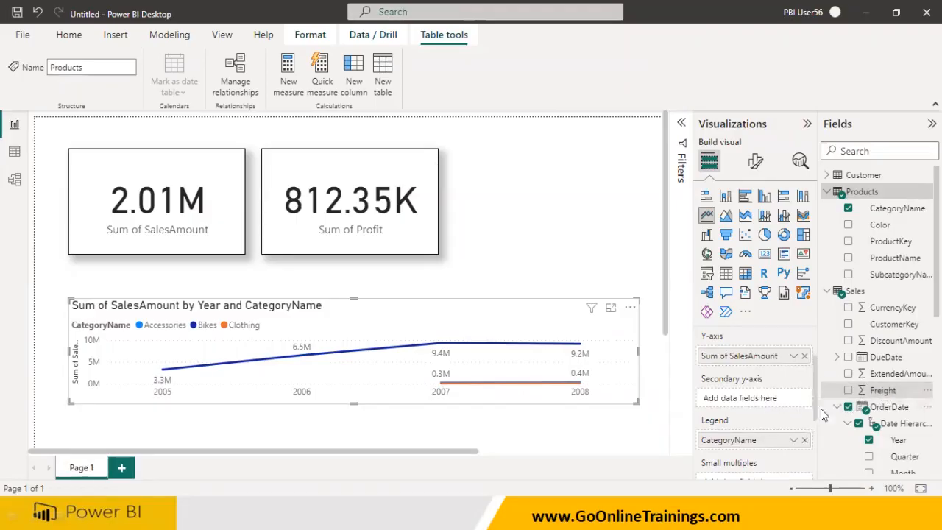
{"action": "scroll", "coordinate": [800, 447], "scroll_direction": "down", "scroll_amount": 1}
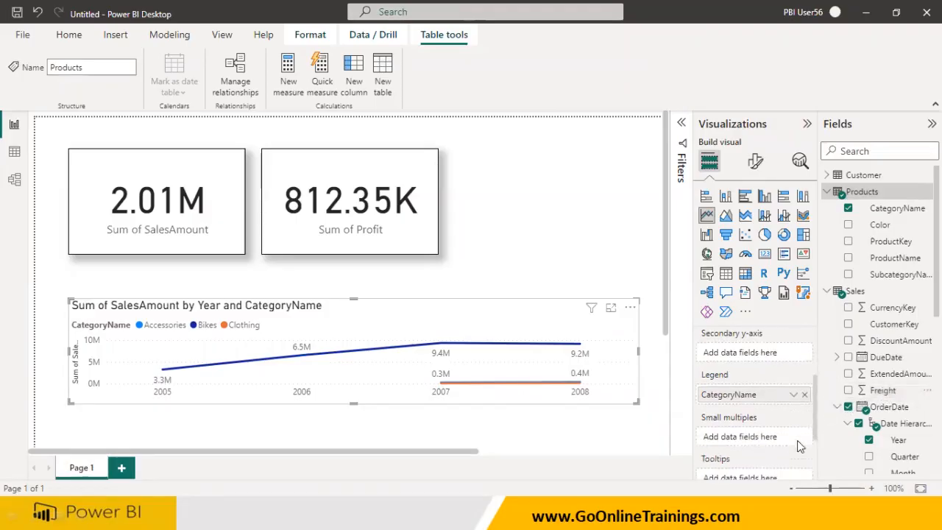
{"action": "left_click", "coordinate": [807, 398]}
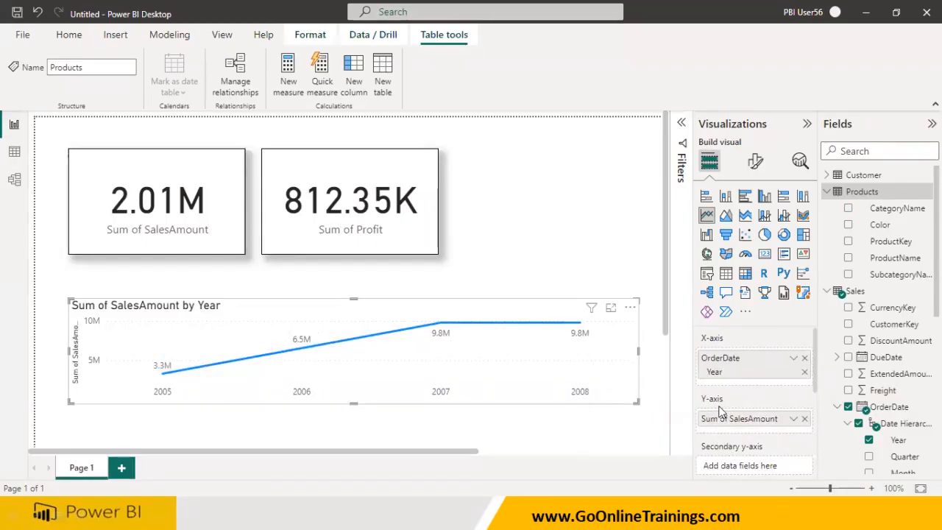
- Try Freight on the line chart's secondary Y-axis beside SalesAmount without a legend and remove it again
{"action": "left_click_drag", "start_coordinate": [883, 395], "coordinate": [766, 460]}
{"action": "scroll", "coordinate": [809, 445], "scroll_direction": "down", "scroll_amount": 5}
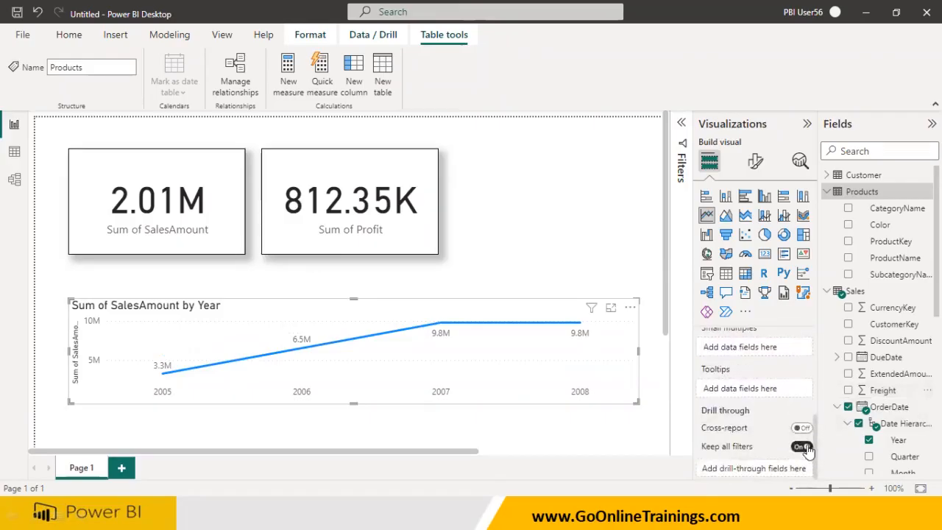
{"action": "scroll", "coordinate": [808, 449], "scroll_direction": "up", "scroll_amount": 3}
{"action": "scroll", "coordinate": [810, 450], "scroll_direction": "up", "scroll_amount": 3}
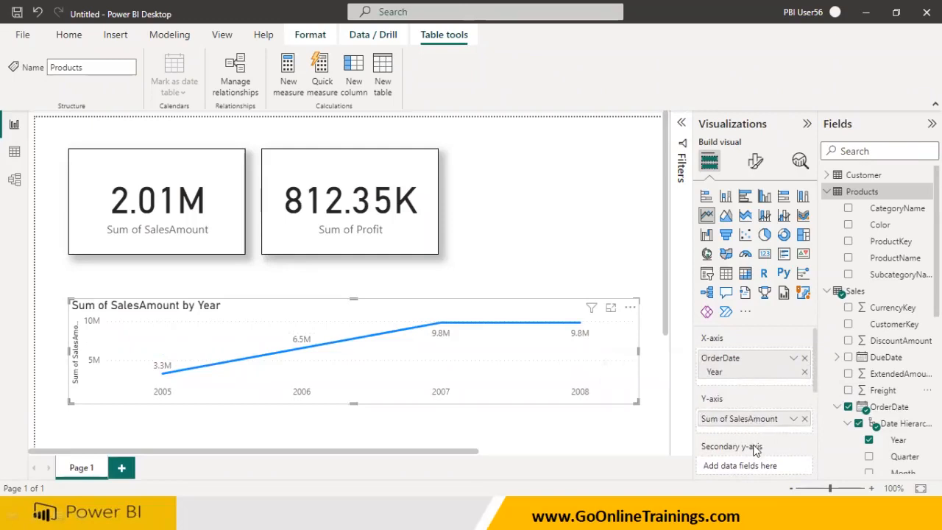
{"action": "scroll", "coordinate": [755, 450], "scroll_direction": "down", "scroll_amount": 1}
{"action": "left_click_drag", "start_coordinate": [883, 391], "coordinate": [758, 443]}
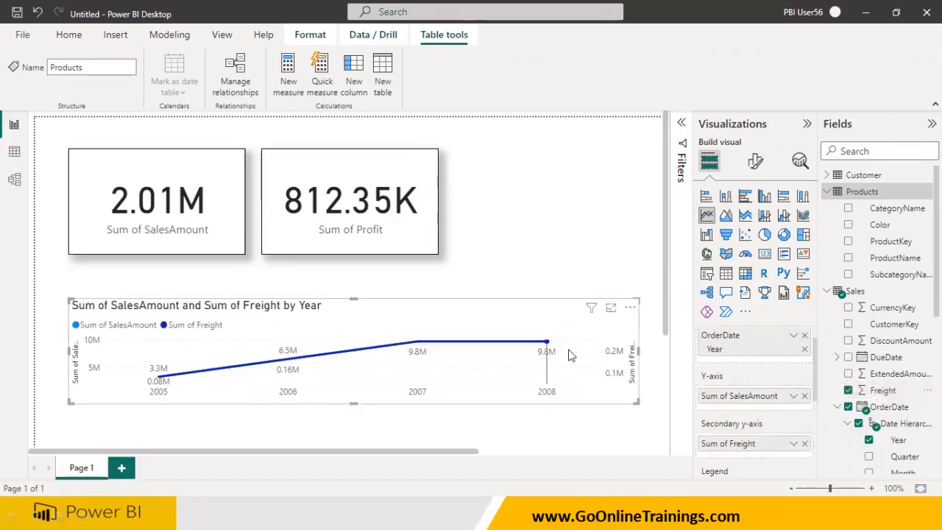
{"action": "mouse_move", "coordinate": [569, 355]}
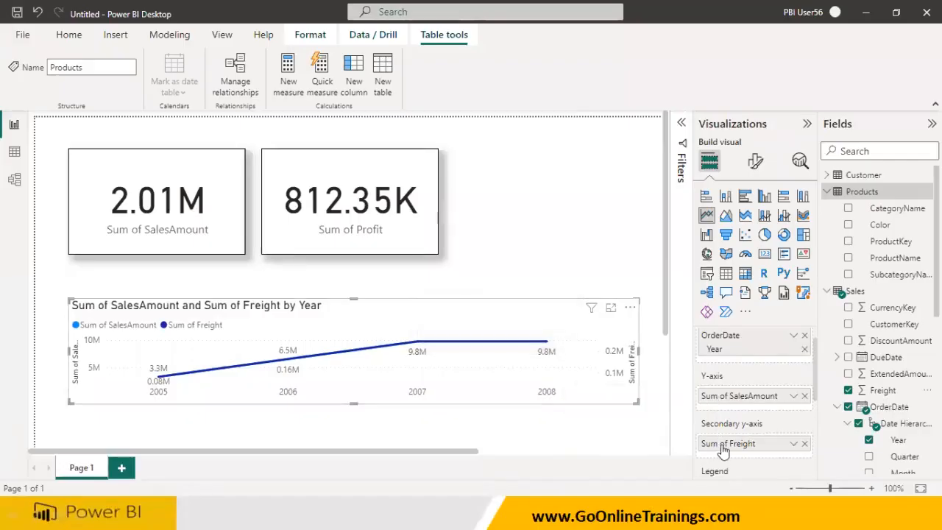
{"action": "left_click", "coordinate": [804, 443]}
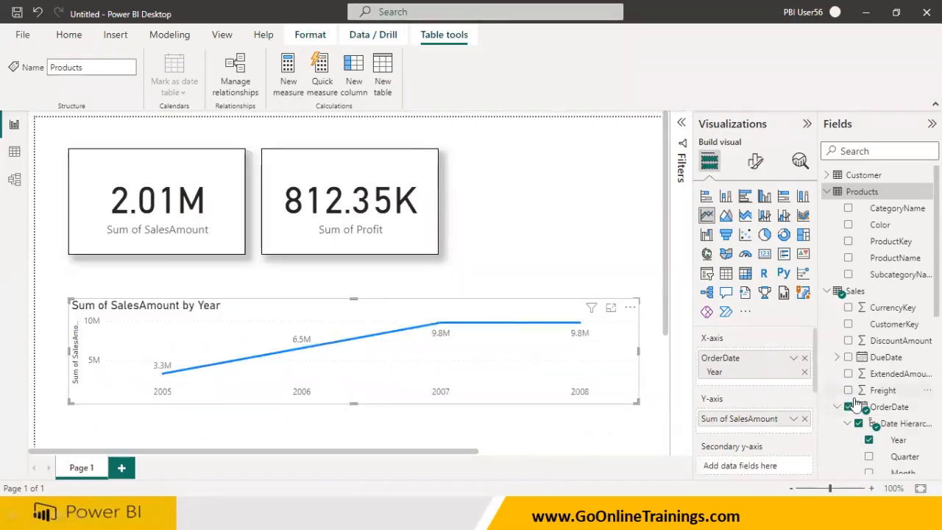
- Compare SalesAmount with Profit on the line chart's secondary Y-axis, and take Profit off that axis again
{"action": "scroll", "coordinate": [854, 405], "scroll_direction": "down", "scroll_amount": 5}
{"action": "left_click_drag", "start_coordinate": [879, 425], "coordinate": [760, 435]}
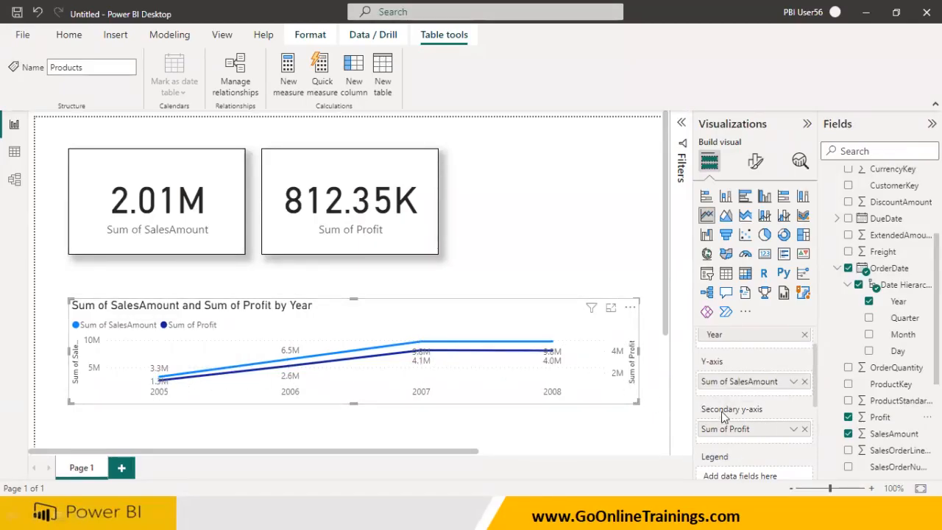
{"action": "left_click", "coordinate": [804, 430]}
- Try Profit as a second measure on the line chart's primary Y-axis and remove it again
{"action": "left_click_drag", "start_coordinate": [876, 421], "coordinate": [760, 439]}
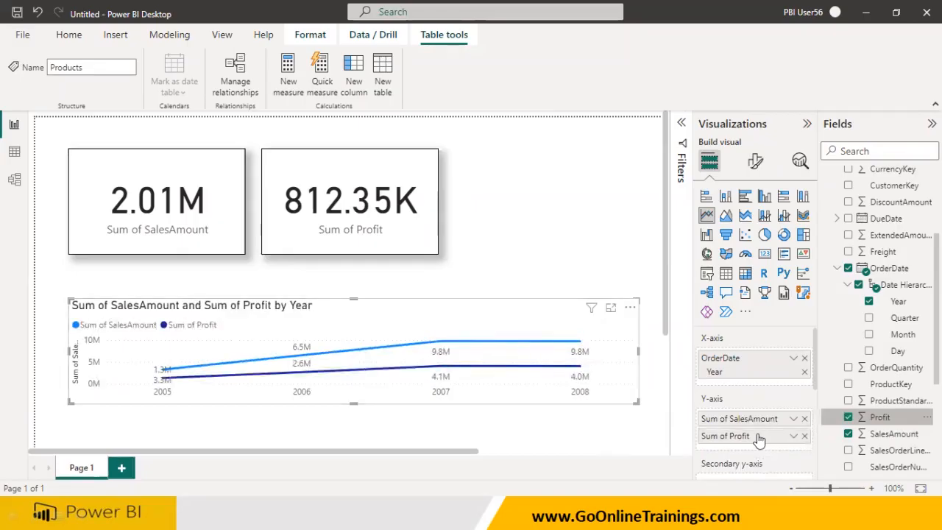
{"action": "left_click", "coordinate": [805, 436]}
{"action": "scroll", "coordinate": [791, 438], "scroll_direction": "down", "scroll_amount": 1}
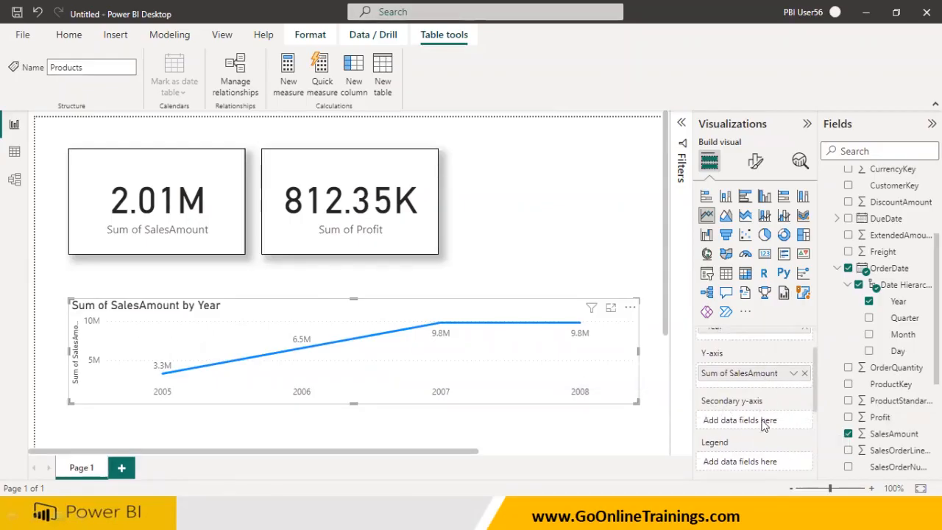
{"action": "scroll", "coordinate": [763, 426], "scroll_direction": "up", "scroll_amount": 1}
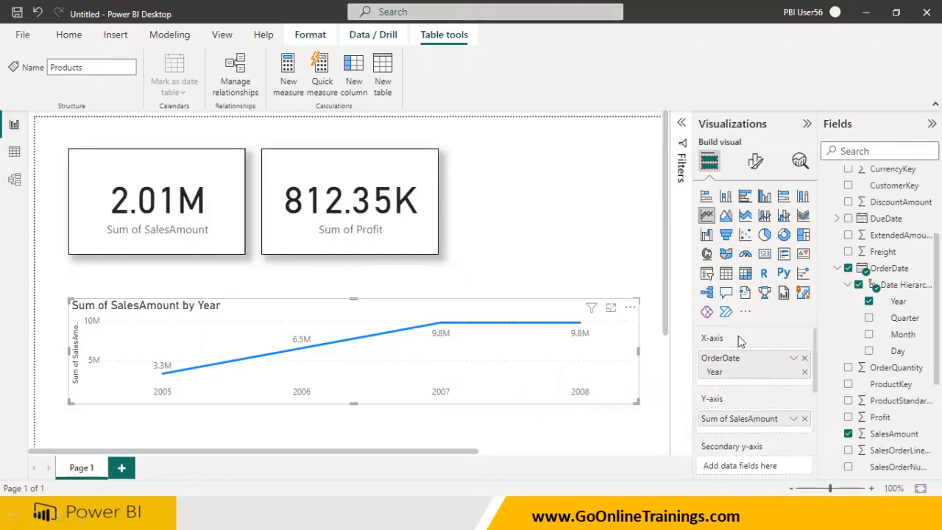
{"action": "mouse_move", "coordinate": [499, 376]}
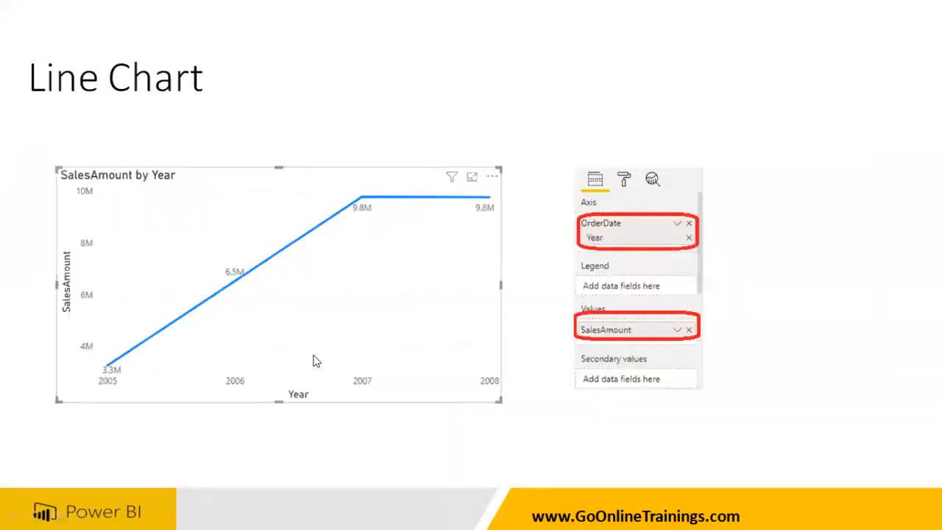
{"action": "left_click", "coordinate": [373, 351]}
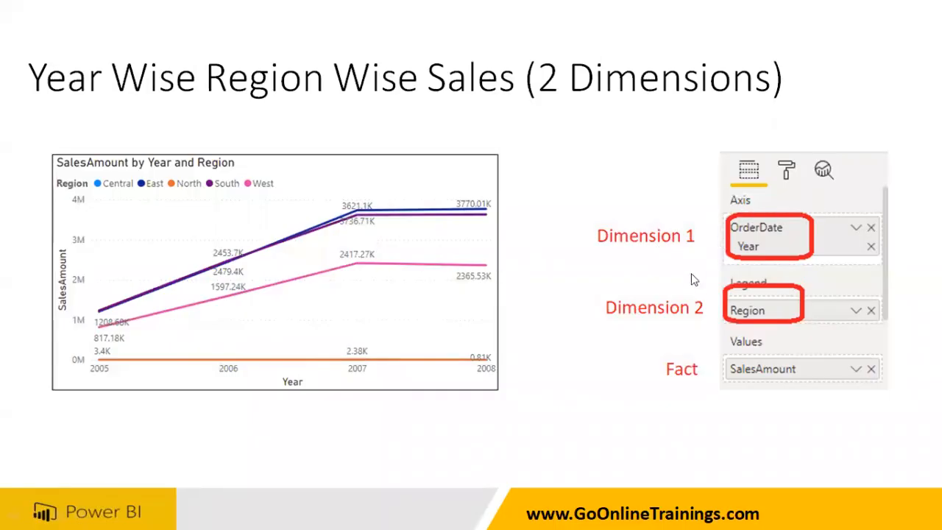
{"action": "left_click", "coordinate": [759, 367]}
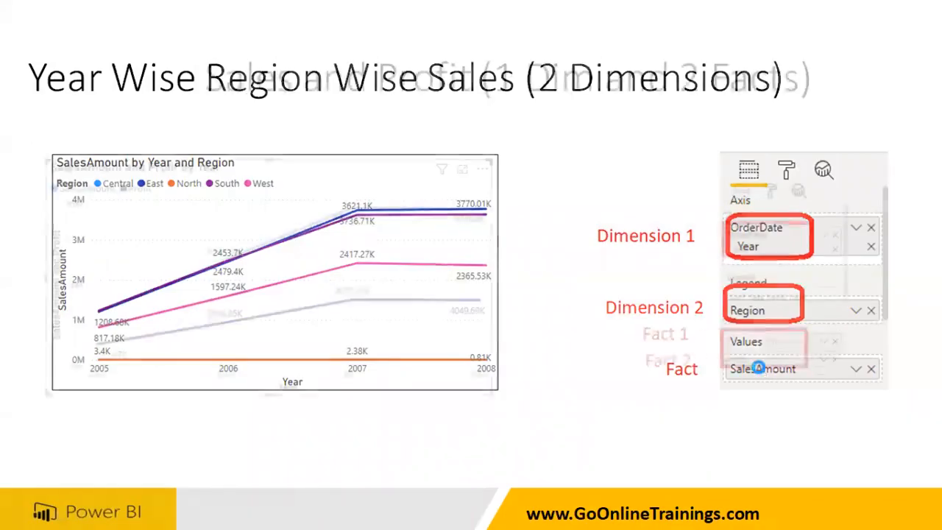
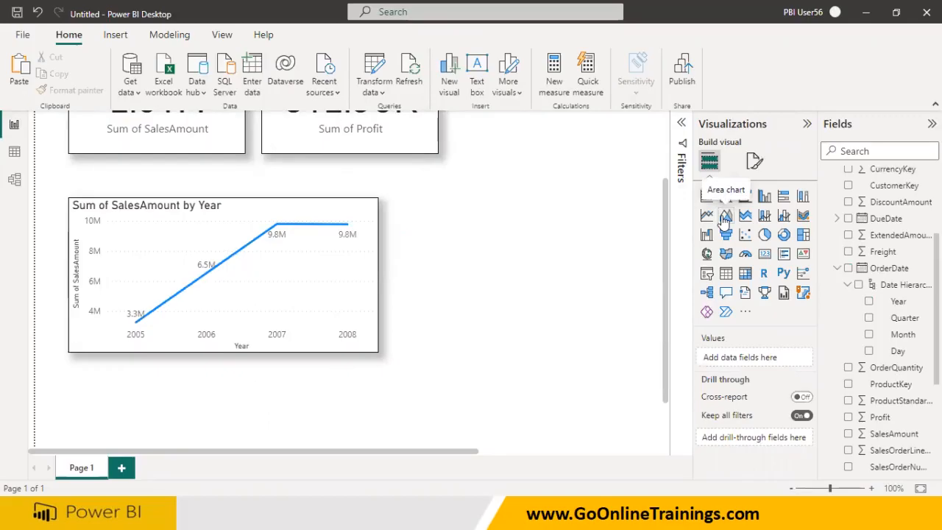
- Place an area chart to the right of the line chart, and narrow the line chart so both fit side by side
{"action": "left_click_drag", "start_coordinate": [346, 403], "coordinate": [654, 237]}
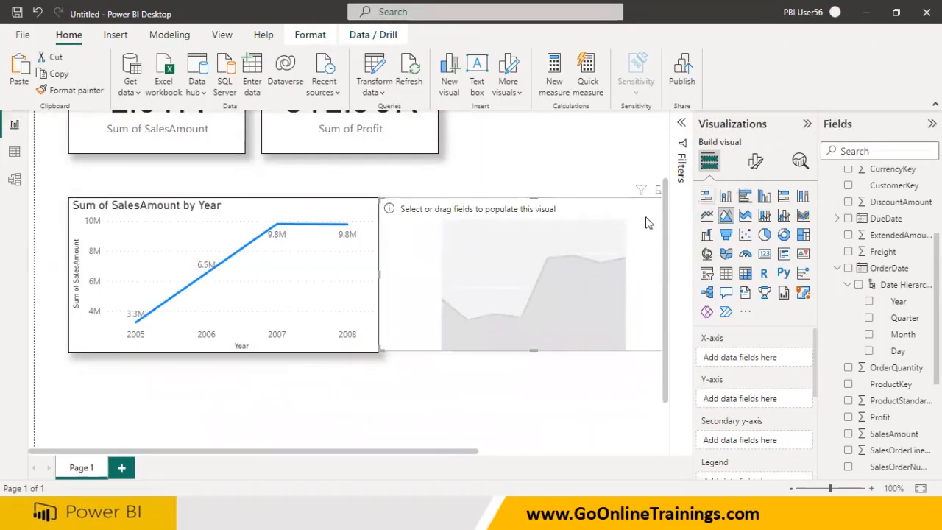
{"action": "left_click_drag", "start_coordinate": [369, 277], "coordinate": [329, 277]}
{"action": "left_click_drag", "start_coordinate": [545, 292], "coordinate": [508, 292]}
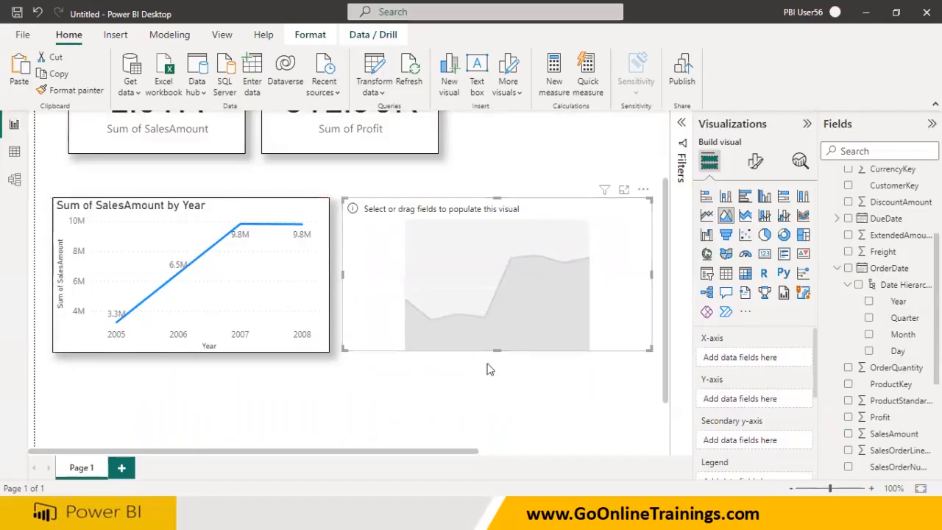
- Copy the line chart's formatting onto the empty area chart with Format painter
{"action": "left_click", "coordinate": [287, 288]}
{"action": "left_click", "coordinate": [72, 90]}
{"action": "left_click", "coordinate": [423, 293]}
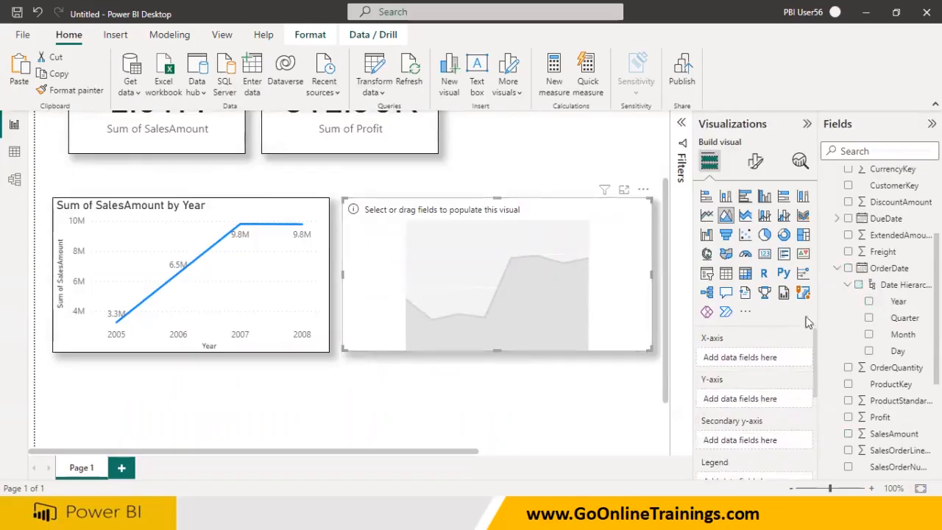
- Try OrderDate's Year and SalesAmount in the area chart and remove both fields again
{"action": "left_click", "coordinate": [870, 301]}
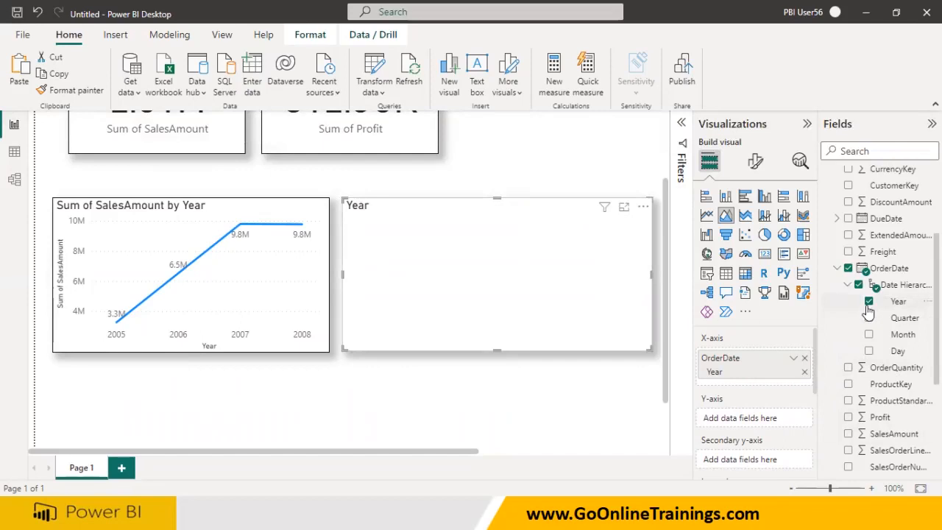
{"action": "left_click", "coordinate": [848, 433]}
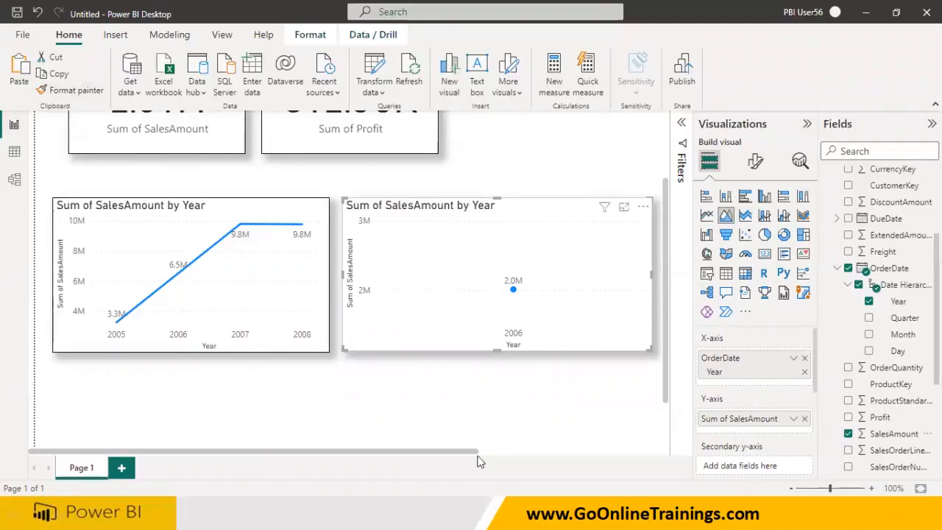
{"action": "left_click", "coordinate": [806, 419]}
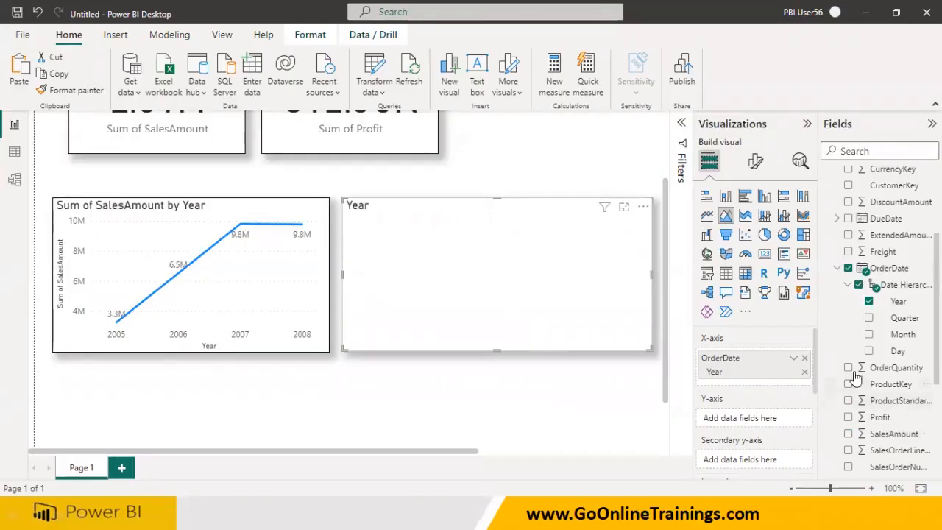
{"action": "left_click", "coordinate": [848, 268]}
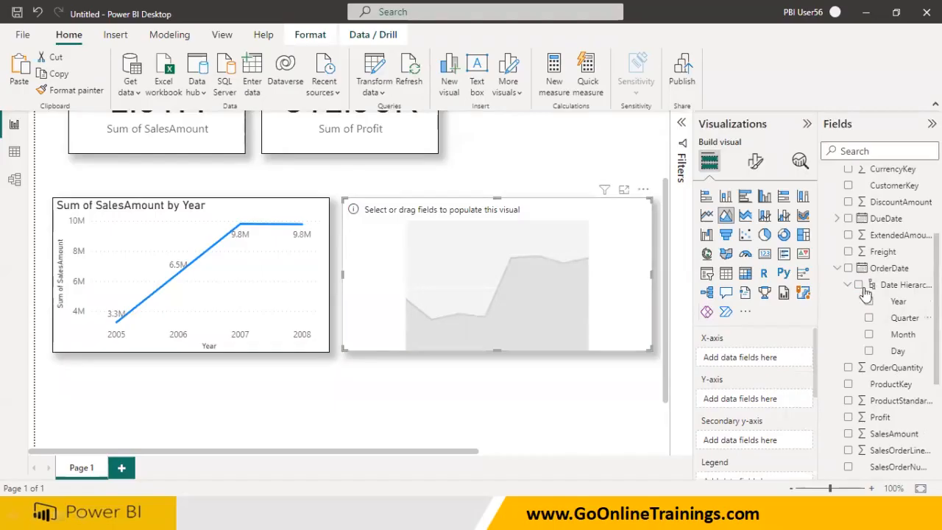
- Delete the empty area chart and place a new area chart to the right of the line chart
{"action": "scroll", "coordinate": [862, 298], "scroll_direction": "up", "scroll_amount": 3}
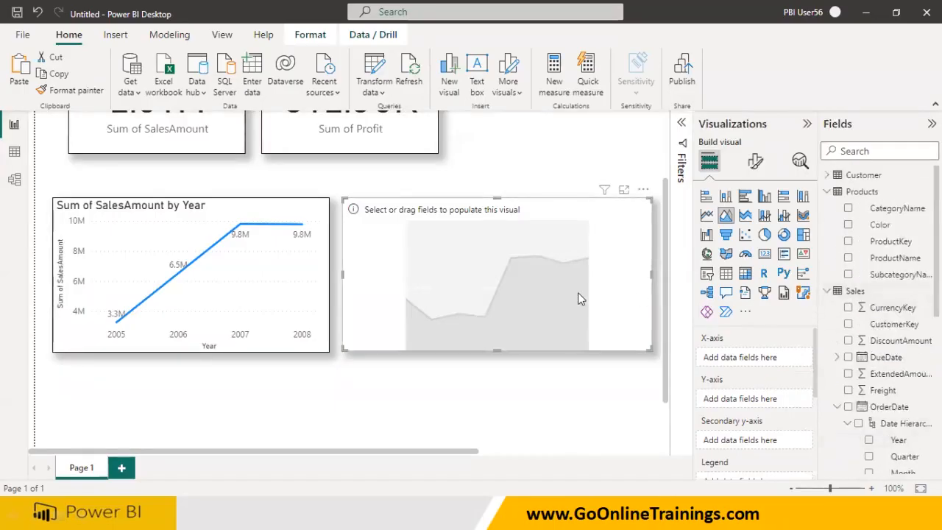
{"action": "key", "text": "Delete"}
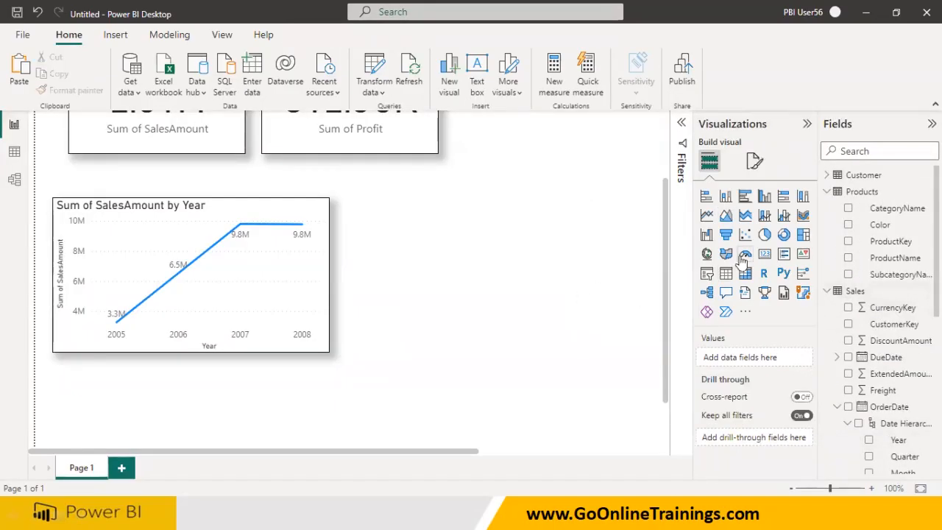
{"action": "left_click", "coordinate": [727, 216]}
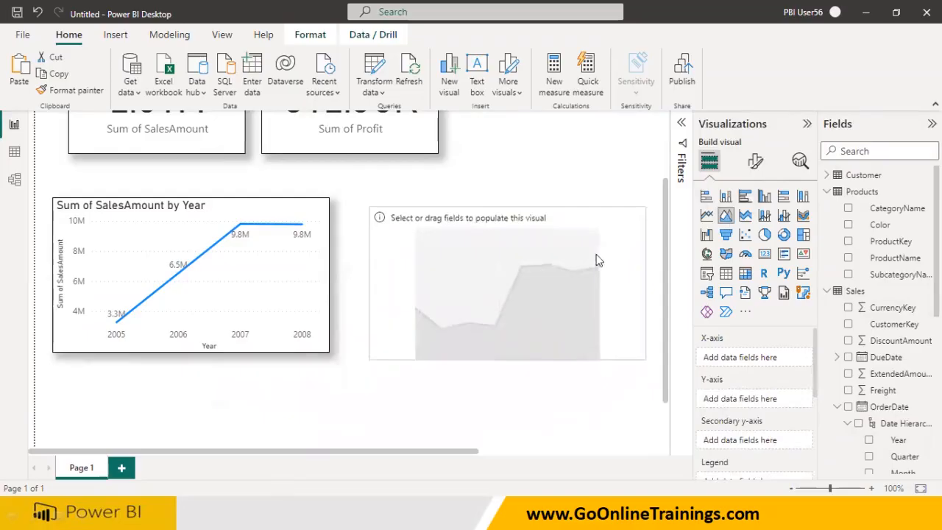
{"action": "scroll", "coordinate": [880, 442], "scroll_direction": "down", "scroll_amount": 3}
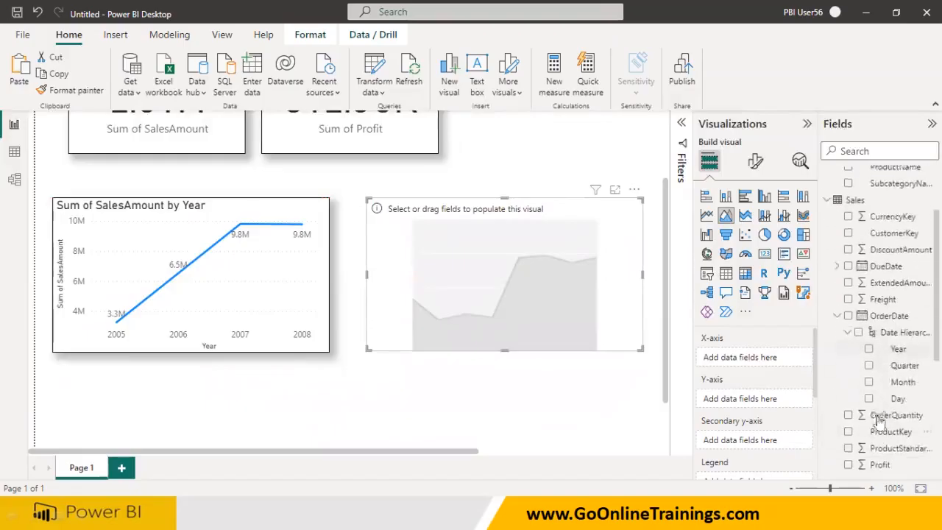
- Plot the sum of SalesAmount on the empty area chart's y-axis against the OrderDate Year on its x-axis
{"action": "left_click_drag", "start_coordinate": [896, 351], "coordinate": [765, 363]}
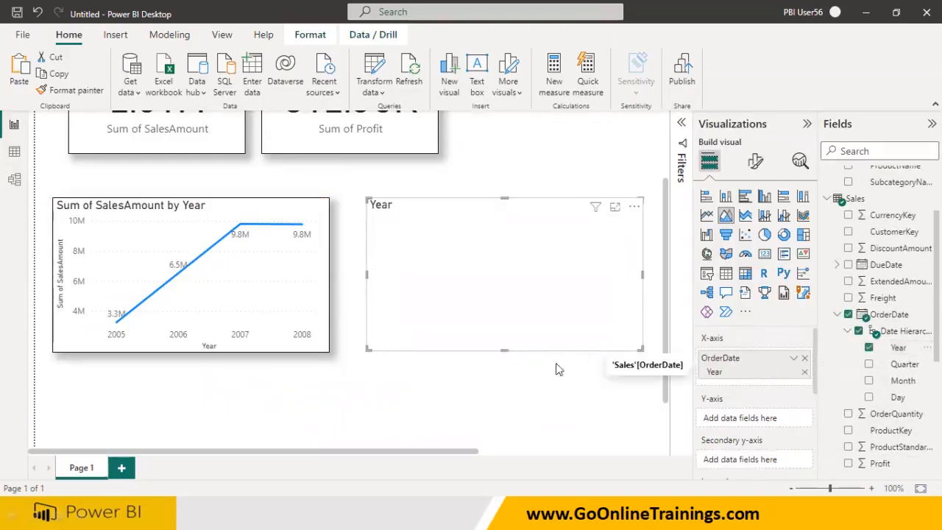
{"action": "scroll", "coordinate": [845, 418], "scroll_direction": "down", "scroll_amount": 4}
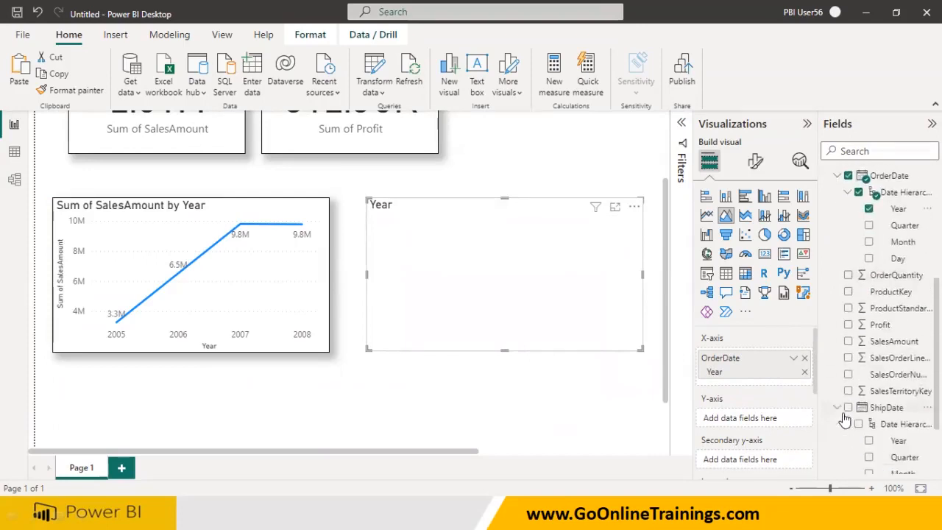
{"action": "scroll", "coordinate": [845, 418], "scroll_direction": "down", "scroll_amount": 3}
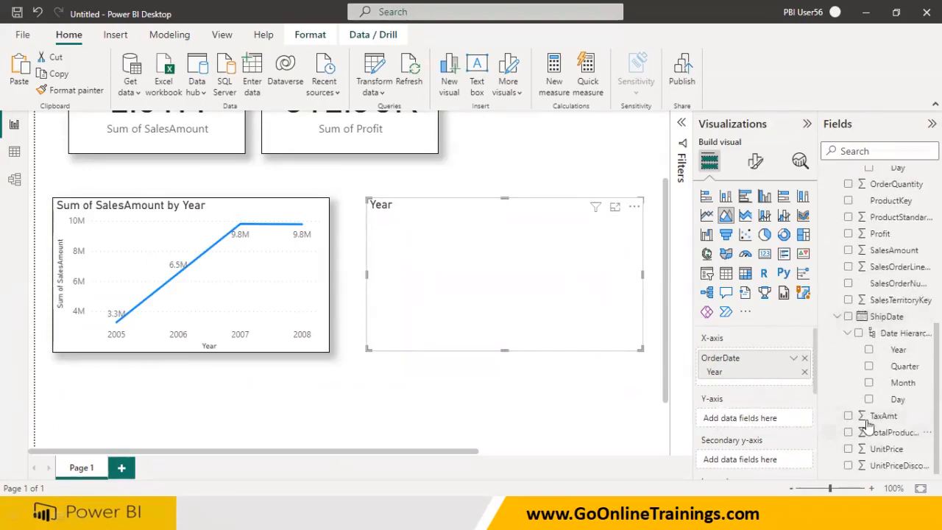
{"action": "scroll", "coordinate": [858, 423], "scroll_direction": "up", "scroll_amount": 4}
{"action": "left_click_drag", "start_coordinate": [872, 390], "coordinate": [762, 421]}
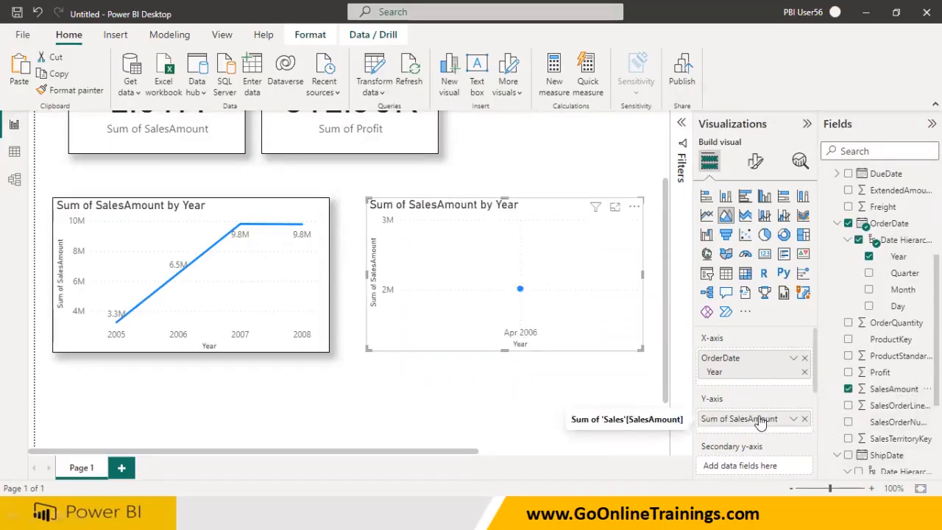
- Switch the area chart's x-axis field from the Date Hierarchy to the plain OrderDate
{"action": "left_click", "coordinate": [521, 290]}
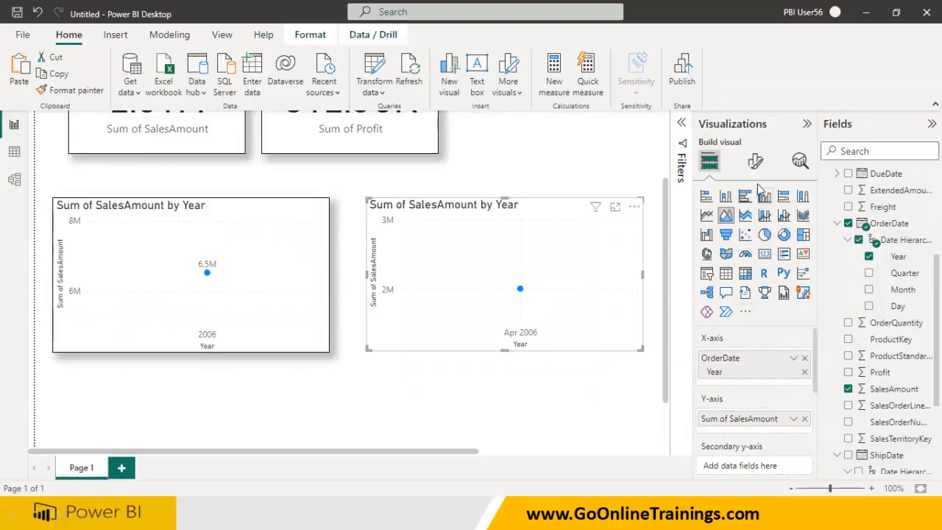
{"action": "left_click", "coordinate": [795, 360]}
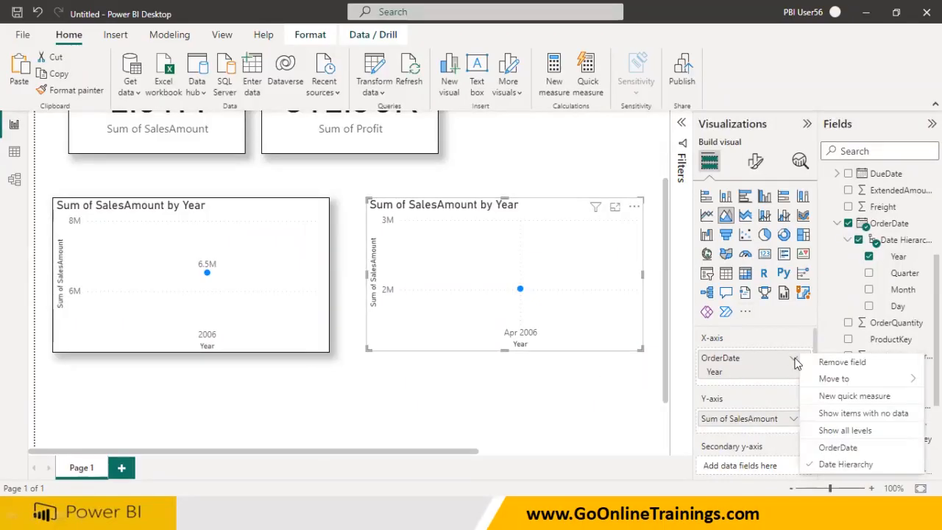
{"action": "left_click", "coordinate": [838, 447]}
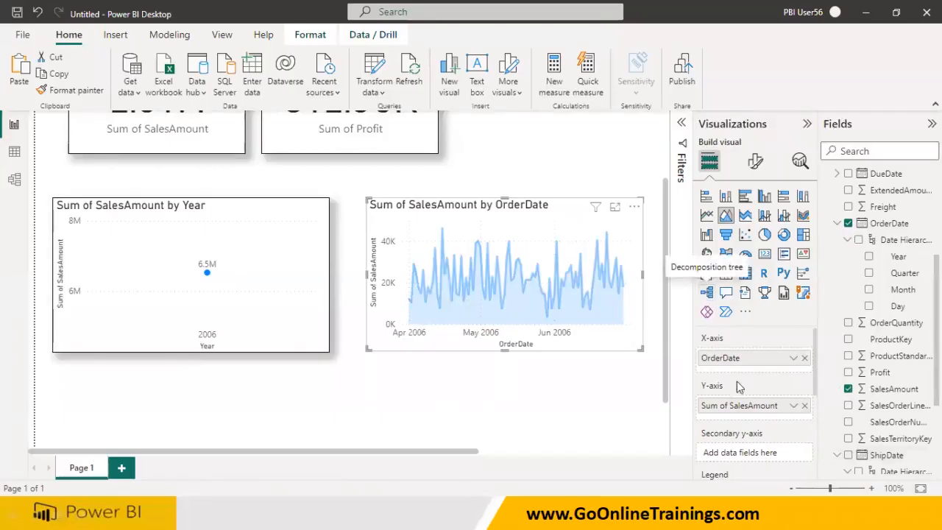
- Try the Categorical x-axis type on the area chart, and return it to Continuous
{"action": "left_click", "coordinate": [757, 164]}
{"action": "left_click", "coordinate": [753, 301]}
{"action": "left_click", "coordinate": [751, 331]}
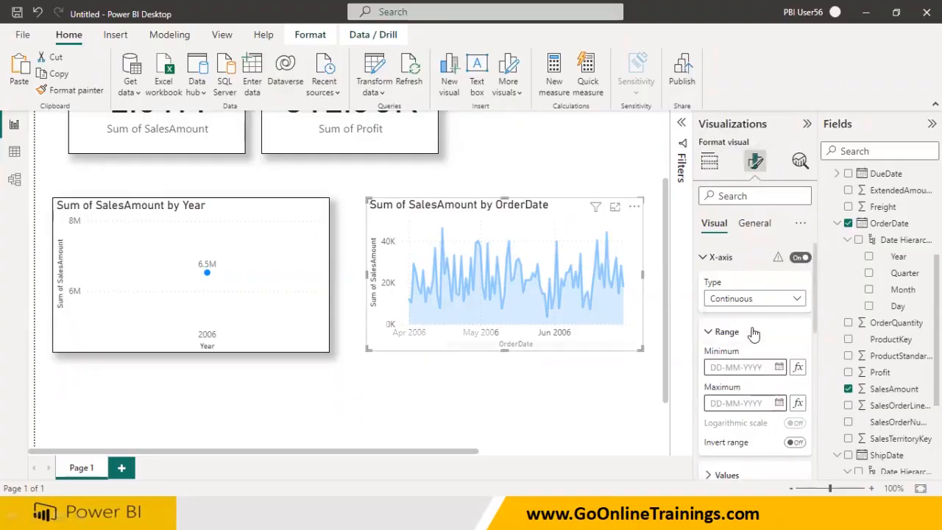
{"action": "left_click", "coordinate": [756, 300]}
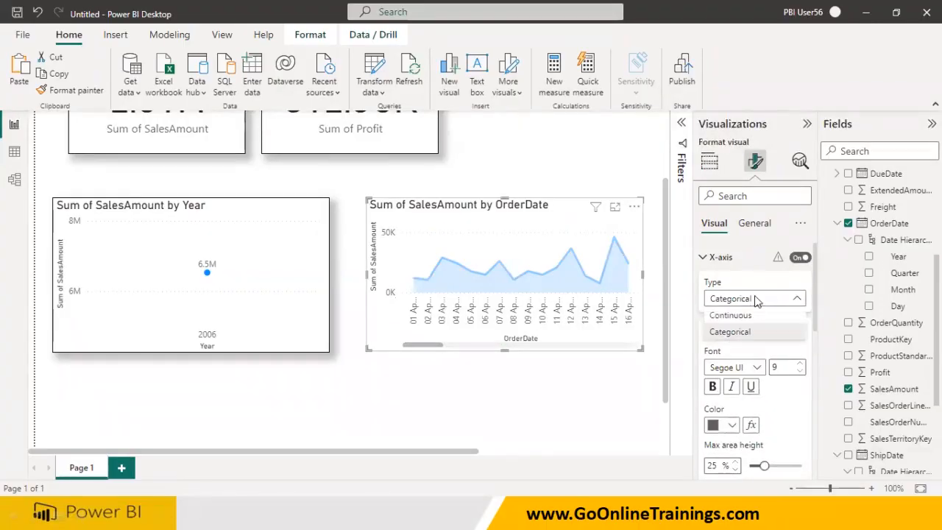
{"action": "left_click", "coordinate": [755, 317]}
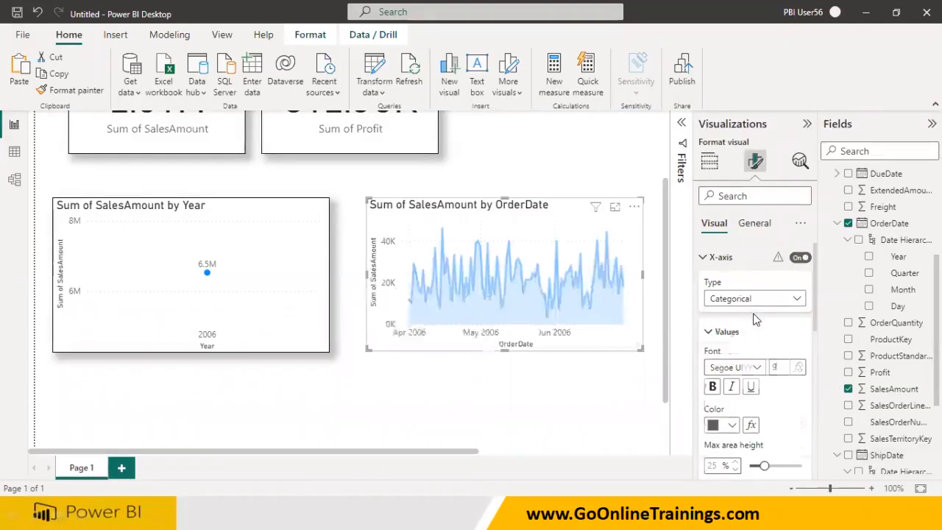
- Replace the plain OrderDate on the area chart's x-axis with Year from its date hierarchy
{"action": "left_click", "coordinate": [710, 161]}
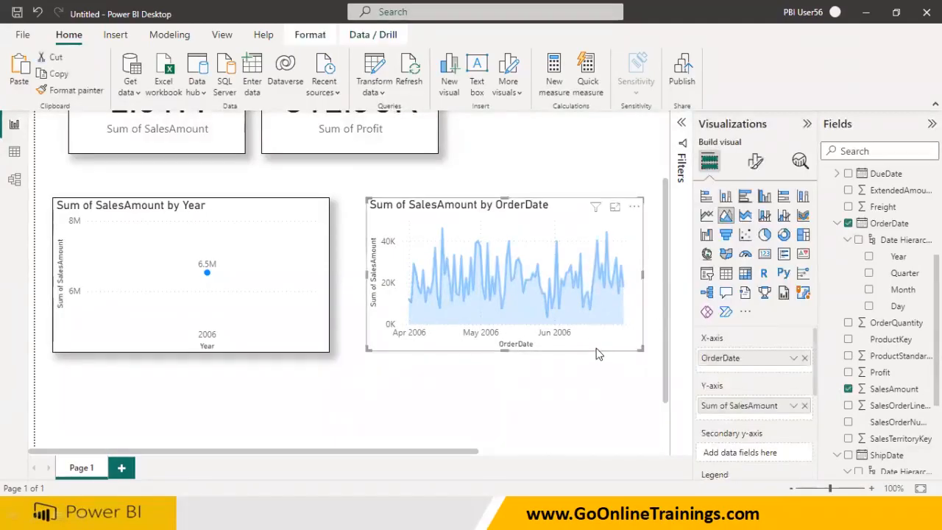
{"action": "left_click", "coordinate": [805, 358]}
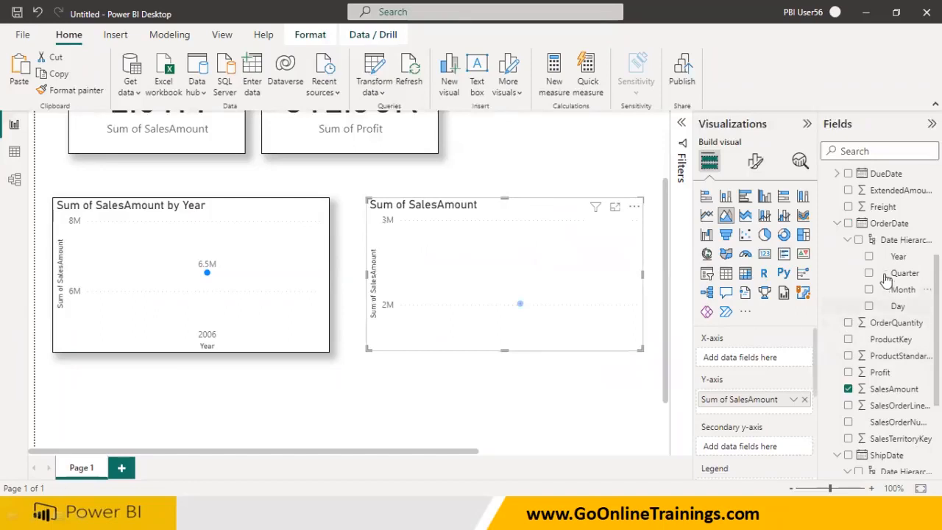
{"action": "left_click", "coordinate": [870, 258]}
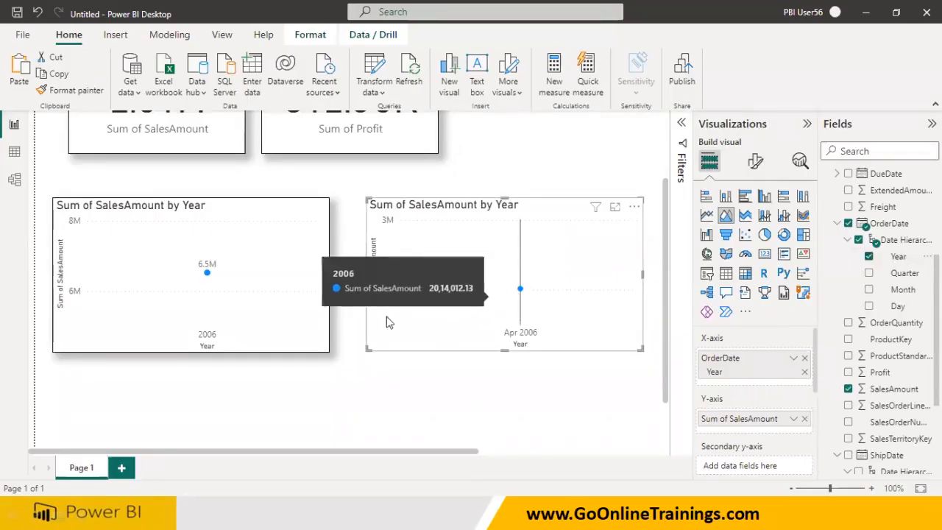
- Copy the line chart's formatting onto the area chart with the Format Painter
{"action": "left_click", "coordinate": [251, 319]}
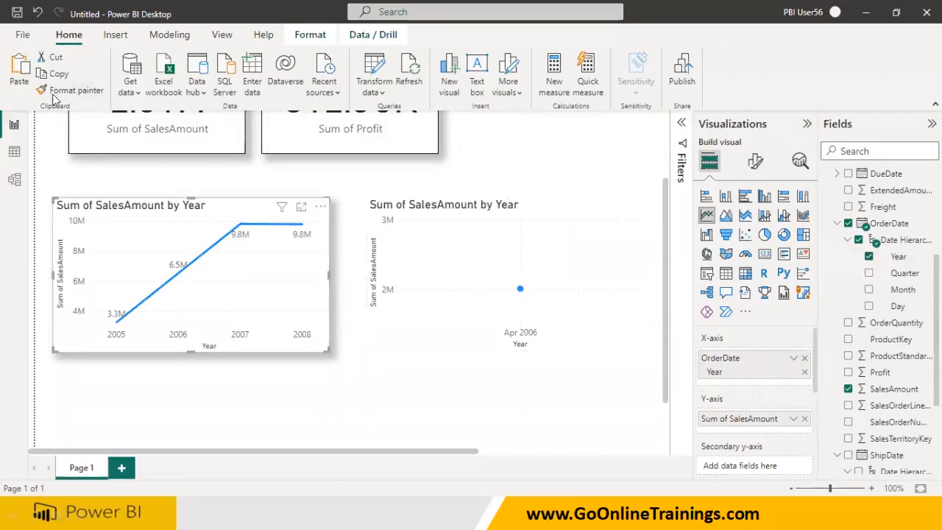
{"action": "left_click", "coordinate": [410, 284]}
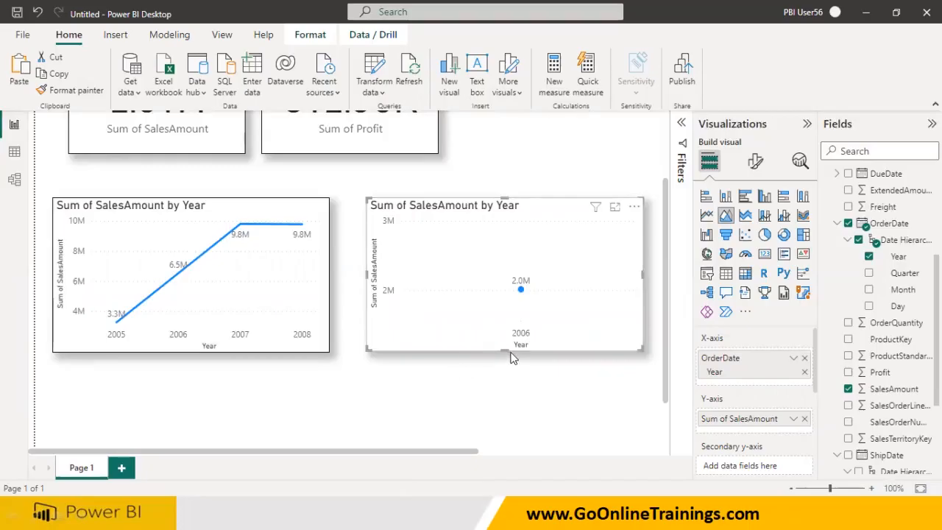
{"action": "left_click_drag", "start_coordinate": [460, 451], "coordinate": [485, 451]}
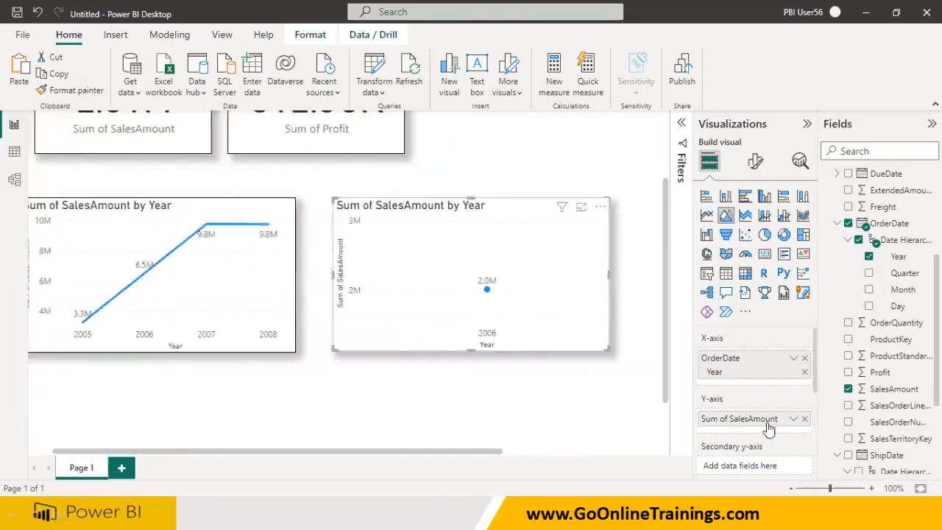
- Examine the filters applied to the area chart and the options of its OrderDate x-axis field
{"action": "left_click", "coordinate": [681, 123]}
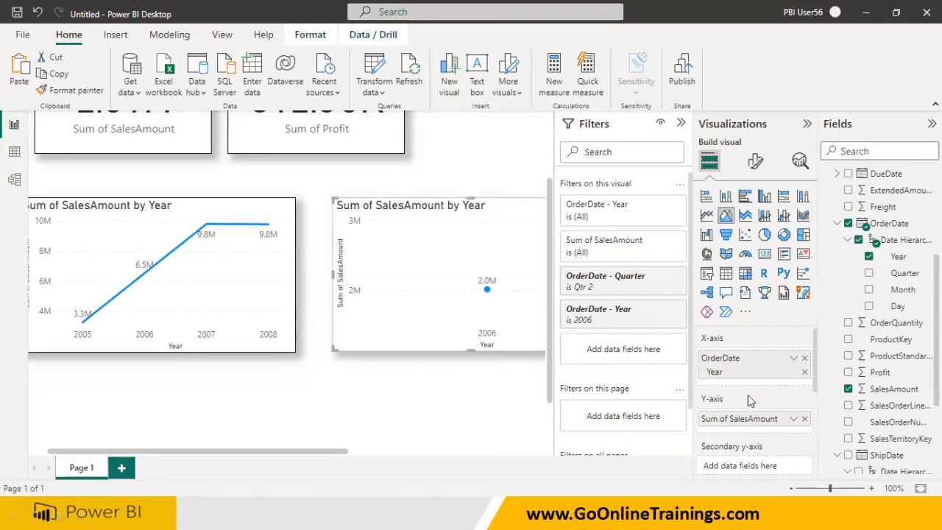
{"action": "left_click", "coordinate": [794, 359]}
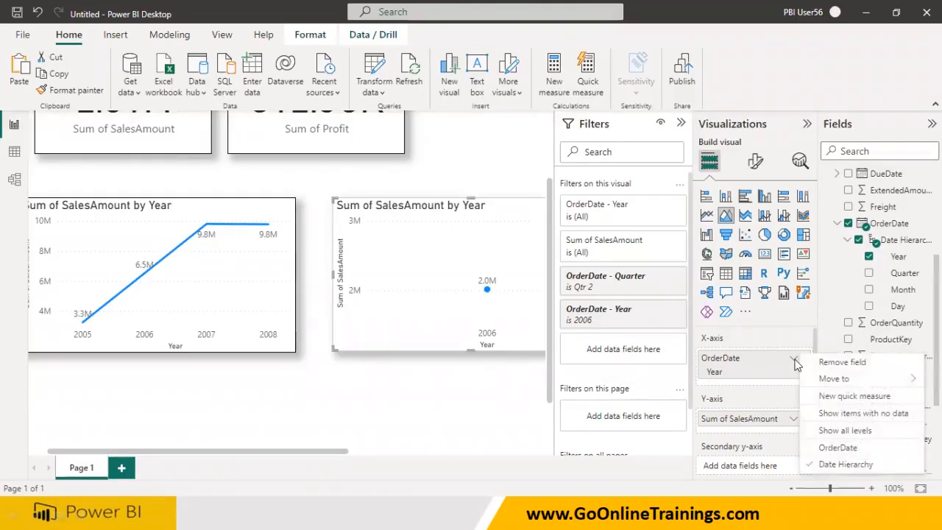
{"action": "left_click", "coordinate": [782, 358]}
{"action": "left_click", "coordinate": [794, 358]}
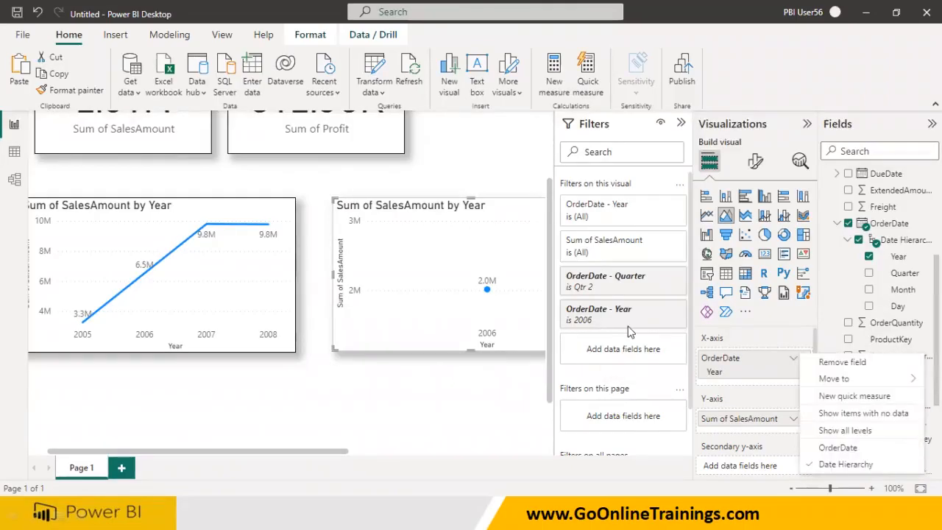
{"action": "left_click", "coordinate": [452, 394]}
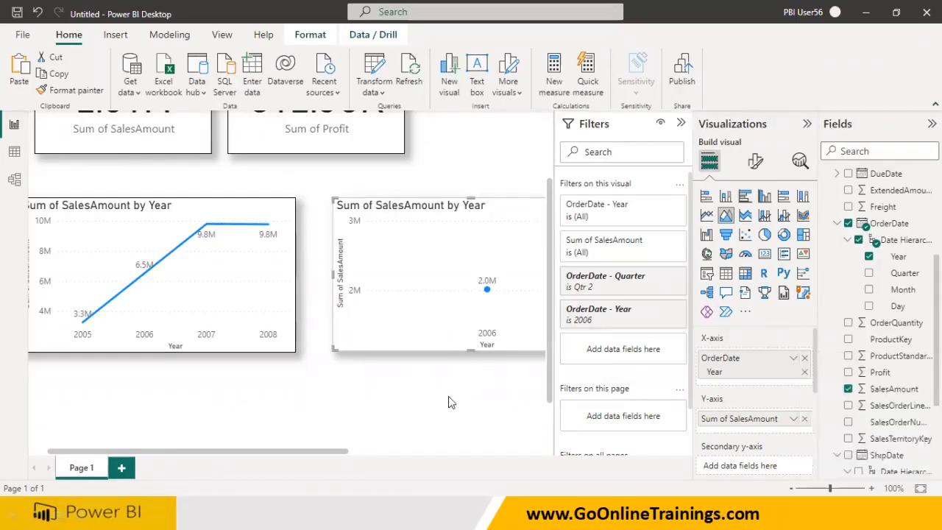
- Add a new report page, show it at 100% size and collapse the filter settings to free canvas space
{"action": "left_click", "coordinate": [122, 469]}
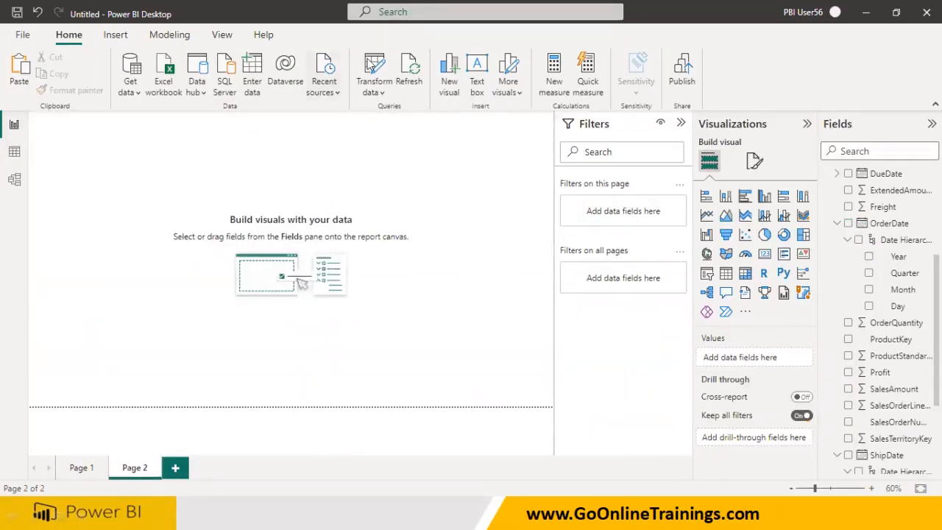
{"action": "left_click", "coordinate": [378, 89]}
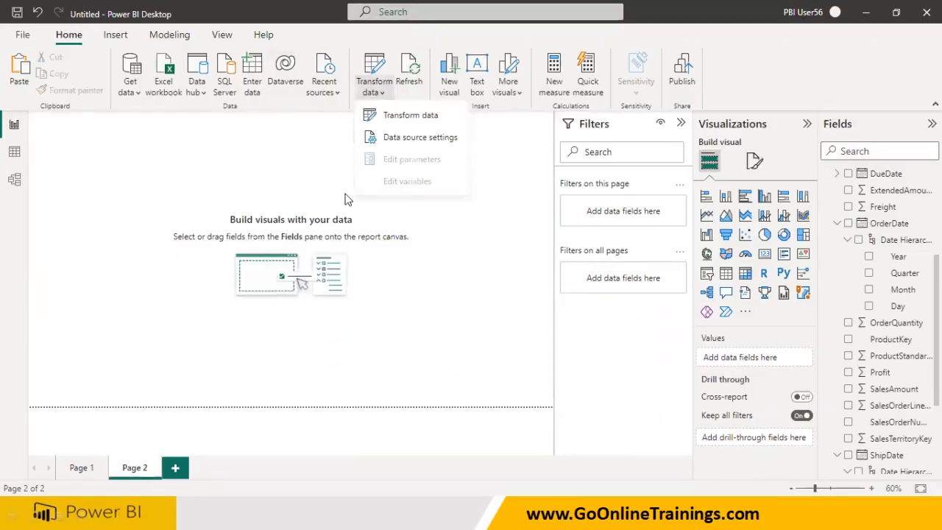
{"action": "left_click", "coordinate": [222, 34]}
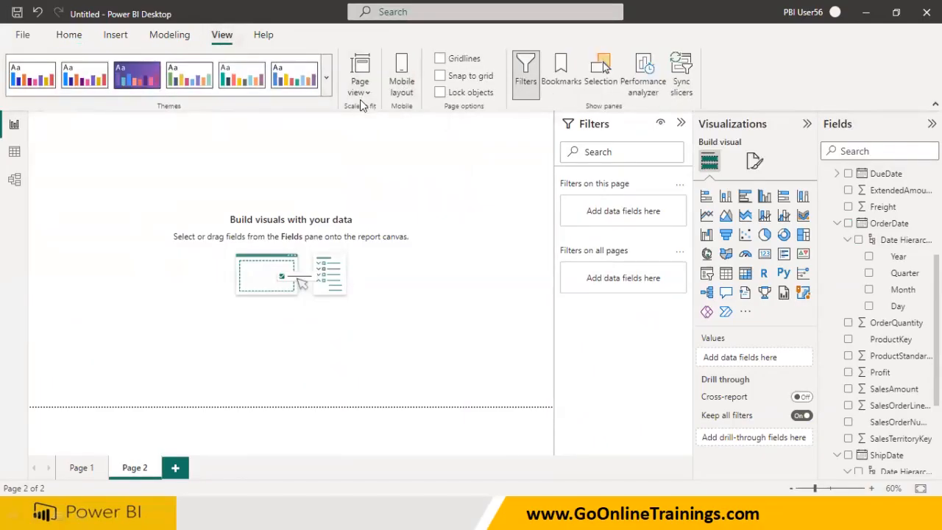
{"action": "left_click", "coordinate": [361, 96]}
{"action": "left_click", "coordinate": [383, 157]}
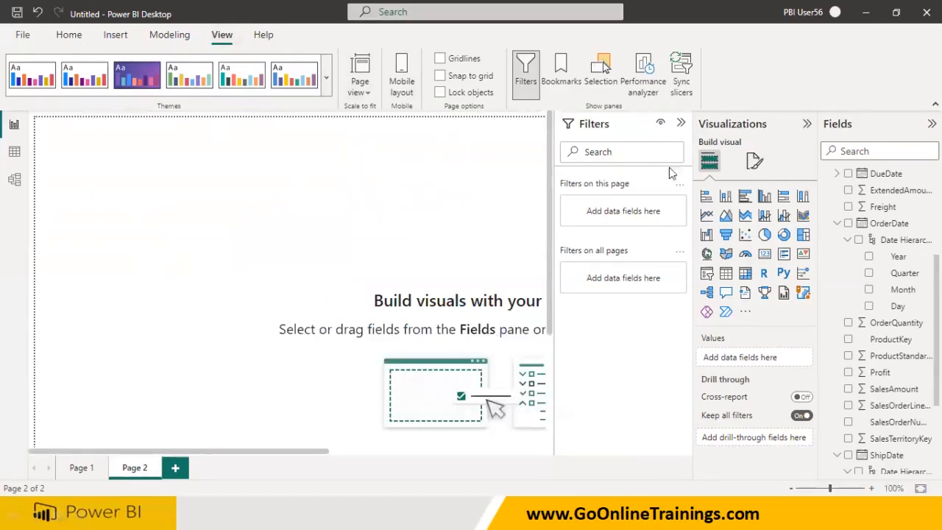
{"action": "left_click", "coordinate": [681, 123]}
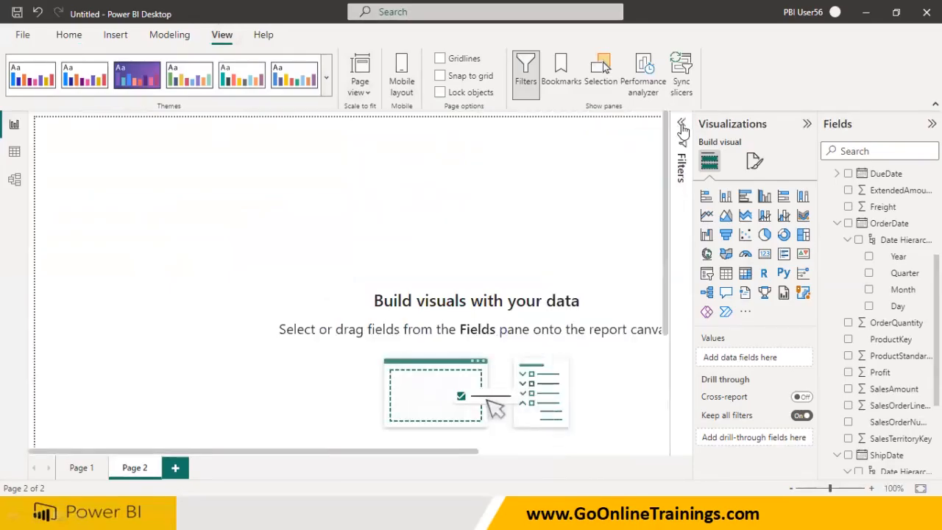
- Insert a line chart near the upper-left of Page 2, and make it wider and shorter
{"action": "left_click", "coordinate": [706, 214]}
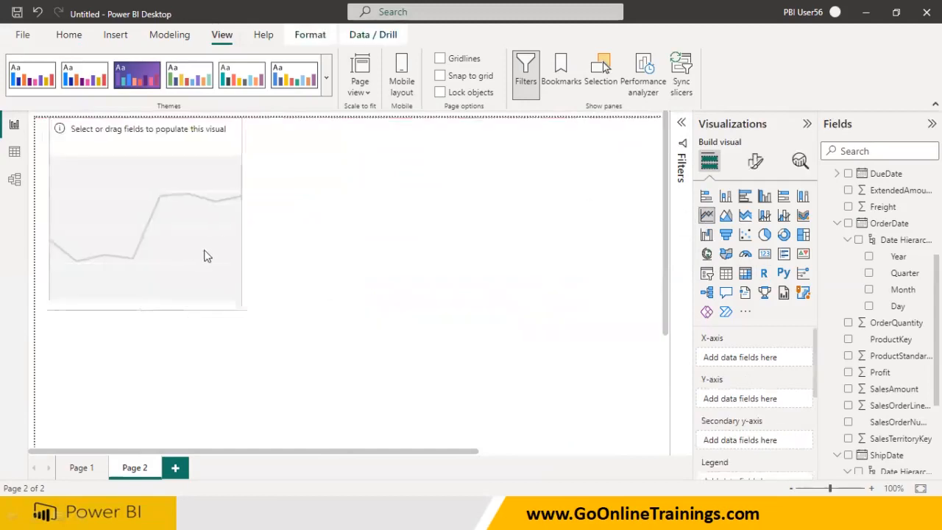
{"action": "left_click_drag", "start_coordinate": [204, 255], "coordinate": [257, 265]}
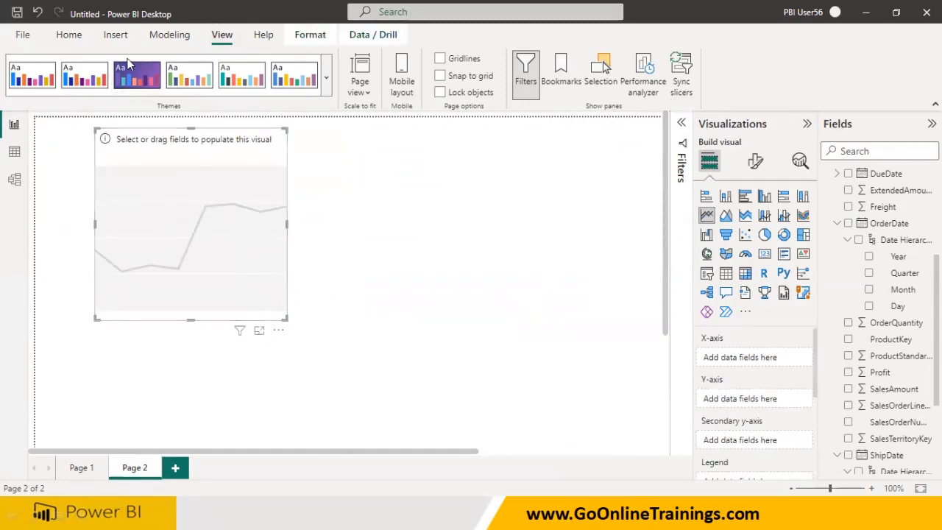
{"action": "left_click", "coordinate": [68, 34]}
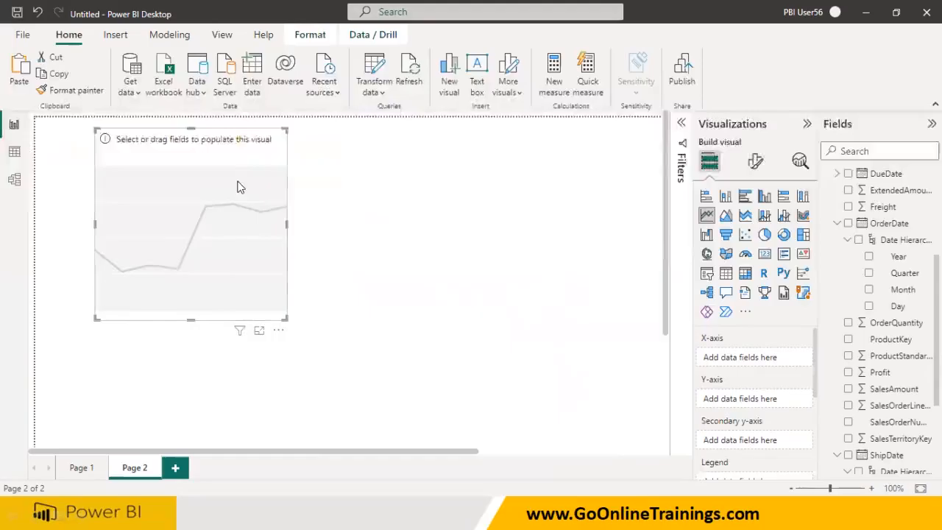
{"action": "left_click_drag", "start_coordinate": [228, 167], "coordinate": [217, 198]}
{"action": "left_click_drag", "start_coordinate": [273, 348], "coordinate": [341, 311]}
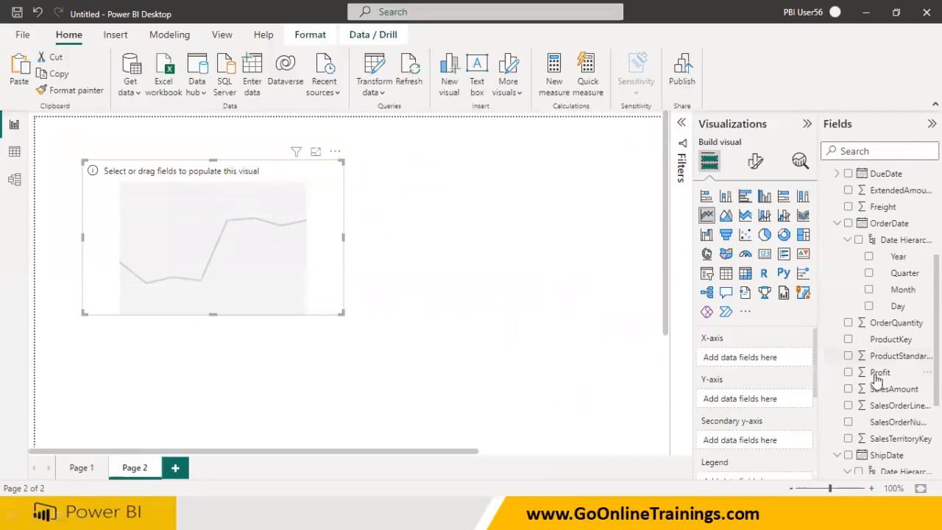
- Plot the sum of SalesAmount by OrderDate Year in the new line chart
{"action": "left_click", "coordinate": [869, 257]}
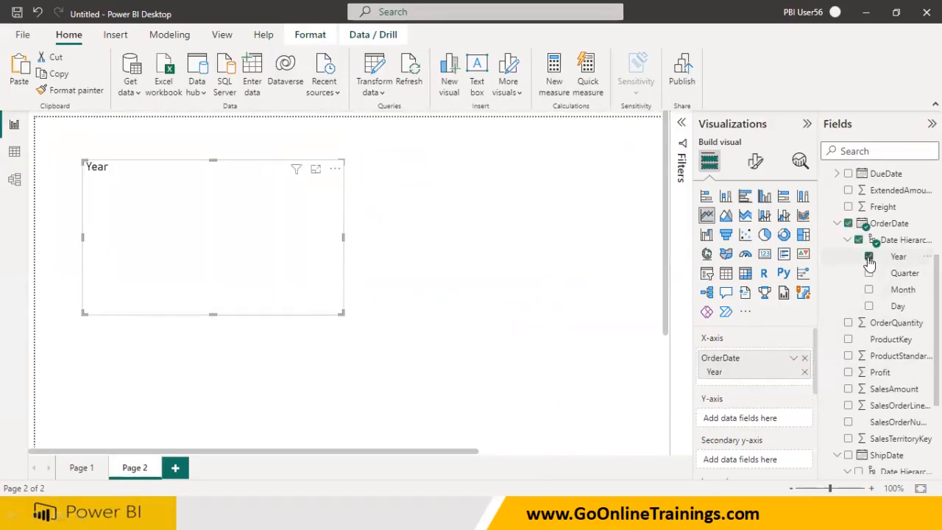
{"action": "left_click", "coordinate": [848, 389]}
{"action": "left_click", "coordinate": [462, 298]}
{"action": "left_click", "coordinate": [294, 256]}
- Turn on the visual border and shadow effects for the line chart on Page 2
{"action": "left_click", "coordinate": [755, 161]}
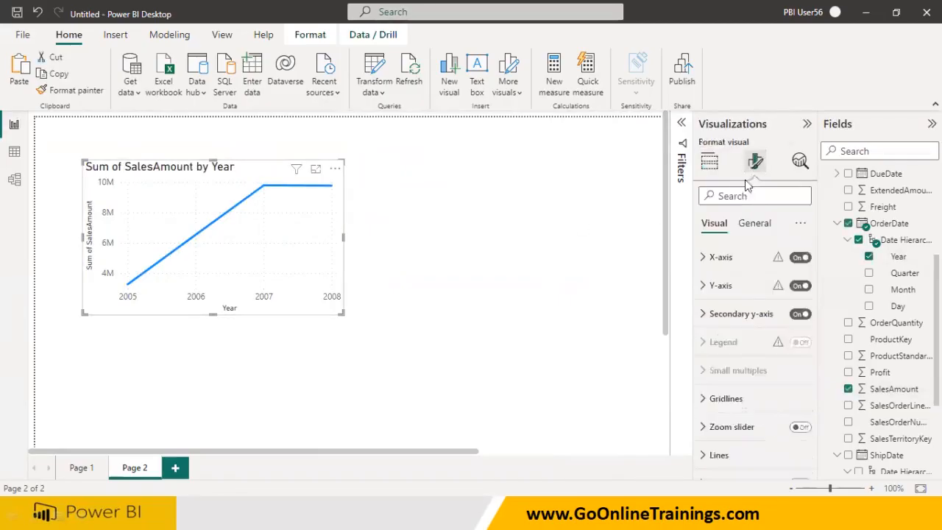
{"action": "left_click", "coordinate": [755, 223]}
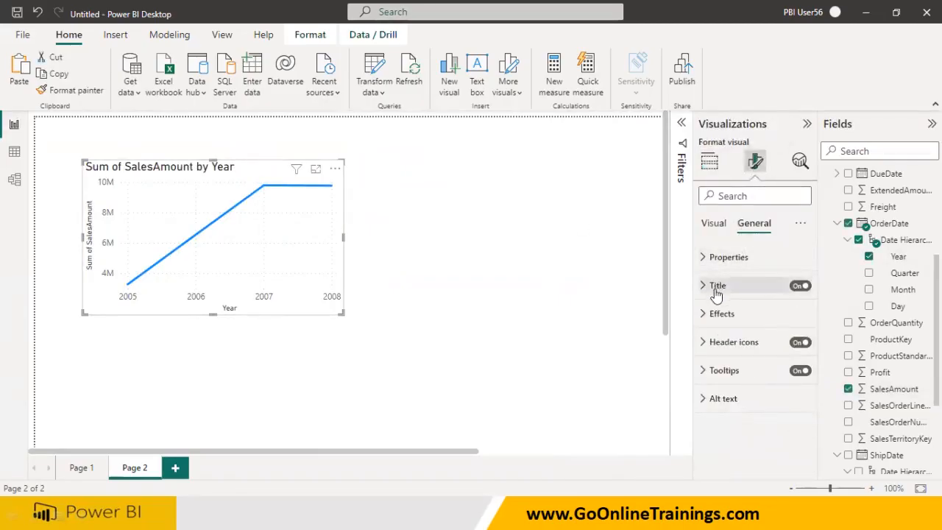
{"action": "left_click", "coordinate": [707, 314]}
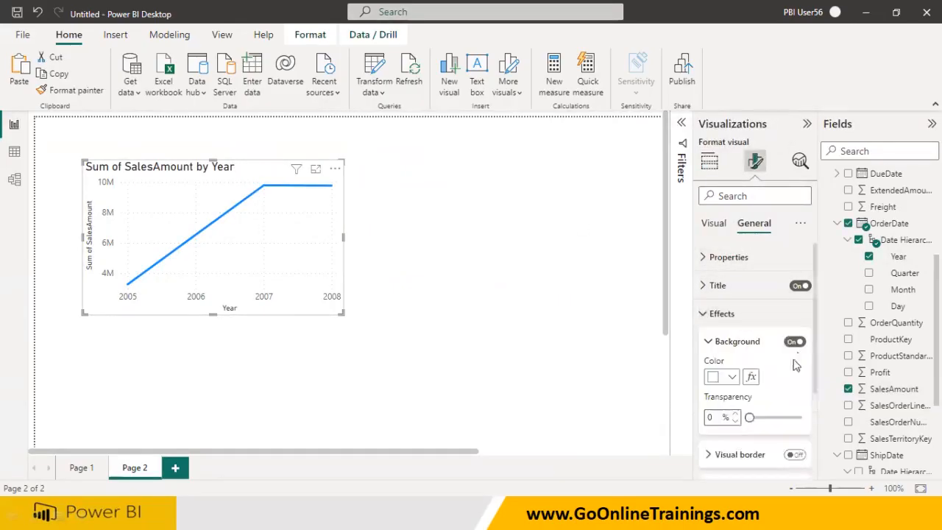
{"action": "left_click", "coordinate": [798, 455]}
{"action": "scroll", "coordinate": [802, 456], "scroll_direction": "down", "scroll_amount": 1}
{"action": "left_click", "coordinate": [795, 417]}
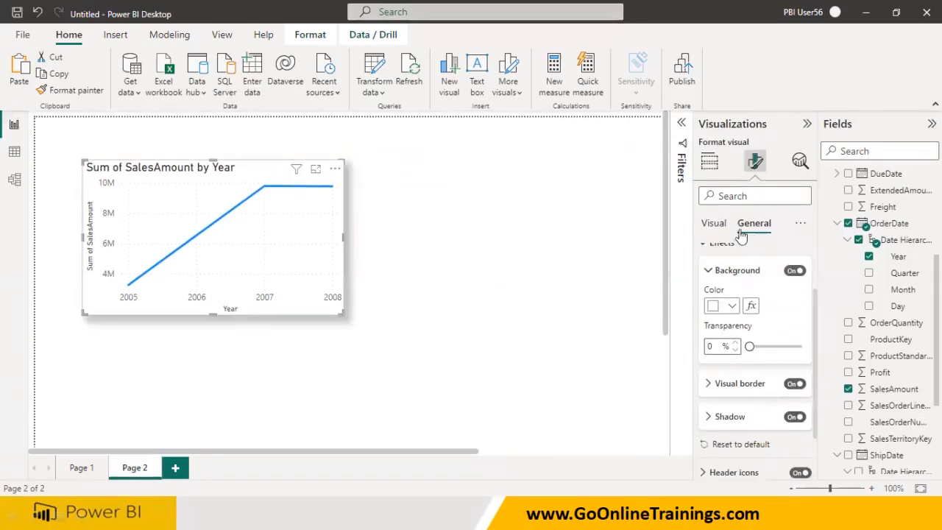
- Turn on data labels for the line chart on Page 2 and move the chart slightly left and down
{"action": "left_click", "coordinate": [718, 226]}
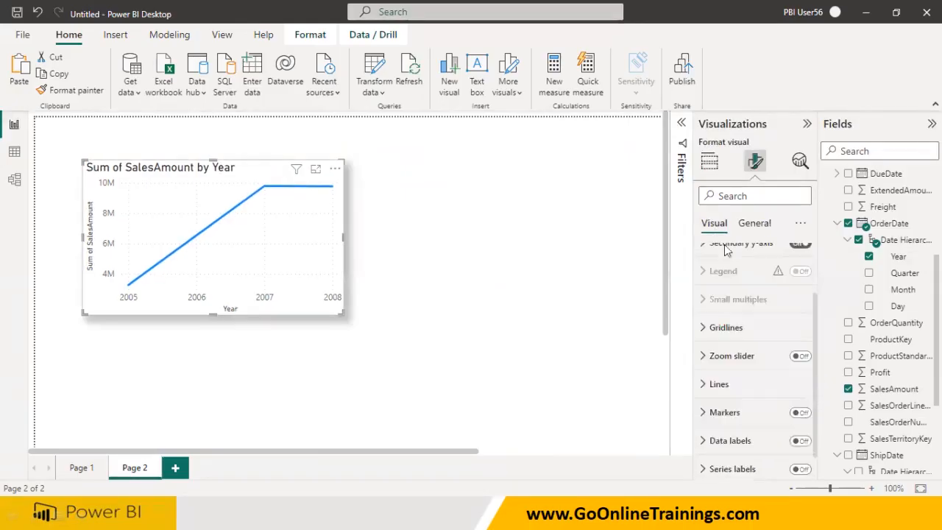
{"action": "left_click", "coordinate": [799, 441]}
{"action": "left_click", "coordinate": [435, 303]}
{"action": "left_click_drag", "start_coordinate": [305, 288], "coordinate": [279, 298]}
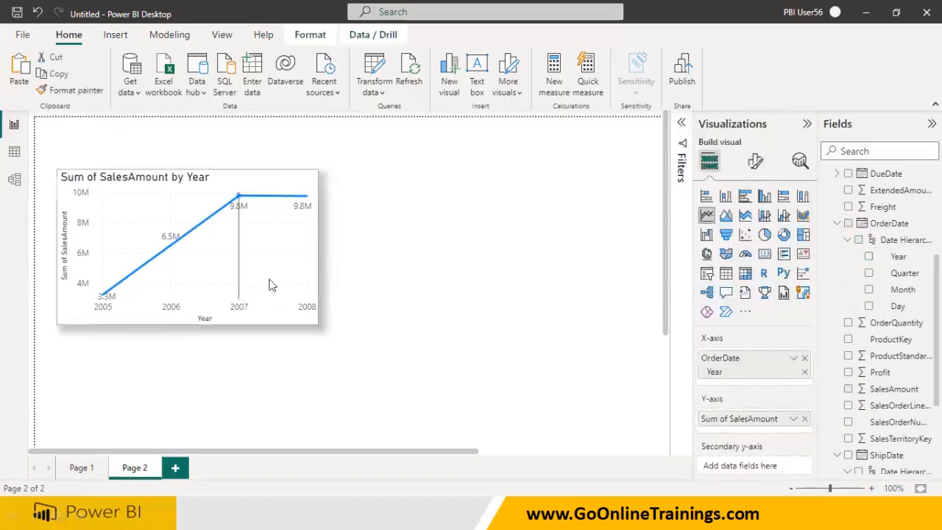
{"action": "left_click", "coordinate": [422, 303]}
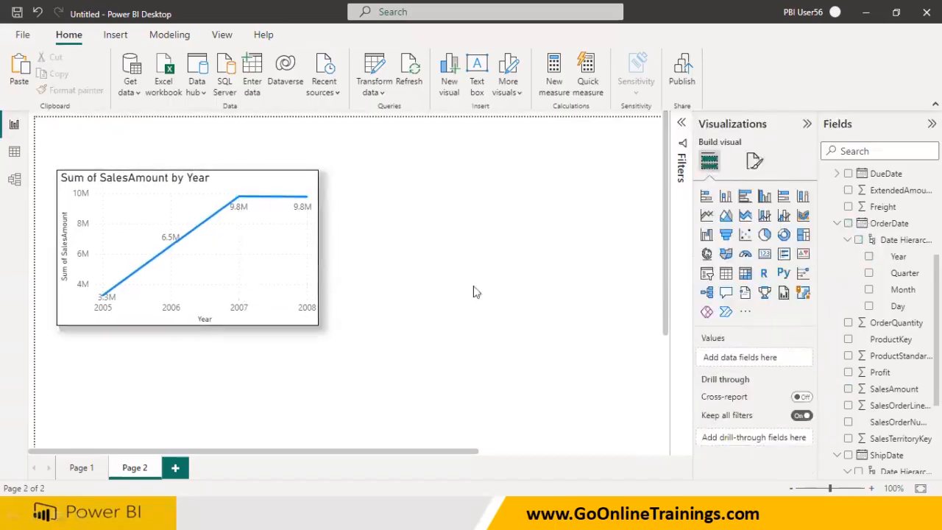
- Insert an area chart beside the line chart and plot the sum of SalesAmount by OrderDate Year in it
{"action": "left_click", "coordinate": [725, 217]}
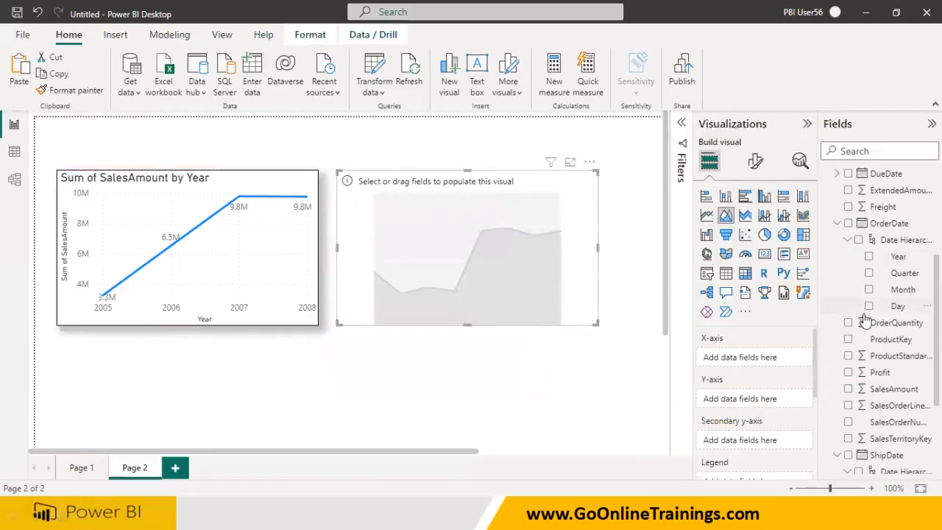
{"action": "left_click", "coordinate": [527, 353]}
{"action": "left_click", "coordinate": [535, 308]}
{"action": "left_click", "coordinate": [869, 256]}
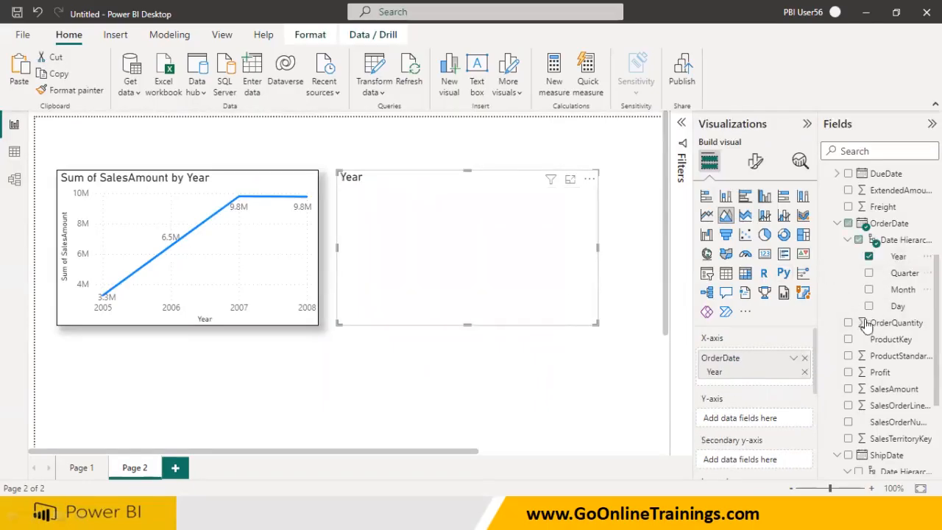
{"action": "left_click", "coordinate": [850, 390]}
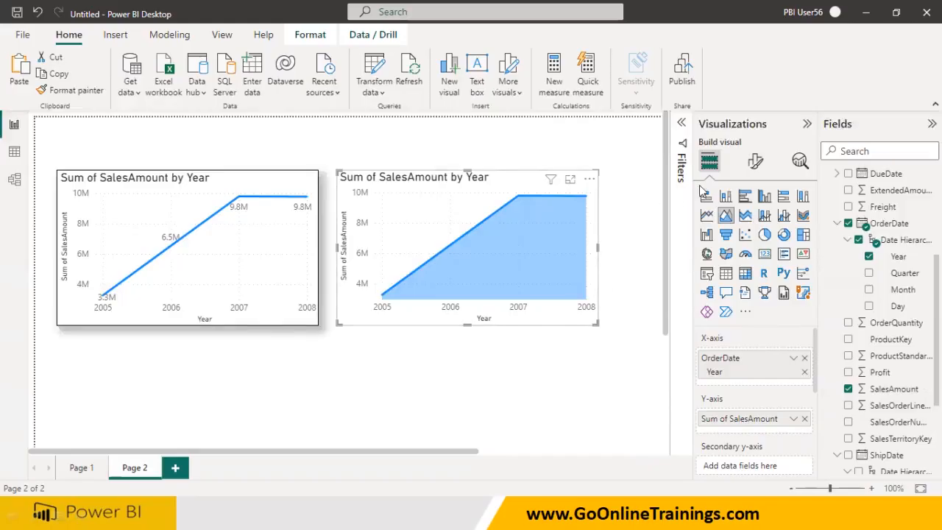
- Copy the line chart's formatting onto the new area chart with Format painter
{"action": "left_click", "coordinate": [298, 267]}
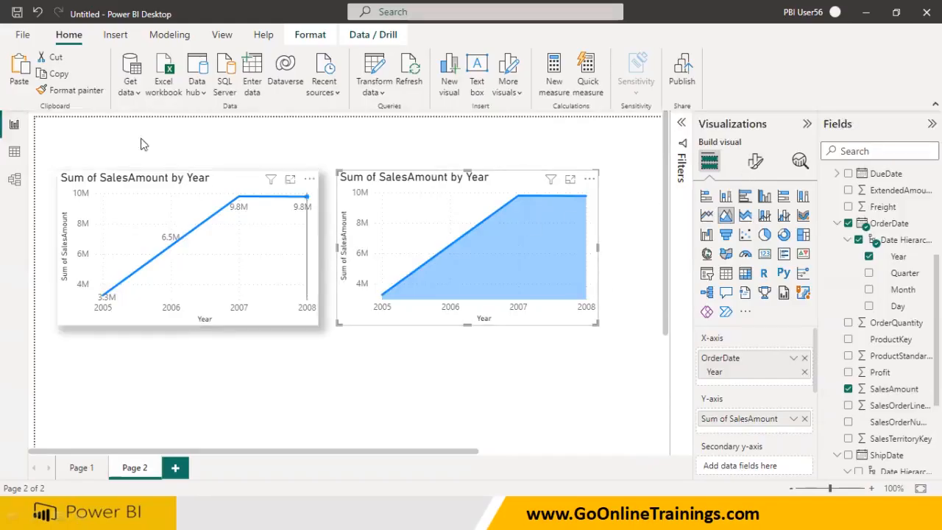
{"action": "left_click", "coordinate": [71, 91]}
{"action": "left_click", "coordinate": [405, 315]}
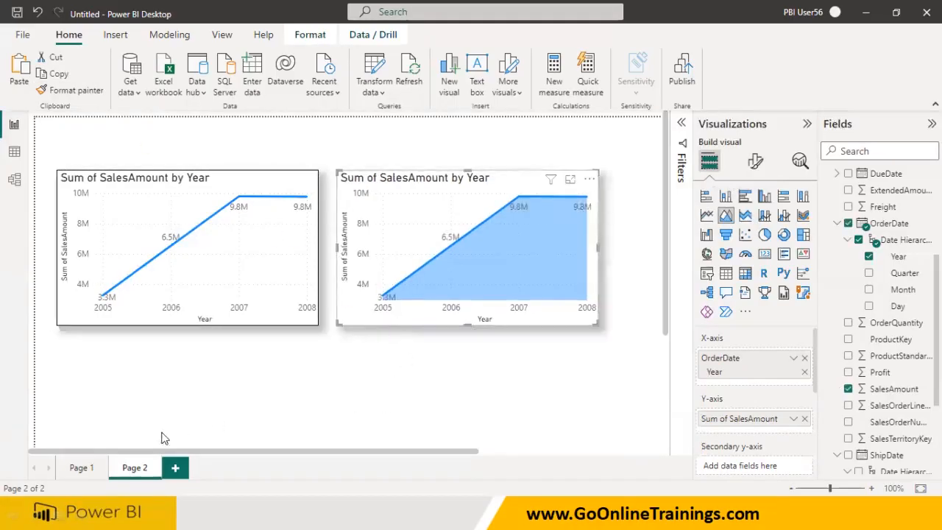
- Compare the line and area charts on Page 1 with those on Page 2
{"action": "left_click", "coordinate": [86, 467]}
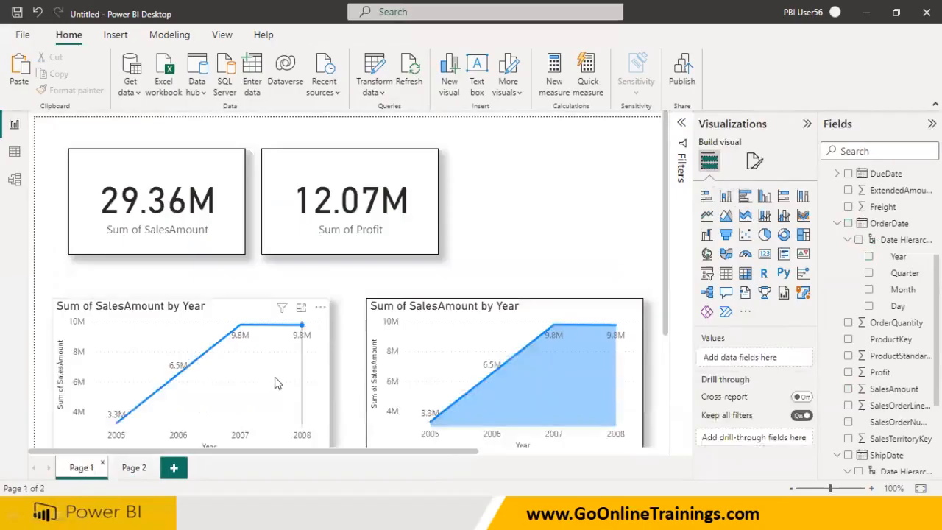
{"action": "left_click", "coordinate": [136, 470]}
{"action": "left_click", "coordinate": [83, 469]}
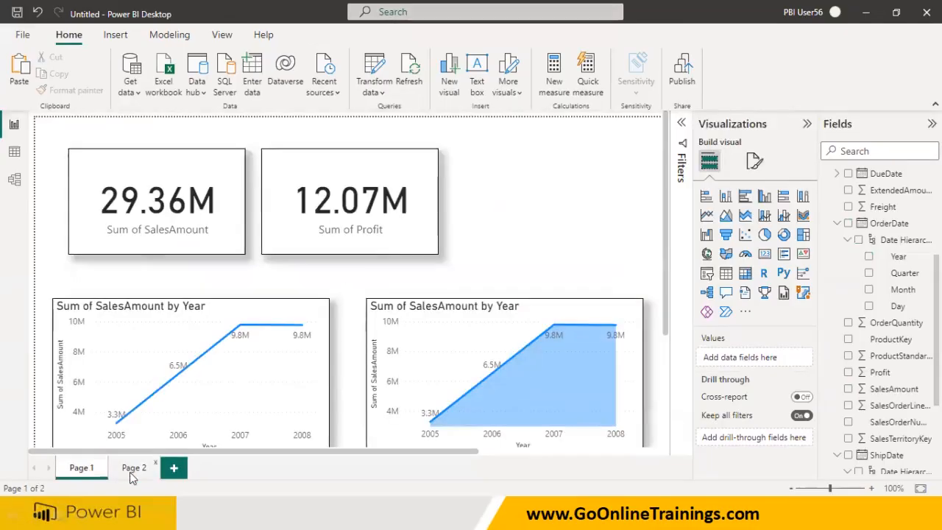
{"action": "left_click", "coordinate": [131, 471]}
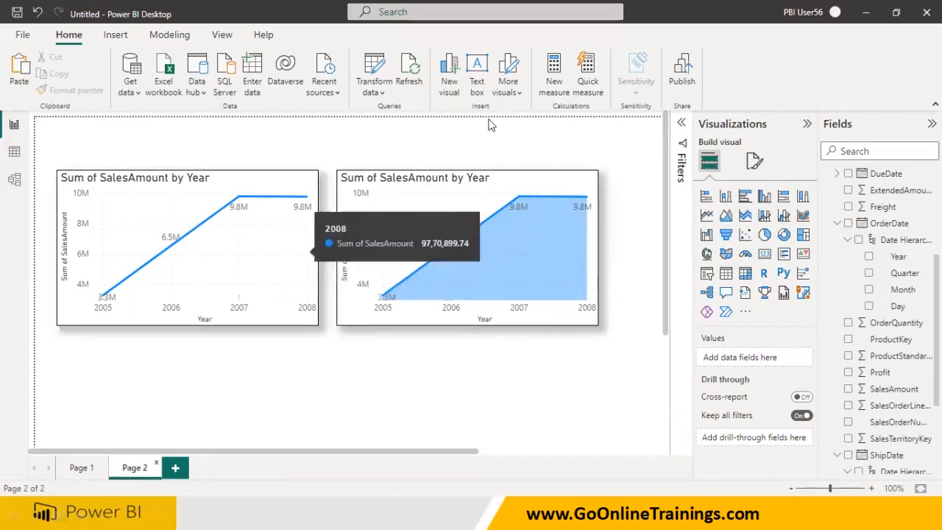
- Annotate the charts freehand as line chart and area chart, outline the area chart's fill, and clear the markings
{"action": "mouse_move", "coordinate": [141, 337]}
{"action": "left_mouse_down"}
{"action": "mouse_move", "coordinate": [139, 369]}
{"action": "mouse_move", "coordinate": [156, 357]}
{"action": "mouse_move", "coordinate": [206, 353]}
{"action": "mouse_move", "coordinate": [229, 375]}
{"action": "left_mouse_up"}
{"action": "left_click", "coordinate": [154, 346]}
{"action": "mouse_move", "coordinate": [390, 378]}
{"action": "left_mouse_down"}
{"action": "mouse_move", "coordinate": [421, 362]}
{"action": "mouse_move", "coordinate": [427, 385]}
{"action": "left_mouse_up"}
{"action": "mouse_move", "coordinate": [442, 361]}
{"action": "left_mouse_down"}
{"action": "mouse_move", "coordinate": [398, 372]}
{"action": "mouse_move", "coordinate": [451, 346]}
{"action": "mouse_move", "coordinate": [480, 385]}
{"action": "mouse_move", "coordinate": [503, 377]}
{"action": "left_mouse_up"}
{"action": "mouse_move", "coordinate": [411, 291]}
{"action": "left_mouse_down"}
{"action": "mouse_move", "coordinate": [493, 223]}
{"action": "mouse_move", "coordinate": [570, 212]}
{"action": "mouse_move", "coordinate": [617, 302]}
{"action": "mouse_move", "coordinate": [404, 296]}
{"action": "mouse_move", "coordinate": [447, 250]}
{"action": "left_mouse_up"}
{"action": "mouse_move", "coordinate": [503, 252]}
{"action": "left_mouse_down"}
{"action": "mouse_move", "coordinate": [492, 260]}
{"action": "mouse_move", "coordinate": [492, 292]}
{"action": "mouse_move", "coordinate": [508, 274]}
{"action": "mouse_move", "coordinate": [541, 276]}
{"action": "left_mouse_up"}
{"action": "mouse_move", "coordinate": [153, 275]}
{"action": "left_mouse_down"}
{"action": "mouse_move", "coordinate": [219, 233]}
{"action": "mouse_move", "coordinate": [316, 245]}
{"action": "mouse_move", "coordinate": [202, 279]}
{"action": "mouse_move", "coordinate": [162, 259]}
{"action": "left_mouse_up"}
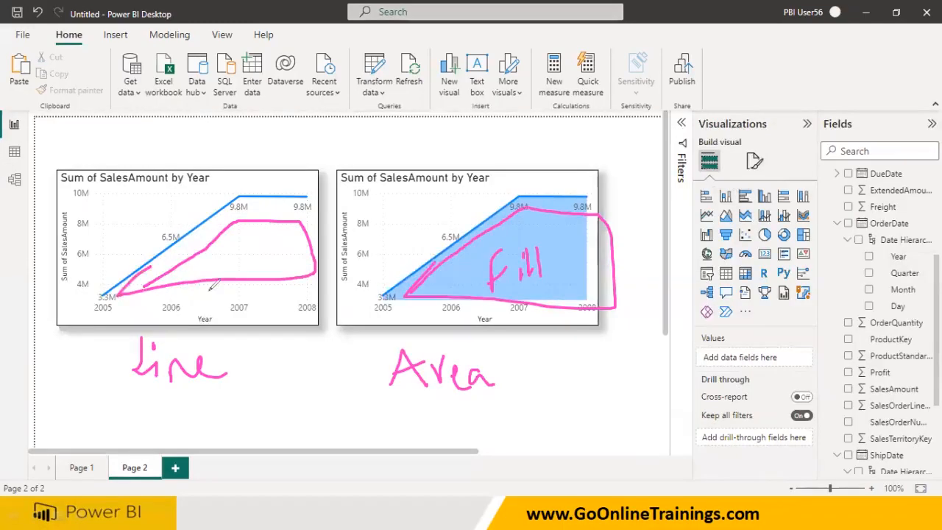
{"action": "left_click_drag", "start_coordinate": [560, 287], "coordinate": [559, 350]}
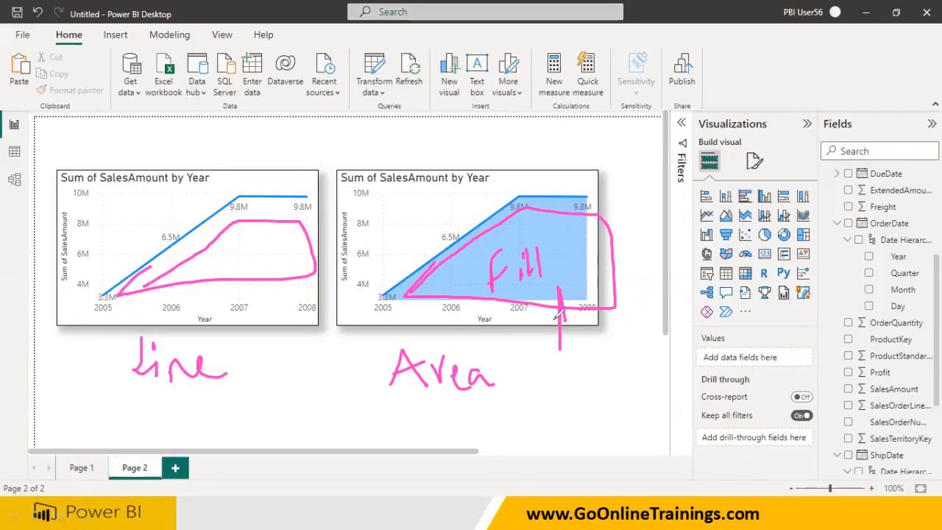
{"action": "left_click_drag", "start_coordinate": [698, 219], "coordinate": [715, 220]}
{"action": "mouse_move", "coordinate": [719, 208]}
{"action": "left_mouse_down"}
{"action": "mouse_move", "coordinate": [726, 230]}
{"action": "mouse_move", "coordinate": [740, 200]}
{"action": "left_mouse_up"}
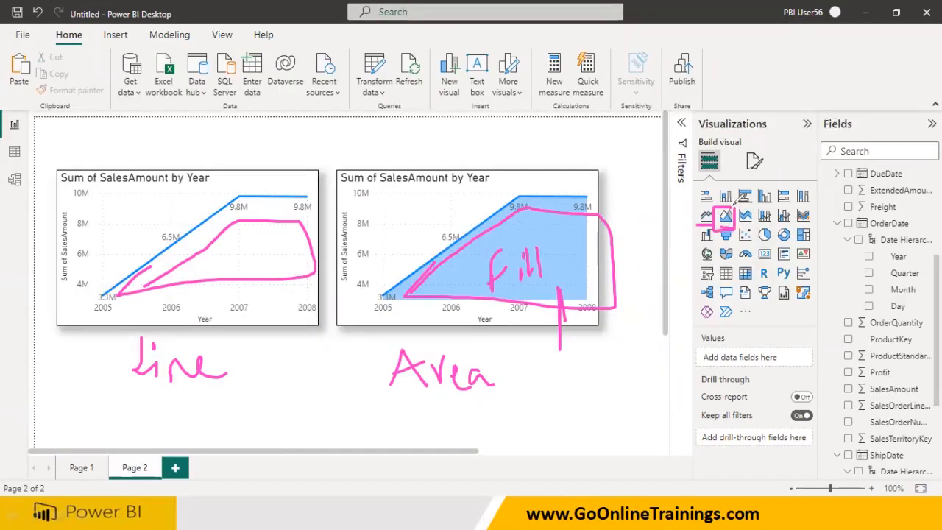
{"action": "mouse_move", "coordinate": [229, 358]}
{"action": "left_mouse_down"}
{"action": "mouse_move", "coordinate": [251, 331]}
{"action": "mouse_move", "coordinate": [287, 368]}
{"action": "mouse_move", "coordinate": [319, 351]}
{"action": "mouse_move", "coordinate": [315, 381]}
{"action": "left_mouse_up"}
{"action": "mouse_move", "coordinate": [522, 356]}
{"action": "left_mouse_down"}
{"action": "mouse_move", "coordinate": [543, 338]}
{"action": "mouse_move", "coordinate": [564, 368]}
{"action": "mouse_move", "coordinate": [611, 345]}
{"action": "mouse_move", "coordinate": [622, 364]}
{"action": "left_mouse_up"}
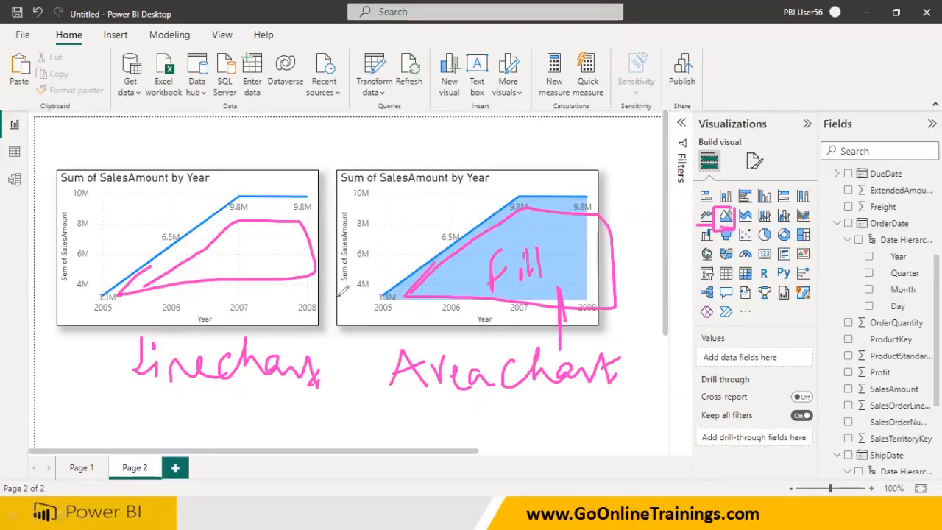
{"action": "mouse_move", "coordinate": [390, 293]}
{"action": "left_mouse_down"}
{"action": "mouse_move", "coordinate": [523, 208]}
{"action": "mouse_move", "coordinate": [598, 268]}
{"action": "mouse_move", "coordinate": [519, 305]}
{"action": "mouse_move", "coordinate": [365, 313]}
{"action": "mouse_move", "coordinate": [381, 287]}
{"action": "left_mouse_up"}
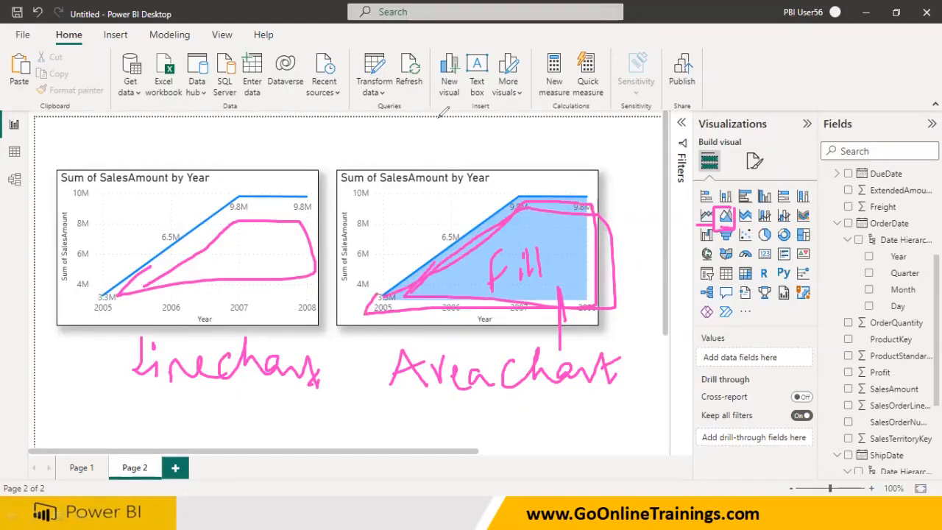
{"action": "key", "text": "Escape"}
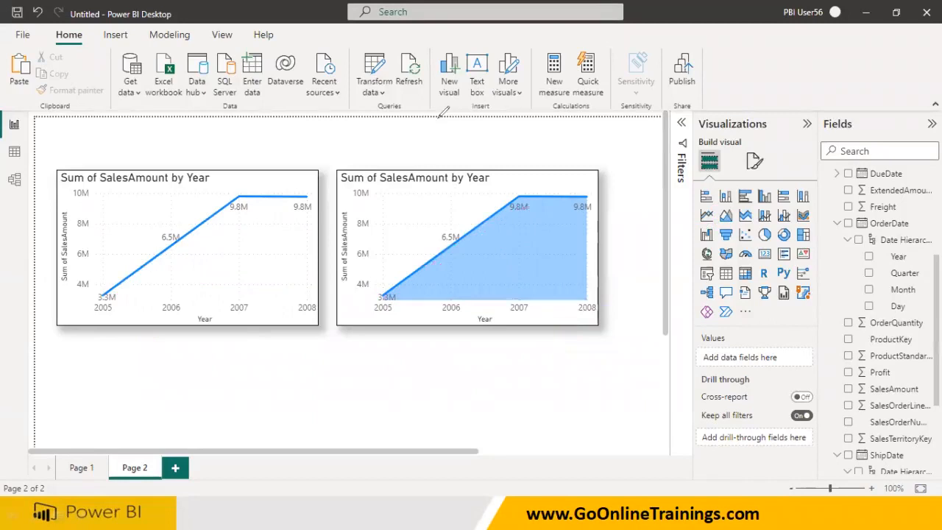
- Examine the area chart's available data field settings on Page 2 and view the matching charts on Page 1
{"action": "left_click", "coordinate": [570, 270]}
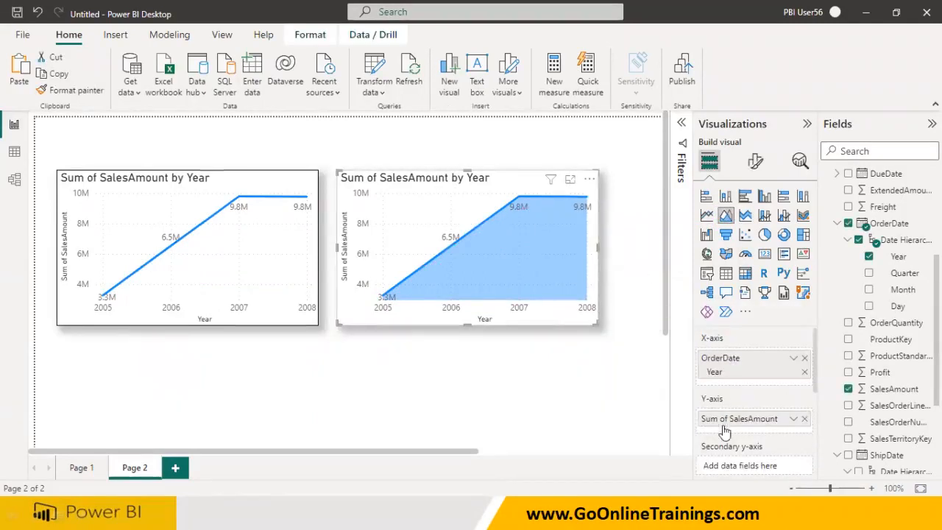
{"action": "scroll", "coordinate": [726, 441], "scroll_direction": "down", "scroll_amount": 2}
{"action": "scroll", "coordinate": [740, 462], "scroll_direction": "down", "scroll_amount": 3}
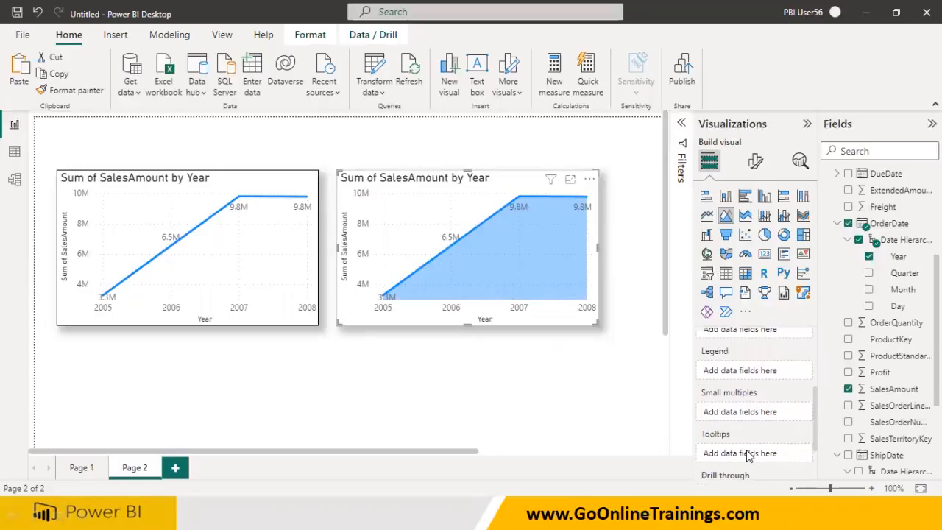
{"action": "scroll", "coordinate": [747, 457], "scroll_direction": "down", "scroll_amount": 1}
{"action": "scroll", "coordinate": [747, 455], "scroll_direction": "up", "scroll_amount": 6}
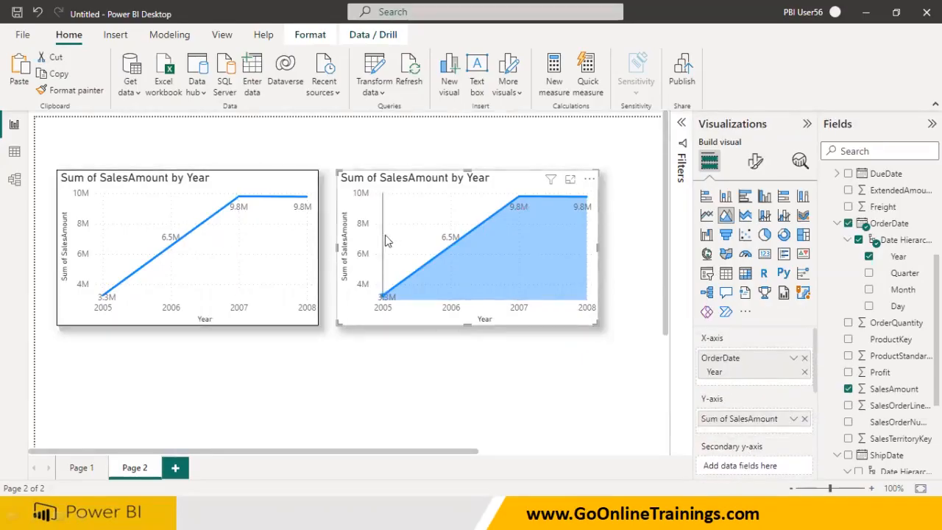
{"action": "mouse_move", "coordinate": [248, 258]}
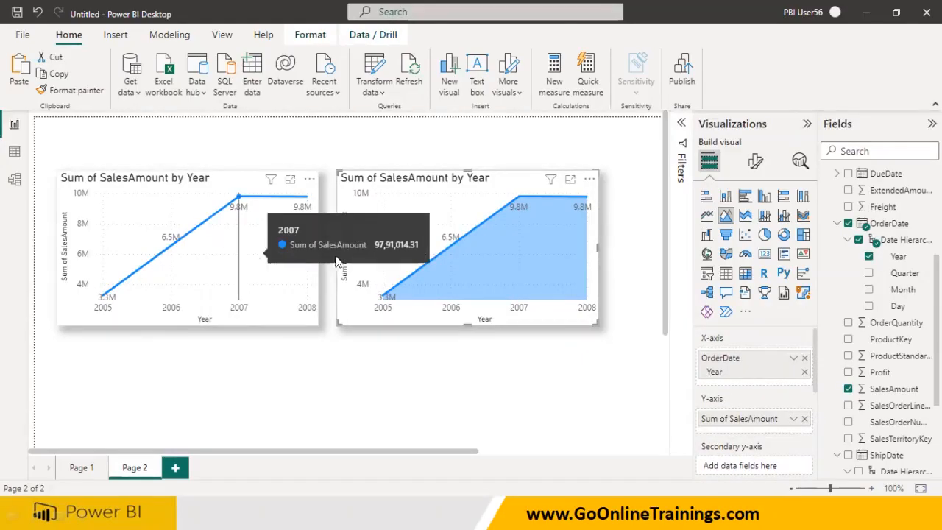
{"action": "left_click", "coordinate": [86, 473]}
{"action": "scroll", "coordinate": [410, 367], "scroll_direction": "down", "scroll_amount": 3}
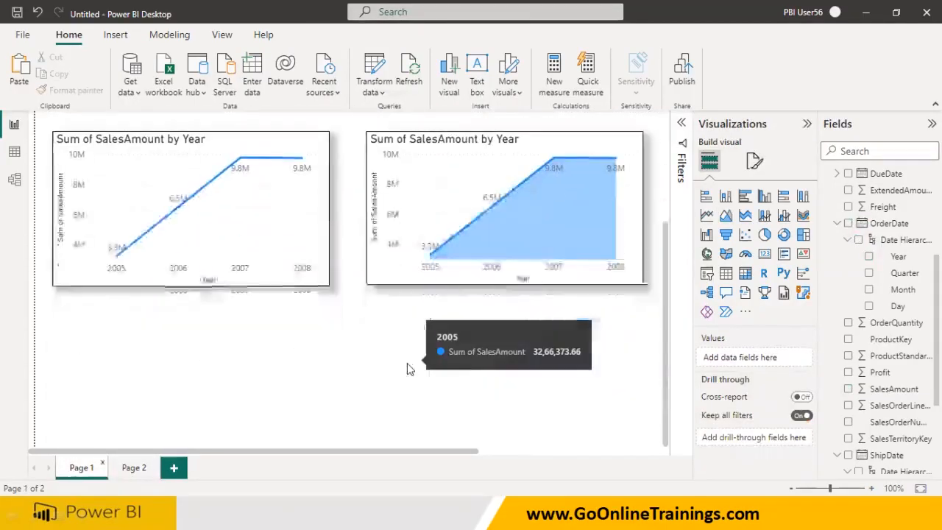
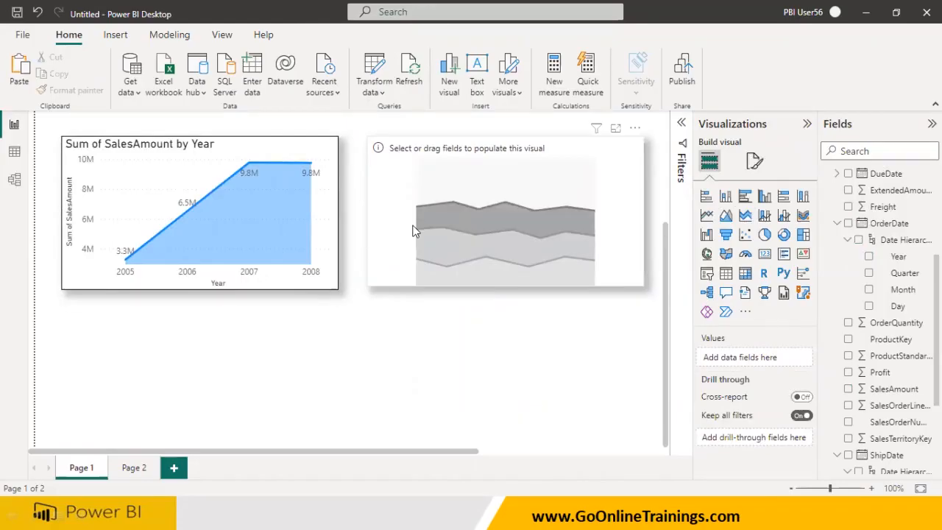
- Plot the sum of SalesAmount by OrderDate Year in the empty stacked area chart on Page 1
{"action": "left_click", "coordinate": [871, 258]}
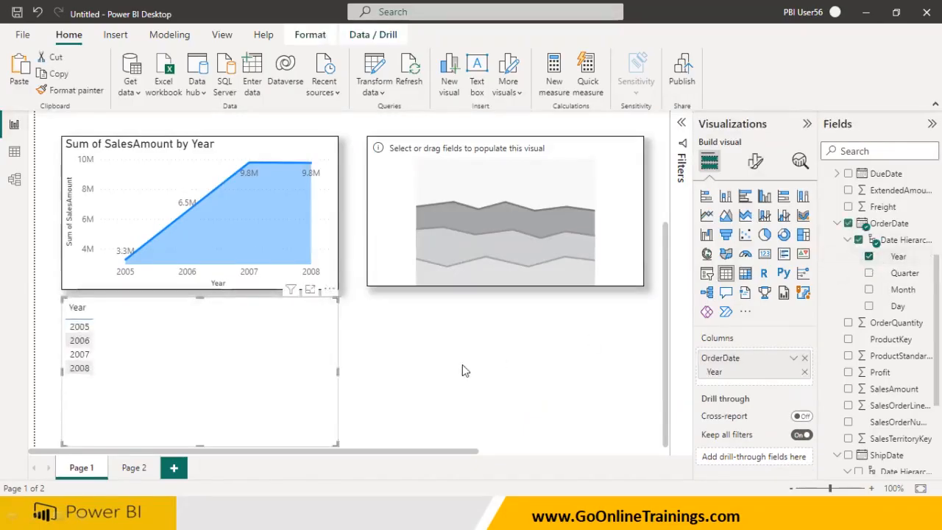
{"action": "key", "text": "Delete"}
{"action": "left_click", "coordinate": [626, 273]}
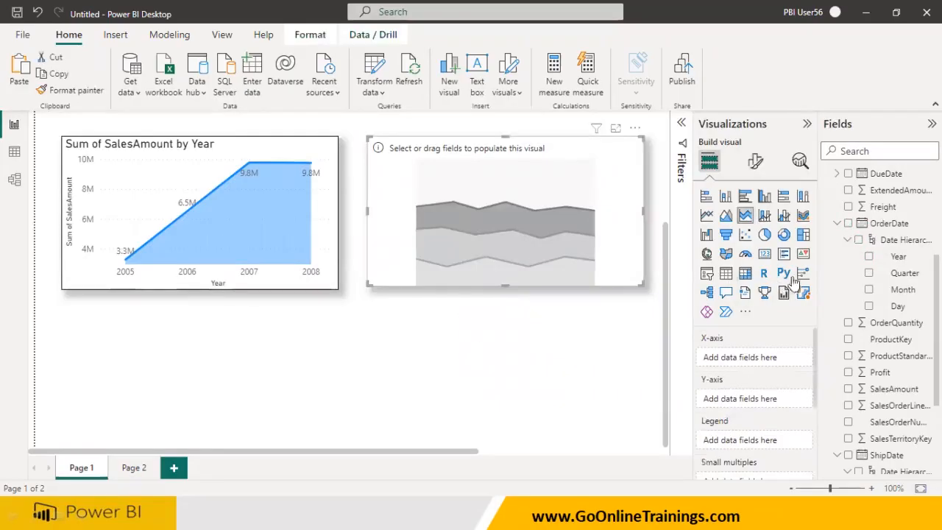
{"action": "left_click", "coordinate": [870, 257]}
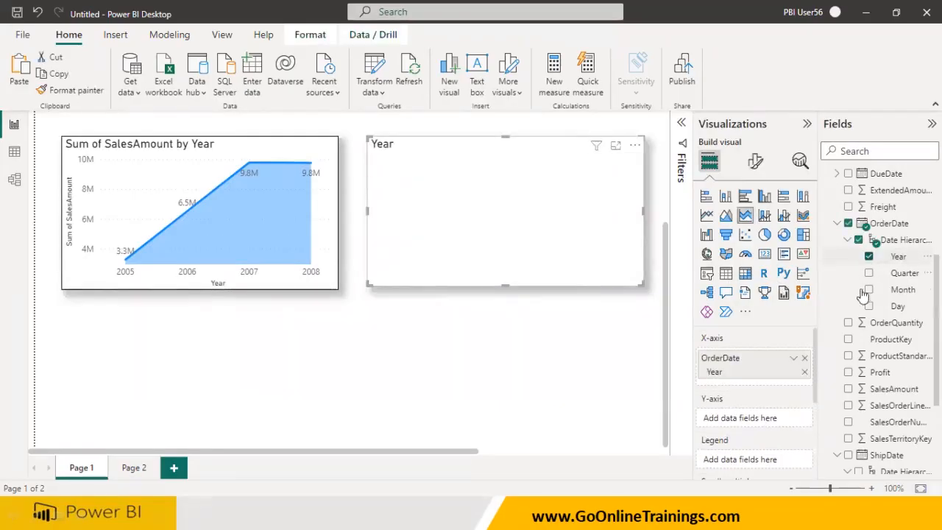
{"action": "left_click", "coordinate": [848, 389]}
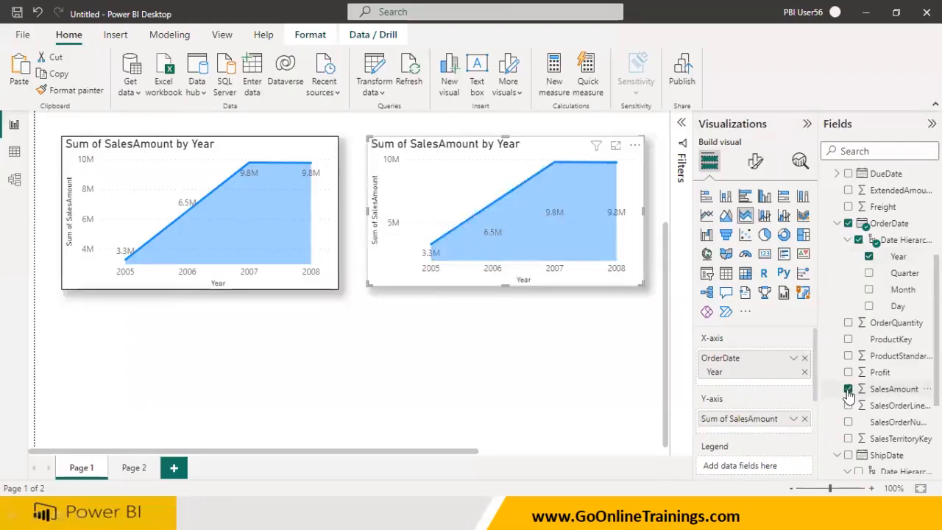
- Compare the area and stacked area charts, and view the slide "Area Chart Vs. Stacked Area Chart"
{"action": "mouse_move", "coordinate": [566, 234]}
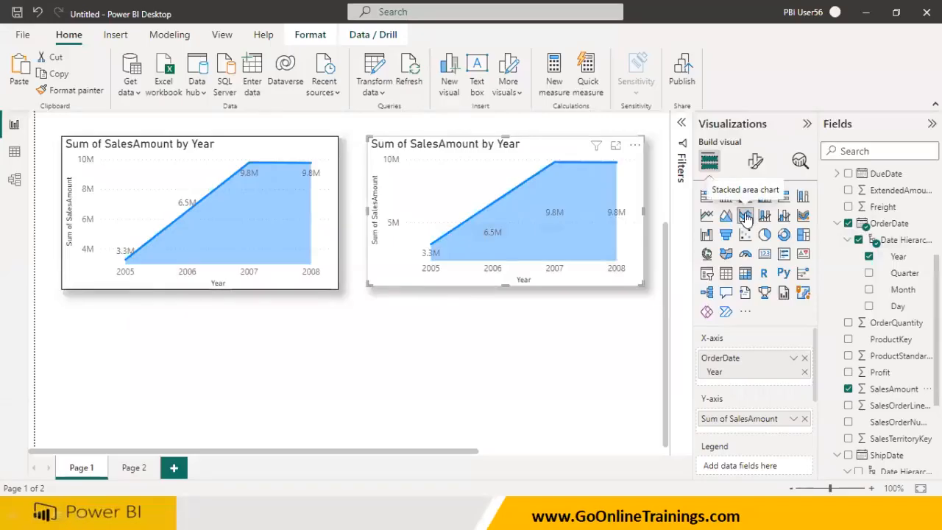
{"action": "mouse_move", "coordinate": [313, 227]}
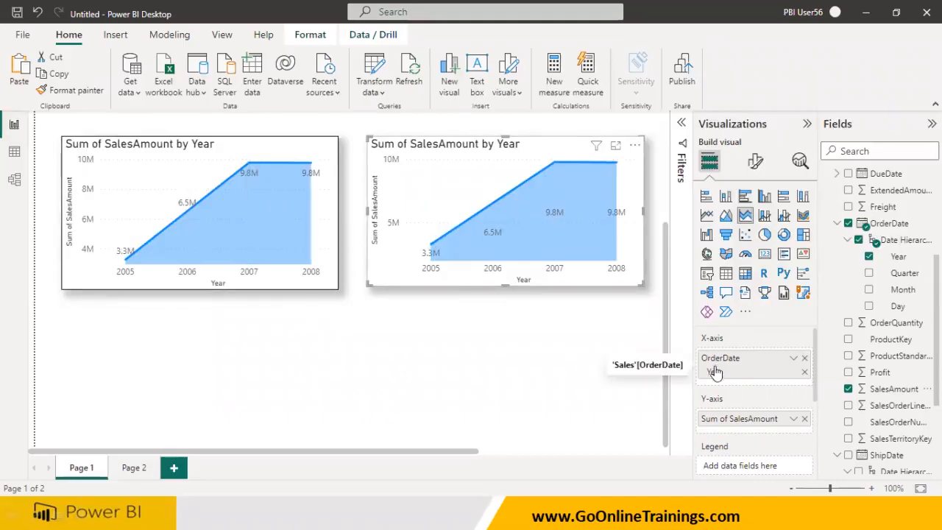
{"action": "left_click", "coordinate": [372, 509]}
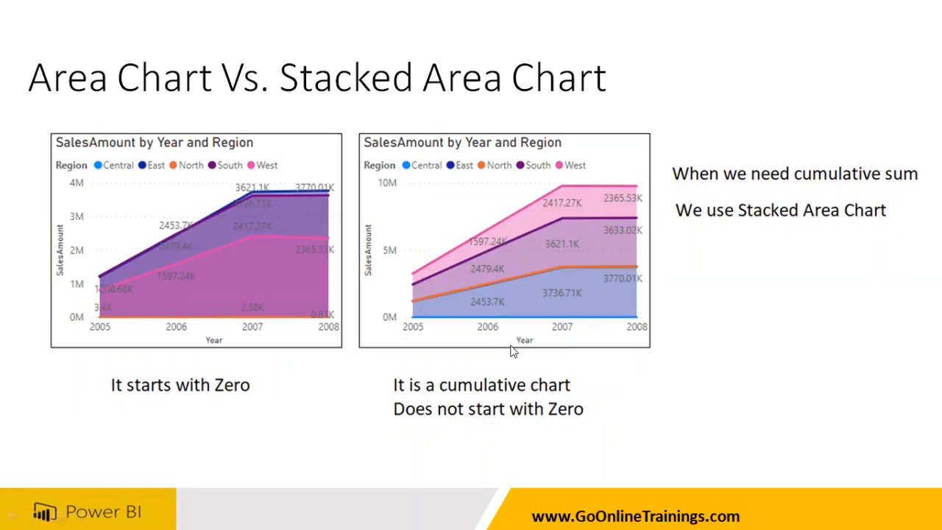
{"action": "key", "text": "alt+Tab"}
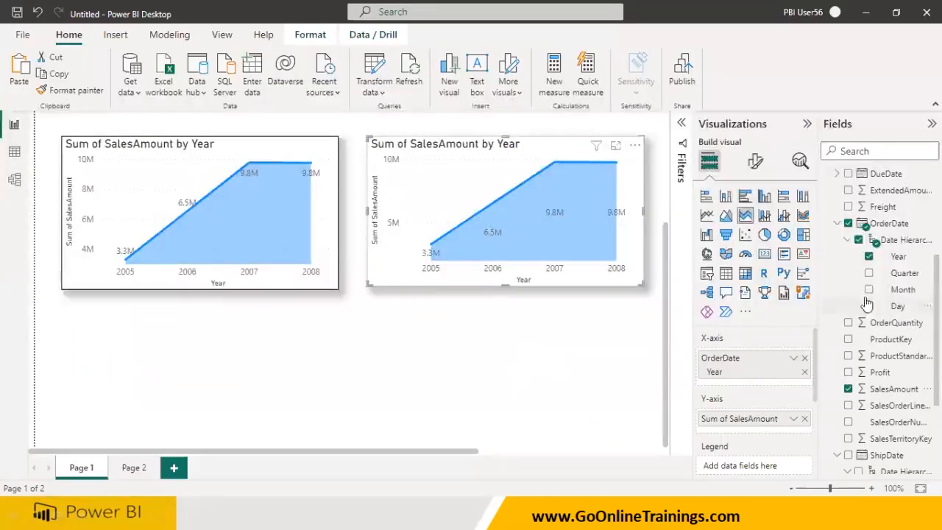
- Add the Customer table's Region field to the legend of the area chart on Page 1
{"action": "scroll", "coordinate": [854, 265], "scroll_direction": "up", "scroll_amount": 3}
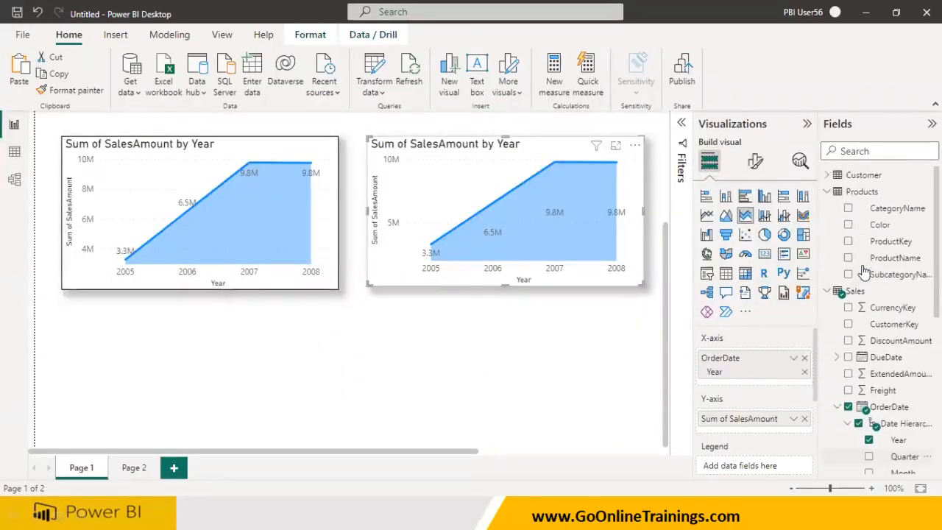
{"action": "left_click", "coordinate": [827, 175]}
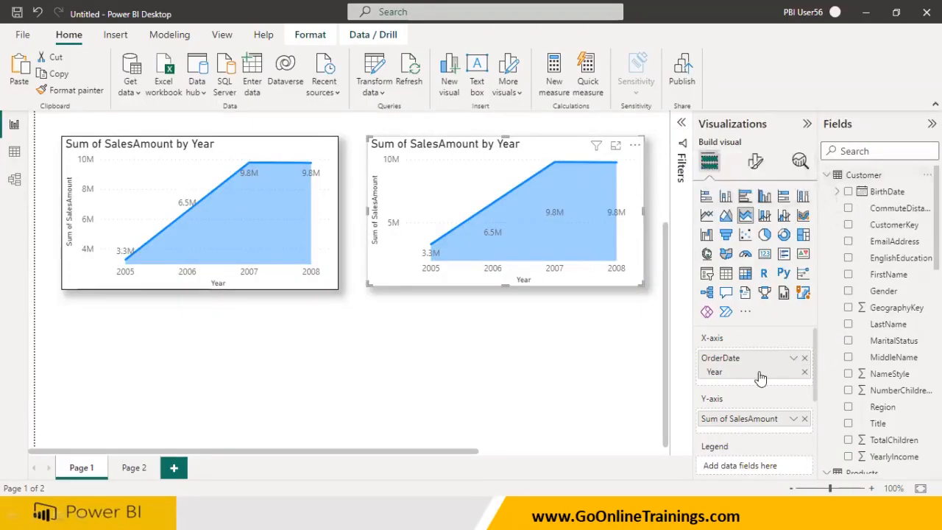
{"action": "scroll", "coordinate": [758, 377], "scroll_direction": "down", "scroll_amount": 1}
{"action": "left_click", "coordinate": [286, 283]}
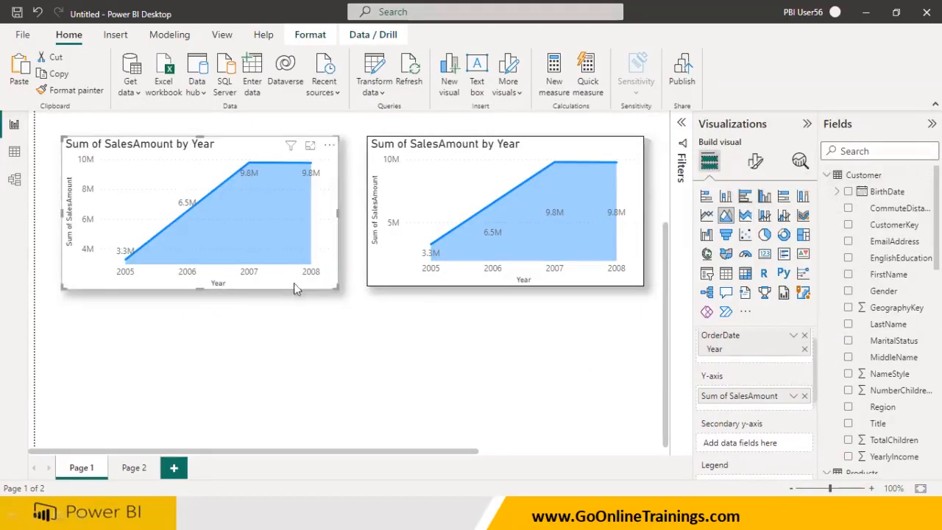
{"action": "scroll", "coordinate": [751, 371], "scroll_direction": "down", "scroll_amount": 2}
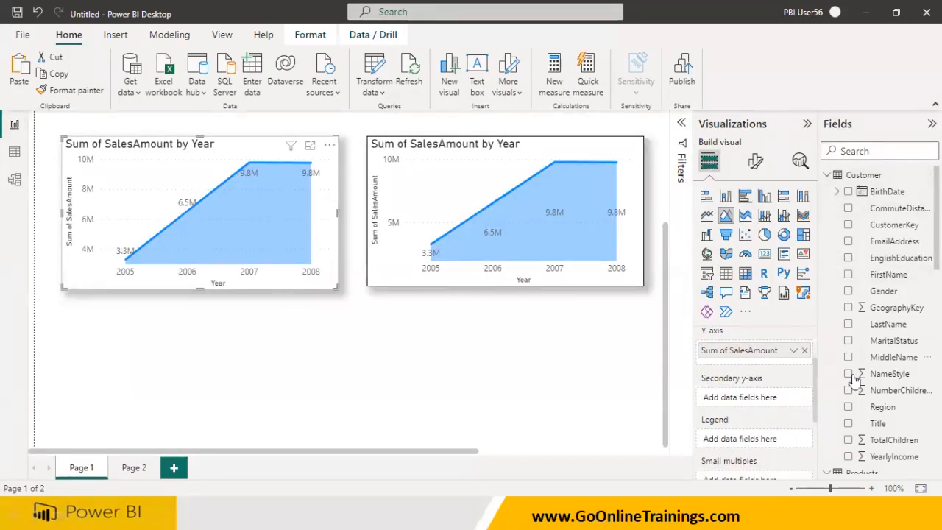
{"action": "left_click_drag", "start_coordinate": [872, 411], "coordinate": [770, 439]}
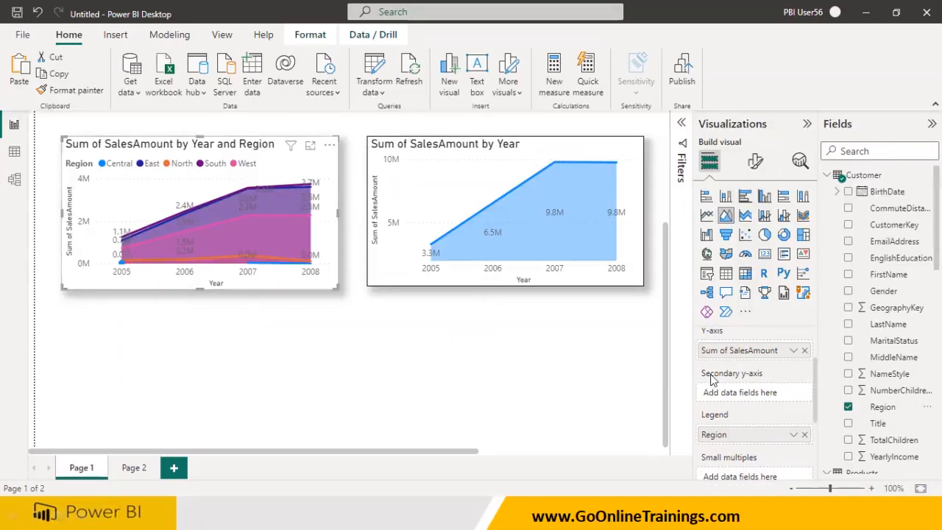
- Add the Region field to the stacked area chart's legend
{"action": "left_click", "coordinate": [602, 287]}
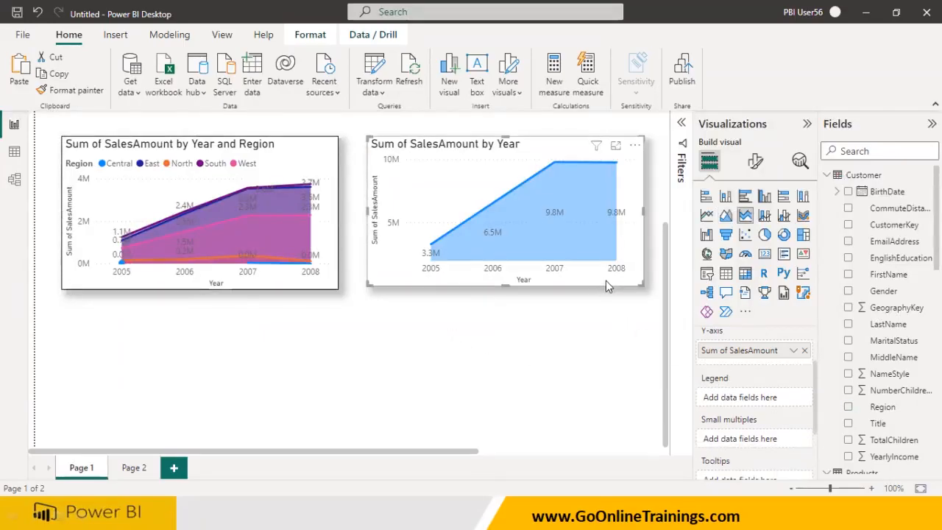
{"action": "mouse_move", "coordinate": [877, 410]}
{"action": "left_mouse_down"}
{"action": "mouse_move", "coordinate": [793, 430]}
{"action": "mouse_move", "coordinate": [876, 418]}
{"action": "left_mouse_up"}
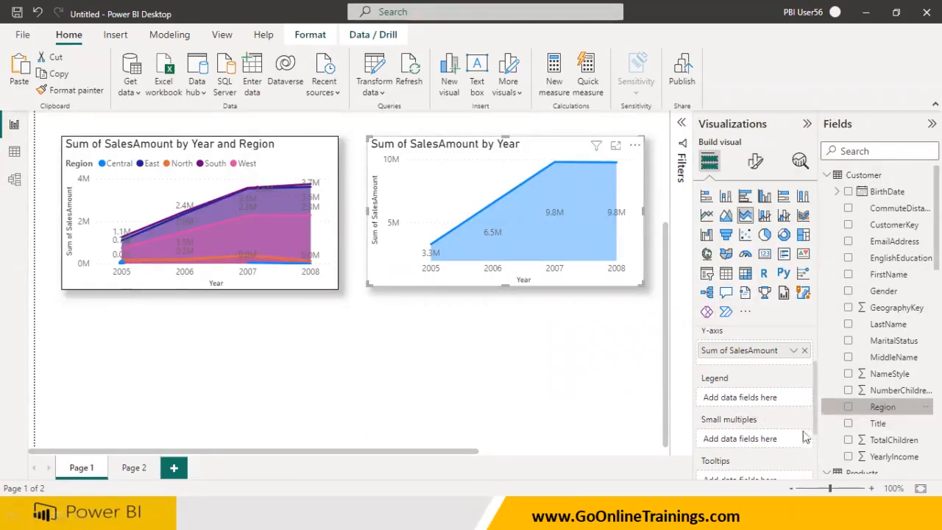
{"action": "scroll", "coordinate": [780, 422], "scroll_direction": "down", "scroll_amount": 2}
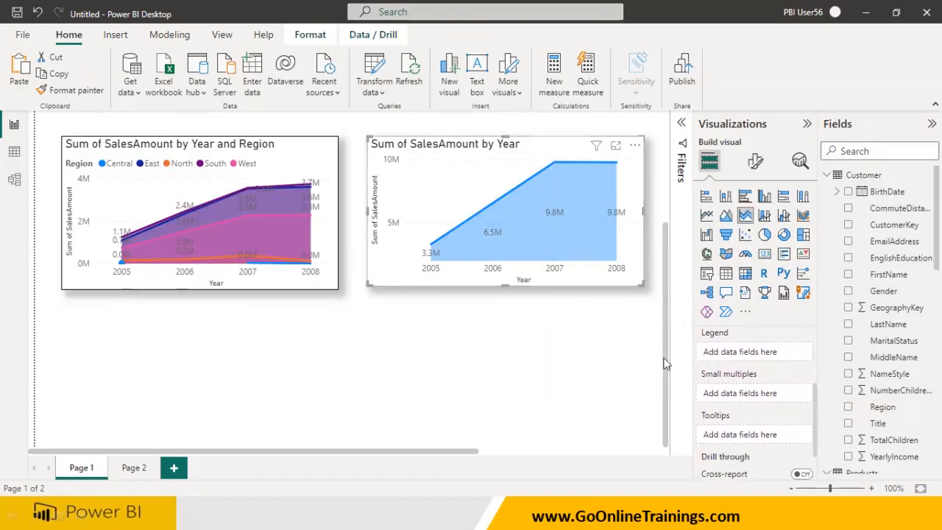
{"action": "scroll", "coordinate": [728, 404], "scroll_direction": "down", "scroll_amount": 2}
{"action": "scroll", "coordinate": [728, 404], "scroll_direction": "up", "scroll_amount": 1}
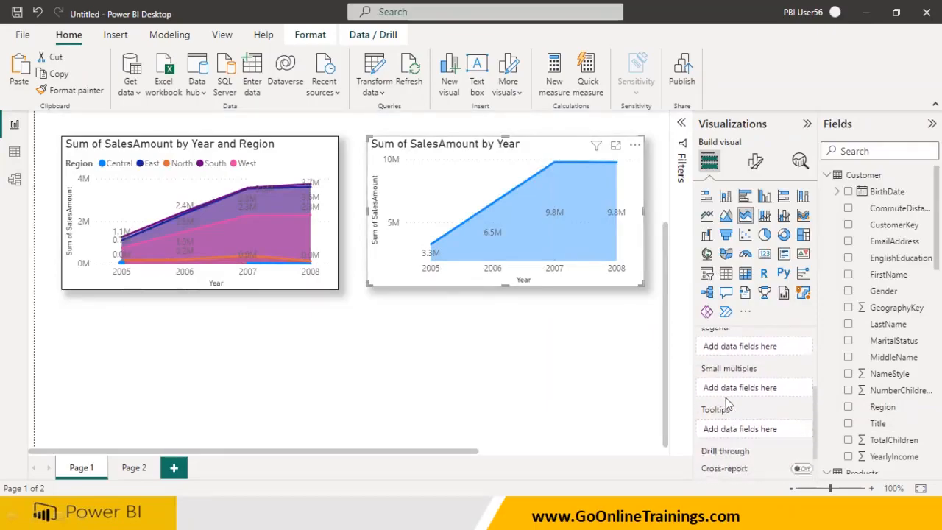
{"action": "scroll", "coordinate": [727, 404], "scroll_direction": "up", "scroll_amount": 2}
{"action": "left_click_drag", "start_coordinate": [880, 407], "coordinate": [764, 382]}
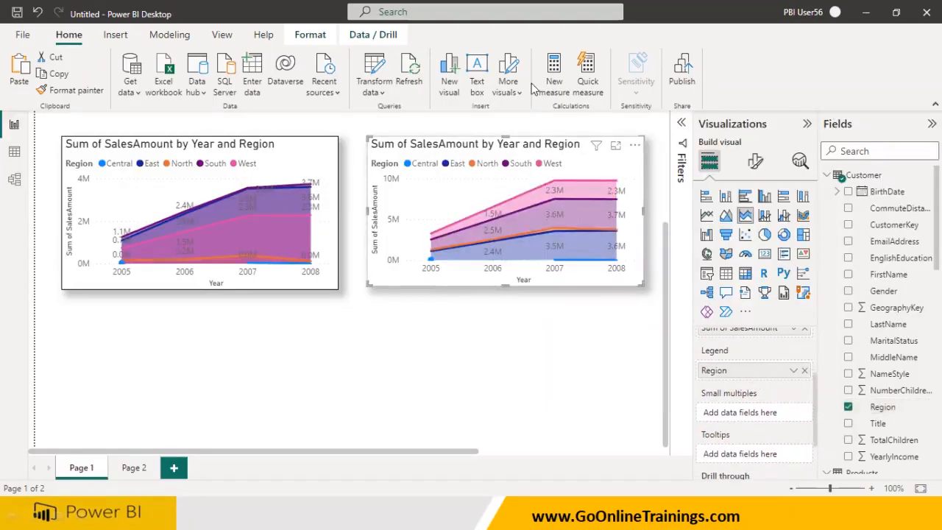
- Underline the y-axis values freehand on both the area chart and the stacked area chart
{"action": "left_click_drag", "start_coordinate": [70, 275], "coordinate": [94, 273]}
{"action": "left_click_drag", "start_coordinate": [73, 232], "coordinate": [94, 231]}
{"action": "left_click_drag", "start_coordinate": [77, 187], "coordinate": [111, 186]}
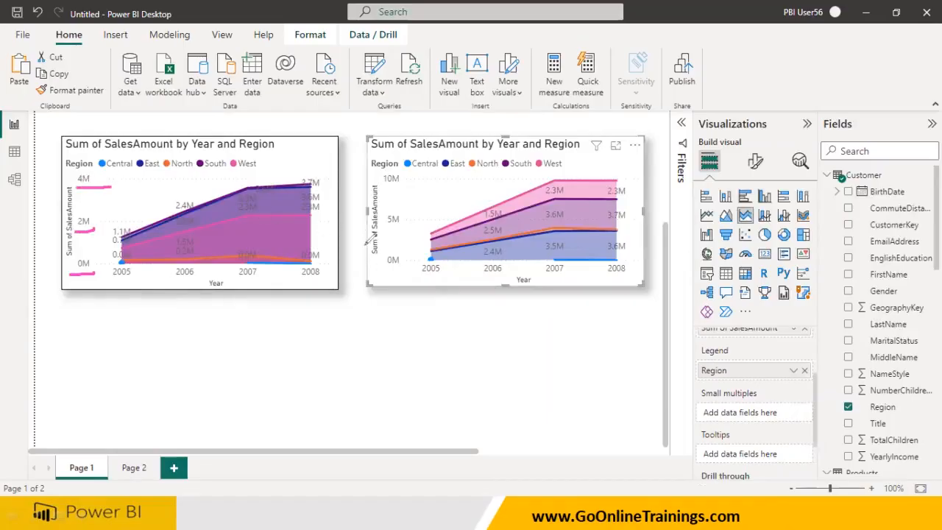
{"action": "left_click_drag", "start_coordinate": [376, 271], "coordinate": [410, 270]}
{"action": "left_click_drag", "start_coordinate": [385, 228], "coordinate": [404, 227]}
{"action": "left_click_drag", "start_coordinate": [383, 190], "coordinate": [411, 188]}
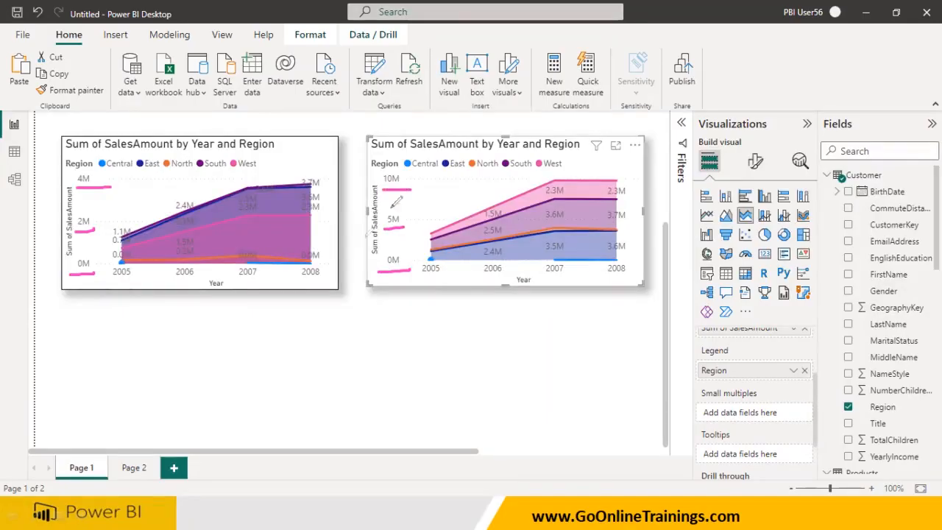
- Circle the Year axis title and Region legend title on both charts, and underline SalesAmount in the stacked area chart's title
{"action": "mouse_move", "coordinate": [206, 289]}
{"action": "left_mouse_down"}
{"action": "mouse_move", "coordinate": [247, 291]}
{"action": "mouse_move", "coordinate": [213, 272]}
{"action": "mouse_move", "coordinate": [208, 293]}
{"action": "left_mouse_up"}
{"action": "mouse_move", "coordinate": [63, 168]}
{"action": "left_mouse_down"}
{"action": "mouse_move", "coordinate": [97, 160]}
{"action": "mouse_move", "coordinate": [70, 153]}
{"action": "mouse_move", "coordinate": [61, 174]}
{"action": "left_mouse_up"}
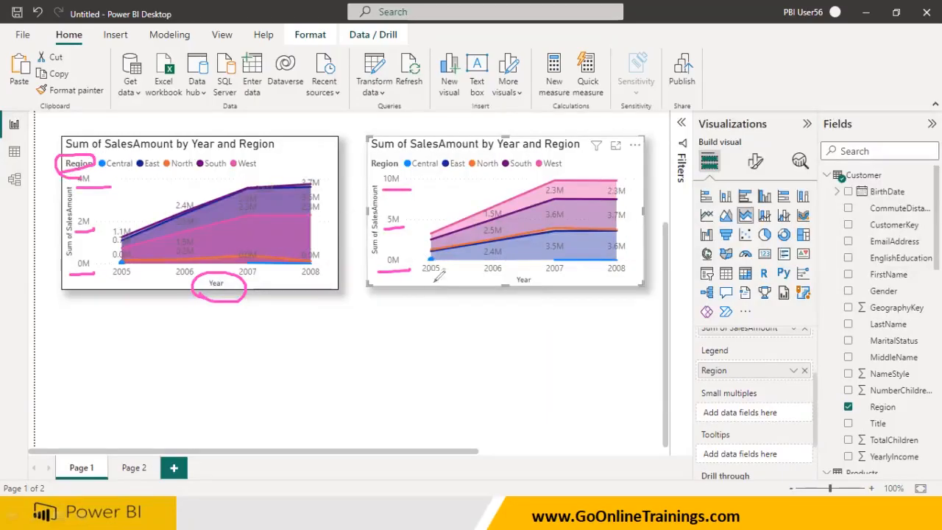
{"action": "mouse_move", "coordinate": [500, 283]}
{"action": "left_mouse_down"}
{"action": "mouse_move", "coordinate": [536, 267]}
{"action": "mouse_move", "coordinate": [507, 289]}
{"action": "left_mouse_up"}
{"action": "mouse_move", "coordinate": [365, 169]}
{"action": "left_mouse_down"}
{"action": "mouse_move", "coordinate": [412, 160]}
{"action": "mouse_move", "coordinate": [355, 173]}
{"action": "left_mouse_up"}
{"action": "left_click_drag", "start_coordinate": [399, 152], "coordinate": [486, 147]}
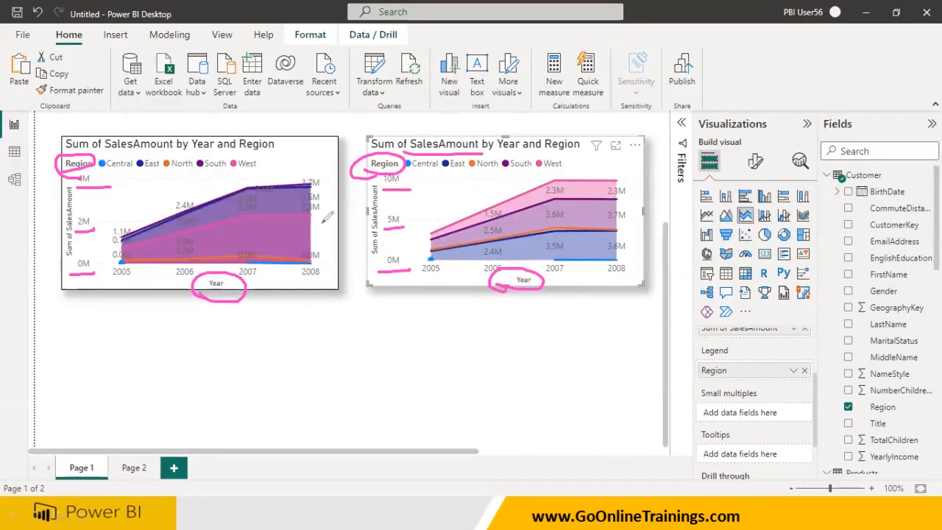
- Handwrite "Fill" below the area chart and "Stacked" below the stacked area chart
{"action": "mouse_move", "coordinate": [157, 328]}
{"action": "left_mouse_down"}
{"action": "mouse_move", "coordinate": [157, 365]}
{"action": "mouse_move", "coordinate": [171, 337]}
{"action": "mouse_move", "coordinate": [181, 361]}
{"action": "left_mouse_up"}
{"action": "left_click", "coordinate": [182, 322]}
{"action": "mouse_move", "coordinate": [193, 318]}
{"action": "left_mouse_down"}
{"action": "mouse_move", "coordinate": [194, 361]}
{"action": "mouse_move", "coordinate": [207, 359]}
{"action": "left_mouse_up"}
{"action": "mouse_move", "coordinate": [486, 316]}
{"action": "left_mouse_down"}
{"action": "mouse_move", "coordinate": [477, 355]}
{"action": "mouse_move", "coordinate": [452, 350]}
{"action": "left_mouse_up"}
{"action": "mouse_move", "coordinate": [491, 318]}
{"action": "left_mouse_down"}
{"action": "mouse_move", "coordinate": [495, 352]}
{"action": "mouse_move", "coordinate": [510, 324]}
{"action": "left_mouse_up"}
{"action": "mouse_move", "coordinate": [521, 329]}
{"action": "left_mouse_down"}
{"action": "mouse_move", "coordinate": [512, 337]}
{"action": "mouse_move", "coordinate": [567, 340]}
{"action": "mouse_move", "coordinate": [579, 324]}
{"action": "mouse_move", "coordinate": [624, 339]}
{"action": "left_mouse_up"}
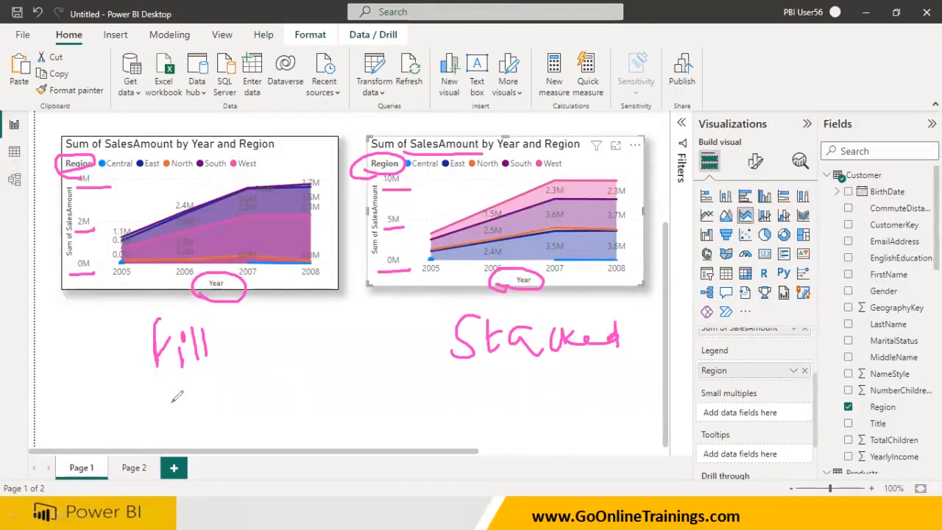
- Handwrite the sample values x – 10 and y – 15 beneath the word "Fill"
{"action": "mouse_move", "coordinate": [169, 395]}
{"action": "left_mouse_down"}
{"action": "mouse_move", "coordinate": [200, 401]}
{"action": "mouse_move", "coordinate": [180, 417]}
{"action": "left_mouse_up"}
{"action": "mouse_move", "coordinate": [209, 390]}
{"action": "left_mouse_down"}
{"action": "mouse_move", "coordinate": [235, 397]}
{"action": "mouse_move", "coordinate": [254, 388]}
{"action": "mouse_move", "coordinate": [257, 373]}
{"action": "left_mouse_up"}
{"action": "left_click_drag", "start_coordinate": [189, 412], "coordinate": [199, 428]}
{"action": "left_click_drag", "start_coordinate": [215, 413], "coordinate": [202, 448]}
{"action": "mouse_move", "coordinate": [221, 427]}
{"action": "left_mouse_down"}
{"action": "mouse_move", "coordinate": [243, 416]}
{"action": "mouse_move", "coordinate": [271, 416]}
{"action": "mouse_move", "coordinate": [266, 426]}
{"action": "left_mouse_up"}
{"action": "left_click_drag", "start_coordinate": [269, 403], "coordinate": [280, 401]}
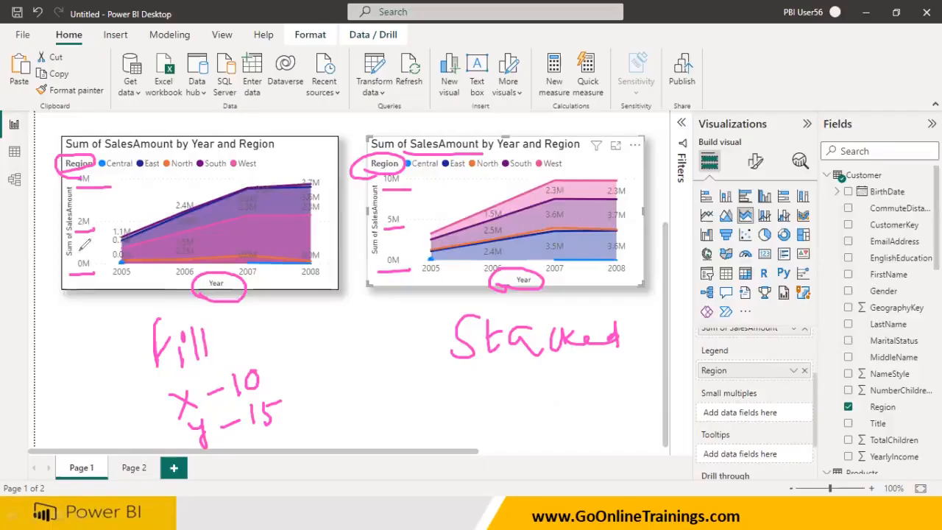
- Sketch a pair of axes beside the sample values, with the vertical scale labelled 0, 5, 10, 15 and 20
{"action": "mouse_move", "coordinate": [334, 352]}
{"action": "left_mouse_down"}
{"action": "mouse_move", "coordinate": [341, 419]}
{"action": "mouse_move", "coordinate": [479, 414]}
{"action": "mouse_move", "coordinate": [491, 415]}
{"action": "mouse_move", "coordinate": [493, 429]}
{"action": "left_mouse_up"}
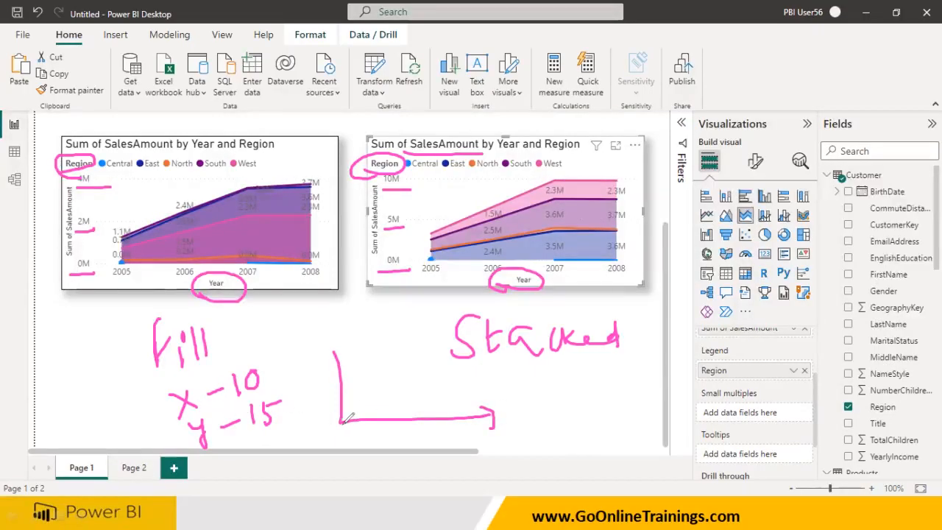
{"action": "left_click_drag", "start_coordinate": [331, 425], "coordinate": [331, 426]}
{"action": "mouse_move", "coordinate": [316, 383]}
{"action": "left_mouse_down"}
{"action": "mouse_move", "coordinate": [315, 393]}
{"action": "mouse_move", "coordinate": [327, 380]}
{"action": "mouse_move", "coordinate": [316, 301]}
{"action": "mouse_move", "coordinate": [294, 322]}
{"action": "mouse_move", "coordinate": [304, 312]}
{"action": "mouse_move", "coordinate": [304, 353]}
{"action": "mouse_move", "coordinate": [317, 339]}
{"action": "left_mouse_up"}
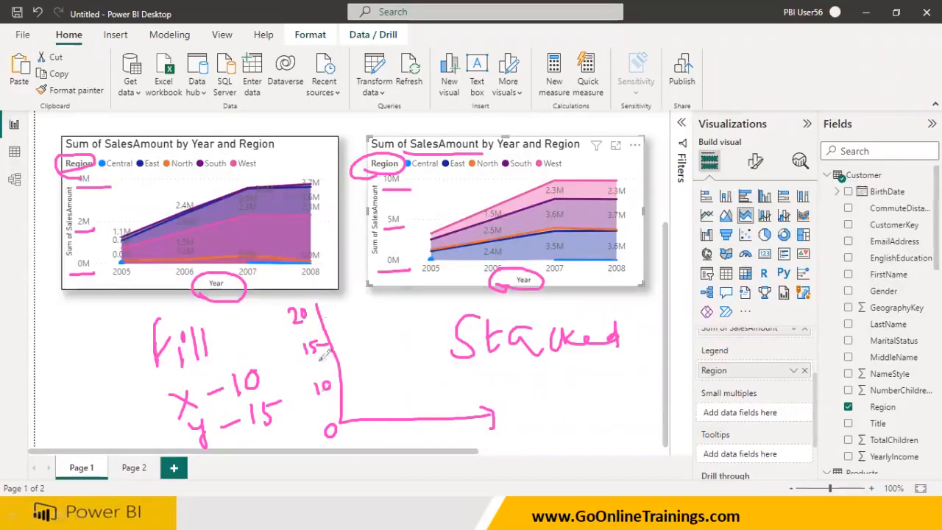
{"action": "left_click_drag", "start_coordinate": [333, 400], "coordinate": [330, 410]}
- Underline "Fill", sketch the x line from 10 and a thick mark at 15, and highlight the sample values and zero origin
{"action": "left_click_drag", "start_coordinate": [157, 366], "coordinate": [215, 359]}
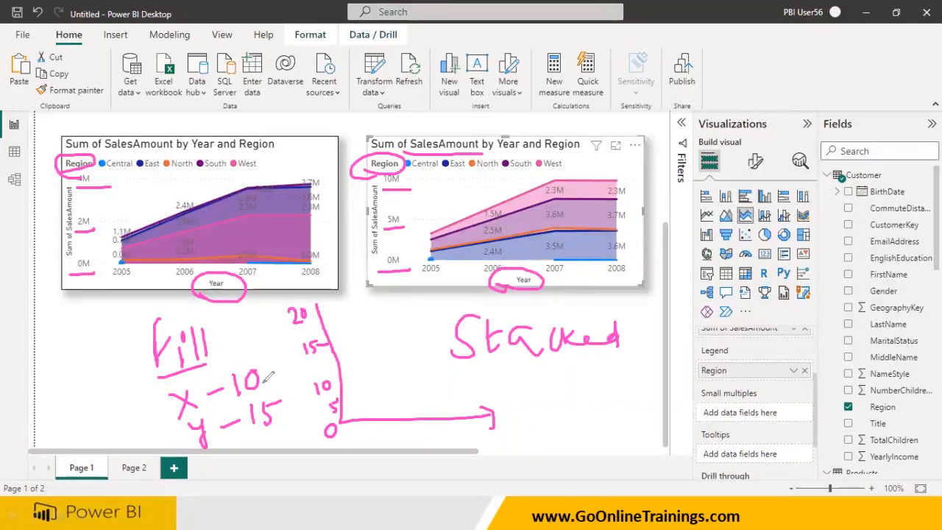
{"action": "left_click_drag", "start_coordinate": [342, 379], "coordinate": [432, 338]}
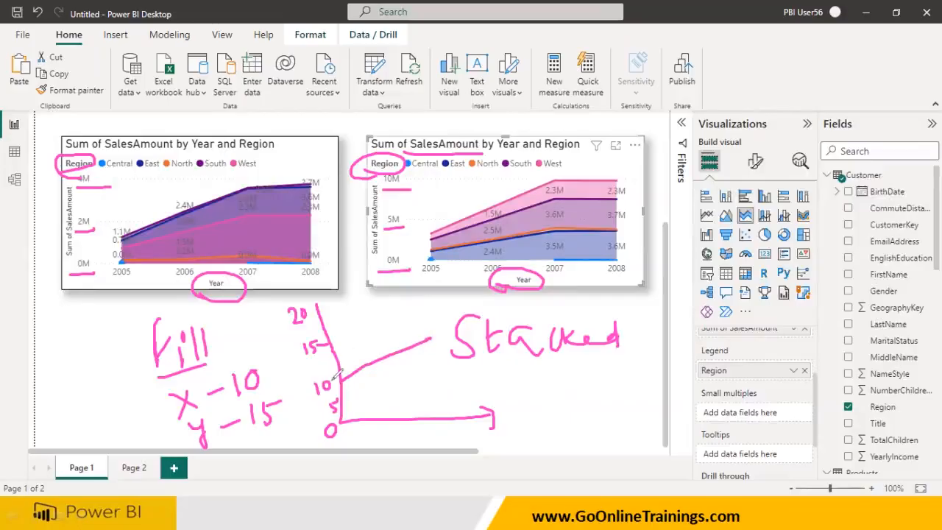
{"action": "left_click_drag", "start_coordinate": [263, 379], "coordinate": [281, 365]}
{"action": "left_click_drag", "start_coordinate": [342, 424], "coordinate": [338, 426]}
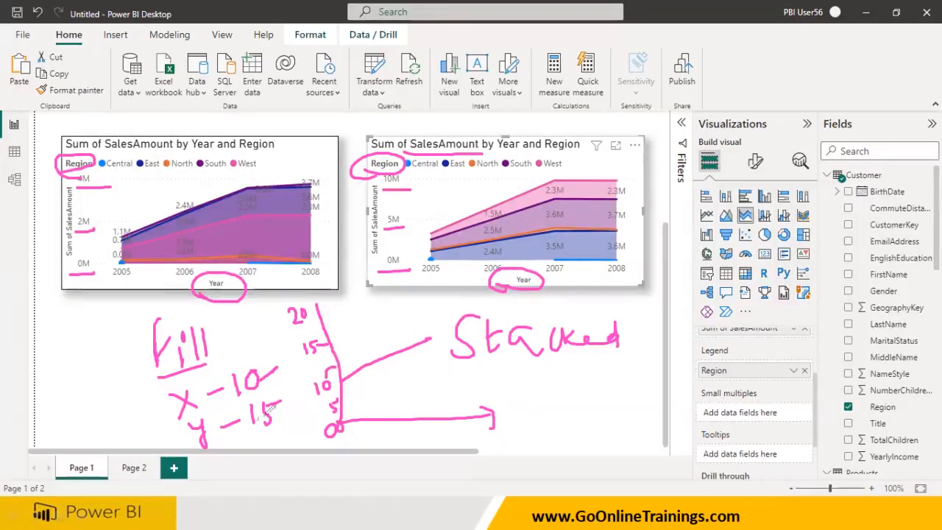
{"action": "left_click_drag", "start_coordinate": [217, 441], "coordinate": [254, 440]}
{"action": "mouse_move", "coordinate": [333, 342]}
{"action": "left_mouse_down"}
{"action": "mouse_move", "coordinate": [373, 330]}
{"action": "mouse_move", "coordinate": [346, 337]}
{"action": "mouse_move", "coordinate": [361, 335]}
{"action": "left_mouse_up"}
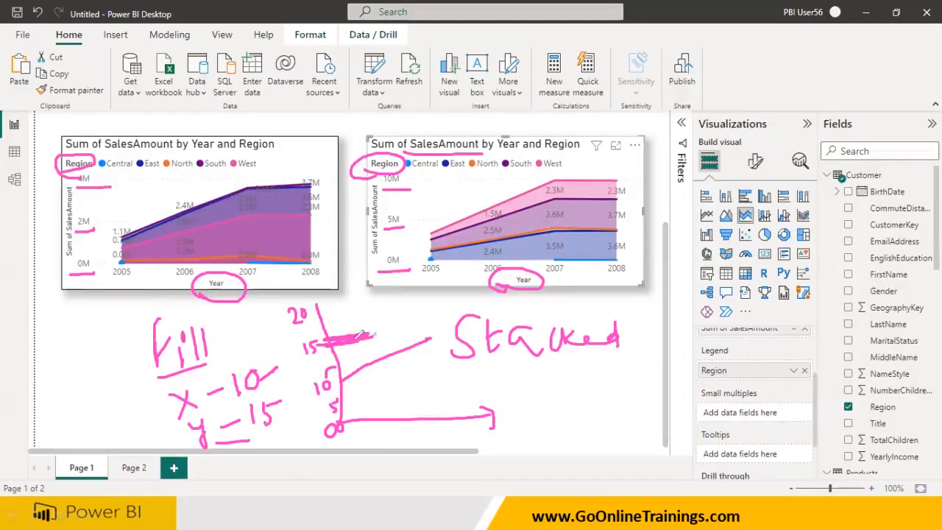
{"action": "mouse_move", "coordinate": [314, 427]}
{"action": "left_mouse_down"}
{"action": "mouse_move", "coordinate": [300, 443]}
{"action": "mouse_move", "coordinate": [317, 435]}
{"action": "mouse_move", "coordinate": [302, 427]}
{"action": "mouse_move", "coordinate": [306, 446]}
{"action": "left_mouse_up"}
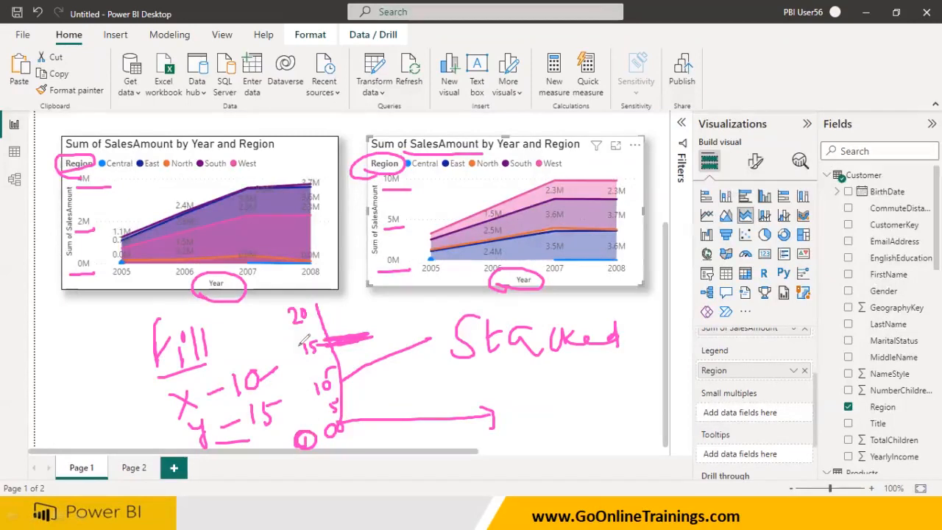
{"action": "left_click_drag", "start_coordinate": [156, 387], "coordinate": [175, 445]}
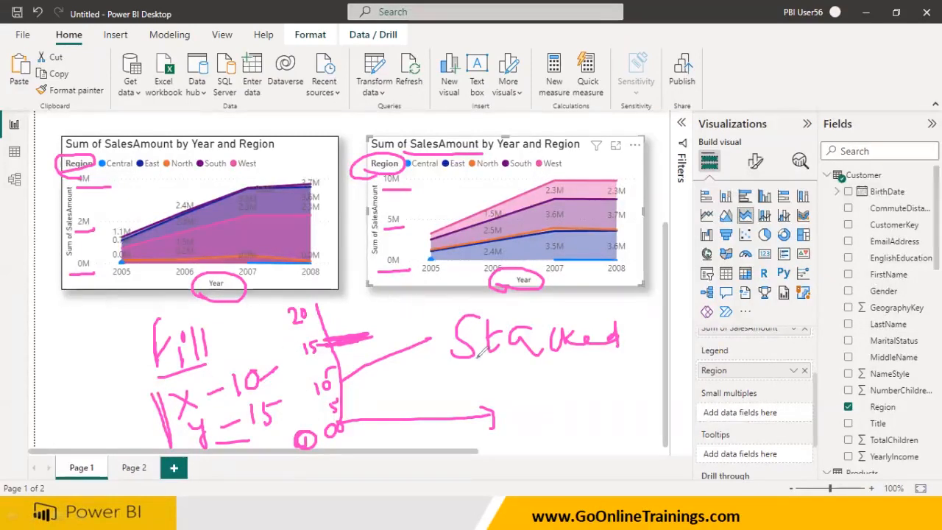
- Sketch a second pair of axes beneath "Stacked", with the vertical scale labelled in fives from 0 to 25
{"action": "mouse_move", "coordinate": [535, 371]}
{"action": "left_mouse_down"}
{"action": "mouse_move", "coordinate": [538, 429]}
{"action": "mouse_move", "coordinate": [630, 417]}
{"action": "left_mouse_up"}
{"action": "mouse_move", "coordinate": [526, 437]}
{"action": "left_mouse_down"}
{"action": "mouse_move", "coordinate": [520, 443]}
{"action": "mouse_move", "coordinate": [519, 378]}
{"action": "left_mouse_up"}
{"action": "left_click_drag", "start_coordinate": [522, 369], "coordinate": [522, 358]}
{"action": "mouse_move", "coordinate": [507, 318]}
{"action": "left_mouse_down"}
{"action": "mouse_move", "coordinate": [526, 333]}
{"action": "mouse_move", "coordinate": [530, 308]}
{"action": "left_mouse_up"}
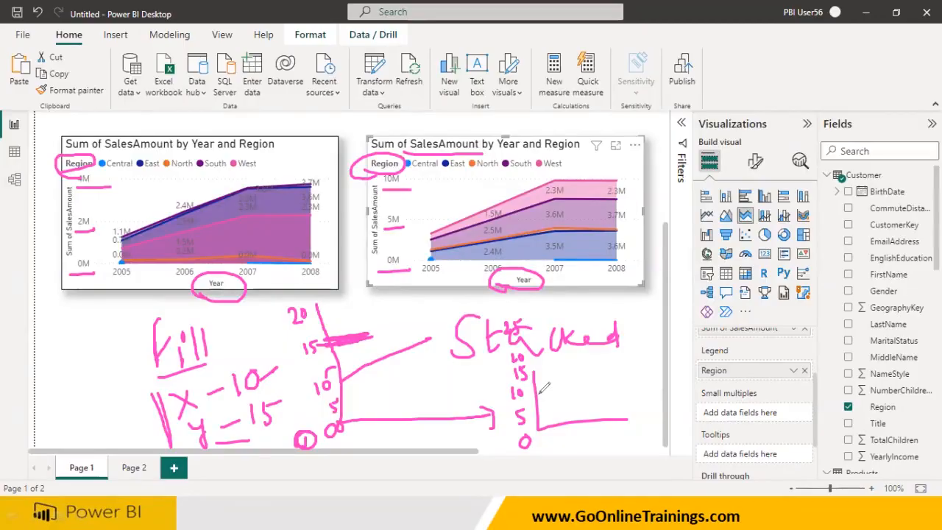
- Mark the levels 10 and 25 on the "Stacked" sketch, underline the sample 15, and emphasize the zero baselines
{"action": "left_click_drag", "start_coordinate": [539, 389], "coordinate": [564, 389]}
{"action": "left_click_drag", "start_coordinate": [252, 430], "coordinate": [282, 427]}
{"action": "mouse_move", "coordinate": [522, 379]}
{"action": "left_mouse_down"}
{"action": "mouse_move", "coordinate": [502, 386]}
{"action": "mouse_move", "coordinate": [527, 397]}
{"action": "left_mouse_up"}
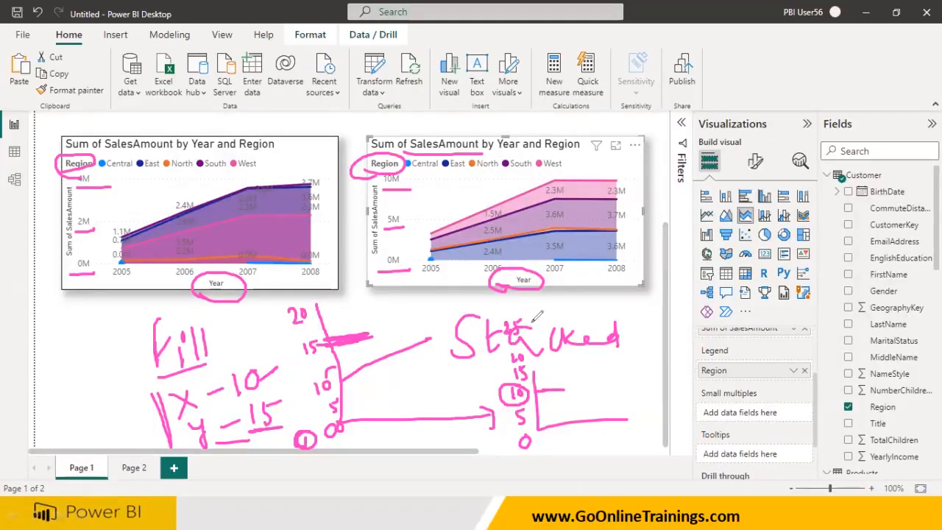
{"action": "left_click_drag", "start_coordinate": [530, 321], "coordinate": [578, 318]}
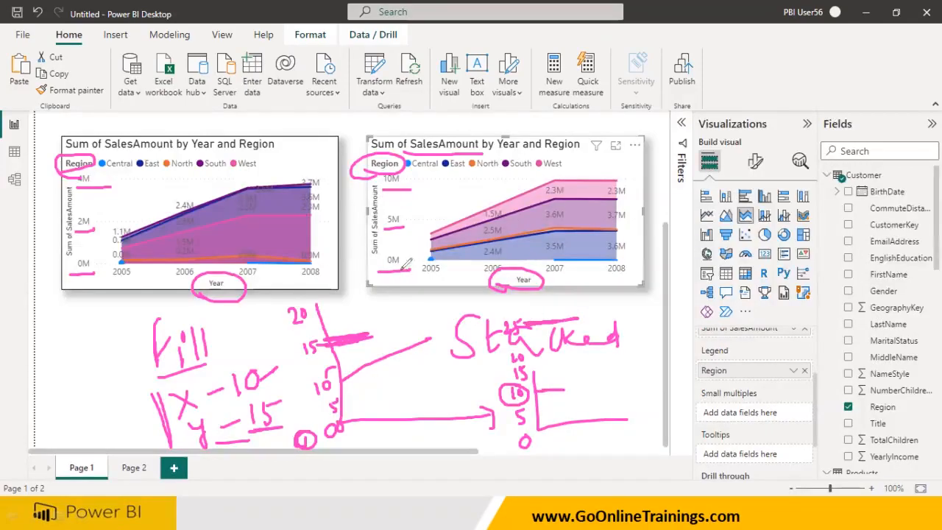
{"action": "left_click_drag", "start_coordinate": [382, 268], "coordinate": [386, 220]}
{"action": "left_click_drag", "start_coordinate": [516, 457], "coordinate": [535, 456]}
{"action": "left_click_drag", "start_coordinate": [506, 341], "coordinate": [525, 336]}
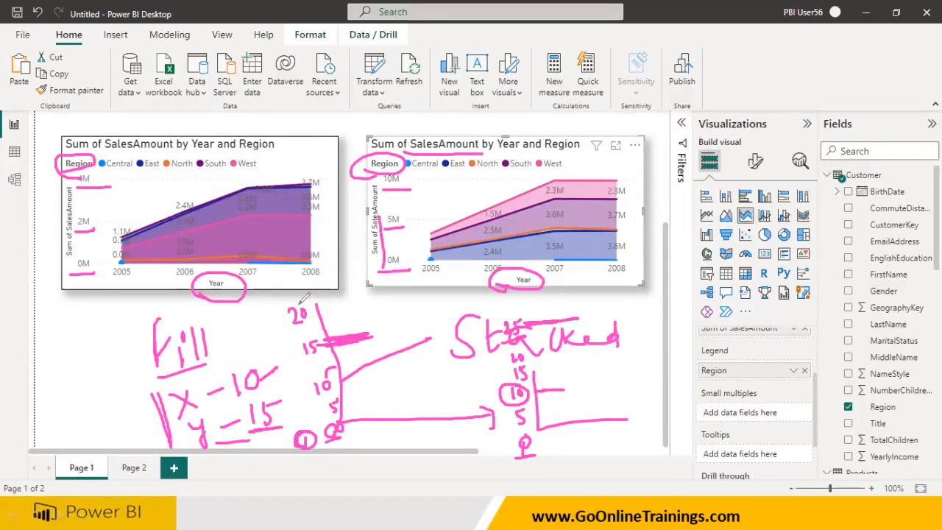
- Extend the "Stacked" sketch with a baseline at 0, a joining vertical line, and the values 10 and 25
{"action": "mouse_move", "coordinate": [655, 458]}
{"action": "left_mouse_down"}
{"action": "mouse_move", "coordinate": [597, 469]}
{"action": "mouse_move", "coordinate": [608, 490]}
{"action": "mouse_move", "coordinate": [606, 477]}
{"action": "left_mouse_up"}
{"action": "mouse_move", "coordinate": [587, 432]}
{"action": "left_mouse_down"}
{"action": "mouse_move", "coordinate": [585, 447]}
{"action": "mouse_move", "coordinate": [592, 432]}
{"action": "mouse_move", "coordinate": [618, 432]}
{"action": "left_mouse_up"}
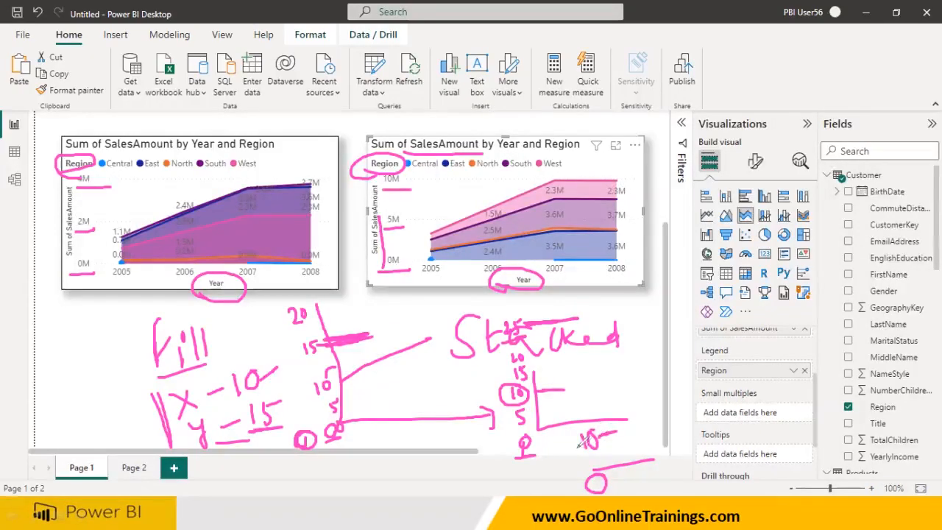
{"action": "left_click_drag", "start_coordinate": [597, 430], "coordinate": [594, 401]}
{"action": "mouse_move", "coordinate": [553, 377]}
{"action": "left_mouse_down"}
{"action": "mouse_move", "coordinate": [564, 386]}
{"action": "mouse_move", "coordinate": [580, 366]}
{"action": "left_mouse_up"}
{"action": "left_click_drag", "start_coordinate": [601, 469], "coordinate": [593, 445]}
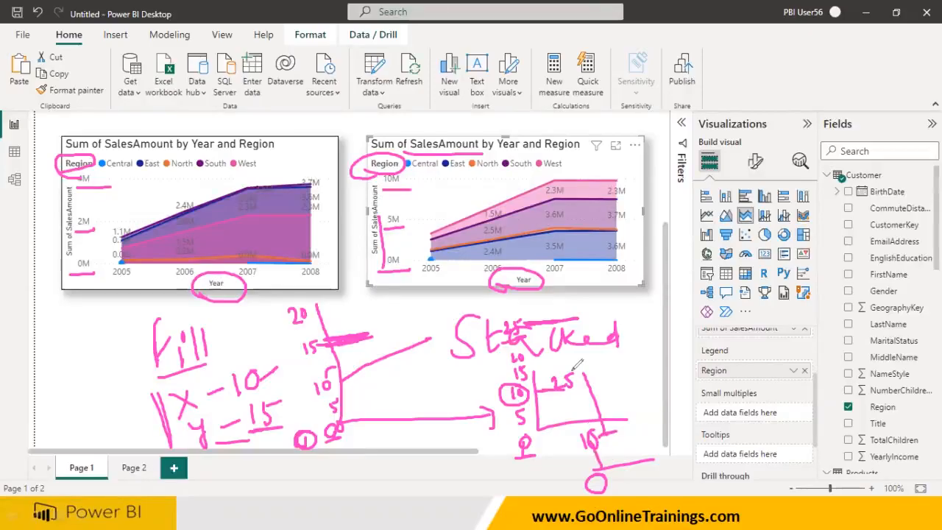
- Circle 10 and 25 in the "Stacked" sketch, underline the sample 15 again, and draw an arrow to the lower 0
{"action": "mouse_move", "coordinate": [603, 425]}
{"action": "left_mouse_down"}
{"action": "mouse_move", "coordinate": [582, 460]}
{"action": "mouse_move", "coordinate": [608, 425]}
{"action": "left_mouse_up"}
{"action": "mouse_move", "coordinate": [574, 402]}
{"action": "left_mouse_down"}
{"action": "mouse_move", "coordinate": [565, 398]}
{"action": "mouse_move", "coordinate": [582, 368]}
{"action": "mouse_move", "coordinate": [548, 389]}
{"action": "left_mouse_up"}
{"action": "left_click_drag", "start_coordinate": [257, 425], "coordinate": [293, 429]}
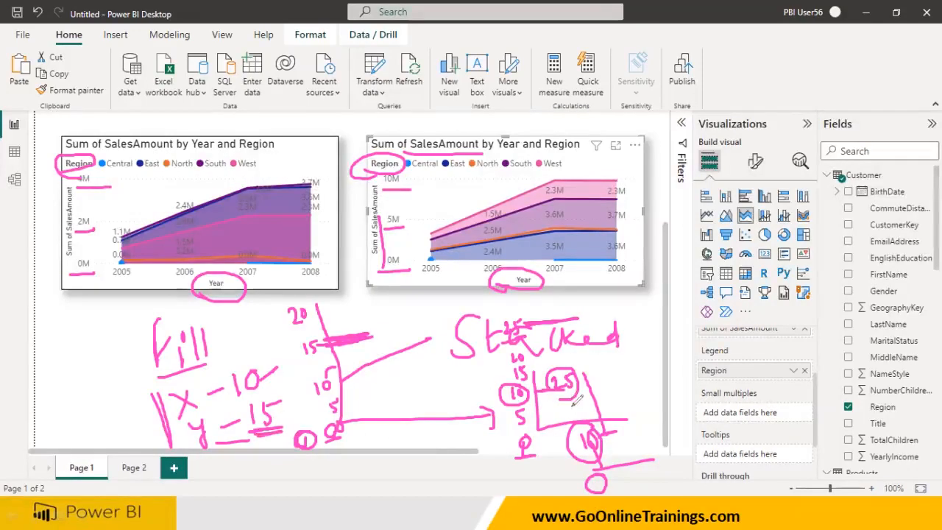
{"action": "left_click_drag", "start_coordinate": [628, 421], "coordinate": [639, 419]}
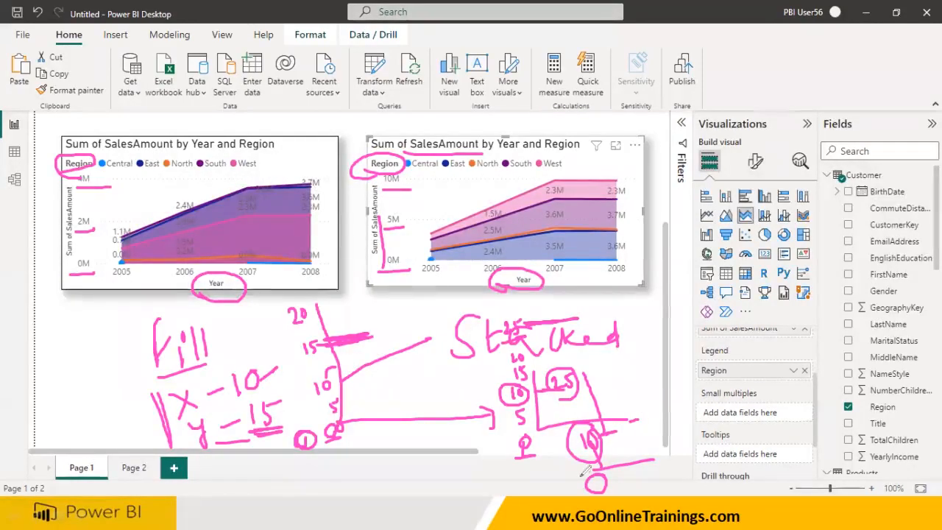
{"action": "mouse_move", "coordinate": [538, 502]}
{"action": "left_mouse_down"}
{"action": "mouse_move", "coordinate": [569, 488]}
{"action": "mouse_move", "coordinate": [572, 499]}
{"action": "left_mouse_up"}
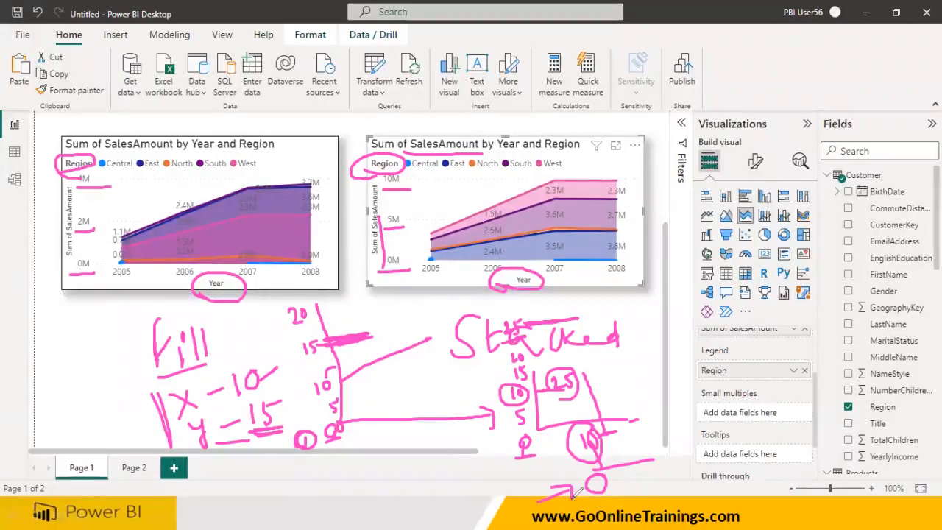
- Circle the 0M starting value on both charts' y-axes and add a mark beneath the area chart's
{"action": "mouse_move", "coordinate": [91, 303]}
{"action": "left_mouse_down"}
{"action": "mouse_move", "coordinate": [79, 312]}
{"action": "mouse_move", "coordinate": [113, 308]}
{"action": "left_mouse_up"}
{"action": "mouse_move", "coordinate": [95, 270]}
{"action": "left_mouse_down"}
{"action": "mouse_move", "coordinate": [67, 280]}
{"action": "mouse_move", "coordinate": [102, 254]}
{"action": "mouse_move", "coordinate": [87, 295]}
{"action": "left_mouse_up"}
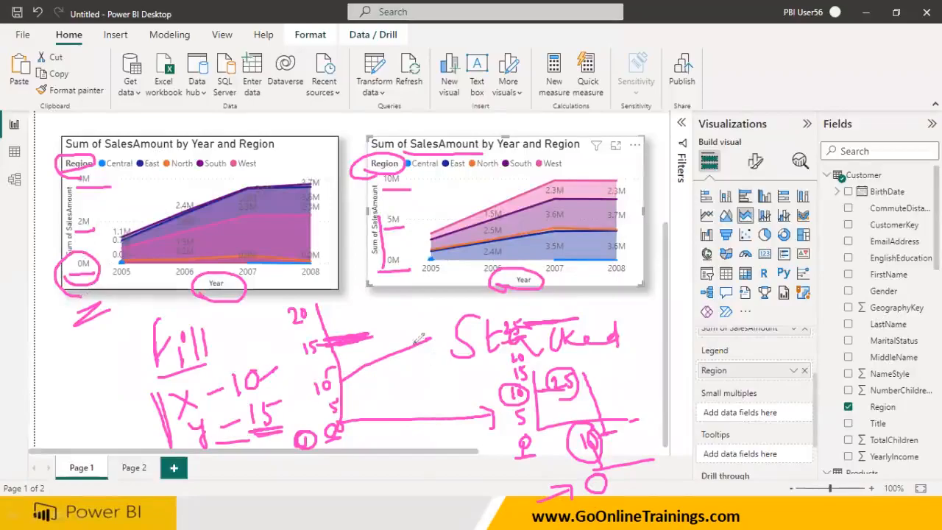
{"action": "left_click_drag", "start_coordinate": [414, 252], "coordinate": [399, 284]}
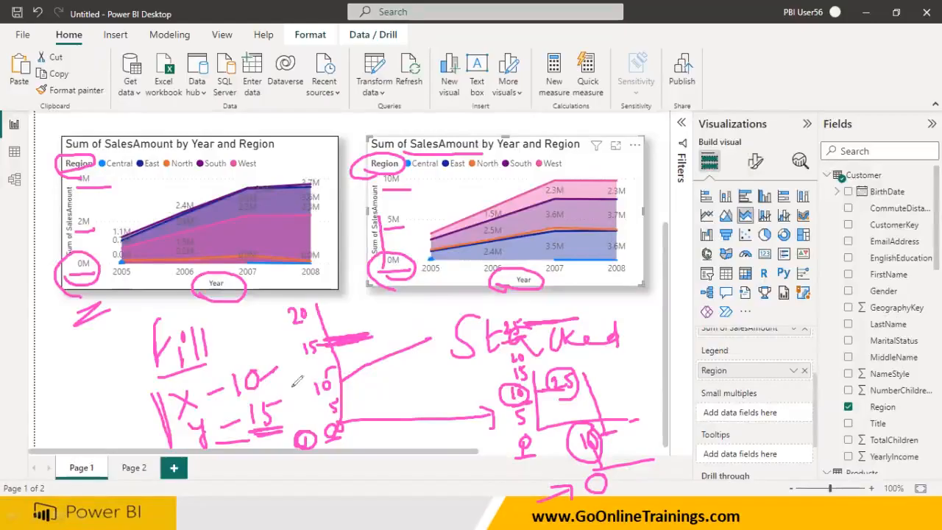
- Circle 15 in the "Fill" sketch, underline the area chart visual's icon, and draw an arrow towards the stacked chart's 0M
{"action": "mouse_move", "coordinate": [335, 327]}
{"action": "left_mouse_down"}
{"action": "mouse_move", "coordinate": [292, 350]}
{"action": "mouse_move", "coordinate": [340, 335]}
{"action": "left_mouse_up"}
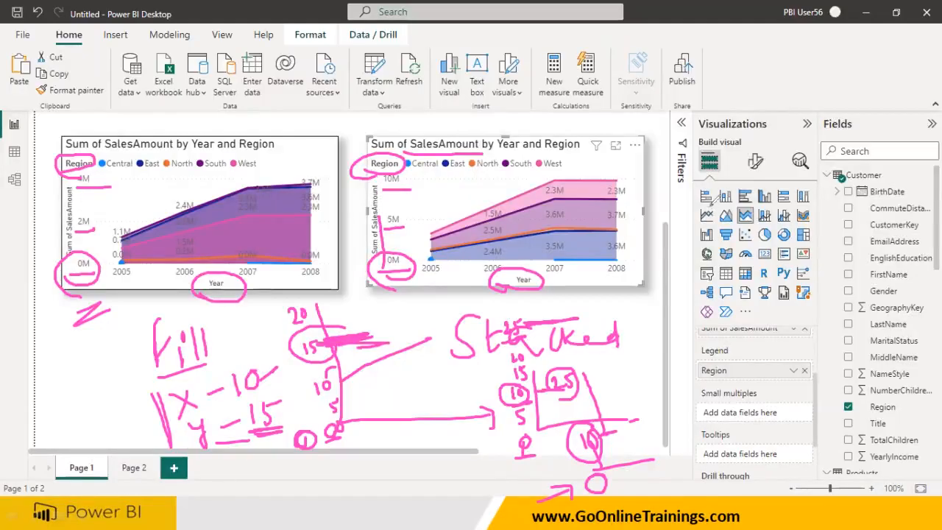
{"action": "left_click_drag", "start_coordinate": [741, 218], "coordinate": [711, 221]}
{"action": "mouse_move", "coordinate": [402, 325]}
{"action": "left_mouse_down"}
{"action": "mouse_move", "coordinate": [402, 278]}
{"action": "mouse_move", "coordinate": [393, 291]}
{"action": "mouse_move", "coordinate": [420, 295]}
{"action": "left_mouse_up"}
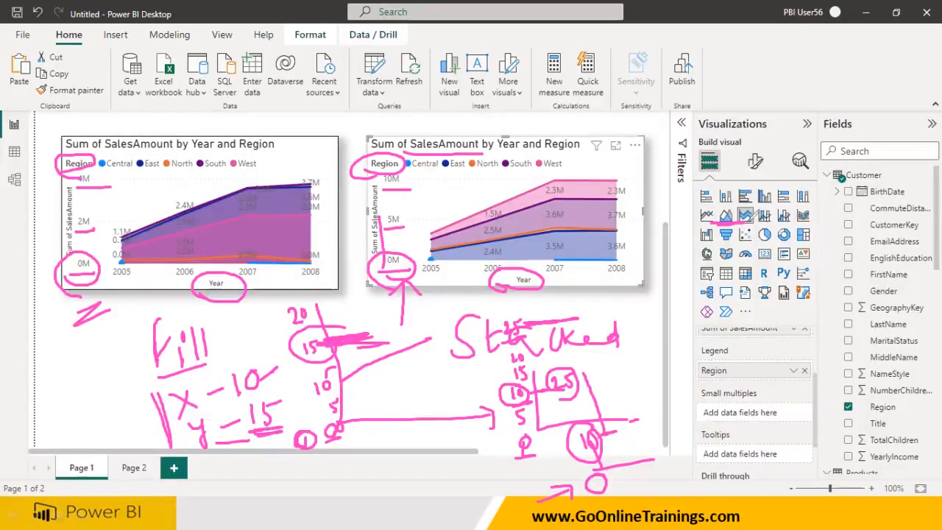
- Write the notes "1D", "1F" and "1D", add strokes over both charts, and erase all annotations
{"action": "mouse_move", "coordinate": [697, 313]}
{"action": "left_mouse_down"}
{"action": "mouse_move", "coordinate": [706, 336]}
{"action": "mouse_move", "coordinate": [742, 318]}
{"action": "mouse_move", "coordinate": [724, 383]}
{"action": "left_mouse_up"}
{"action": "mouse_move", "coordinate": [736, 361]}
{"action": "left_mouse_down"}
{"action": "mouse_move", "coordinate": [738, 382]}
{"action": "mouse_move", "coordinate": [762, 374]}
{"action": "left_mouse_up"}
{"action": "left_click_drag", "start_coordinate": [269, 201], "coordinate": [309, 155]}
{"action": "left_click_drag", "start_coordinate": [463, 208], "coordinate": [529, 159]}
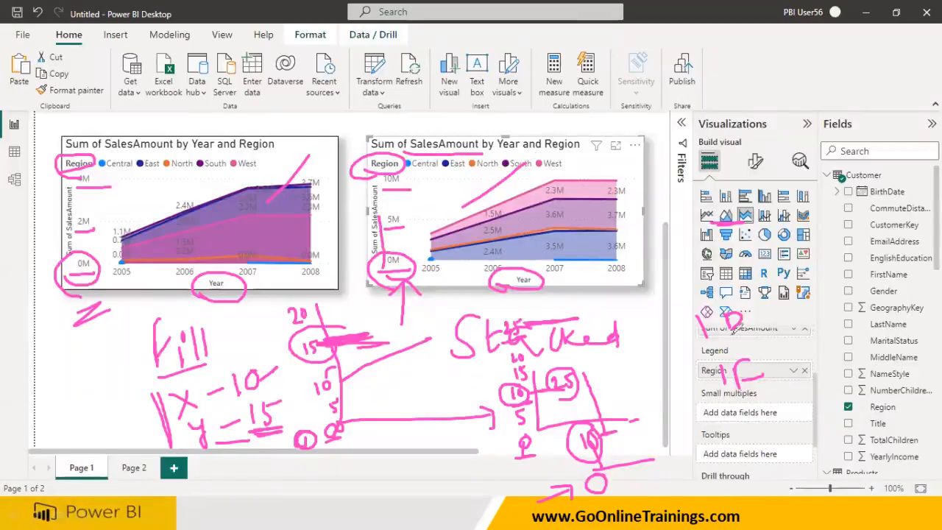
{"action": "left_click_drag", "start_coordinate": [734, 422], "coordinate": [736, 445]}
{"action": "mouse_move", "coordinate": [750, 414]}
{"action": "left_mouse_down"}
{"action": "mouse_move", "coordinate": [750, 434]}
{"action": "mouse_move", "coordinate": [770, 417]}
{"action": "mouse_move", "coordinate": [763, 429]}
{"action": "left_mouse_up"}
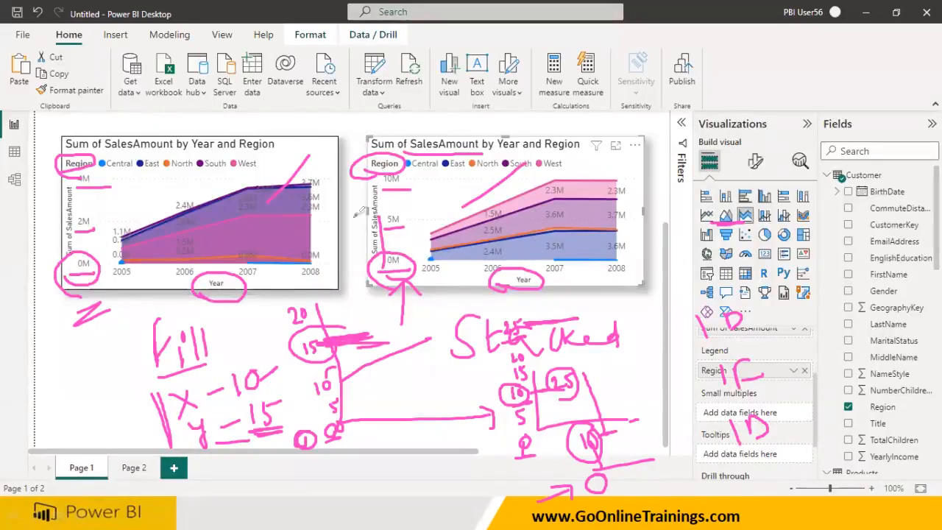
{"action": "left_click_drag", "start_coordinate": [175, 188], "coordinate": [212, 156]}
{"action": "left_click_drag", "start_coordinate": [436, 186], "coordinate": [446, 181]}
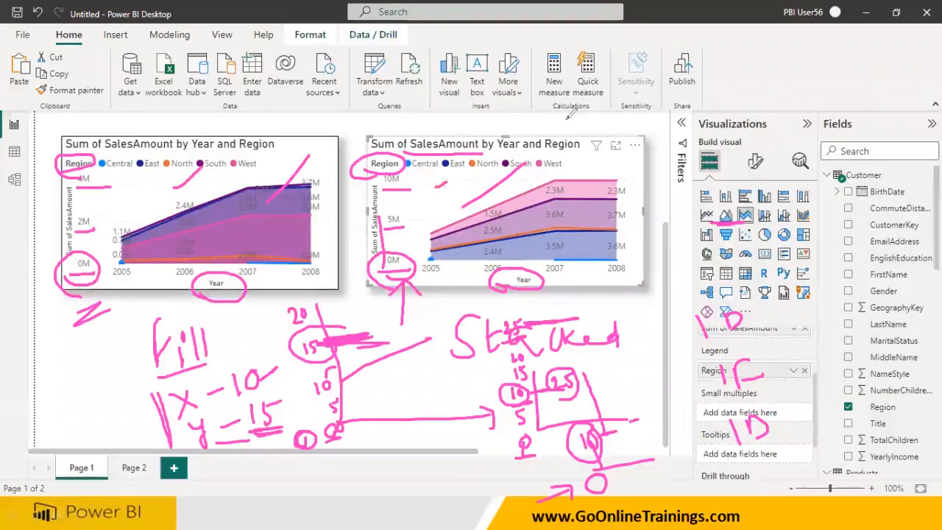
{"action": "left_click", "coordinate": [567, 117]}
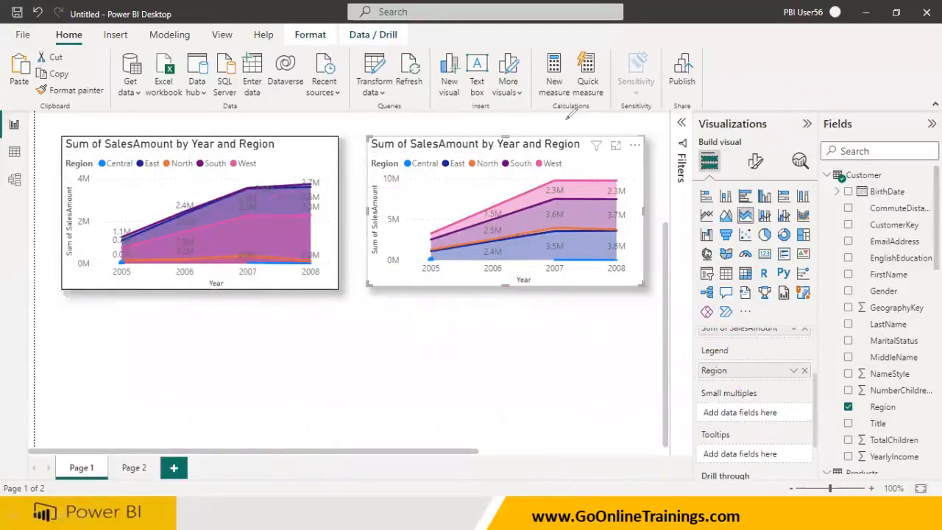
- Circle 0M on both charts and mark the stacked chart's 2005 starting values and 5M level, ending by erasing the marks
{"action": "mouse_move", "coordinate": [76, 278]}
{"action": "left_mouse_down"}
{"action": "mouse_move", "coordinate": [64, 254]}
{"action": "mouse_move", "coordinate": [81, 274]}
{"action": "left_mouse_up"}
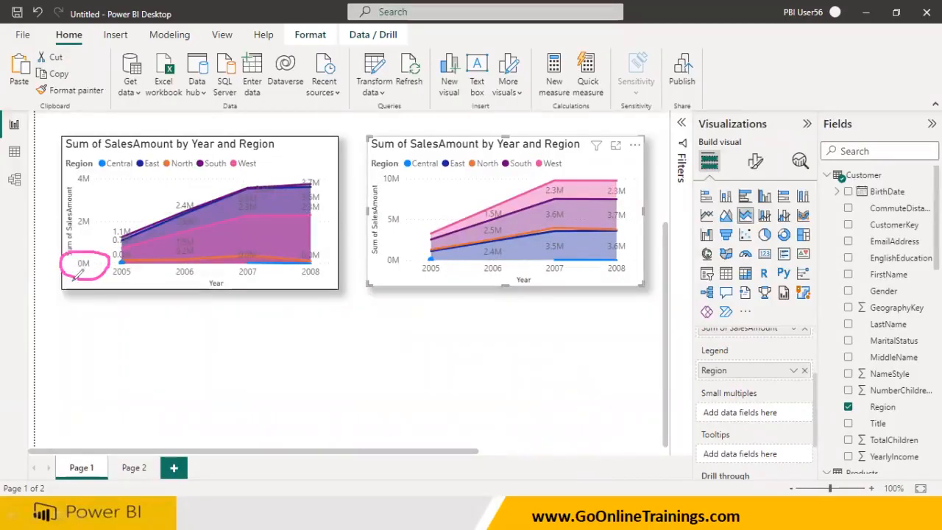
{"action": "mouse_move", "coordinate": [387, 273]}
{"action": "left_mouse_down"}
{"action": "mouse_move", "coordinate": [414, 256]}
{"action": "mouse_move", "coordinate": [382, 261]}
{"action": "mouse_move", "coordinate": [404, 274]}
{"action": "left_mouse_up"}
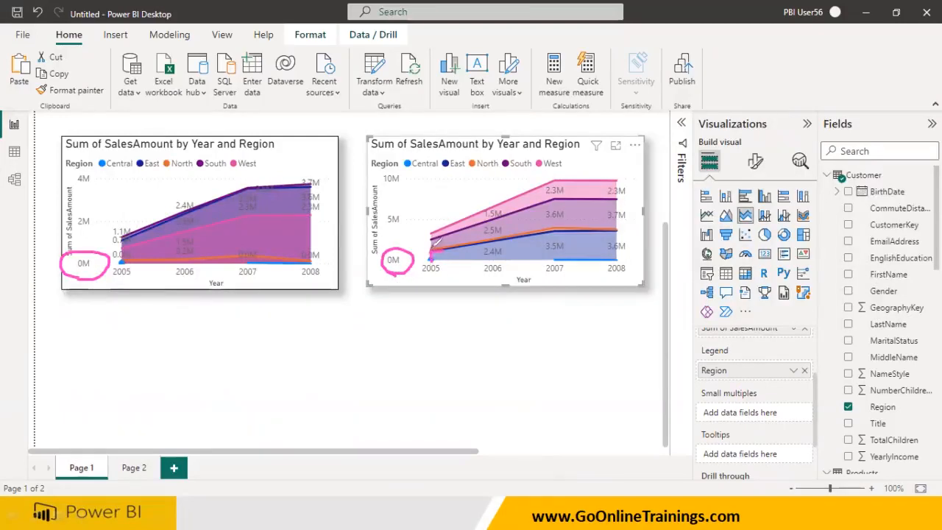
{"action": "mouse_move", "coordinate": [441, 249]}
{"action": "left_mouse_down"}
{"action": "mouse_move", "coordinate": [413, 215]}
{"action": "mouse_move", "coordinate": [380, 219]}
{"action": "mouse_move", "coordinate": [384, 228]}
{"action": "left_mouse_up"}
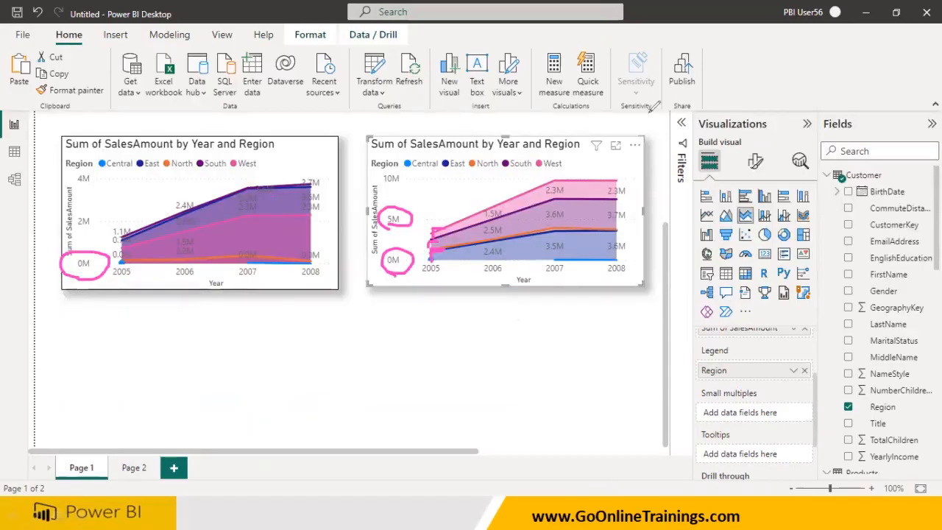
{"action": "key", "text": "e"}
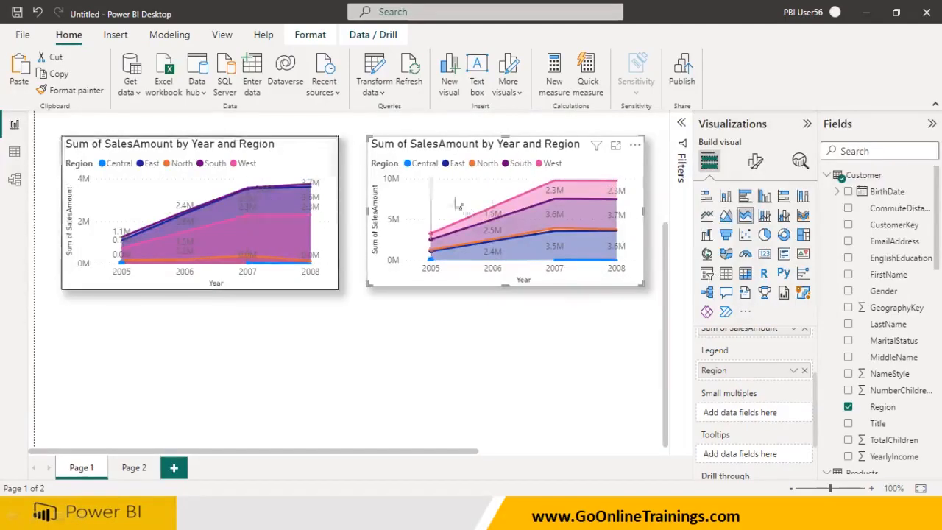
- Advance the presentation to the "Line and Stacked Column Chart" slide and switch back to Power BI Desktop
{"action": "mouse_move", "coordinate": [432, 218]}
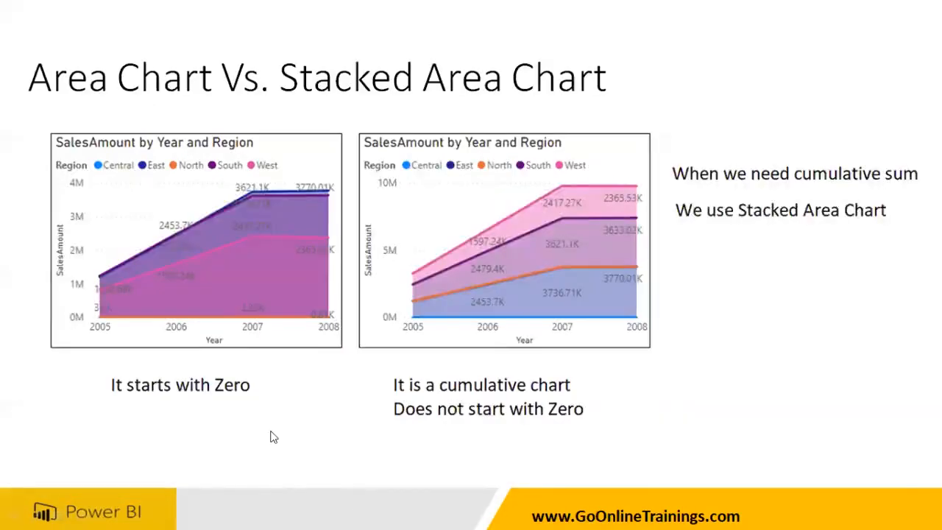
{"action": "left_click", "coordinate": [271, 433]}
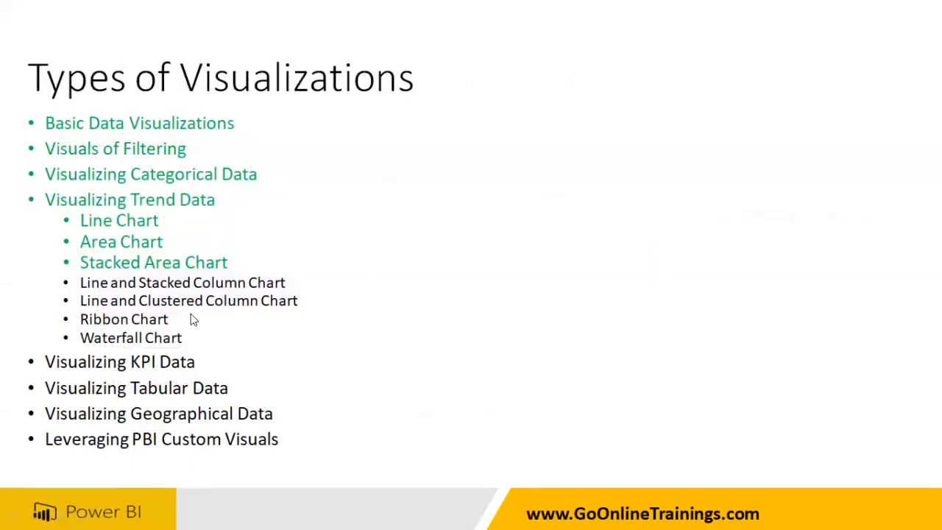
{"action": "left_click", "coordinate": [193, 321]}
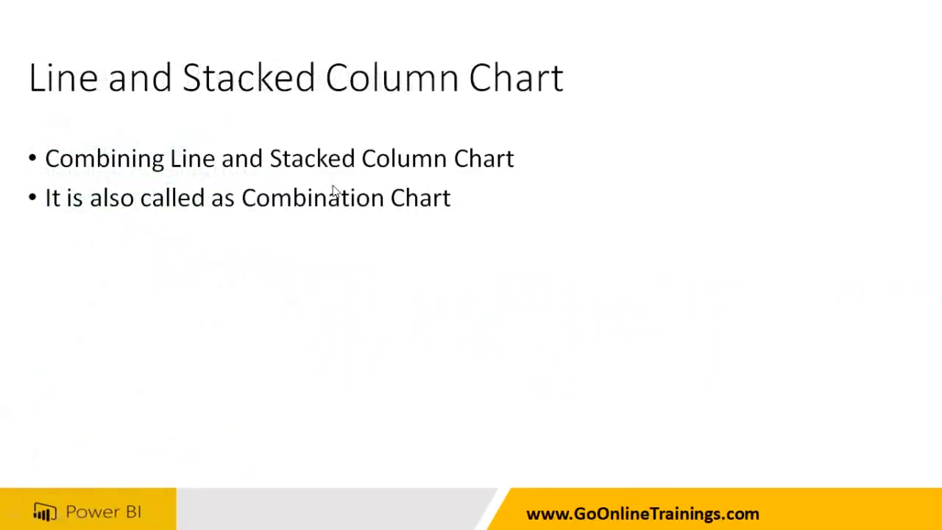
{"action": "key", "text": "super"}
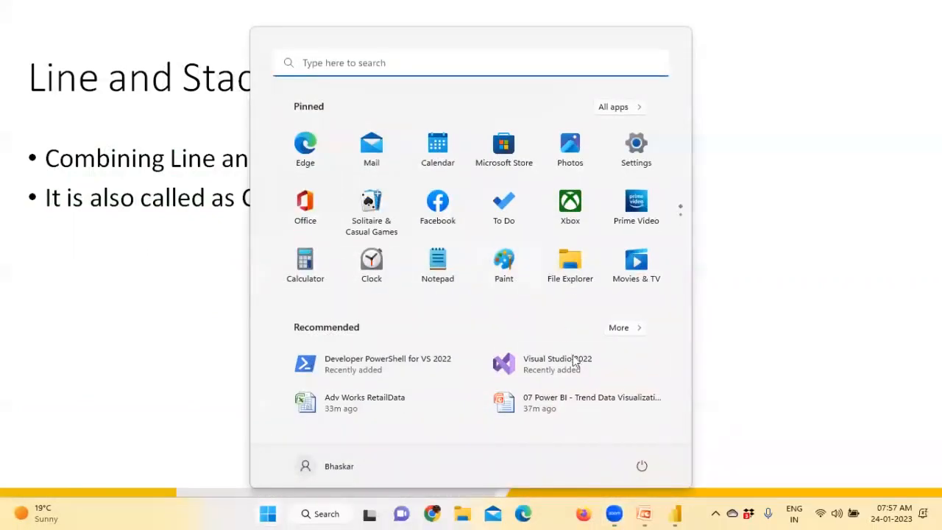
{"action": "left_click", "coordinate": [676, 514]}
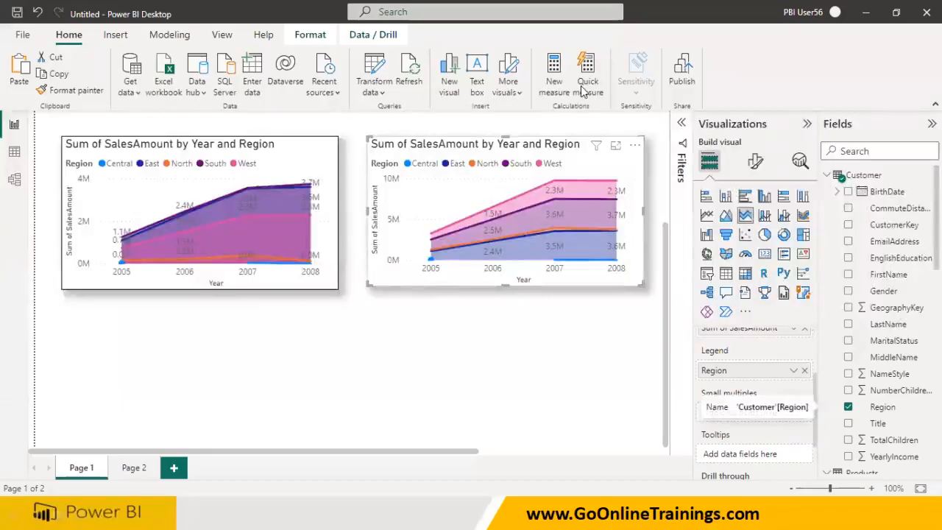
- Mark the line, stacked column, clustered column and two combination chart icons with boxes and arrows, ending by erasing the marks
{"action": "mouse_move", "coordinate": [689, 226]}
{"action": "left_mouse_down"}
{"action": "mouse_move", "coordinate": [718, 215]}
{"action": "mouse_move", "coordinate": [697, 210]}
{"action": "mouse_move", "coordinate": [696, 226]}
{"action": "left_mouse_up"}
{"action": "mouse_move", "coordinate": [720, 192]}
{"action": "left_mouse_down"}
{"action": "mouse_move", "coordinate": [734, 204]}
{"action": "mouse_move", "coordinate": [732, 184]}
{"action": "mouse_move", "coordinate": [722, 185]}
{"action": "mouse_move", "coordinate": [727, 197]}
{"action": "mouse_move", "coordinate": [710, 218]}
{"action": "mouse_move", "coordinate": [792, 229]}
{"action": "mouse_move", "coordinate": [771, 210]}
{"action": "mouse_move", "coordinate": [759, 228]}
{"action": "mouse_move", "coordinate": [729, 207]}
{"action": "mouse_move", "coordinate": [762, 206]}
{"action": "mouse_move", "coordinate": [774, 188]}
{"action": "mouse_move", "coordinate": [755, 193]}
{"action": "mouse_move", "coordinate": [758, 204]}
{"action": "mouse_move", "coordinate": [779, 207]}
{"action": "mouse_move", "coordinate": [781, 229]}
{"action": "mouse_move", "coordinate": [788, 209]}
{"action": "left_mouse_up"}
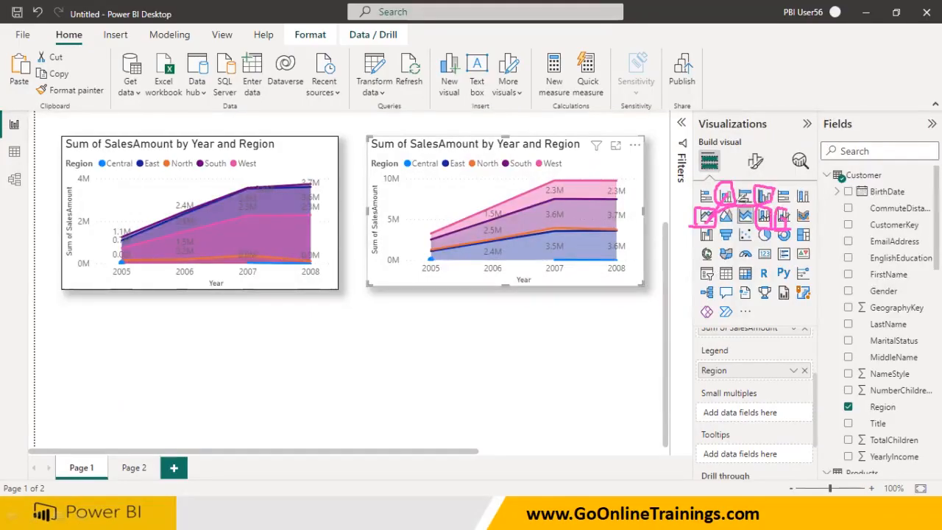
{"action": "left_click_drag", "start_coordinate": [728, 183], "coordinate": [716, 204]}
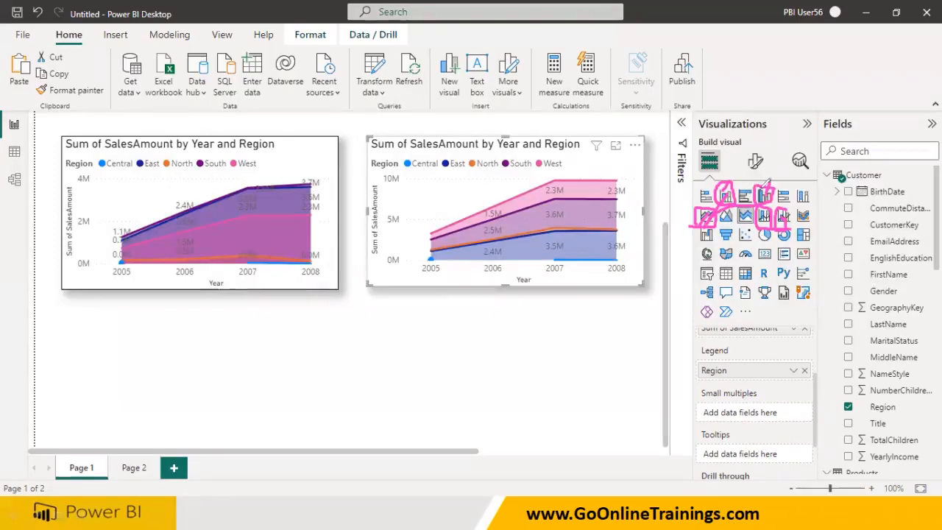
{"action": "mouse_move", "coordinate": [729, 156]}
{"action": "left_mouse_down"}
{"action": "mouse_move", "coordinate": [725, 184]}
{"action": "mouse_move", "coordinate": [767, 185]}
{"action": "left_mouse_up"}
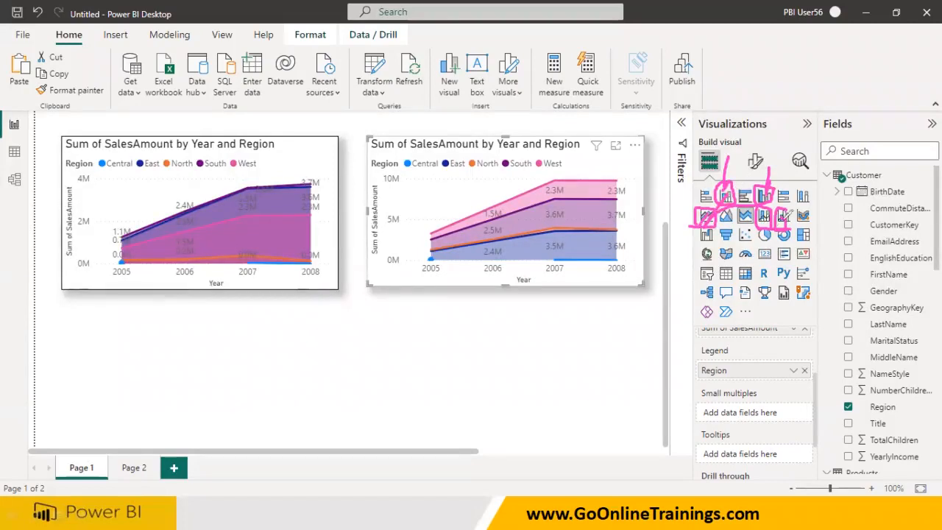
{"action": "key", "text": "e"}
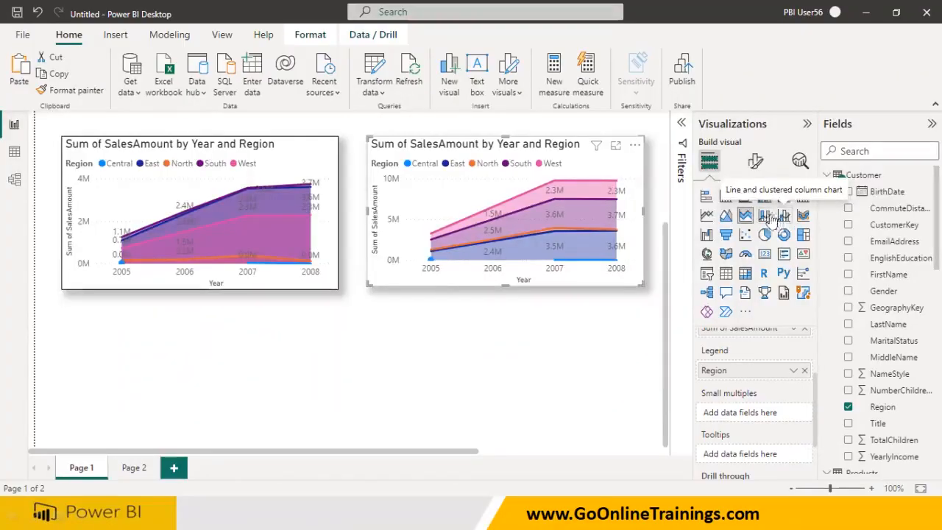
- Deselect the stacked area chart and choose the line and stacked column chart visual
{"action": "left_click", "coordinate": [328, 355]}
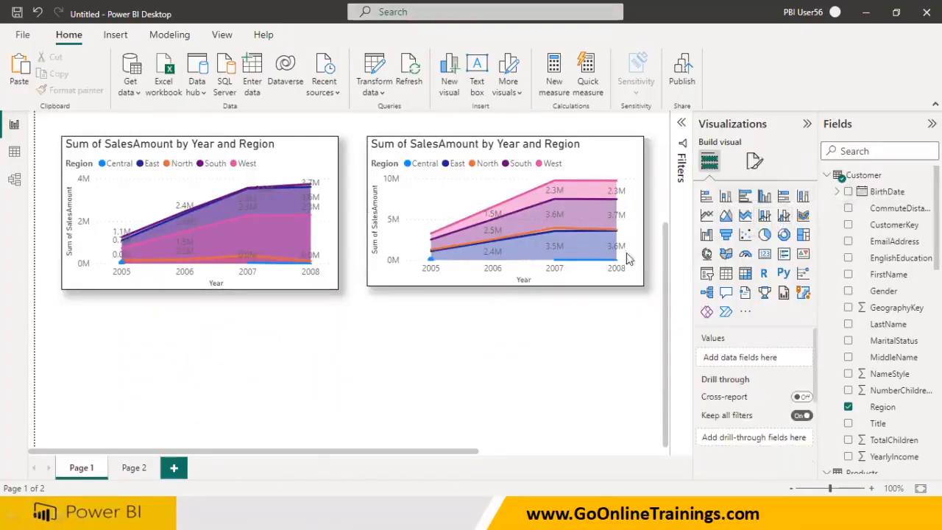
{"action": "left_click", "coordinate": [768, 214]}
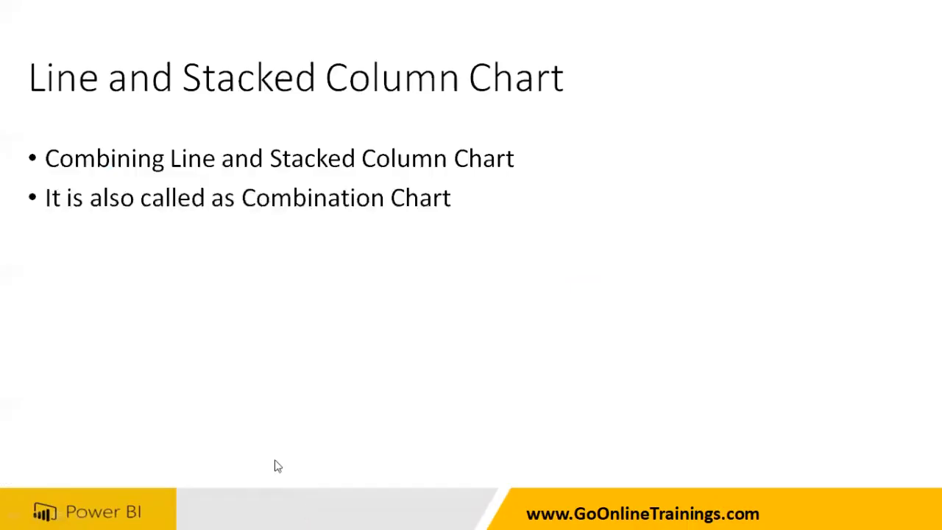
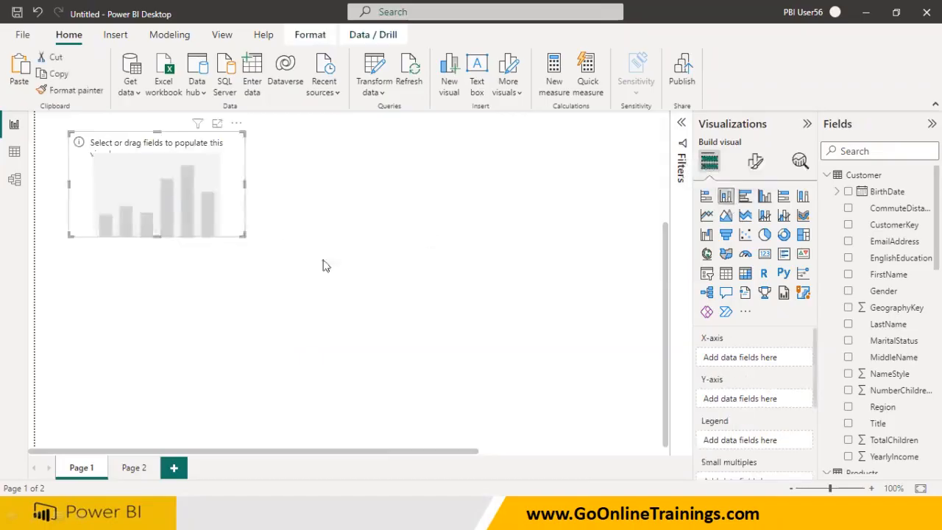
- Place the stacked column chart enlarged below the SalesAmount card and plot SalesAmount by OrderDate Year in it
{"action": "left_click_drag", "start_coordinate": [229, 244], "coordinate": [190, 312]}
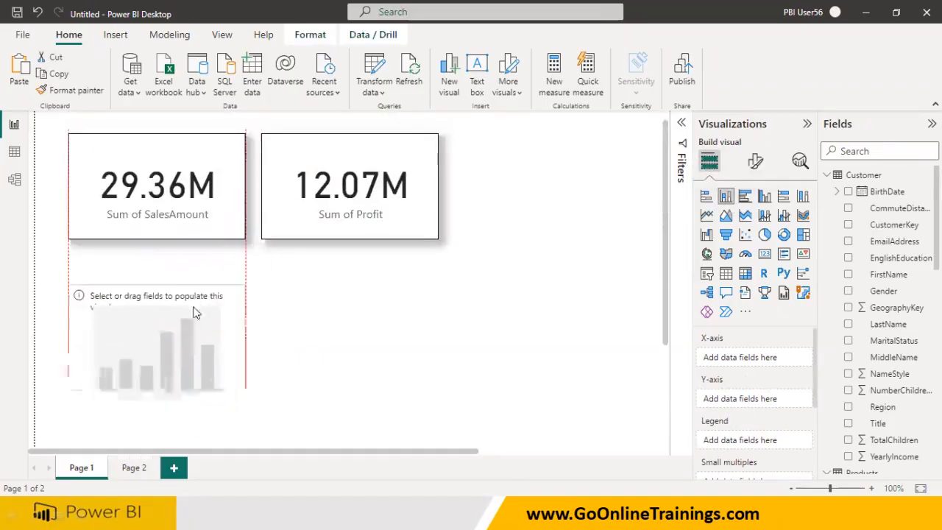
{"action": "left_click_drag", "start_coordinate": [243, 391], "coordinate": [346, 409]}
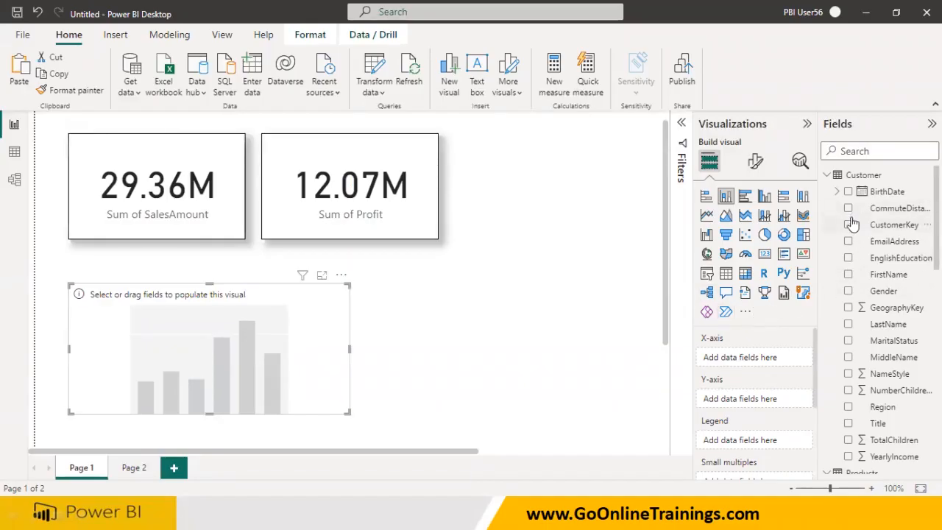
{"action": "left_click", "coordinate": [827, 175]}
{"action": "scroll", "coordinate": [856, 359], "scroll_direction": "down", "scroll_amount": 1}
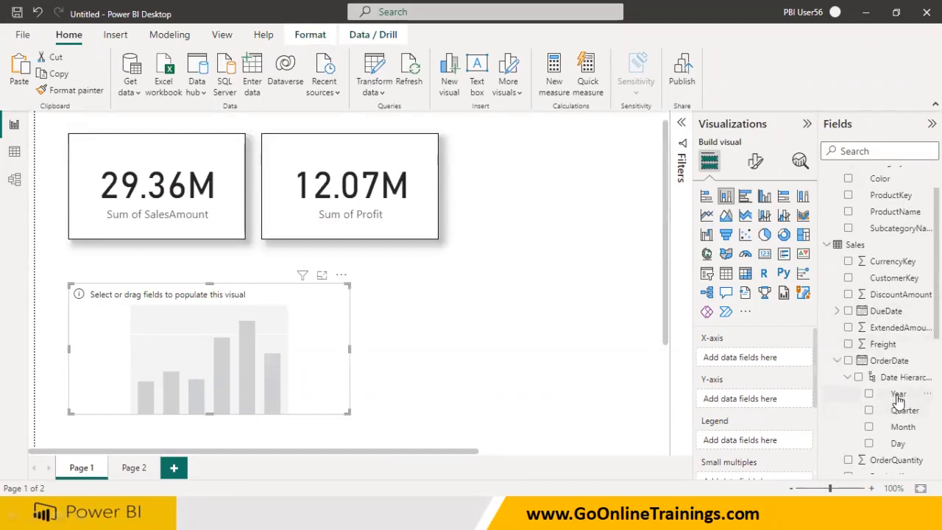
{"action": "left_click", "coordinate": [870, 395]}
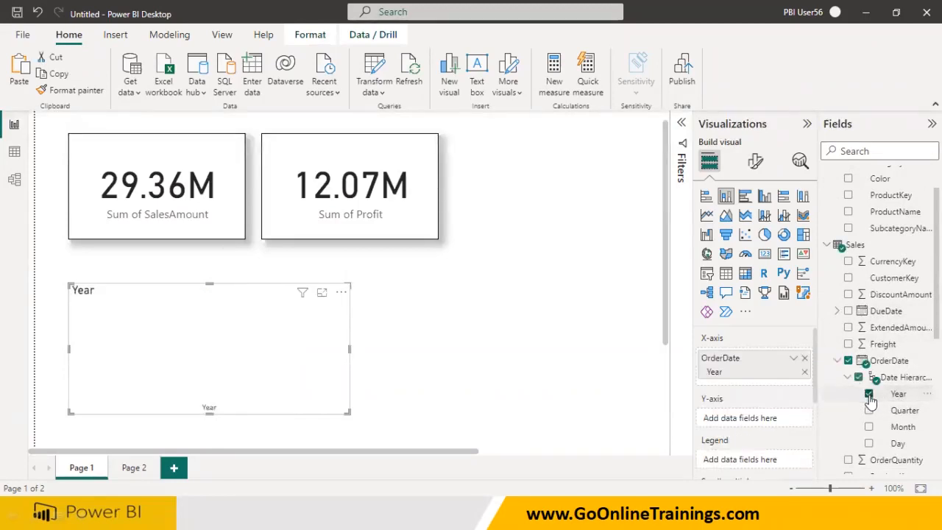
{"action": "scroll", "coordinate": [871, 398], "scroll_direction": "down", "scroll_amount": 4}
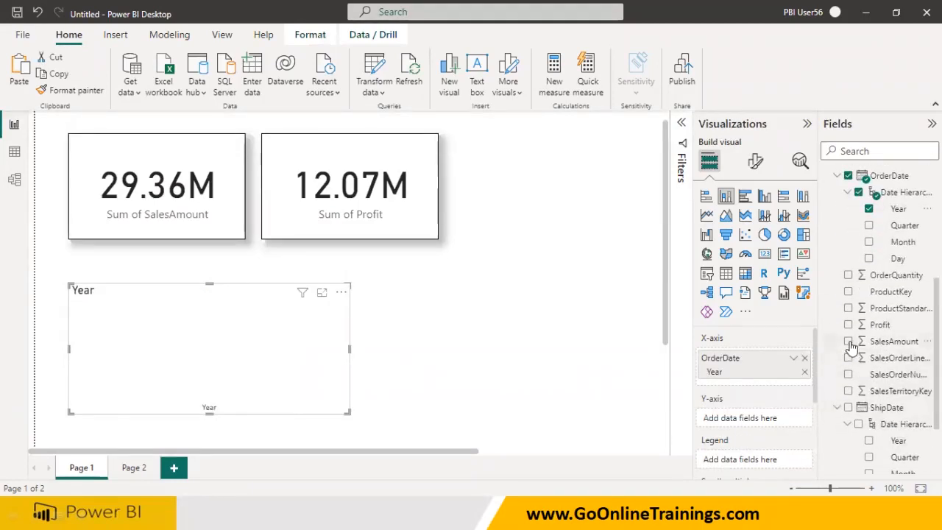
{"action": "left_click", "coordinate": [849, 342]}
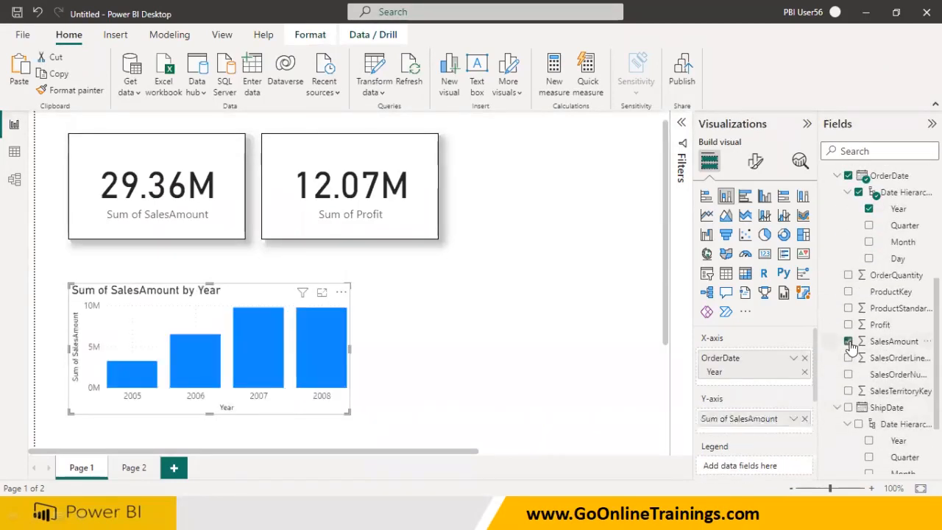
- Try to copy the Profit card's formatting to the column chart with Format painter
{"action": "left_click", "coordinate": [371, 238]}
{"action": "left_click", "coordinate": [71, 90]}
{"action": "left_click", "coordinate": [340, 338]}
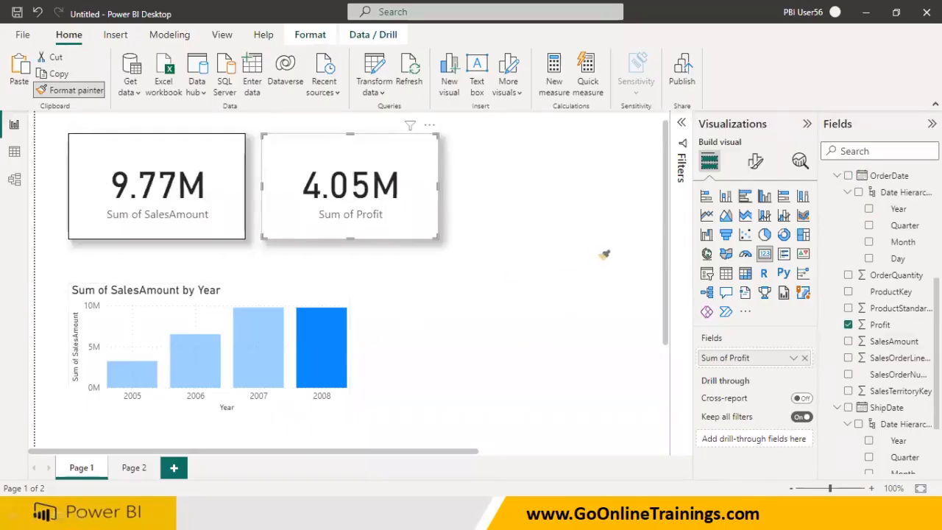
{"action": "left_click", "coordinate": [756, 162]}
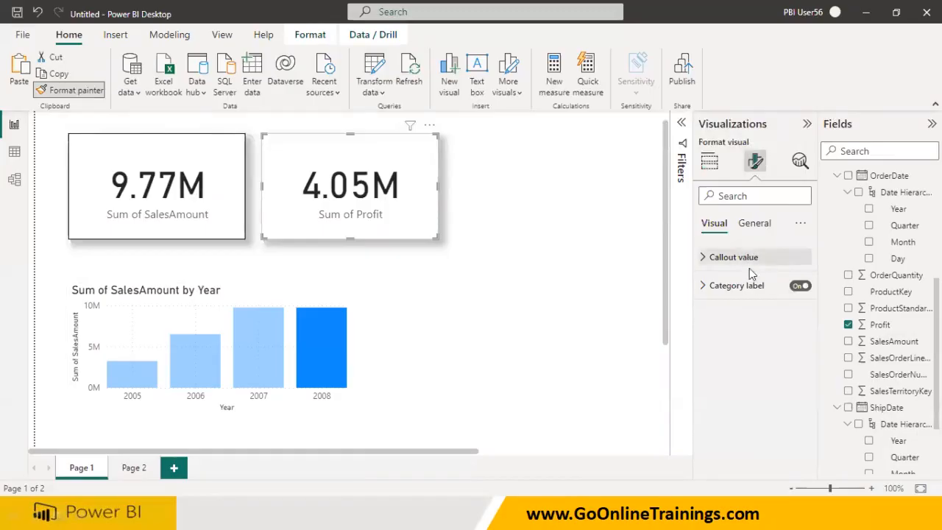
{"action": "left_click", "coordinate": [490, 358]}
- Turn on data labels for the SalesAmount by Year column chart
{"action": "left_click", "coordinate": [349, 399]}
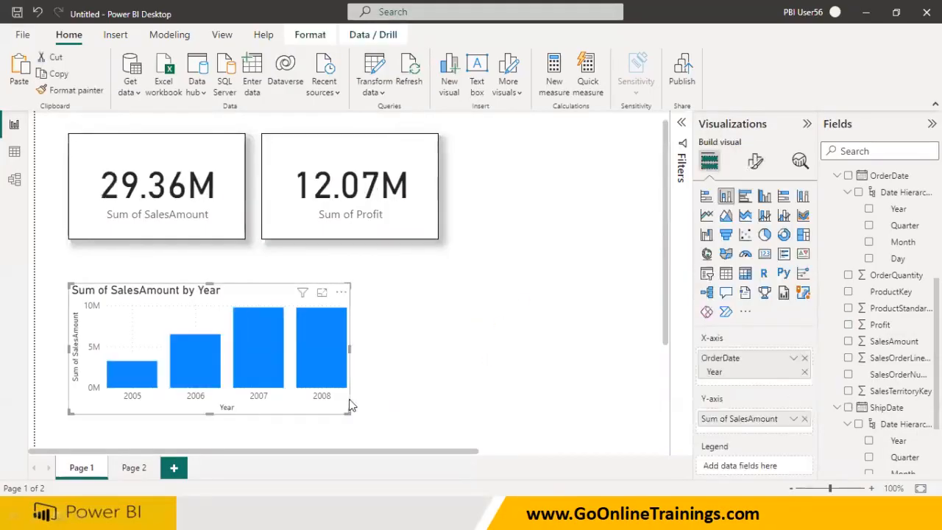
{"action": "left_click", "coordinate": [757, 162]}
{"action": "left_click", "coordinate": [801, 456]}
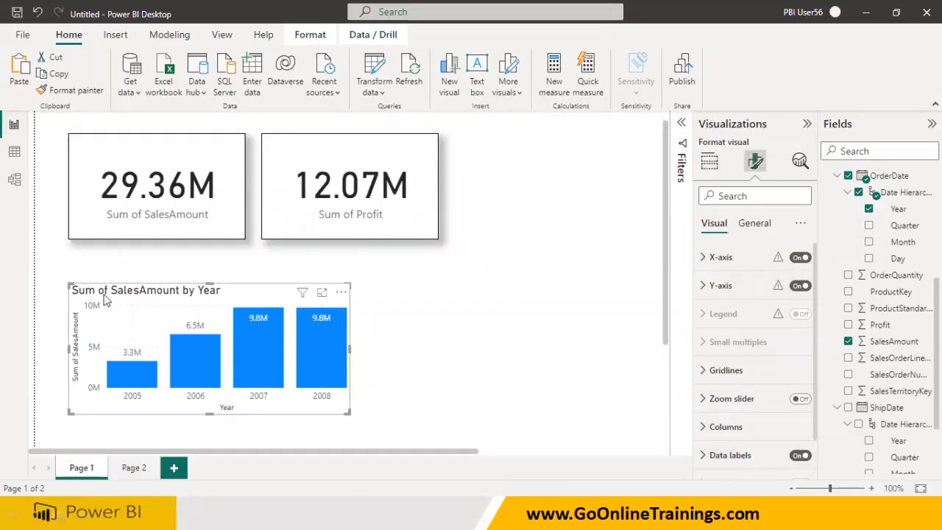
- Add an empty line chart below the SalesAmount by Year column chart
{"action": "left_click", "coordinate": [407, 331]}
{"action": "scroll", "coordinate": [407, 331], "scroll_direction": "down", "scroll_amount": 3}
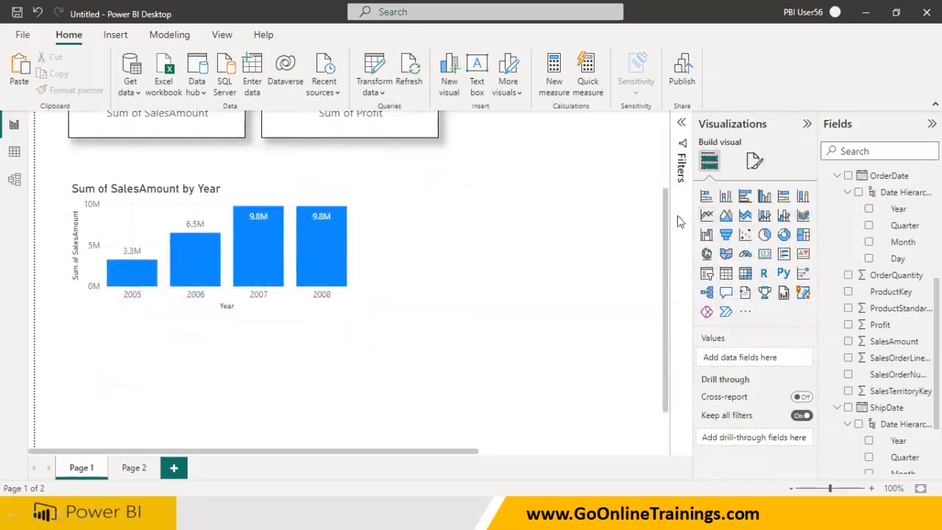
{"action": "left_click", "coordinate": [707, 215]}
- Copy the column chart's formatting to the empty line chart with Format painter
{"action": "left_click", "coordinate": [247, 285]}
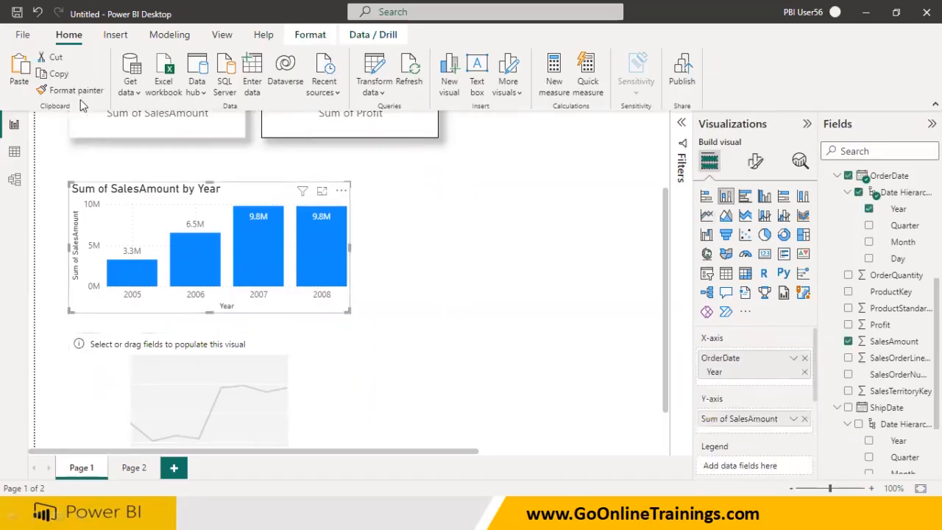
{"action": "left_click", "coordinate": [75, 90]}
{"action": "left_click", "coordinate": [299, 387]}
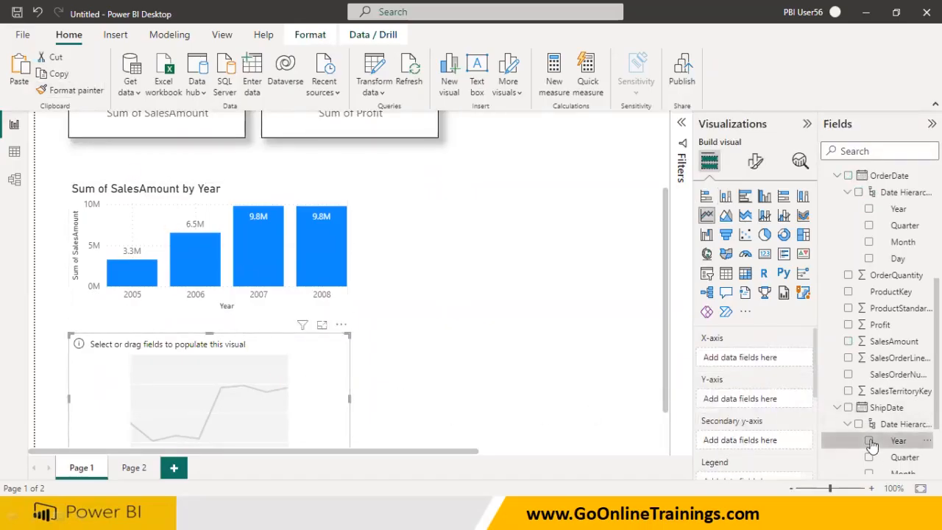
- Populate the empty line chart with ShipDate Year on the X-axis and Profit on the Y-axis
{"action": "left_click", "coordinate": [870, 440]}
{"action": "scroll", "coordinate": [874, 447], "scroll_direction": "down", "scroll_amount": 3}
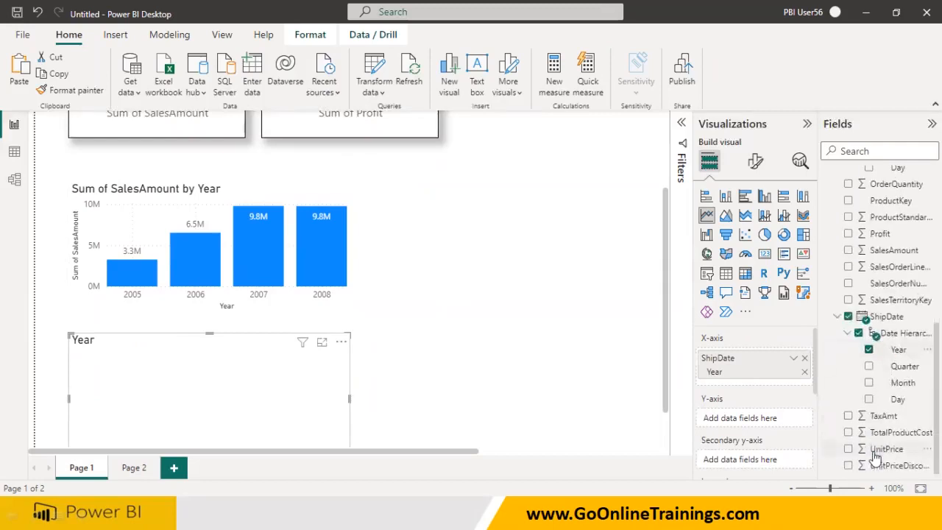
{"action": "scroll", "coordinate": [849, 368], "scroll_direction": "up", "scroll_amount": 4}
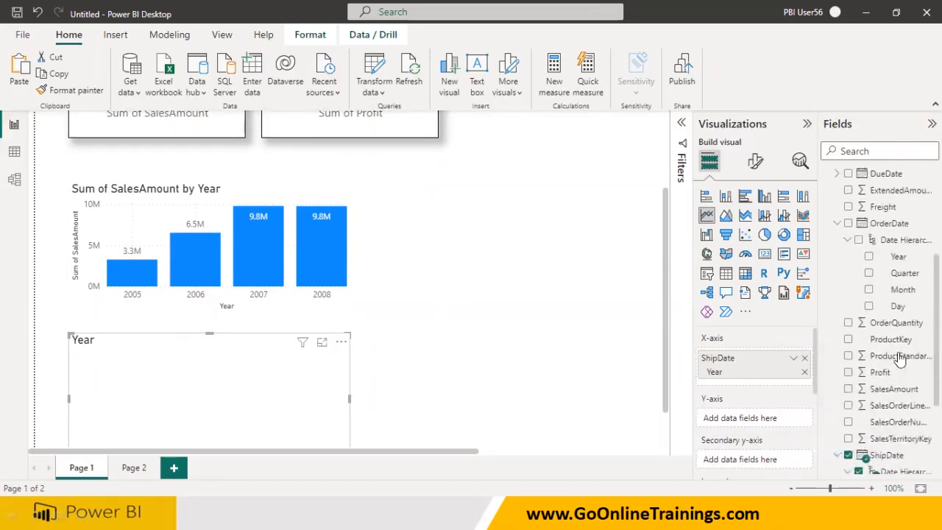
{"action": "left_click", "coordinate": [849, 373]}
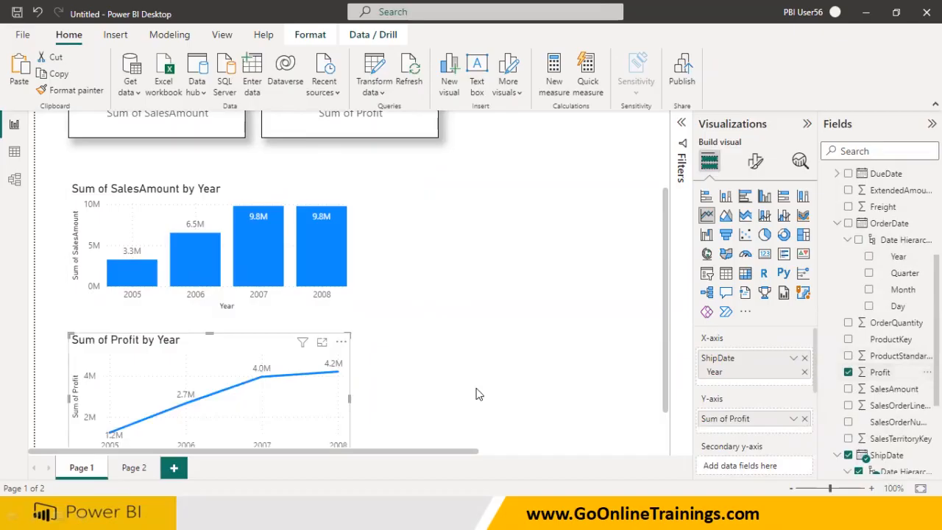
{"action": "left_click", "coordinate": [462, 353]}
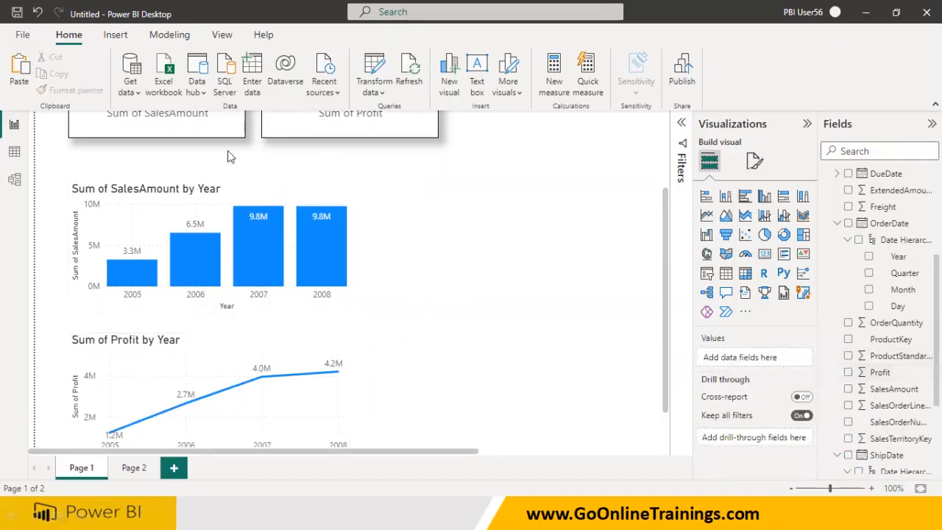
- Copy the SalesAmount card's formatting to the SalesAmount by Year column chart, and from that chart to the Profit by Year line chart
{"action": "left_click", "coordinate": [147, 127]}
{"action": "left_click", "coordinate": [73, 90]}
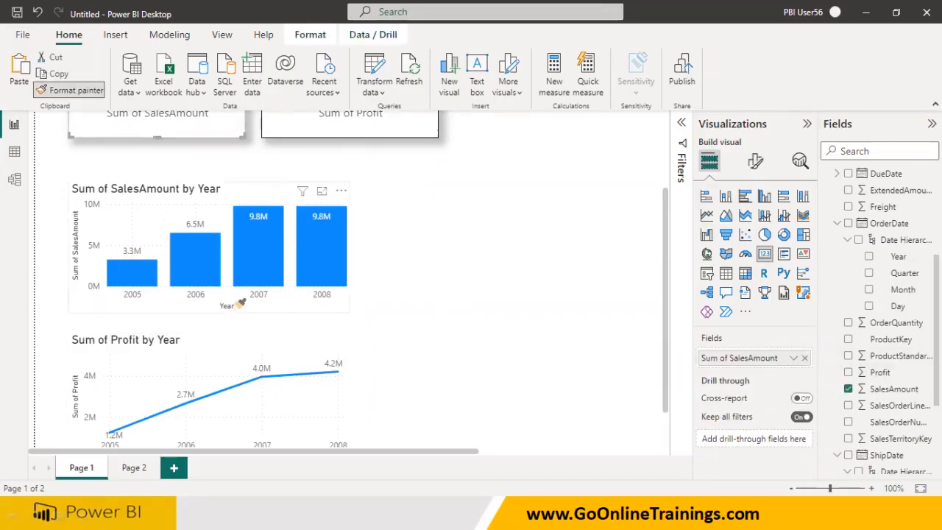
{"action": "left_click", "coordinate": [240, 303]}
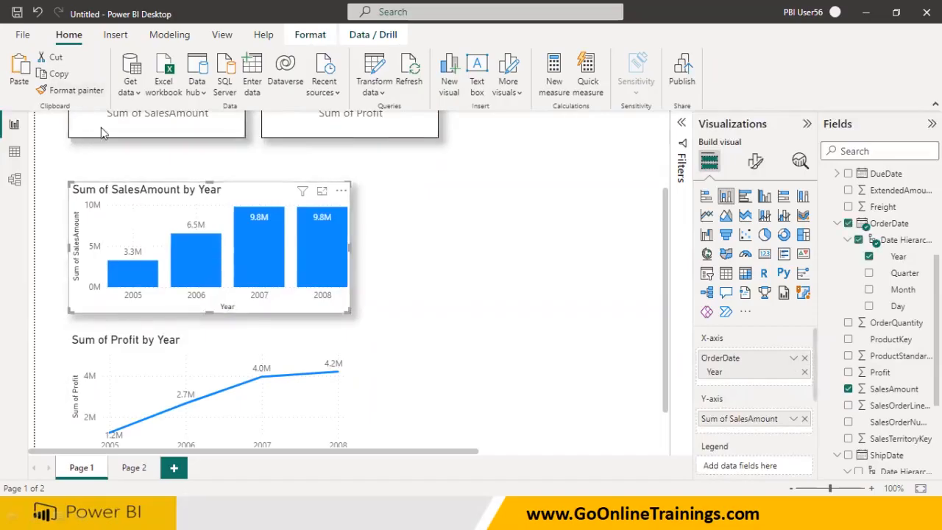
{"action": "left_click", "coordinate": [73, 90]}
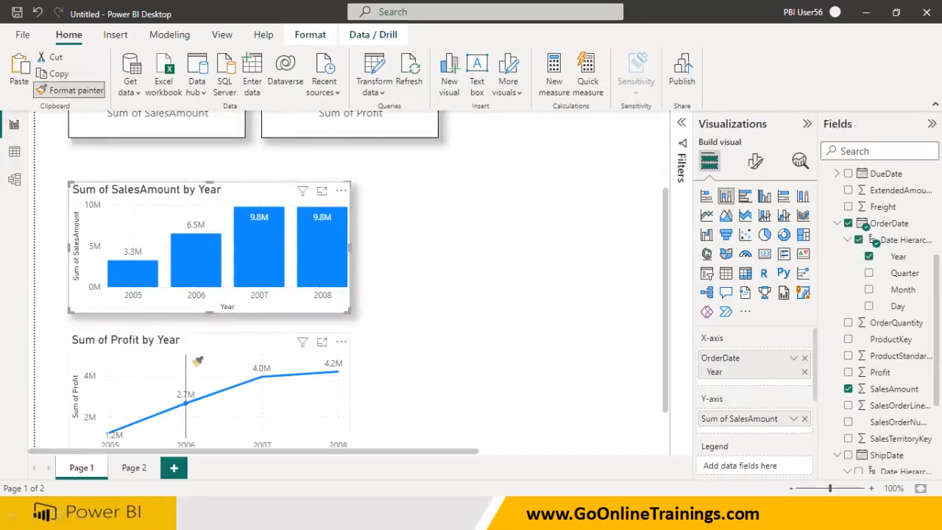
{"action": "left_click", "coordinate": [190, 359]}
{"action": "scroll", "coordinate": [190, 359], "scroll_direction": "down", "scroll_amount": 1}
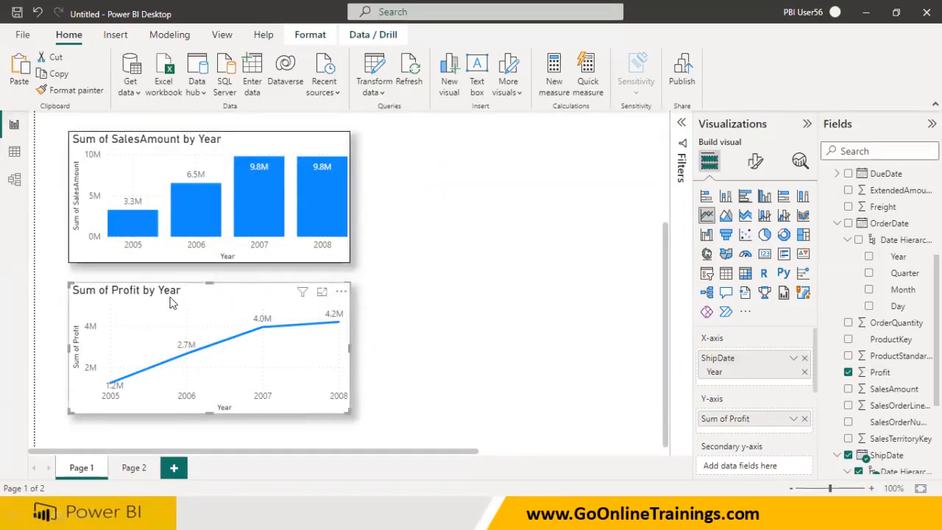
{"action": "left_click", "coordinate": [469, 298]}
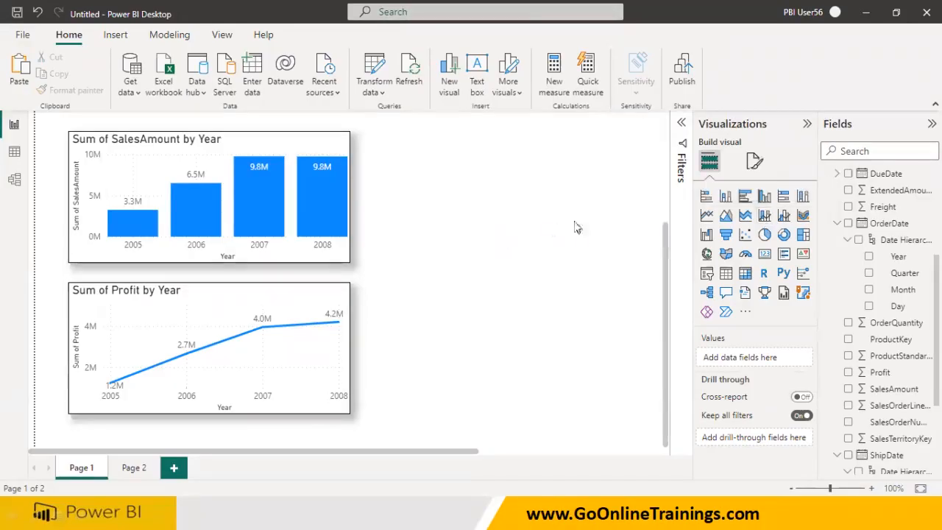
- Add an empty line and stacked column chart and copy the SalesAmount by Year column chart's formatting to it
{"action": "left_click", "coordinate": [764, 218]}
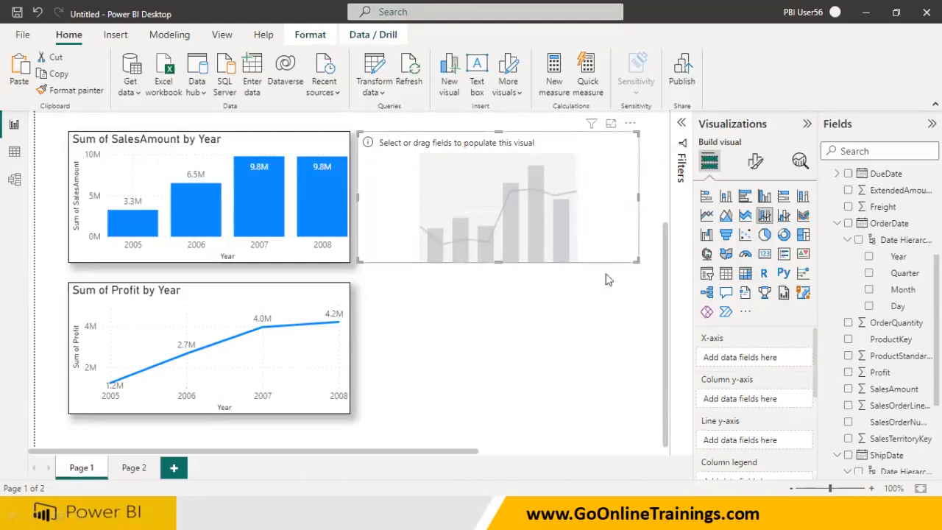
{"action": "left_click", "coordinate": [339, 256]}
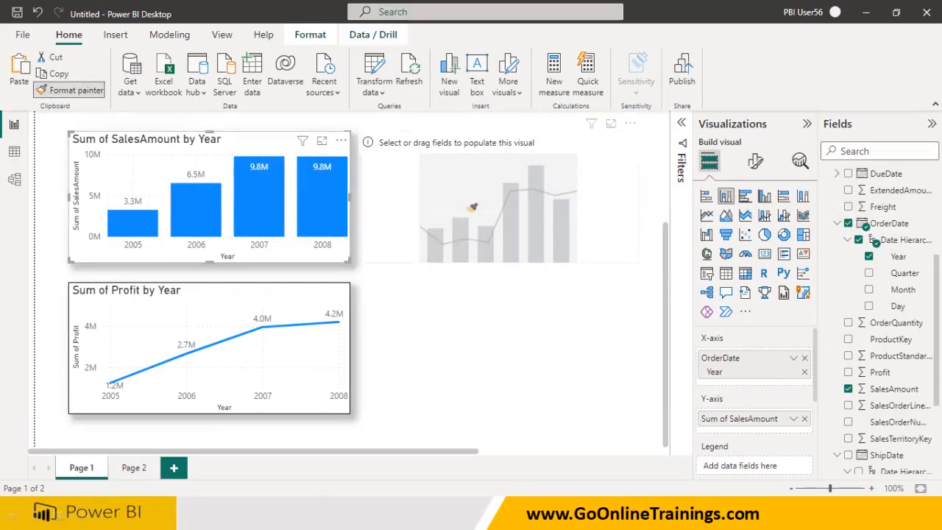
{"action": "left_click", "coordinate": [589, 212]}
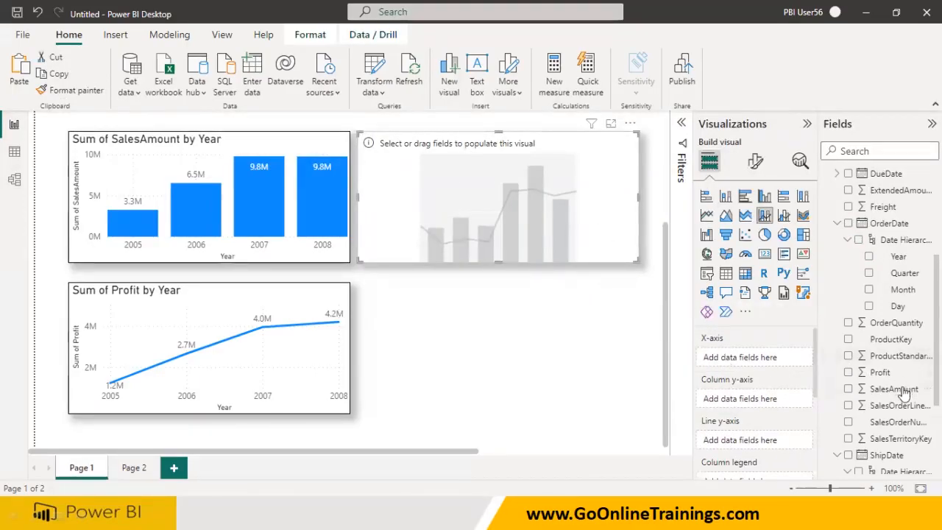
- Add OrderDate Year as the combination chart's X-axis and SalesAmount as its column values
{"action": "left_click", "coordinate": [869, 257]}
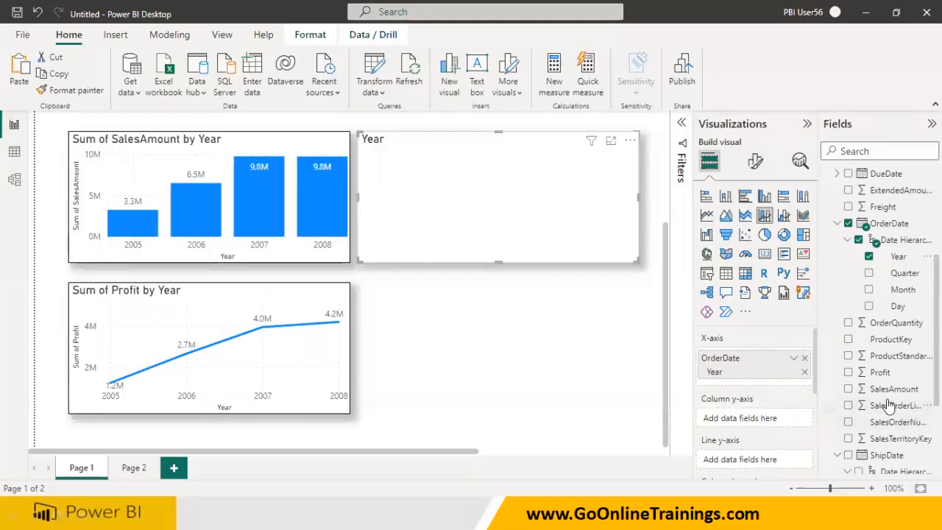
{"action": "scroll", "coordinate": [893, 404], "scroll_direction": "down", "scroll_amount": 3}
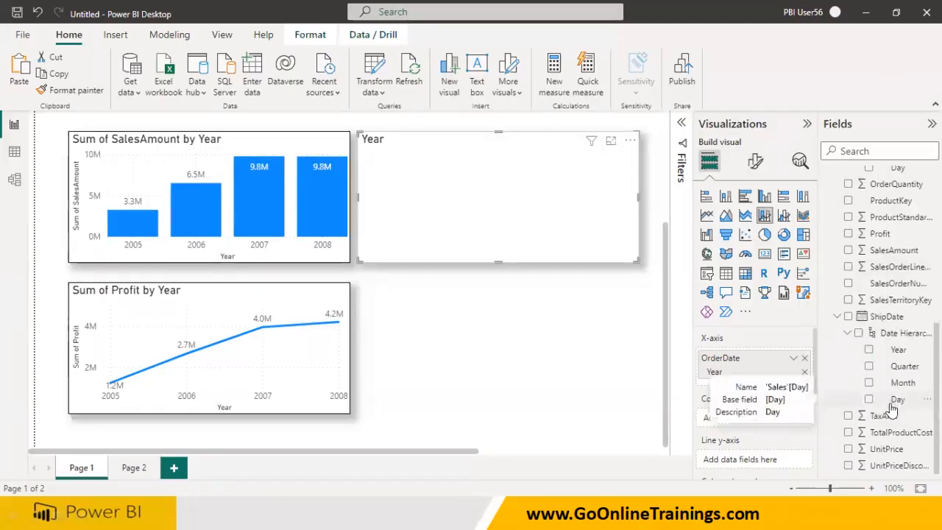
{"action": "left_click", "coordinate": [848, 250]}
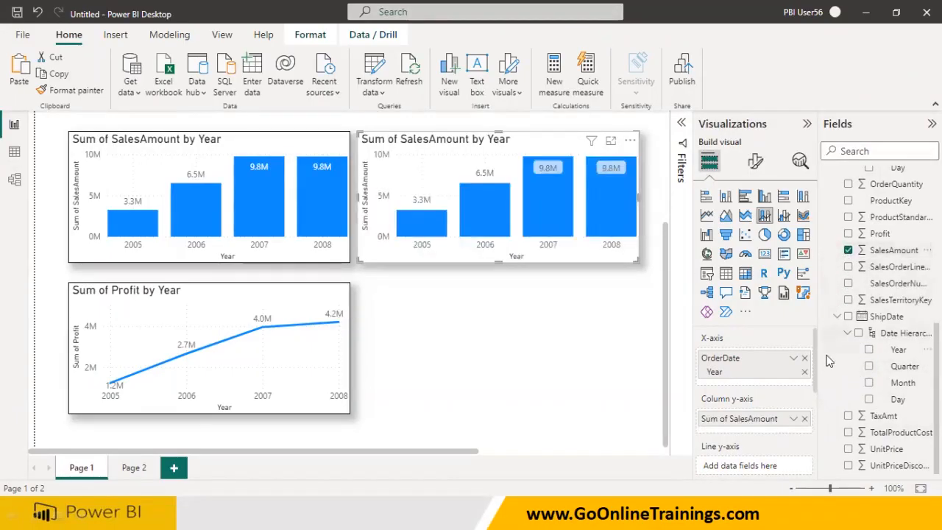
{"action": "left_click", "coordinate": [848, 233]}
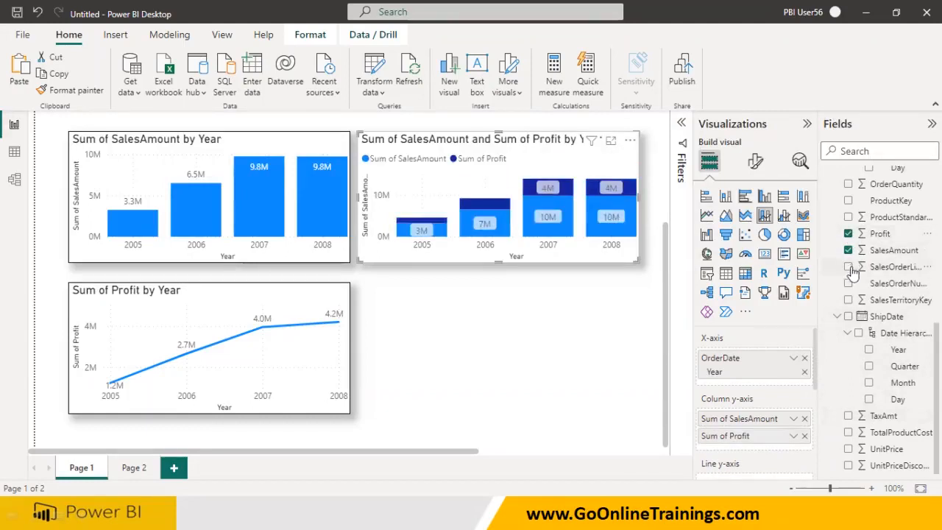
{"action": "left_click", "coordinate": [805, 436]}
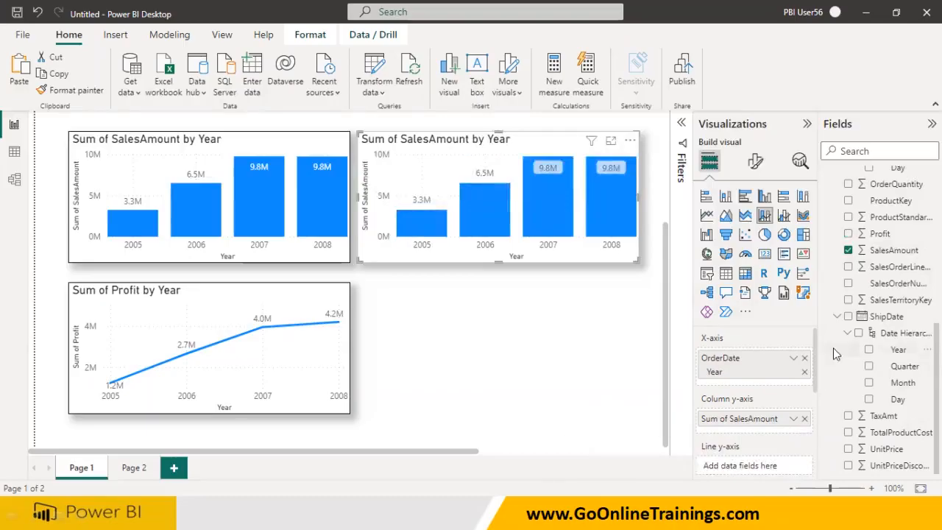
{"action": "scroll", "coordinate": [774, 390], "scroll_direction": "down", "scroll_amount": 3}
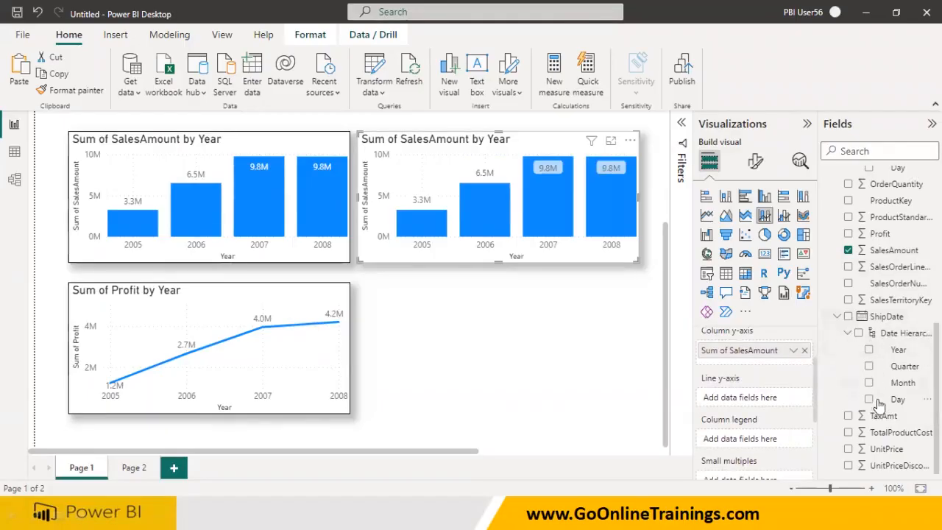
{"action": "left_click_drag", "start_coordinate": [867, 238], "coordinate": [762, 441]}
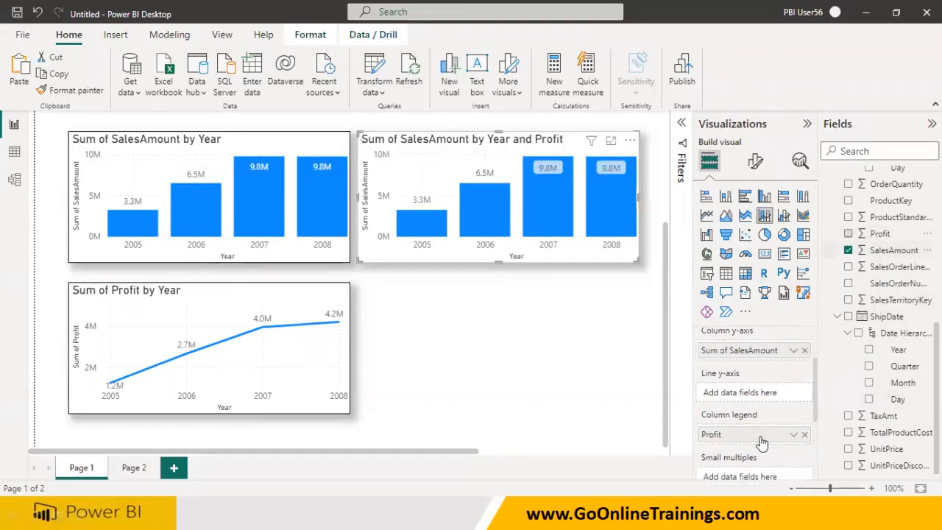
{"action": "left_click", "coordinate": [805, 434]}
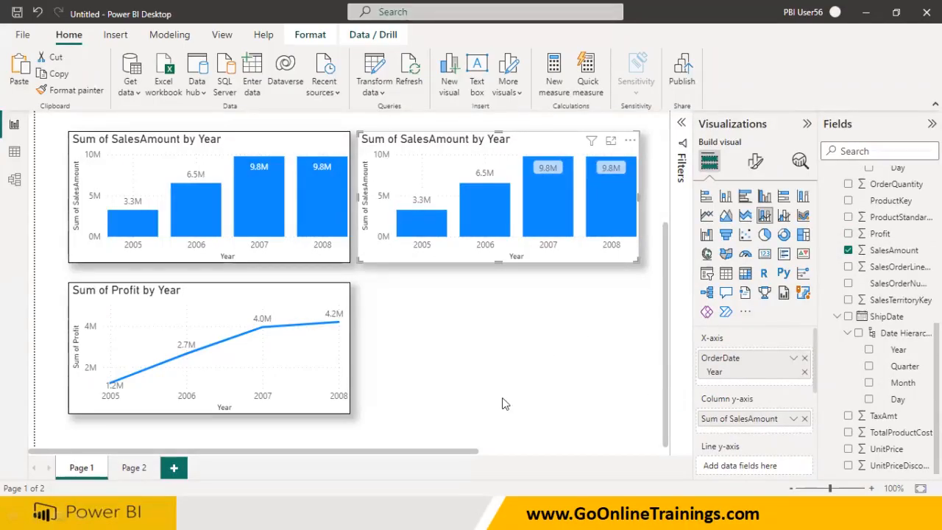
- Add Profit to the Line y-axis of the combination chart
{"action": "key", "text": "alt+Tab"}
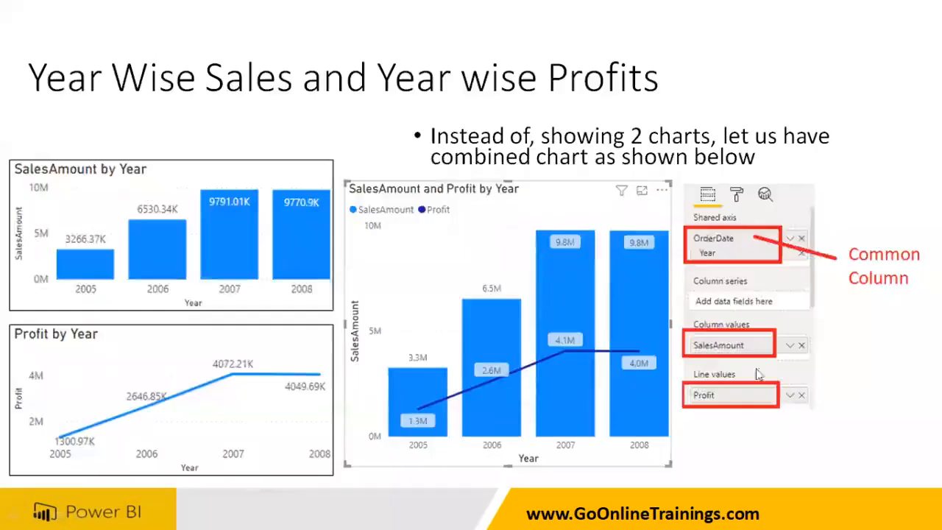
{"action": "key", "text": "alt+Tab"}
{"action": "scroll", "coordinate": [731, 390], "scroll_direction": "down", "scroll_amount": 2}
{"action": "scroll", "coordinate": [732, 390], "scroll_direction": "down", "scroll_amount": 4}
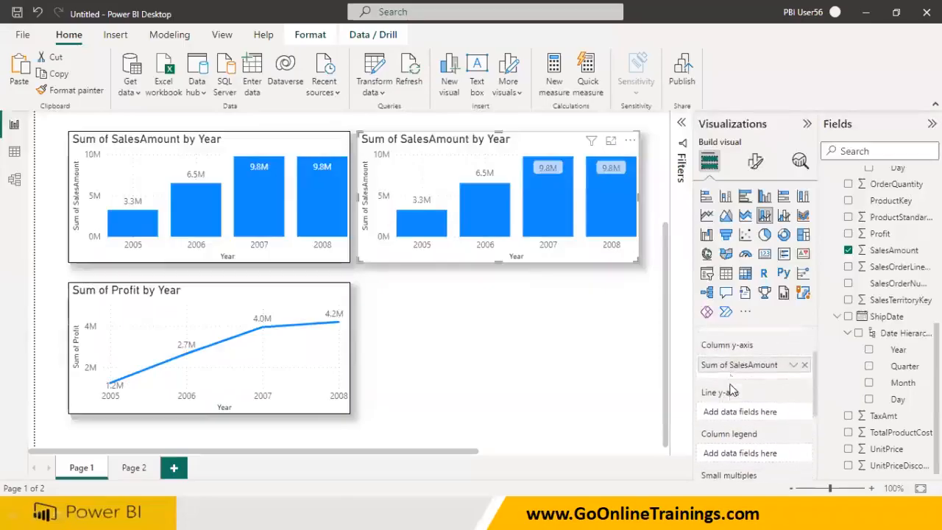
{"action": "scroll", "coordinate": [732, 390], "scroll_direction": "up", "scroll_amount": 4}
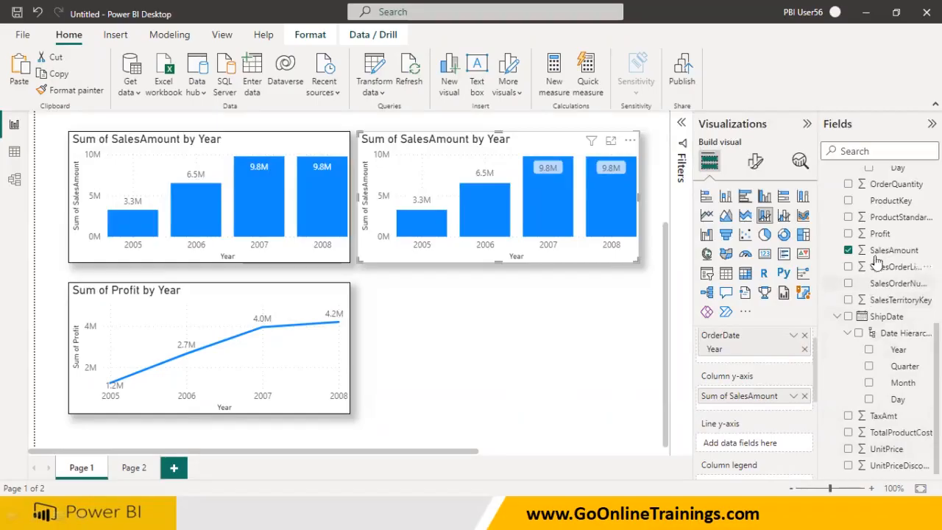
{"action": "left_click_drag", "start_coordinate": [879, 234], "coordinate": [751, 442]}
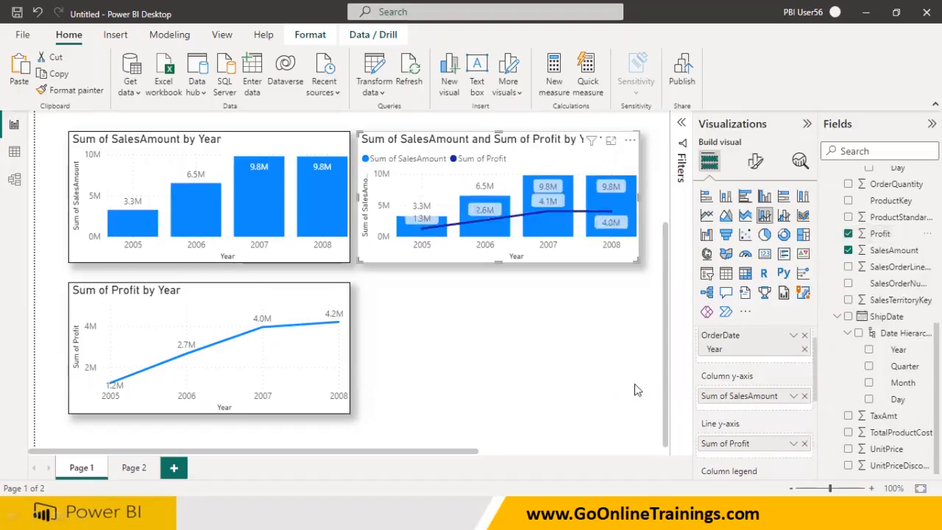
{"action": "left_click", "coordinate": [593, 376]}
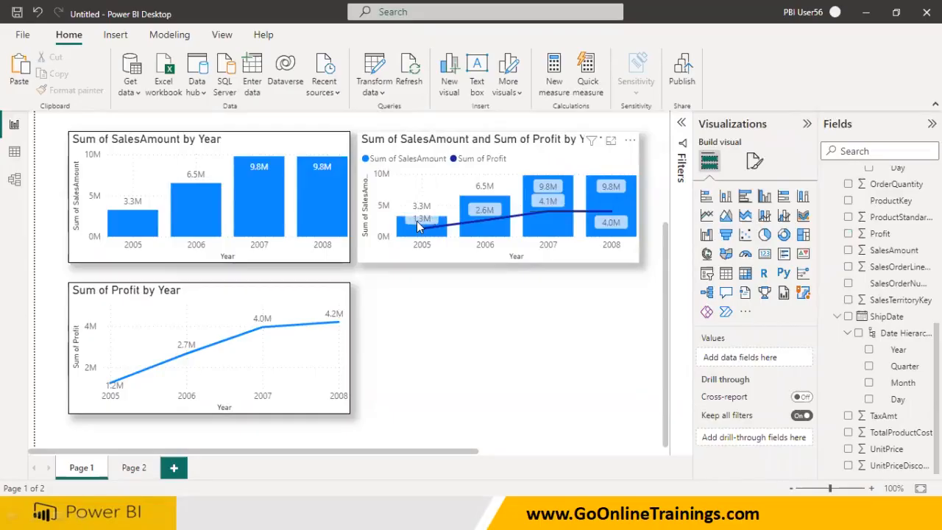
- Compare the combination chart's sales columns and profit line, and its fields, with the SalesAmount by Year column chart
{"action": "mouse_move", "coordinate": [427, 223]}
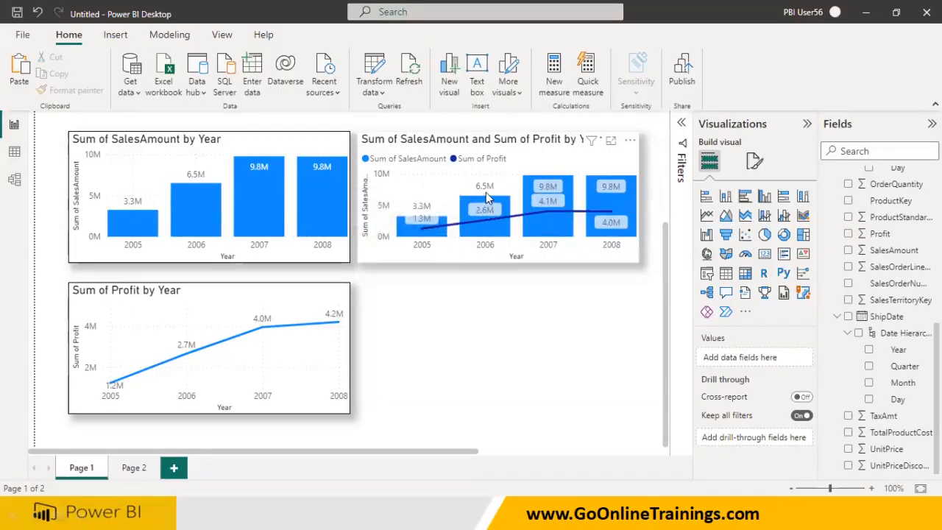
{"action": "mouse_move", "coordinate": [481, 213]}
{"action": "left_click", "coordinate": [451, 254]}
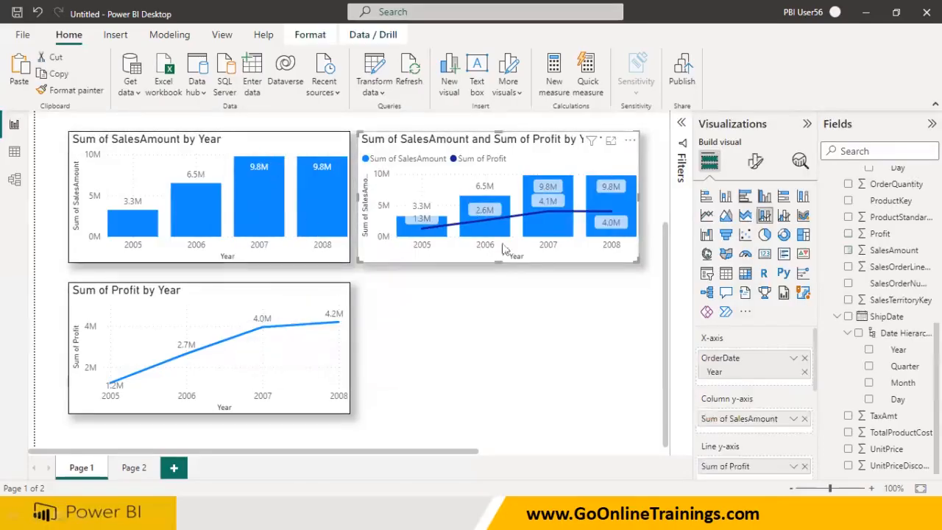
{"action": "left_click", "coordinate": [299, 255]}
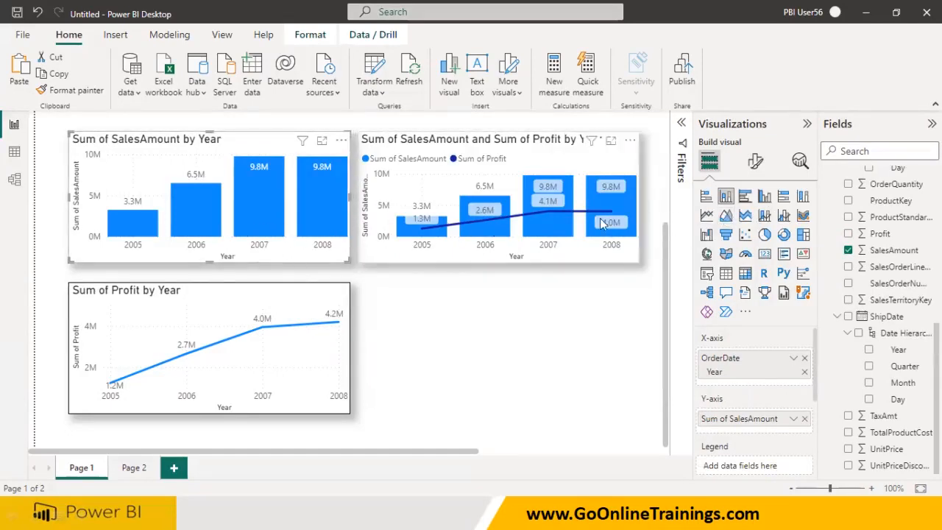
- Switch the combination chart between the line and stacked column and line and clustered column types, ending with line and clustered column
{"action": "left_click", "coordinate": [561, 253]}
{"action": "left_click", "coordinate": [783, 217]}
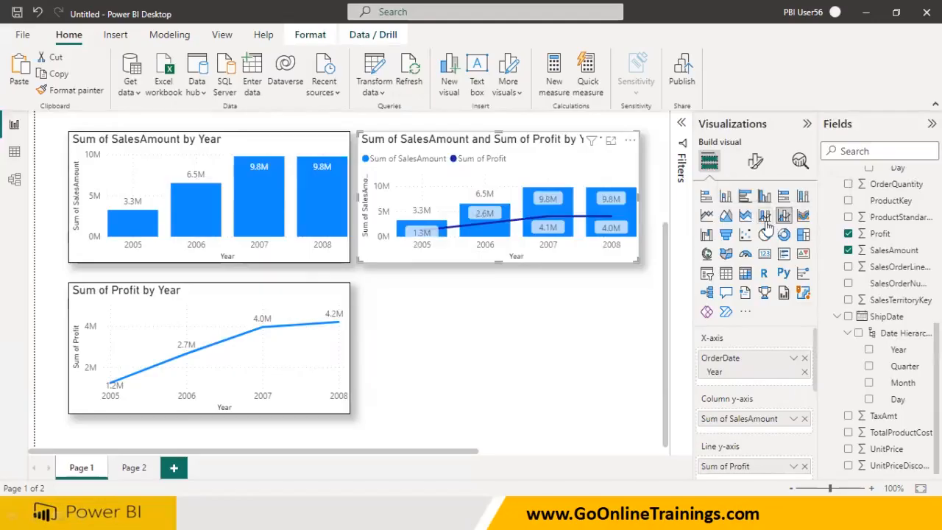
{"action": "left_click", "coordinate": [765, 216]}
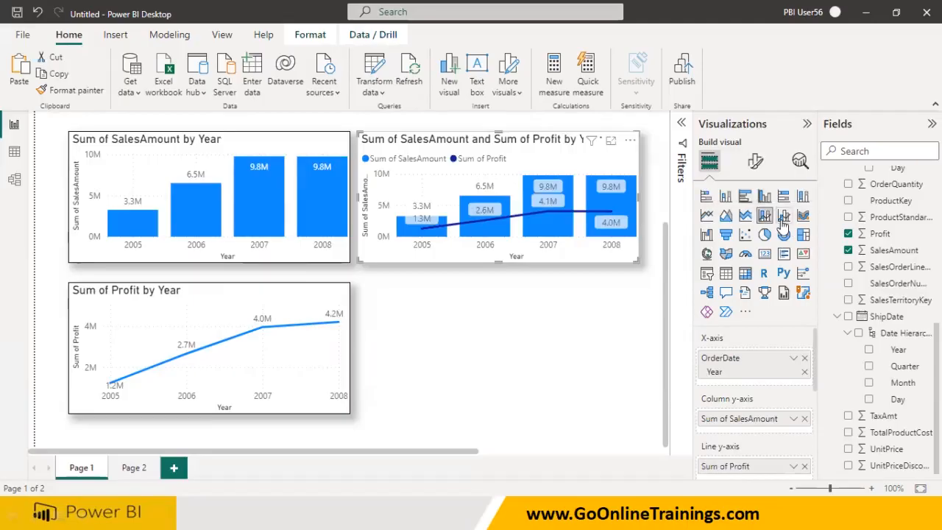
{"action": "left_click", "coordinate": [784, 218]}
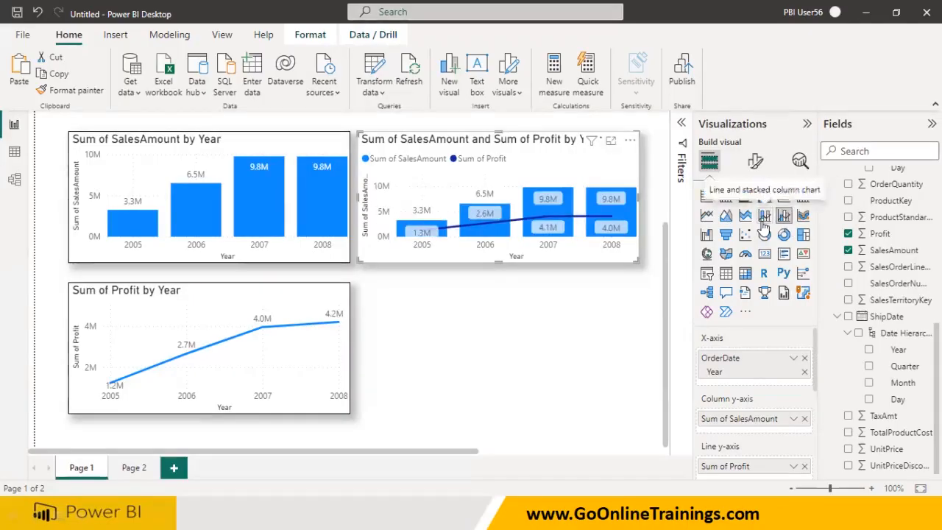
{"action": "left_click", "coordinate": [765, 216]}
{"action": "left_click", "coordinate": [785, 221]}
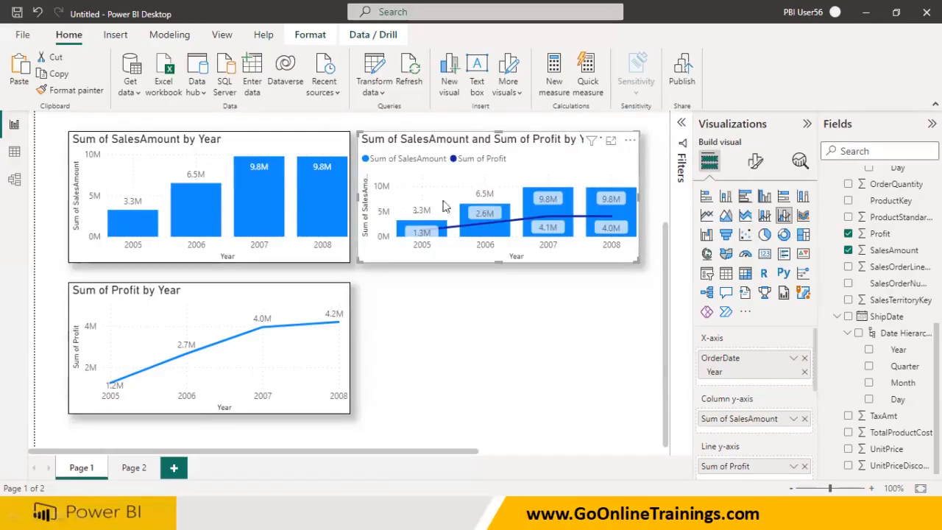
{"action": "mouse_move", "coordinate": [480, 225]}
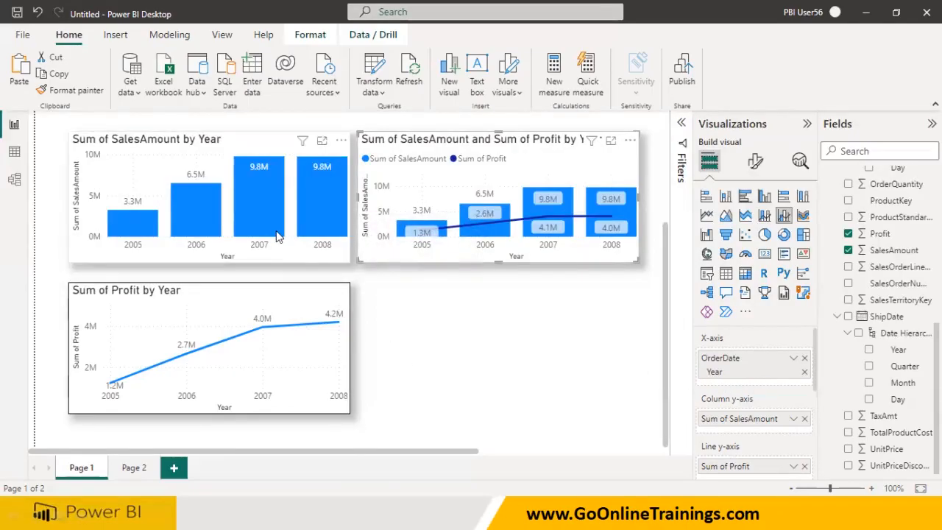
{"action": "mouse_move", "coordinate": [276, 232]}
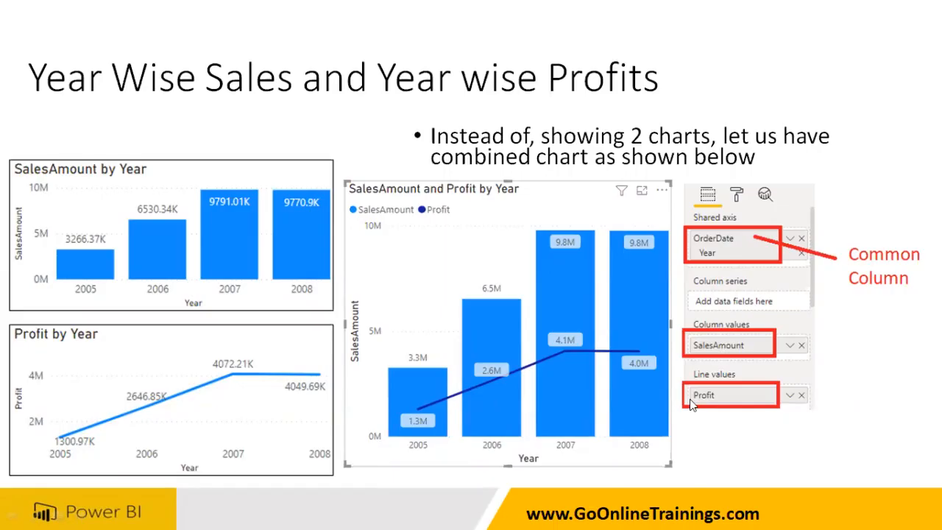
{"action": "left_click", "coordinate": [561, 293]}
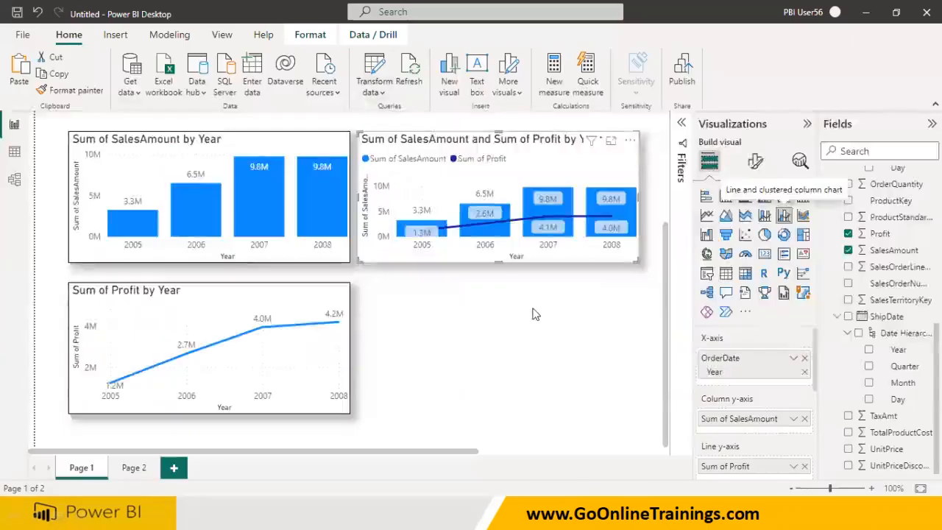
- Insert a new stacked column chart beside the Profit by Year chart with ShipDate Year as its X-axis
{"action": "left_click", "coordinate": [535, 315]}
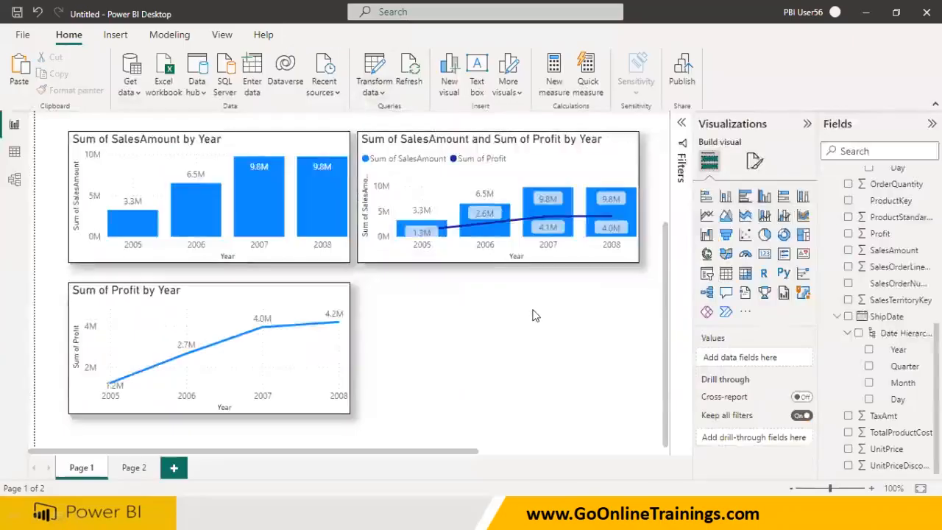
{"action": "left_click", "coordinate": [726, 196]}
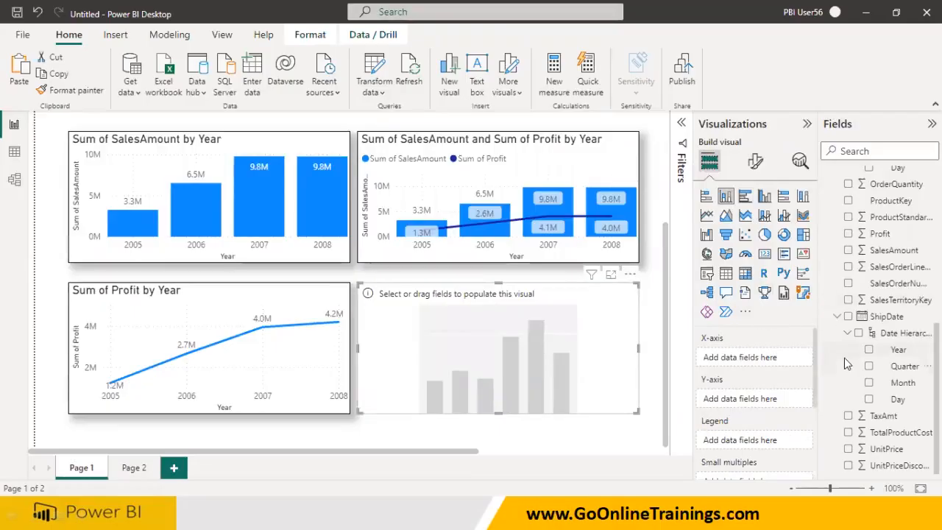
{"action": "left_click", "coordinate": [869, 350]}
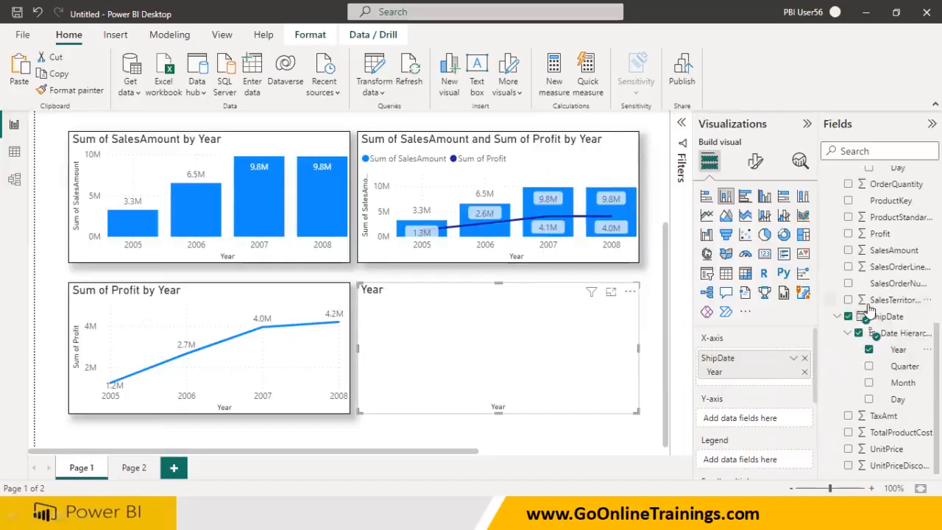
- Add the Customer table's Region as the new chart's legend and SalesAmount as its Y-axis values
{"action": "scroll", "coordinate": [869, 309], "scroll_direction": "up", "scroll_amount": 5}
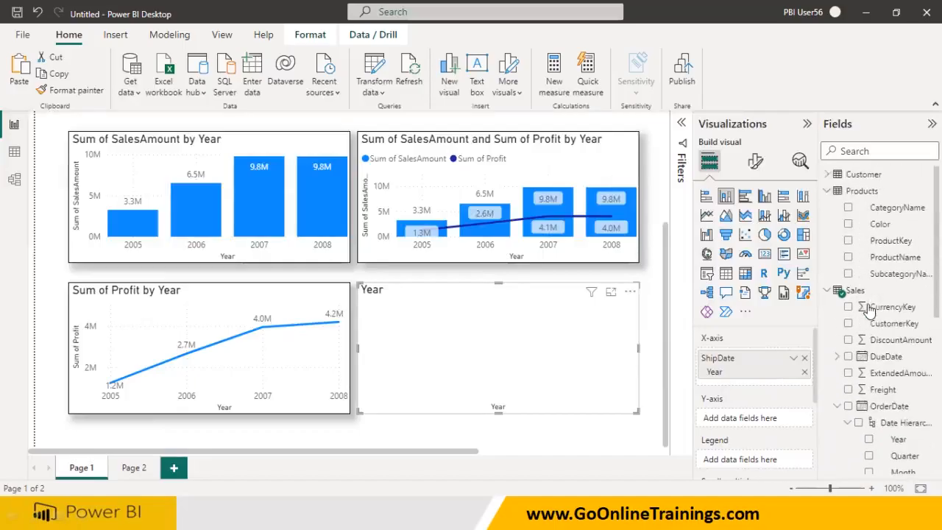
{"action": "left_click", "coordinate": [828, 177]}
{"action": "left_click", "coordinate": [851, 407]}
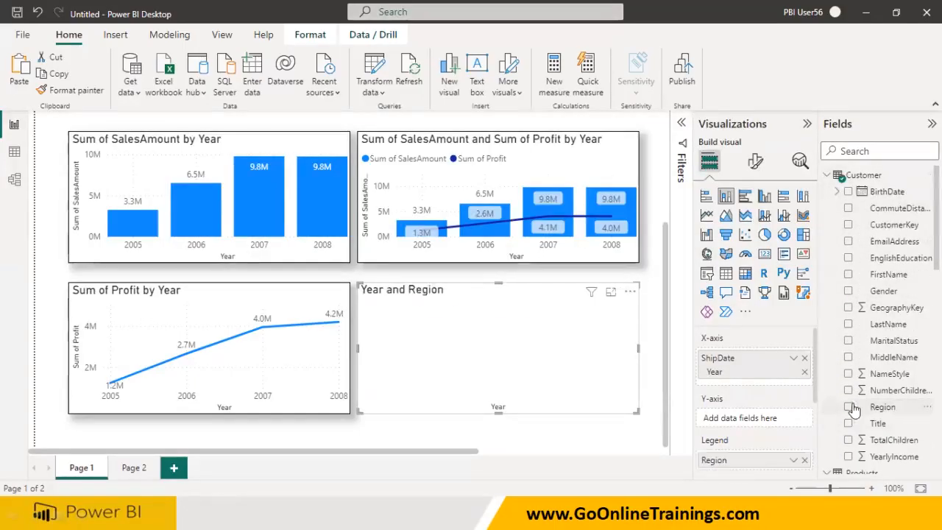
{"action": "scroll", "coordinate": [854, 411], "scroll_direction": "down", "scroll_amount": 8}
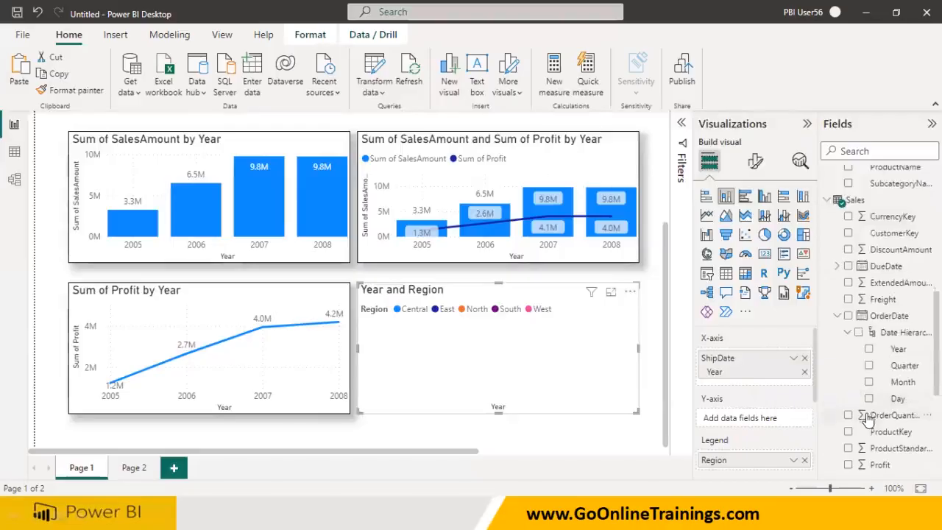
{"action": "scroll", "coordinate": [868, 418], "scroll_direction": "down", "scroll_amount": 4}
{"action": "left_click", "coordinate": [849, 346]}
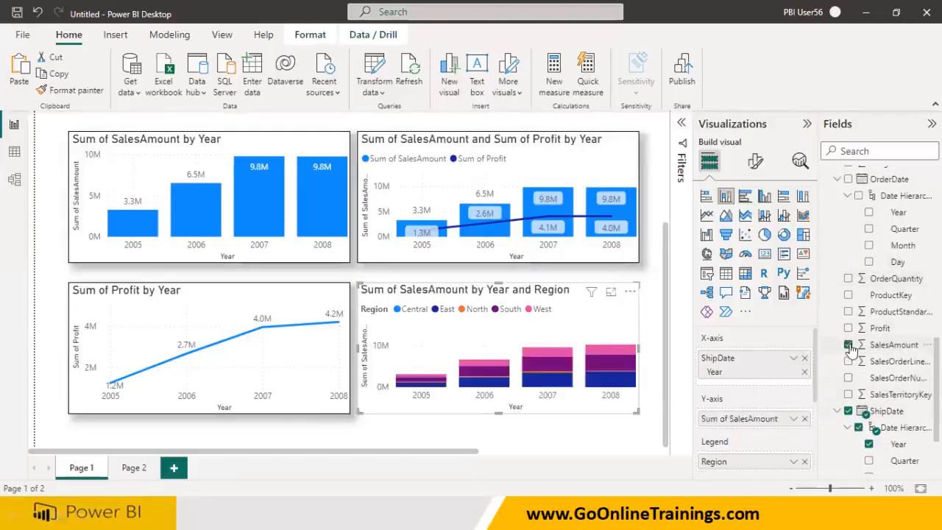
- Copy the combination chart's formatting onto the SalesAmount by Year and Region chart and make that chart taller
{"action": "left_click", "coordinate": [593, 255]}
{"action": "left_click", "coordinate": [71, 90]}
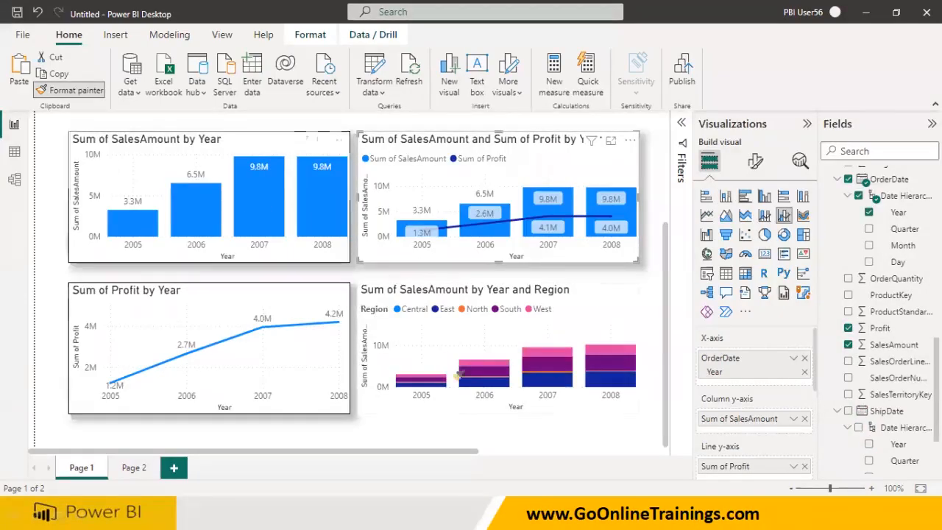
{"action": "left_click", "coordinate": [536, 399]}
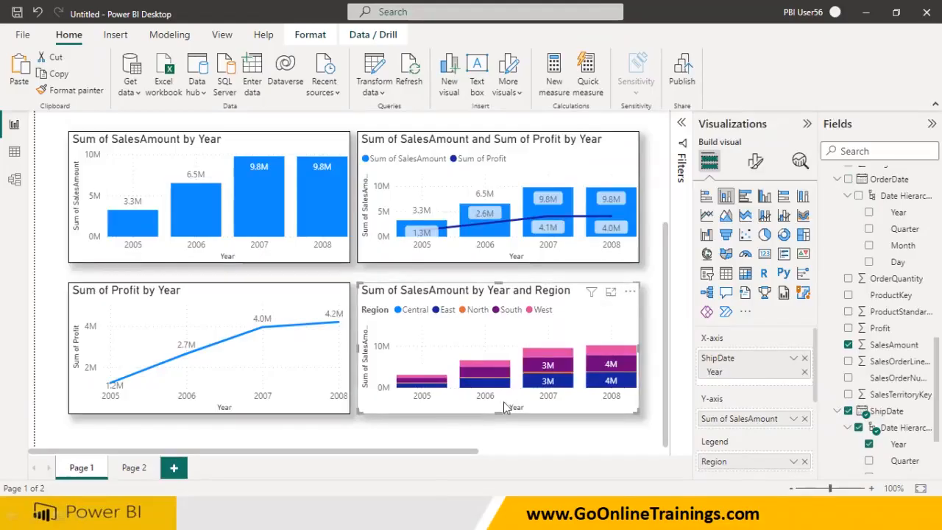
{"action": "left_click_drag", "start_coordinate": [503, 413], "coordinate": [503, 445]}
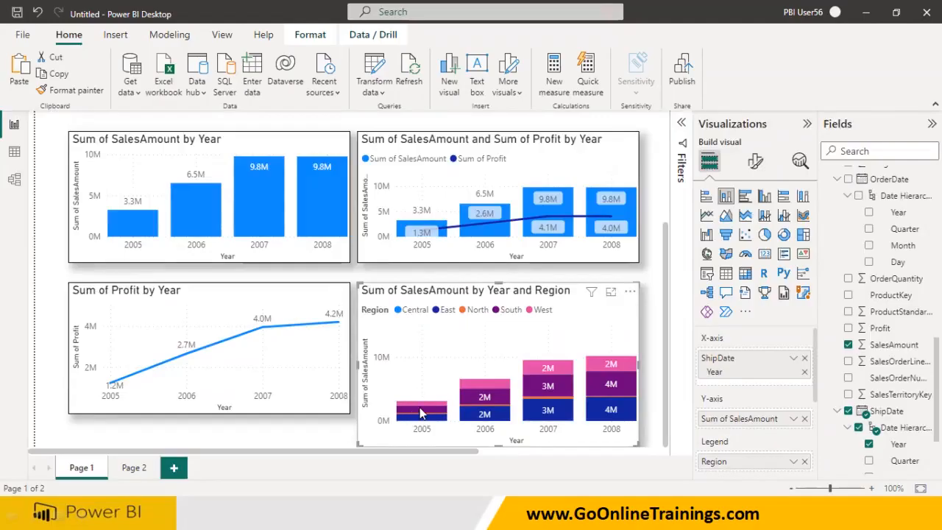
- Examine the stacked column chart's regional segments and its X-axis, Y-axis, Legend, Small multiples, Tooltips and Drill through fields
{"action": "mouse_move", "coordinate": [420, 414]}
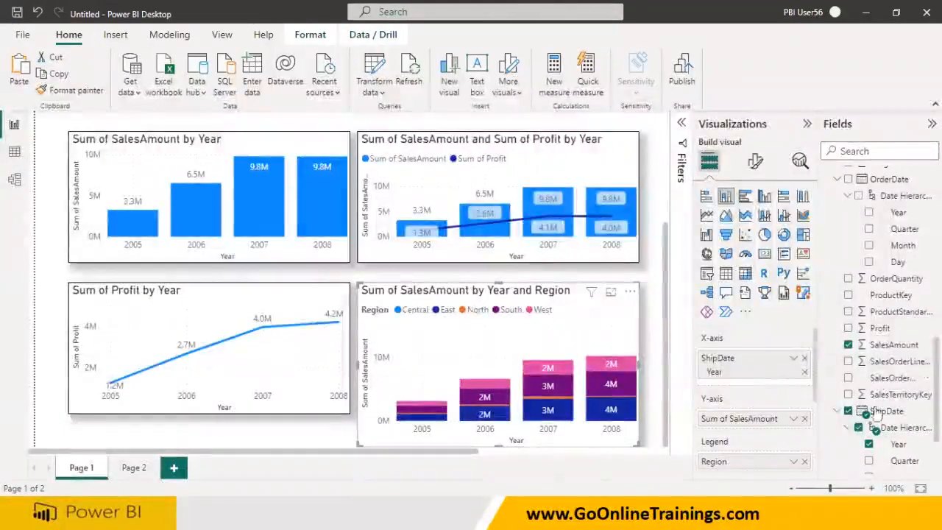
{"action": "scroll", "coordinate": [787, 440], "scroll_direction": "down", "scroll_amount": 3}
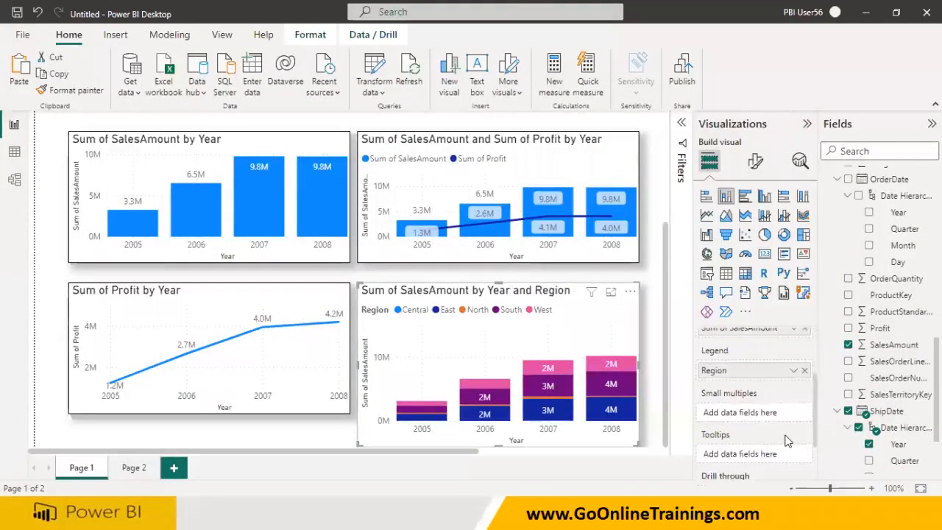
{"action": "scroll", "coordinate": [786, 441], "scroll_direction": "up", "scroll_amount": 3}
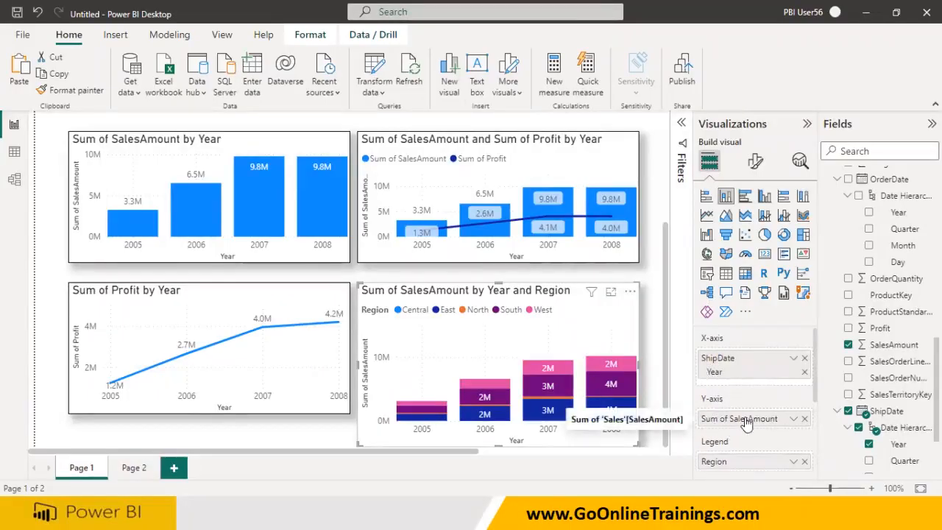
{"action": "scroll", "coordinate": [742, 457], "scroll_direction": "down", "scroll_amount": 1}
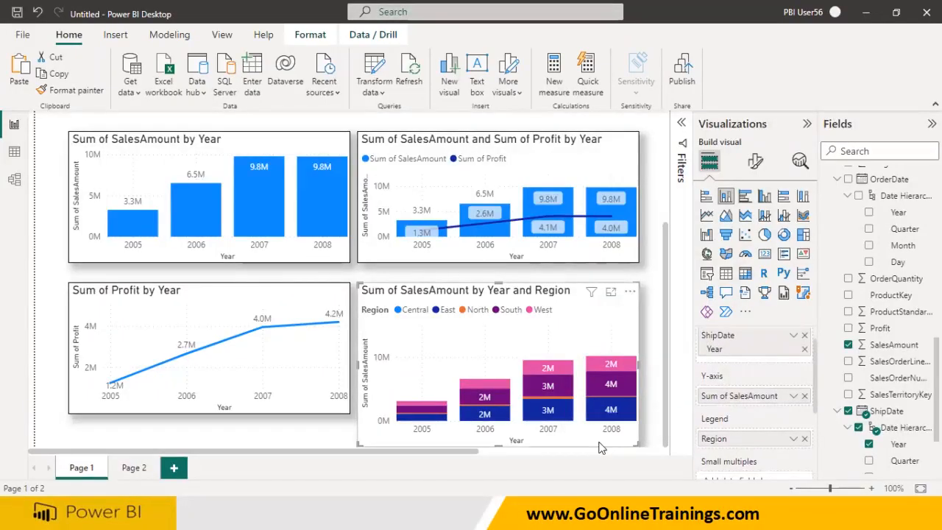
{"action": "scroll", "coordinate": [725, 442], "scroll_direction": "down", "scroll_amount": 2}
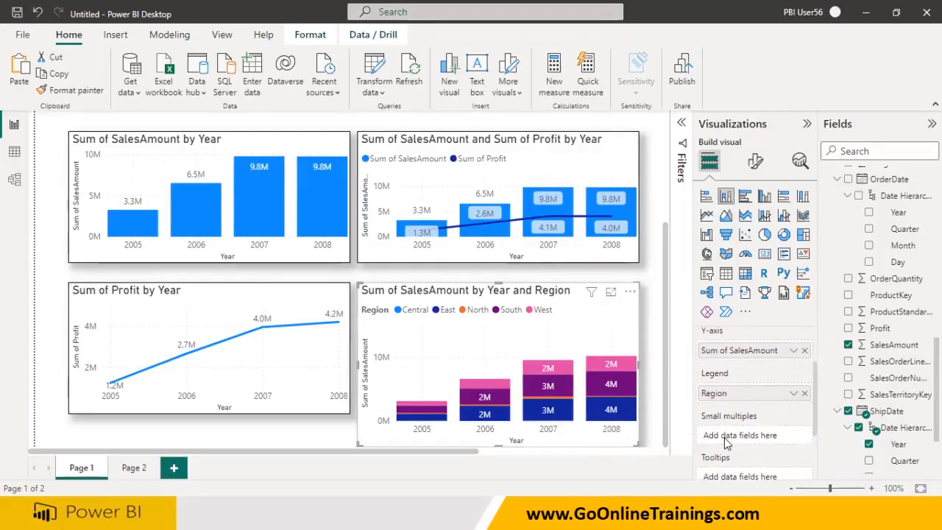
{"action": "scroll", "coordinate": [726, 442], "scroll_direction": "down", "scroll_amount": 4}
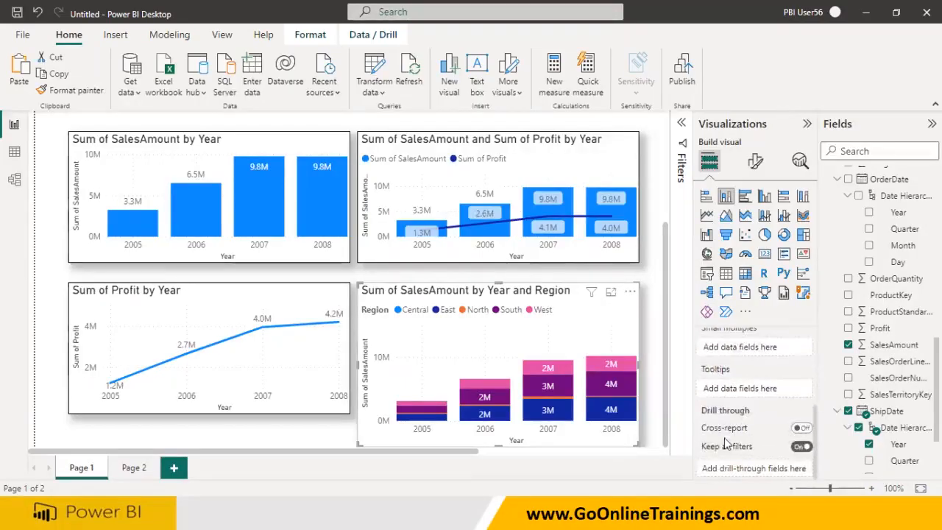
{"action": "scroll", "coordinate": [725, 442], "scroll_direction": "up", "scroll_amount": 5}
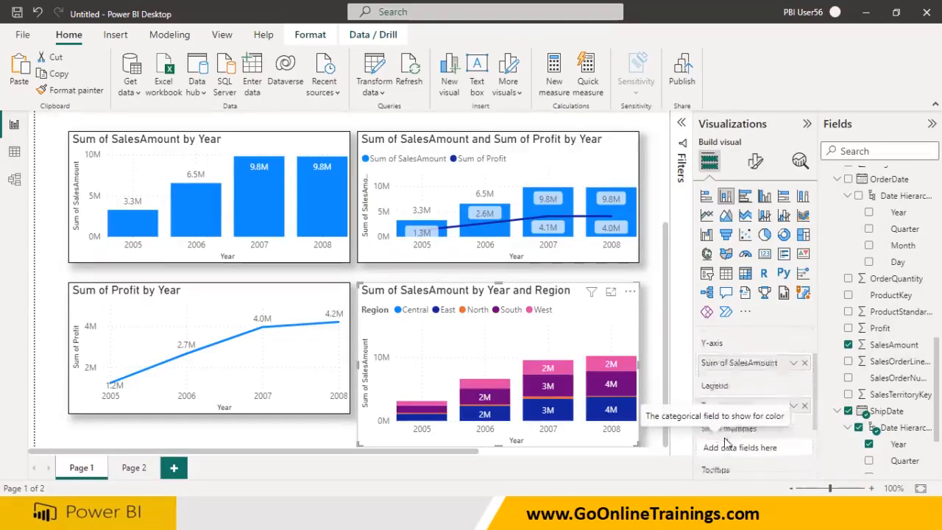
{"action": "scroll", "coordinate": [725, 442], "scroll_direction": "down", "scroll_amount": 2}
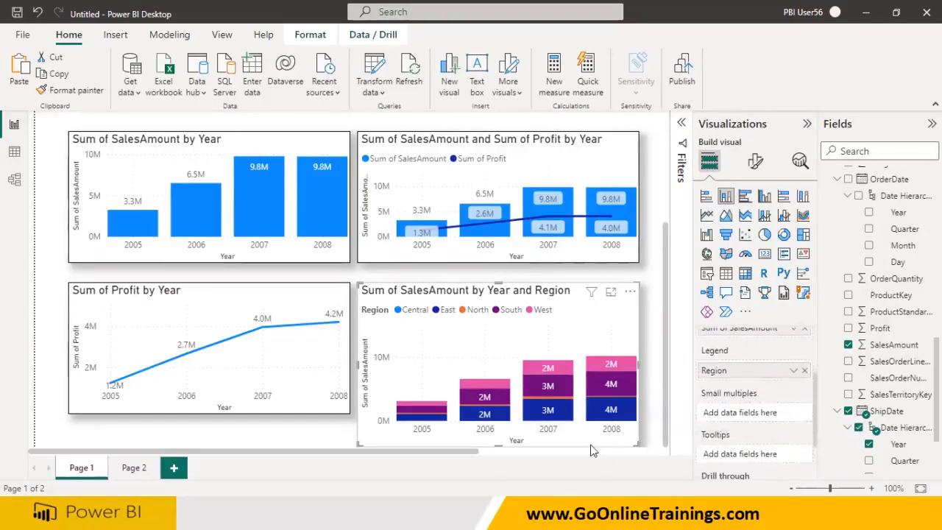
- Convert the regional chart to a line and stacked column chart and add Profit to its Line y-axis
{"action": "left_click", "coordinate": [765, 219]}
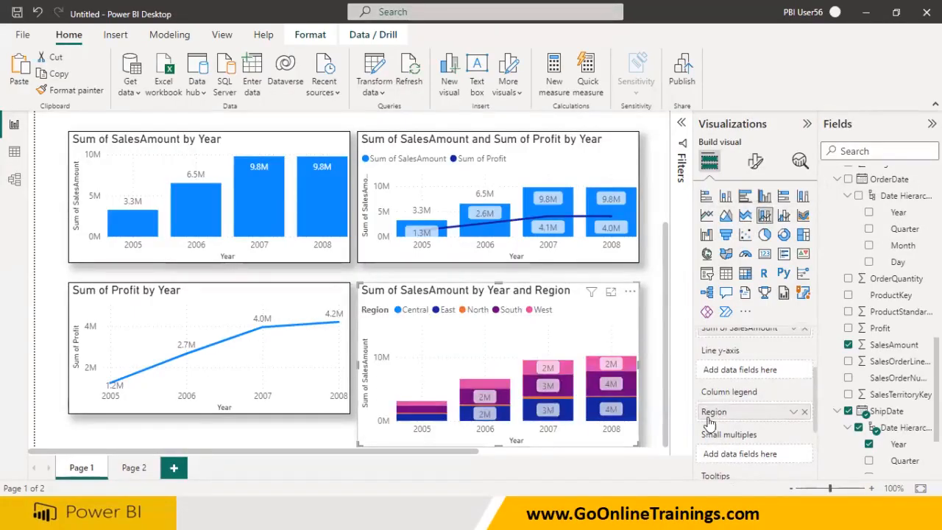
{"action": "scroll", "coordinate": [711, 427], "scroll_direction": "up", "scroll_amount": 4}
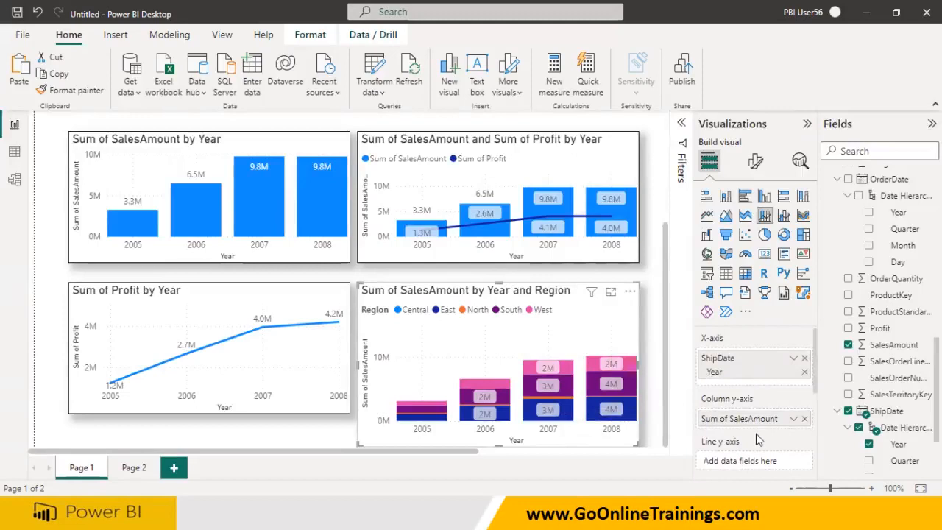
{"action": "scroll", "coordinate": [736, 412], "scroll_direction": "down", "scroll_amount": 1}
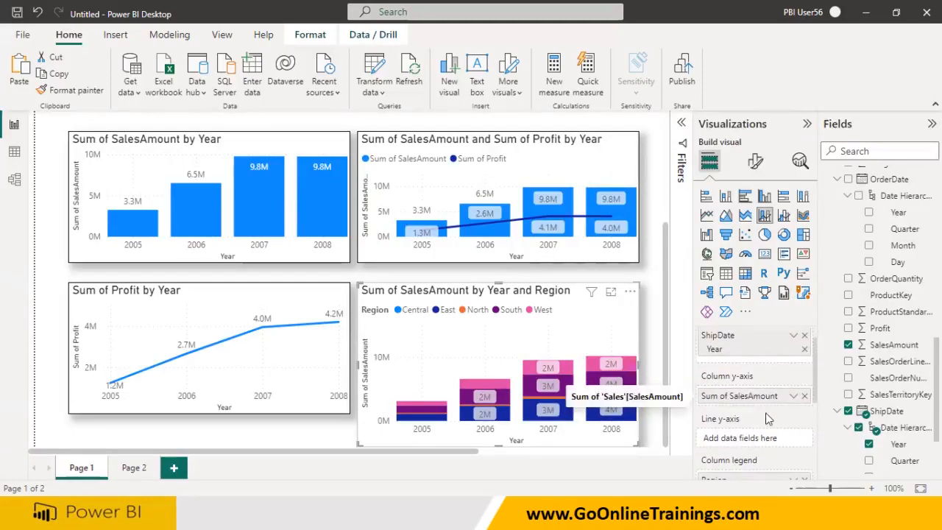
{"action": "scroll", "coordinate": [769, 422], "scroll_direction": "down", "scroll_amount": 1}
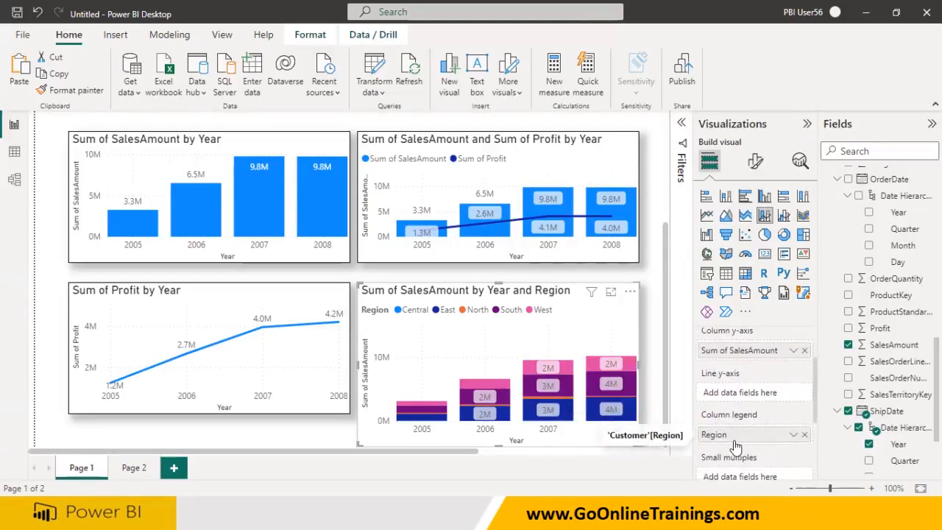
{"action": "left_click_drag", "start_coordinate": [880, 328], "coordinate": [754, 395]}
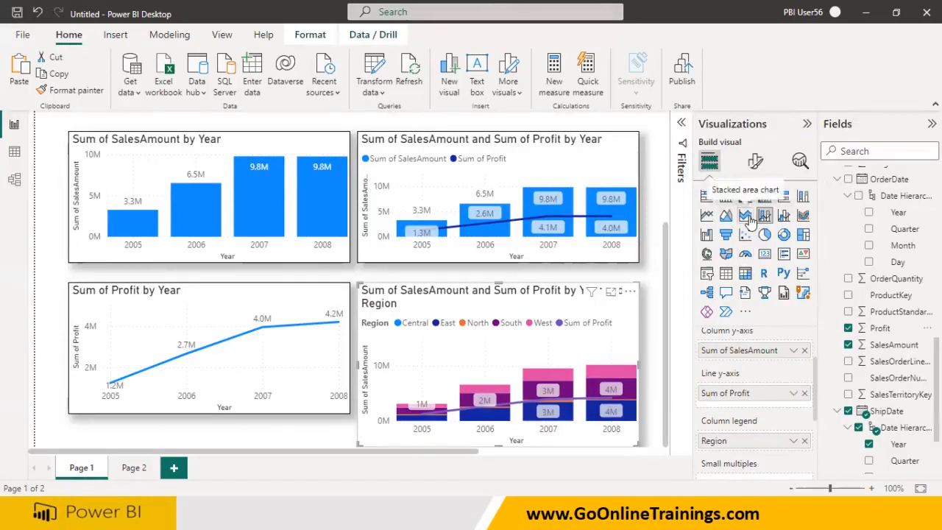
- Change the regional chart to line and clustered column and replace ShipDate with OrderDate Year on its X-axis
{"action": "left_click", "coordinate": [783, 216]}
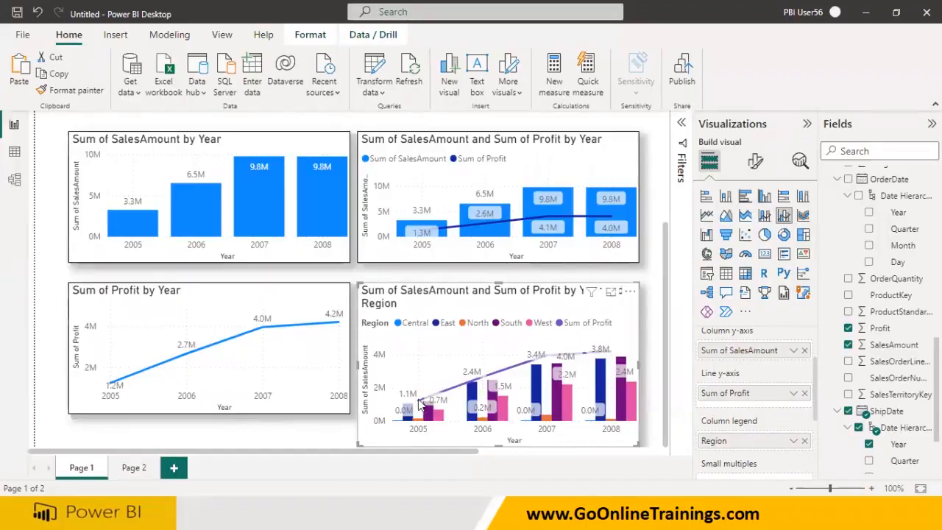
{"action": "mouse_move", "coordinate": [421, 401]}
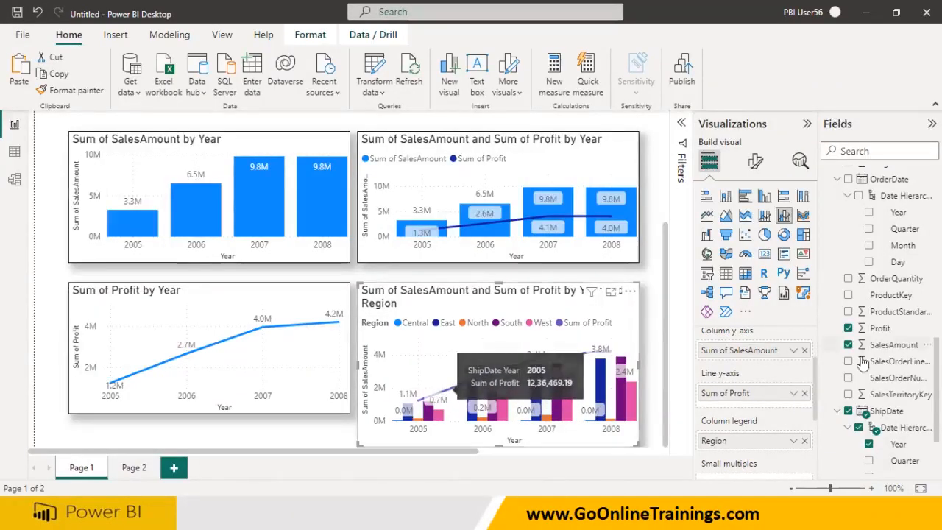
{"action": "scroll", "coordinate": [773, 394], "scroll_direction": "up", "scroll_amount": 2}
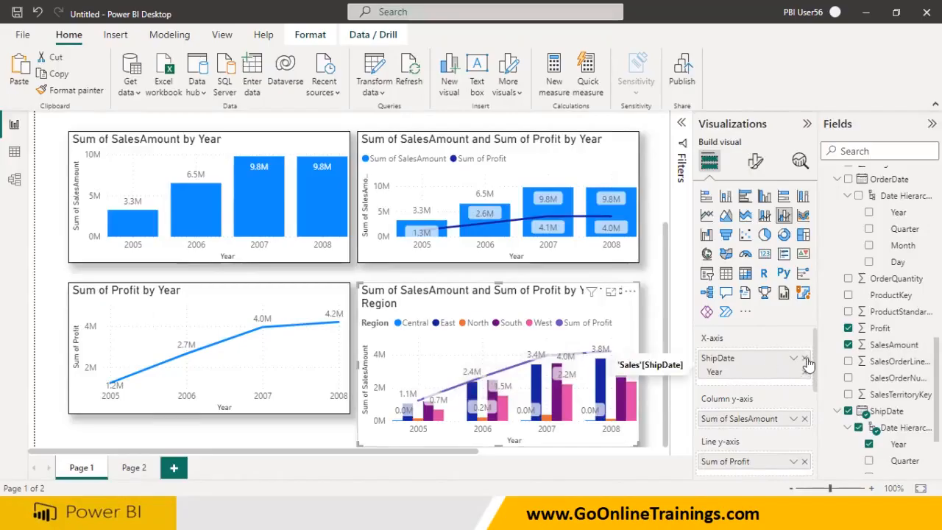
{"action": "left_click", "coordinate": [805, 358]}
{"action": "scroll", "coordinate": [867, 345], "scroll_direction": "up", "scroll_amount": 5}
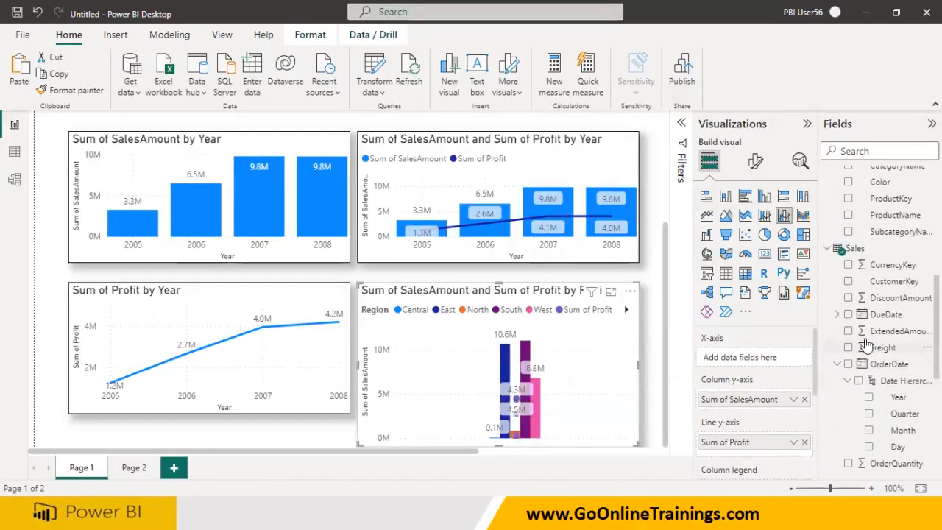
{"action": "left_click", "coordinate": [869, 398]}
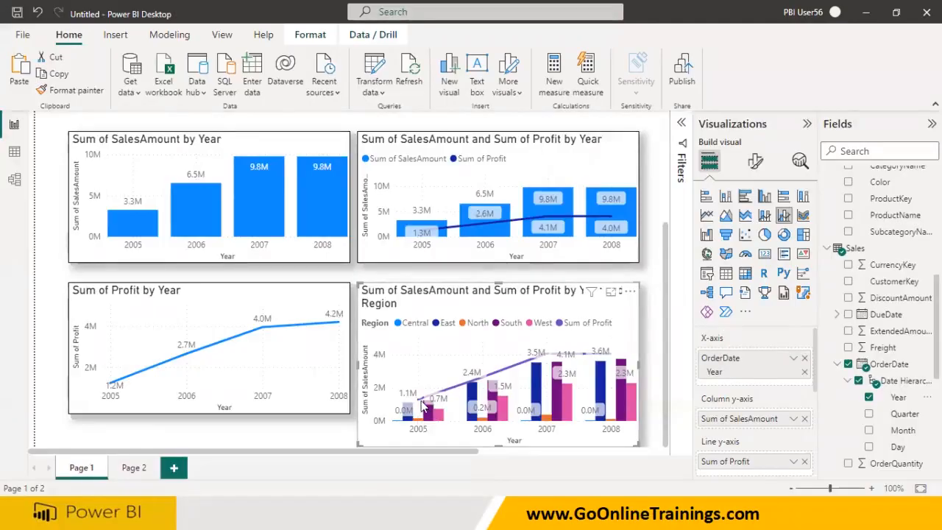
{"action": "mouse_move", "coordinate": [417, 427]}
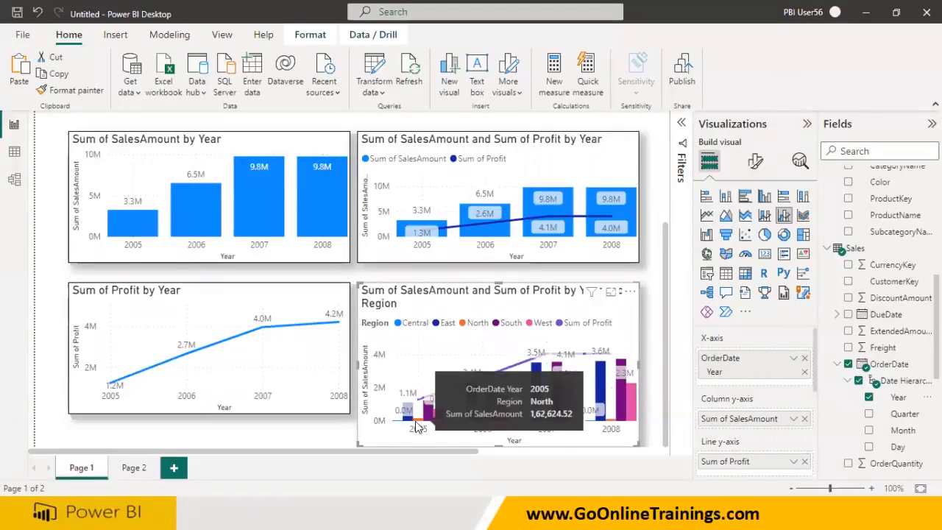
{"action": "mouse_move", "coordinate": [423, 402]}
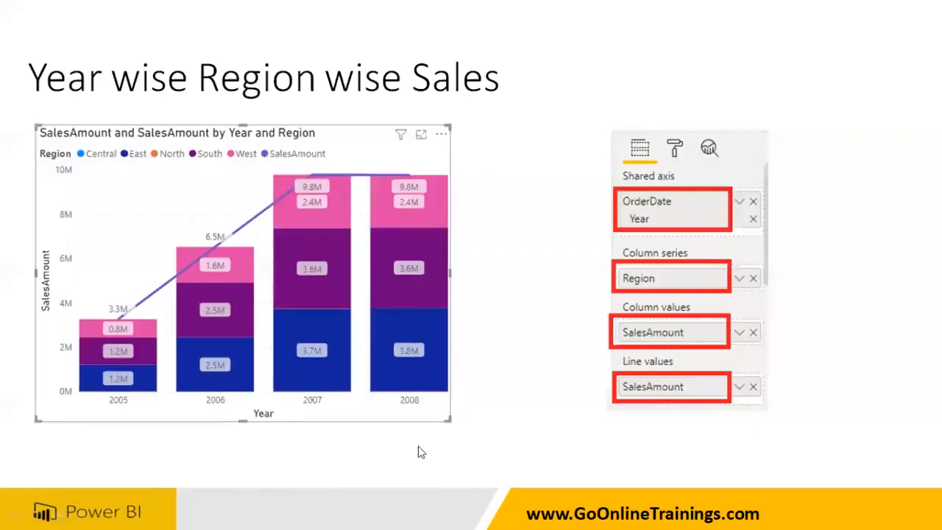
{"action": "left_click", "coordinate": [456, 415]}
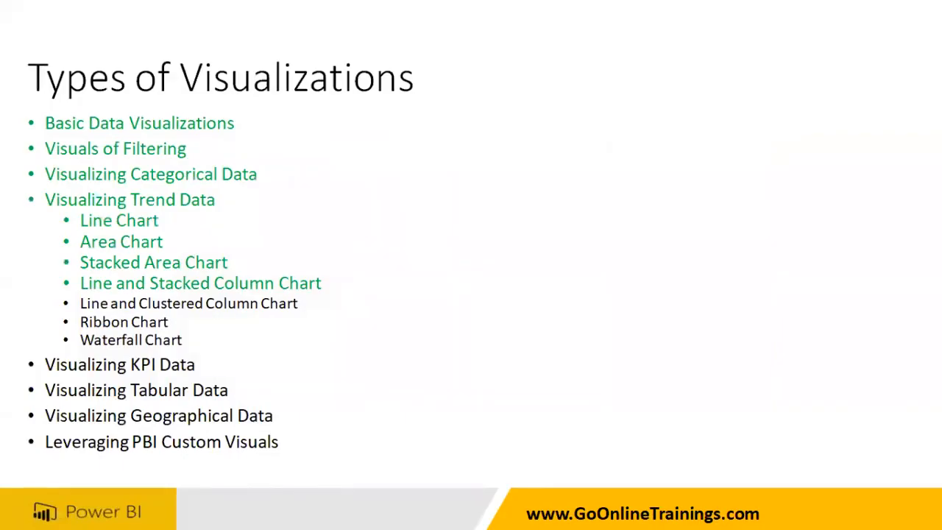
{"action": "key", "text": "Right"}
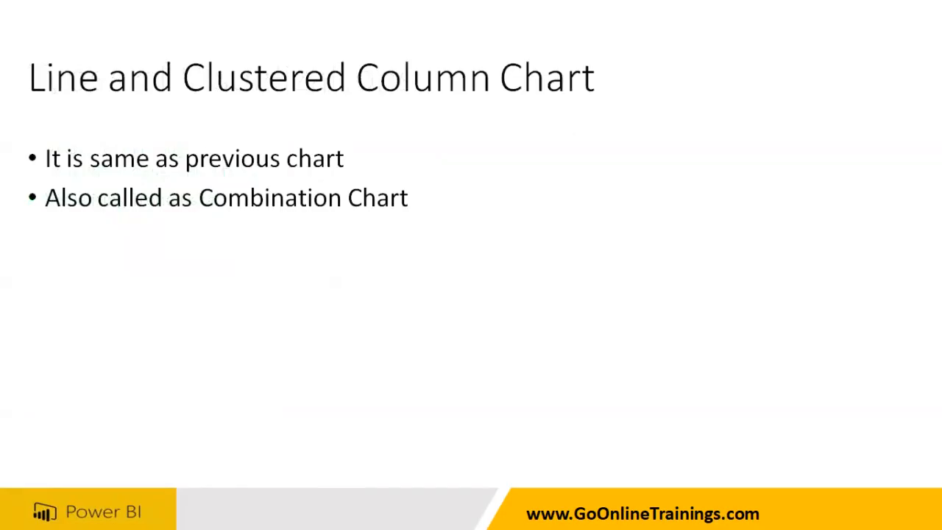
{"action": "key", "text": "Right"}
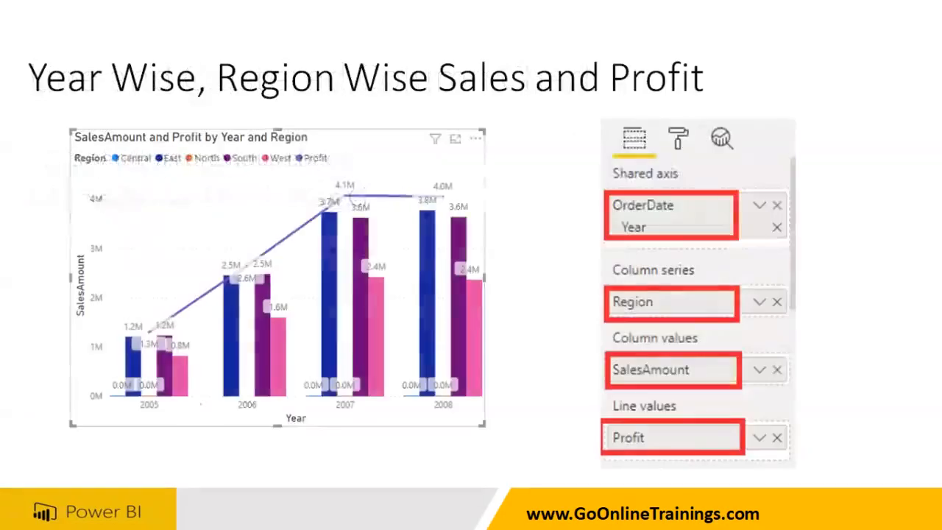